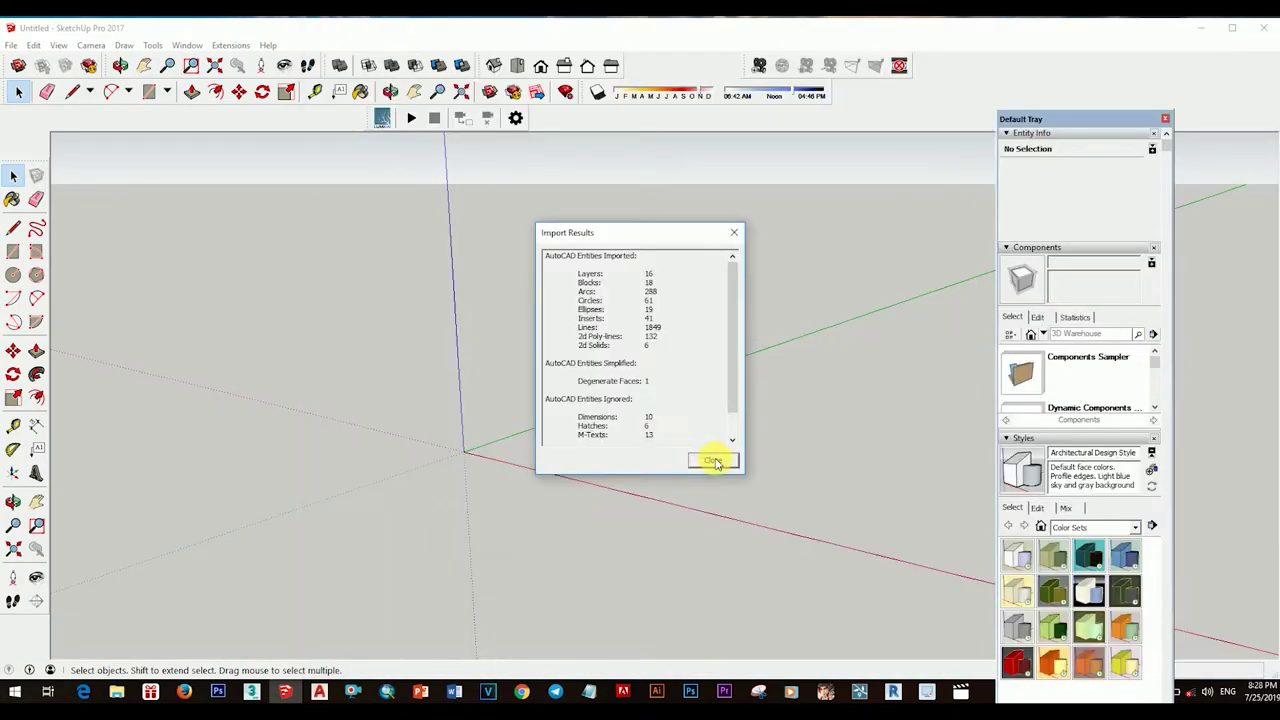
Step: Orbit to look down on the imported my ninth time.dwg floor plan
{"action": "middle_click_drag", "start_coordinate": [840, 455], "coordinate": [742, 512]}
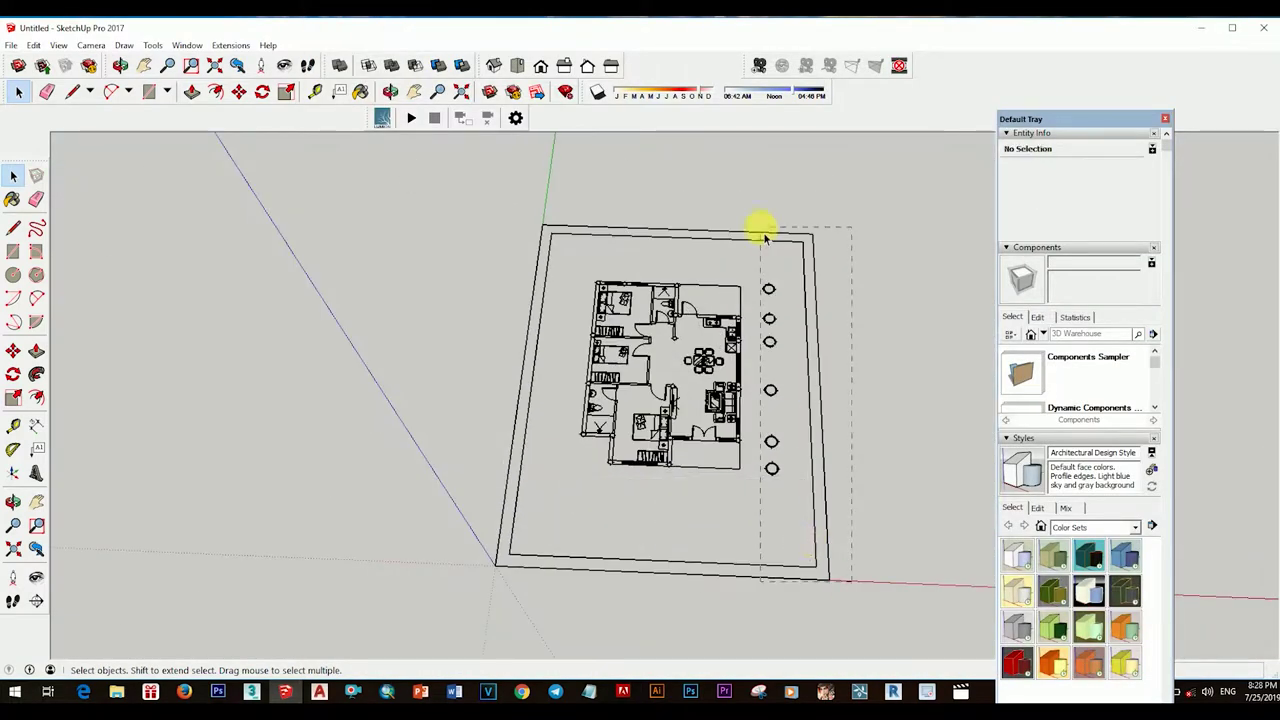
Step: Trace a rectangle over the house plan as the floor outline
{"action": "left_click", "coordinate": [1037, 508]}
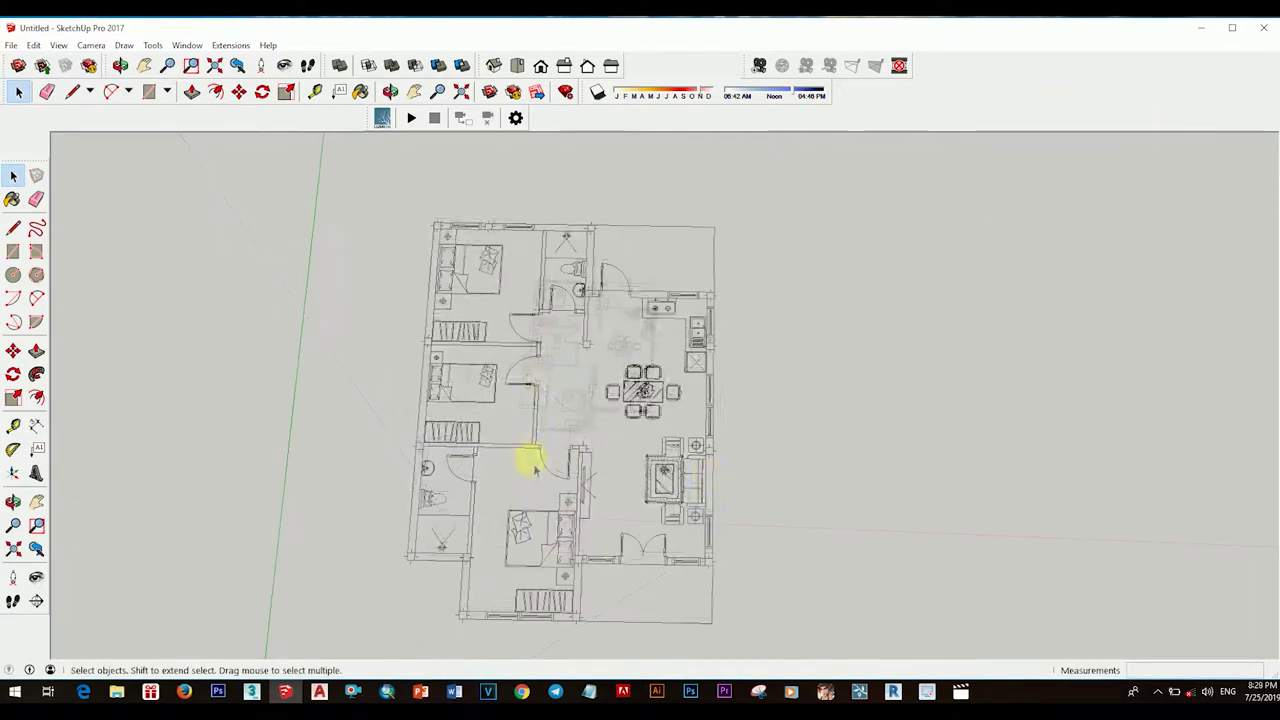
{"action": "left_click", "coordinate": [440, 235]}
{"action": "scroll", "coordinate": [503, 286], "scroll_direction": "up", "scroll_amount": 2}
{"action": "scroll", "coordinate": [674, 586], "scroll_direction": "down", "scroll_amount": 2}
{"action": "scroll", "coordinate": [483, 551], "scroll_direction": "up", "scroll_amount": 1}
{"action": "scroll", "coordinate": [628, 537], "scroll_direction": "up", "scroll_amount": 3}
{"action": "left_click", "coordinate": [628, 537]}
{"action": "scroll", "coordinate": [620, 449], "scroll_direction": "down", "scroll_amount": 3}
{"action": "scroll", "coordinate": [743, 491], "scroll_direction": "up", "scroll_amount": 3}
{"action": "scroll", "coordinate": [614, 406], "scroll_direction": "down", "scroll_amount": 3}
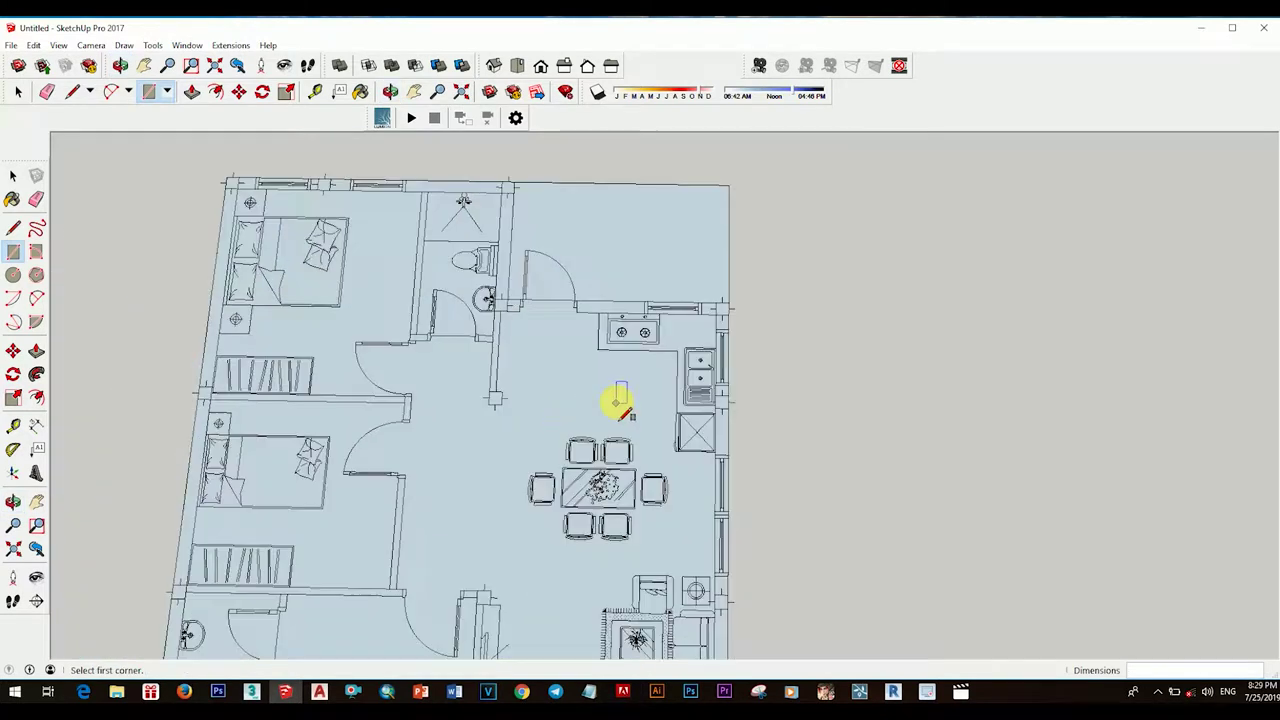
Step: Select an edge of the new rectangle and bring up its context options
{"action": "key", "text": "space"}
{"action": "scroll", "coordinate": [663, 320], "scroll_direction": "up", "scroll_amount": 2}
{"action": "left_click", "coordinate": [663, 320]}
{"action": "right_click", "coordinate": [720, 288]}
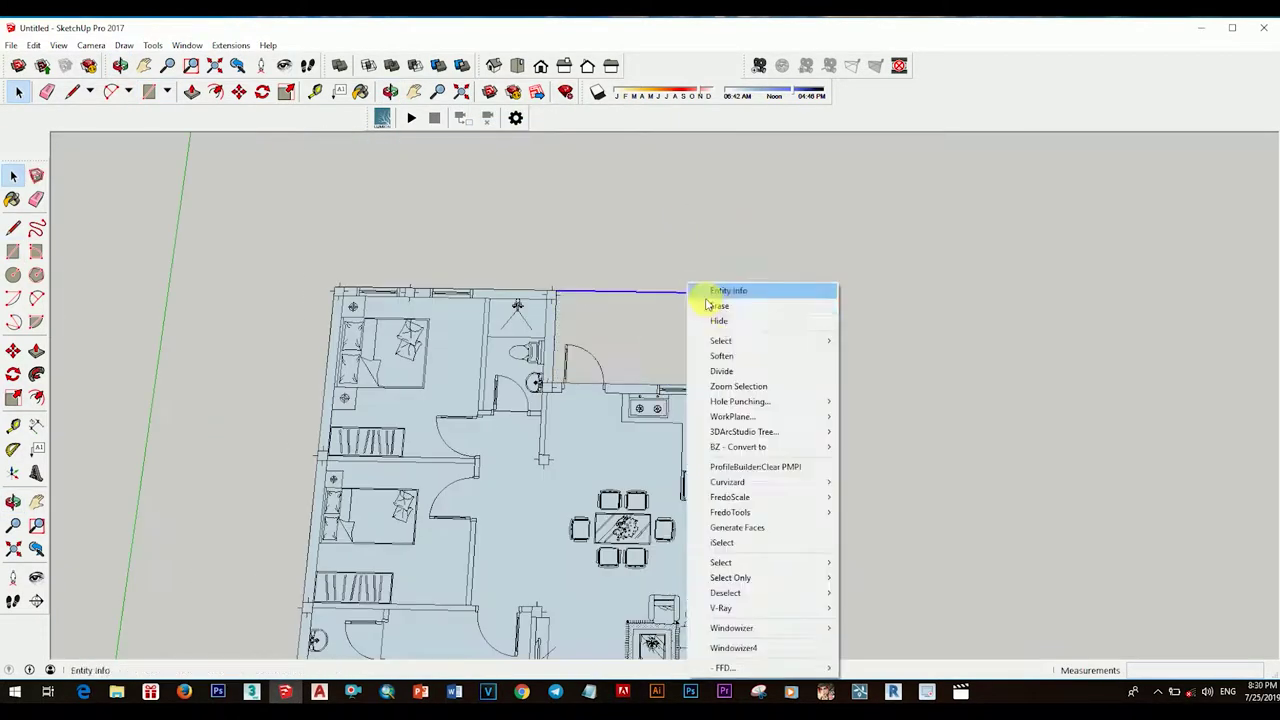
Step: Push/Pull the traced outline up into a thin floor slab
{"action": "key", "text": "Escape"}
{"action": "scroll", "coordinate": [634, 434], "scroll_direction": "down", "scroll_amount": 3}
{"action": "key", "text": "p"}
{"action": "left_click_drag", "start_coordinate": [634, 434], "coordinate": [666, 534]}
{"action": "scroll", "coordinate": [674, 394], "scroll_direction": "up", "scroll_amount": 3}
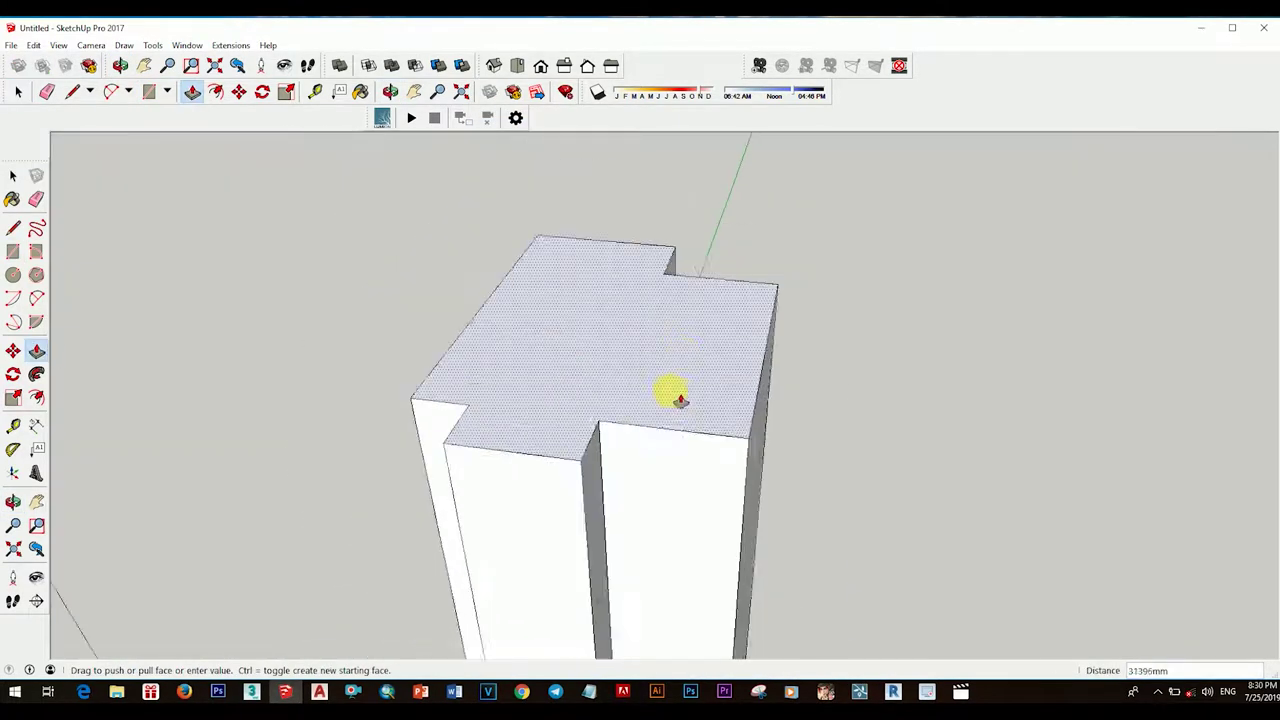
{"action": "scroll", "coordinate": [680, 505], "scroll_direction": "down", "scroll_amount": 5}
{"action": "scroll", "coordinate": [652, 277], "scroll_direction": "up", "scroll_amount": 2}
Step: Place the first corner of a column outline on the slab
{"action": "key", "text": "space"}
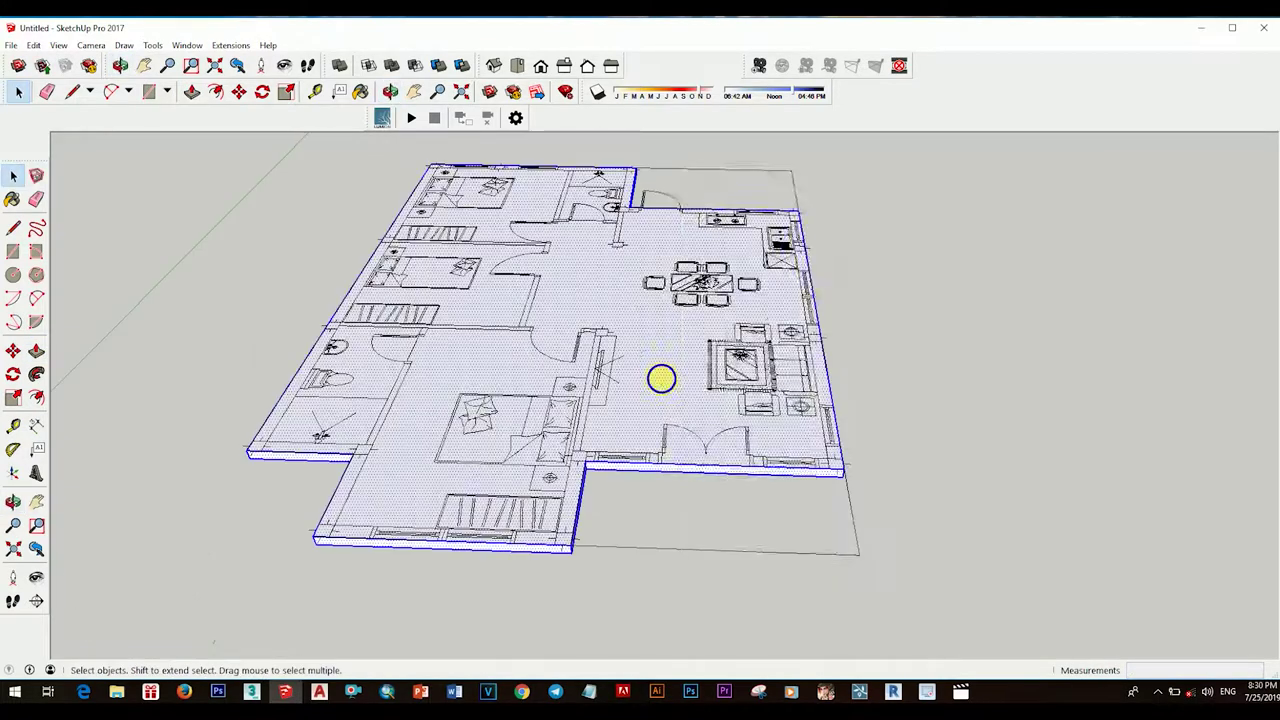
{"action": "scroll", "coordinate": [663, 374], "scroll_direction": "up", "scroll_amount": 3}
{"action": "key", "text": "r"}
{"action": "left_click", "coordinate": [478, 463]}
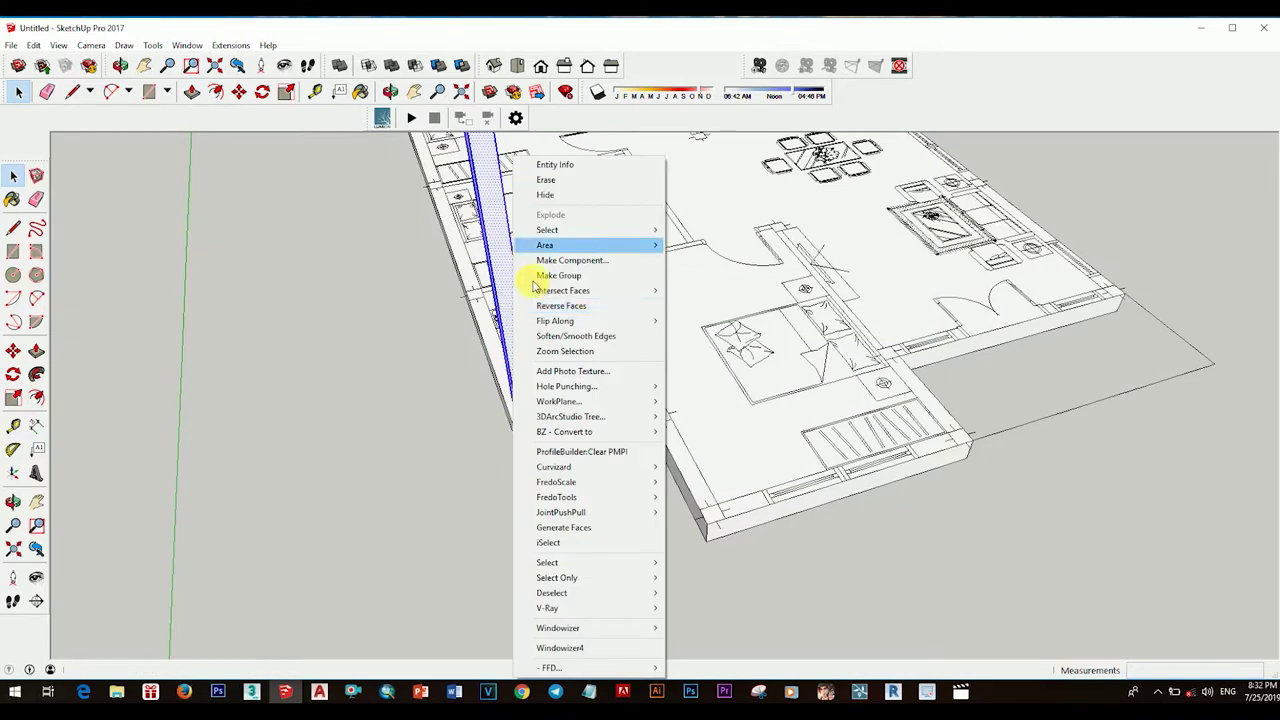
Step: Make the column a component and copy it 3000 mm along the wall
{"action": "left_click", "coordinate": [572, 247]}
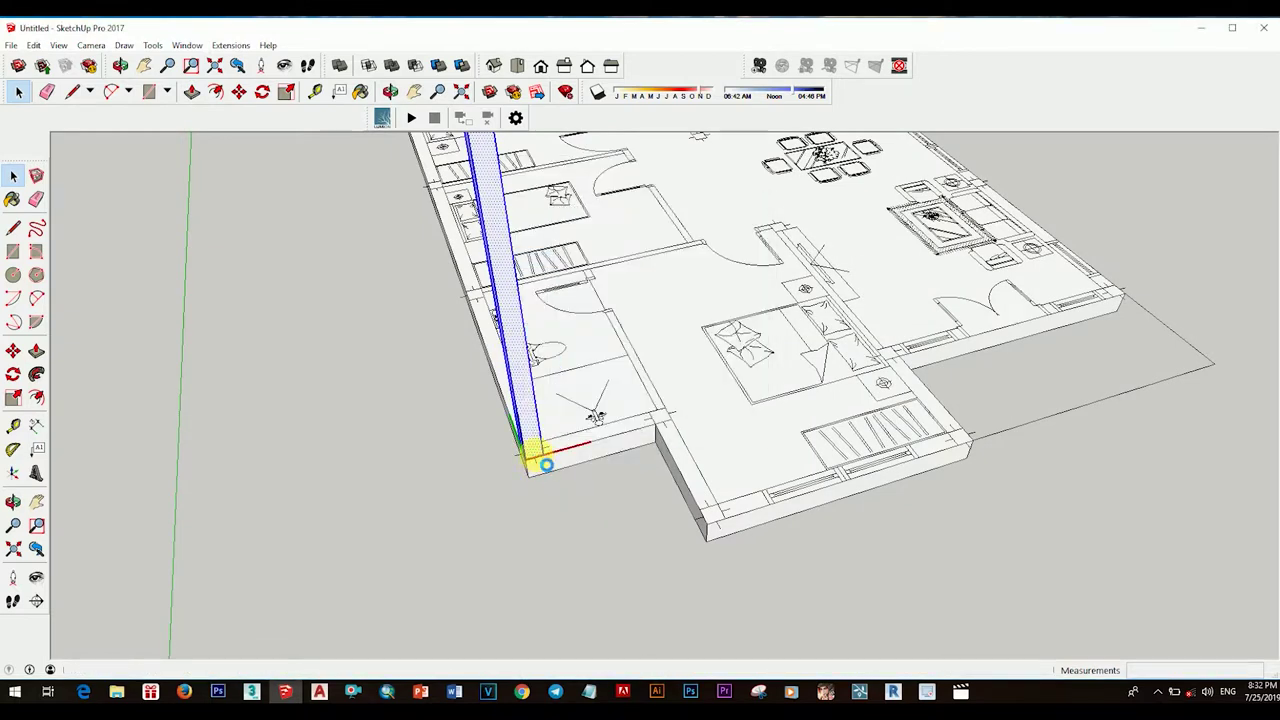
{"action": "key", "text": "m"}
{"action": "left_click", "coordinate": [527, 458]}
{"action": "key", "text": "ctrl"}
{"action": "scroll", "coordinate": [520, 480], "scroll_direction": "up", "scroll_amount": 5}
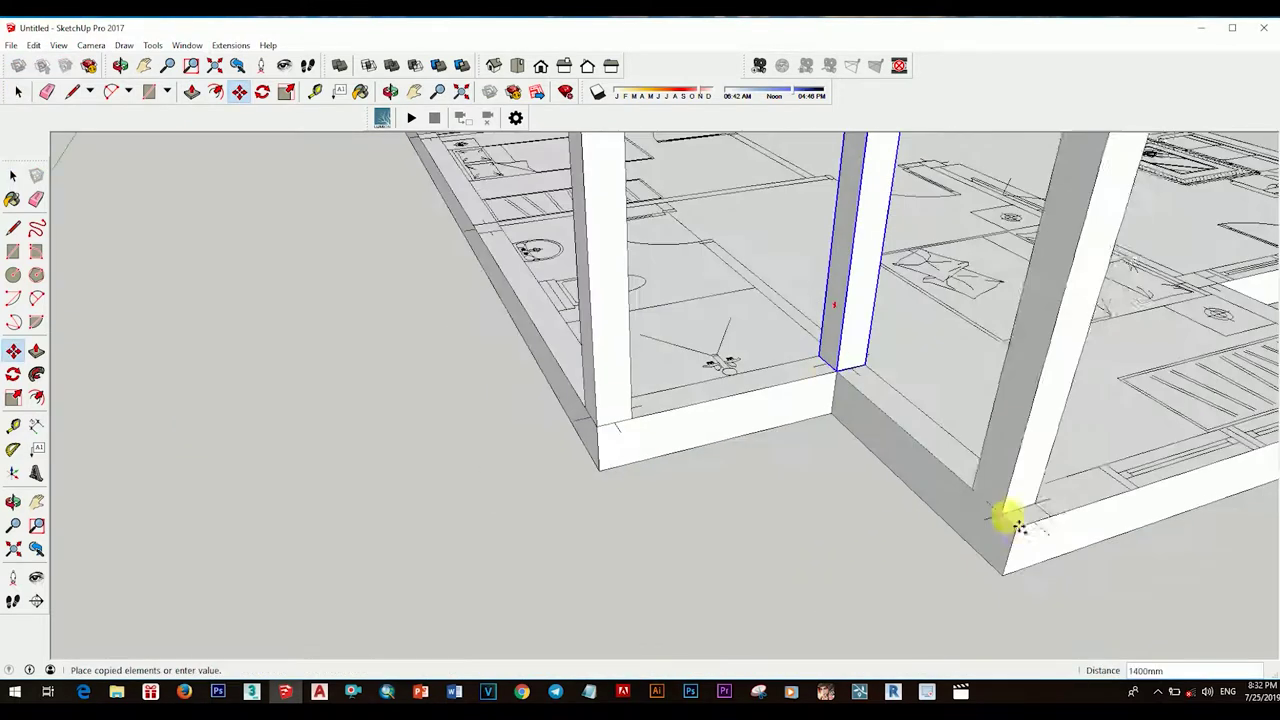
{"action": "mouse_move", "coordinate": [838, 556]}
{"action": "middle_mouse_down"}
{"action": "mouse_move", "coordinate": [720, 491]}
{"action": "mouse_move", "coordinate": [823, 509]}
{"action": "middle_mouse_up"}
{"action": "type", "text": "3000"}
{"action": "key", "text": "Return"}
Step: Orbit around the copied columns to inspect them from closer, steeper views
{"action": "mouse_move", "coordinate": [849, 457]}
{"action": "middle_mouse_down"}
{"action": "mouse_move", "coordinate": [790, 465]}
{"action": "mouse_move", "coordinate": [945, 428]}
{"action": "middle_mouse_up"}
{"action": "scroll", "coordinate": [1065, 375], "scroll_direction": "down", "scroll_amount": 3}
{"action": "key", "text": "space"}
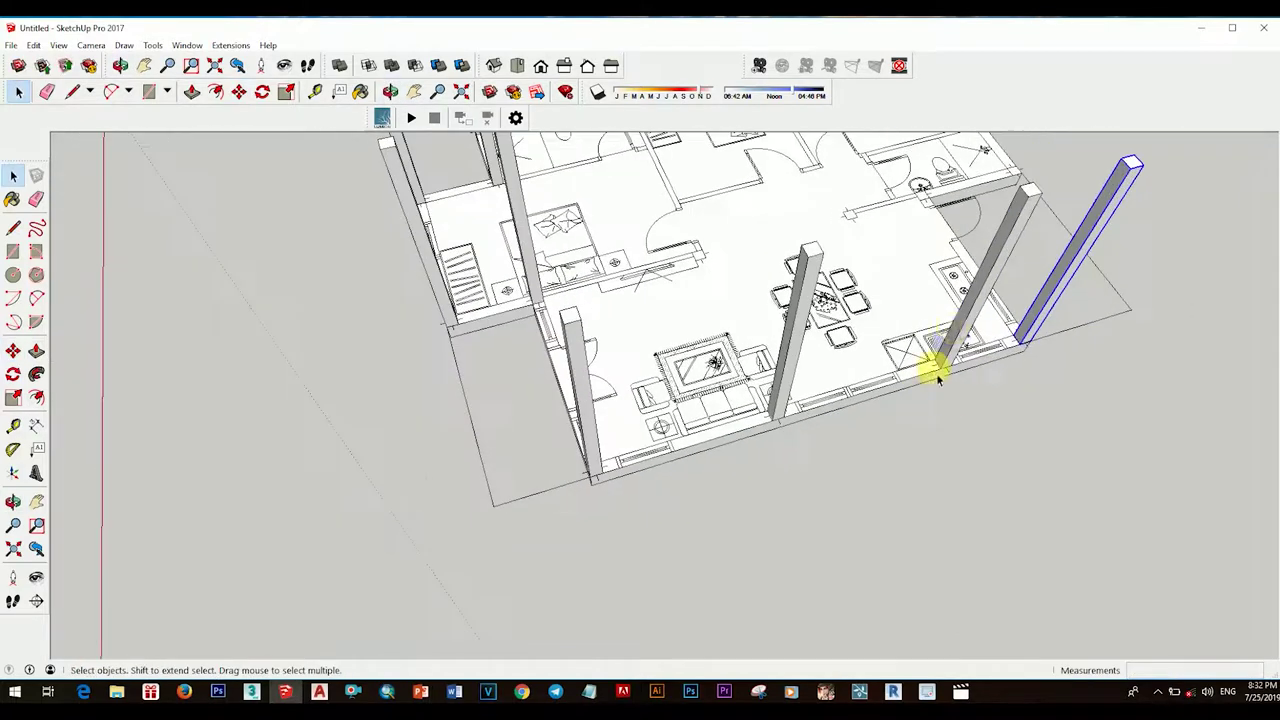
{"action": "scroll", "coordinate": [760, 470], "scroll_direction": "up", "scroll_amount": 5}
{"action": "mouse_move", "coordinate": [723, 391]}
{"action": "middle_mouse_down"}
{"action": "mouse_move", "coordinate": [737, 497]}
{"action": "mouse_move", "coordinate": [963, 429]}
{"action": "mouse_move", "coordinate": [688, 400]}
{"action": "middle_mouse_up"}
{"action": "key", "text": "m"}
{"action": "scroll", "coordinate": [1051, 329], "scroll_direction": "up", "scroll_amount": 3}
{"action": "mouse_move", "coordinate": [1051, 329]}
{"action": "middle_mouse_down"}
{"action": "mouse_move", "coordinate": [837, 337]}
{"action": "mouse_move", "coordinate": [849, 391]}
{"action": "mouse_move", "coordinate": [803, 395]}
{"action": "middle_mouse_up"}
{"action": "scroll", "coordinate": [803, 395], "scroll_direction": "down", "scroll_amount": 5}
{"action": "key", "text": "space"}
{"action": "scroll", "coordinate": [586, 434], "scroll_direction": "up", "scroll_amount": 5}
{"action": "mouse_move", "coordinate": [857, 434]}
{"action": "middle_mouse_down"}
{"action": "mouse_move", "coordinate": [586, 434]}
{"action": "mouse_move", "coordinate": [651, 337]}
{"action": "mouse_move", "coordinate": [678, 388]}
{"action": "mouse_move", "coordinate": [800, 237]}
{"action": "mouse_move", "coordinate": [688, 312]}
{"action": "middle_mouse_up"}
Step: Select the wall panel and orbit to see the room interiors
{"action": "left_click", "coordinate": [688, 312]}
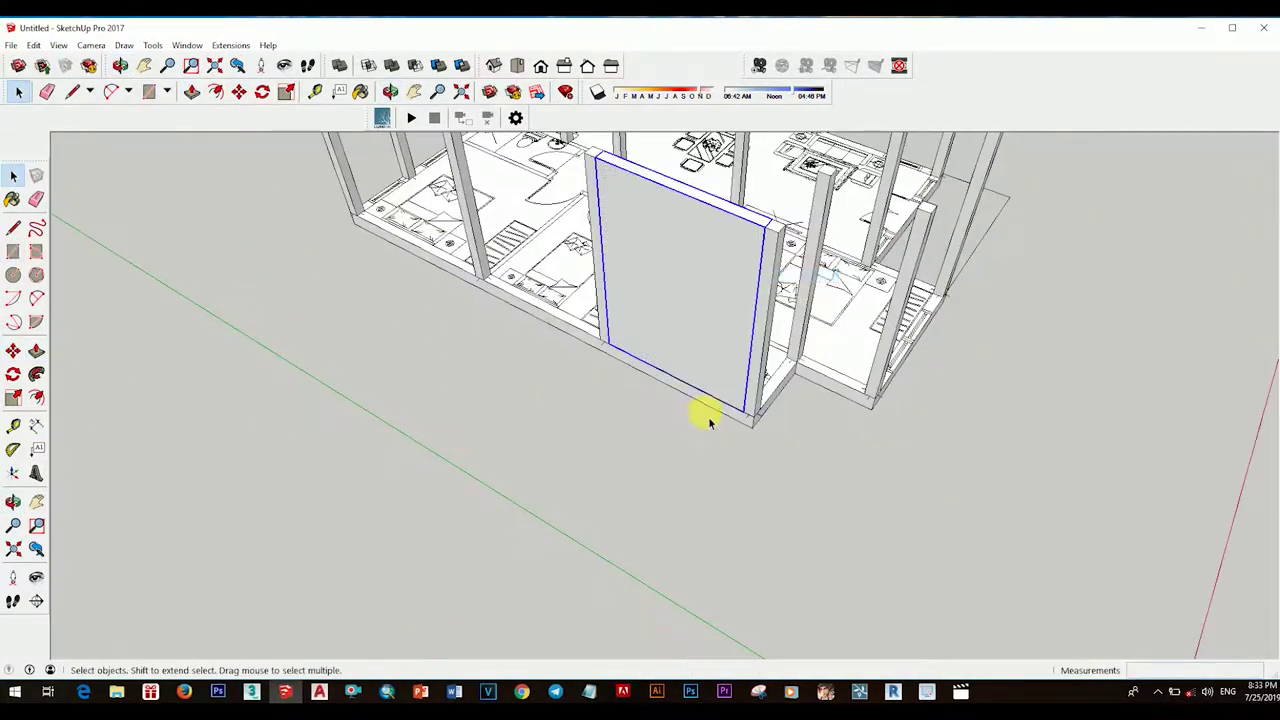
{"action": "scroll", "coordinate": [709, 422], "scroll_direction": "up", "scroll_amount": 3}
{"action": "middle_click_drag", "start_coordinate": [691, 394], "coordinate": [700, 367]}
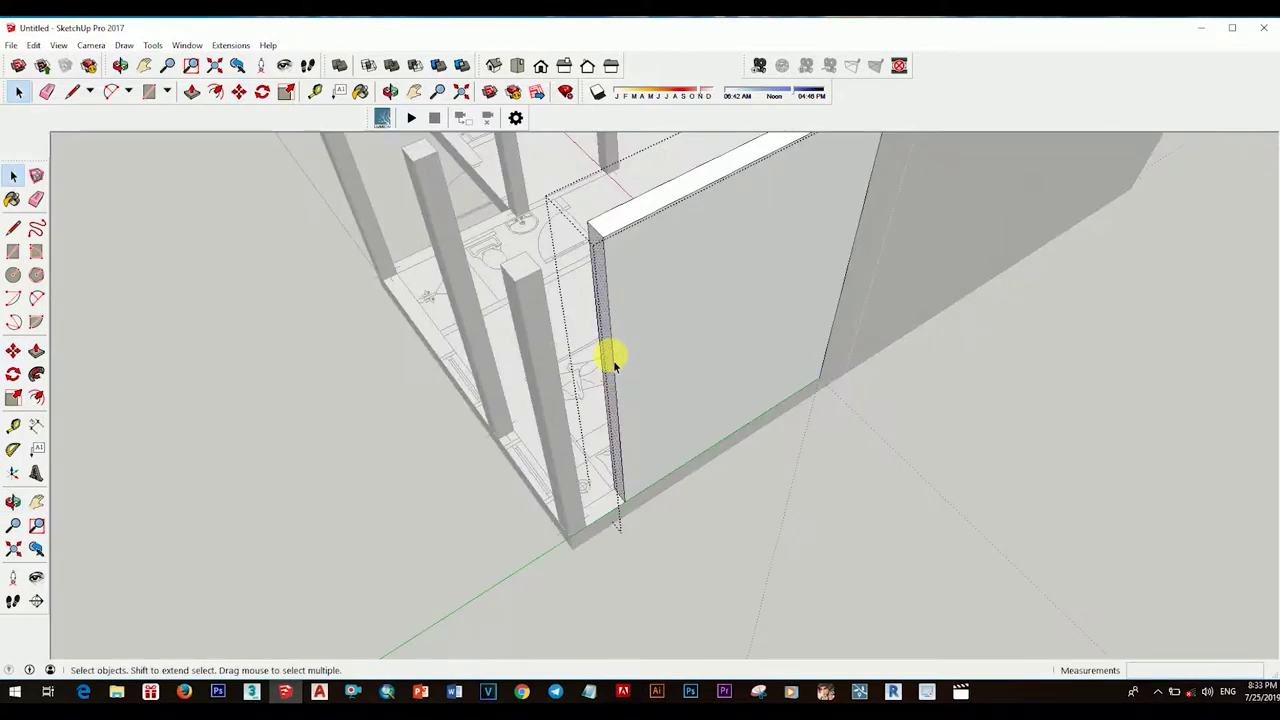
{"action": "mouse_move", "coordinate": [580, 437]}
{"action": "middle_mouse_down"}
{"action": "mouse_move", "coordinate": [674, 494]}
{"action": "mouse_move", "coordinate": [757, 506]}
{"action": "mouse_move", "coordinate": [668, 479]}
{"action": "mouse_move", "coordinate": [695, 455]}
{"action": "middle_mouse_up"}
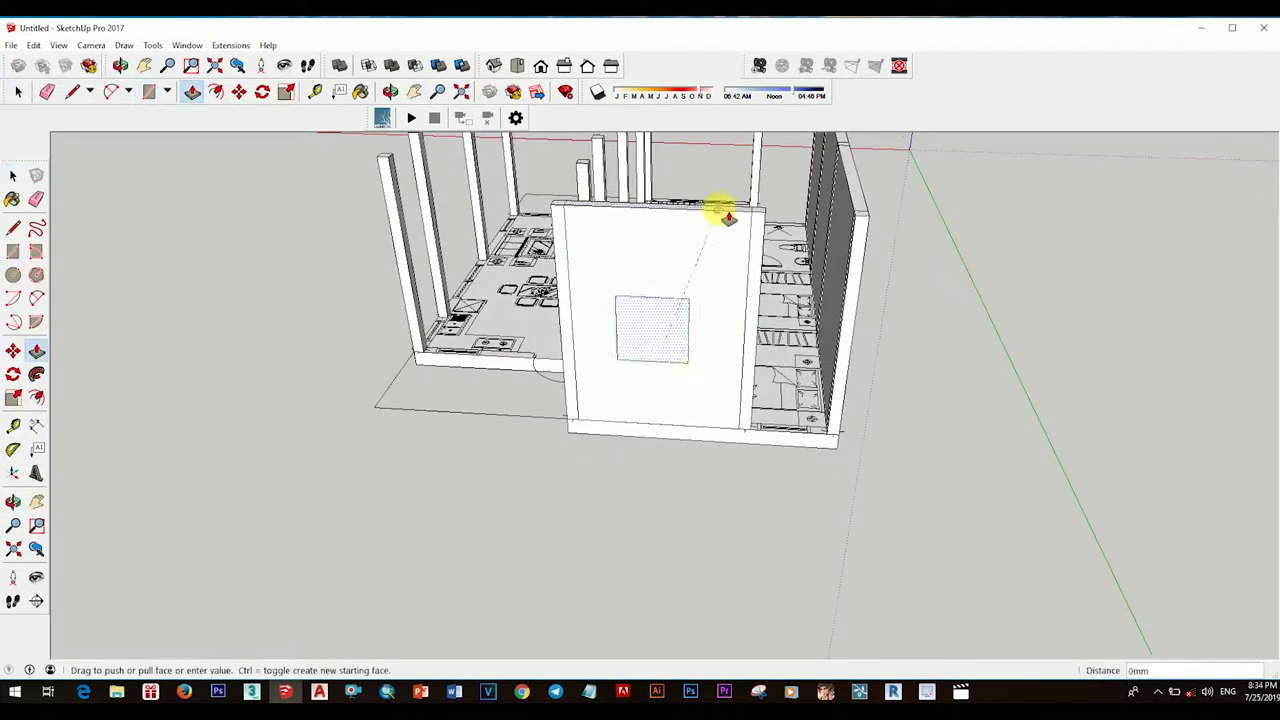
Step: Cut the window opening and mark a guide above the wall base
{"action": "left_click", "coordinate": [728, 217]}
{"action": "scroll", "coordinate": [657, 403], "scroll_direction": "up", "scroll_amount": 3}
{"action": "scroll", "coordinate": [605, 462], "scroll_direction": "up", "scroll_amount": 2}
{"action": "key", "text": "t"}
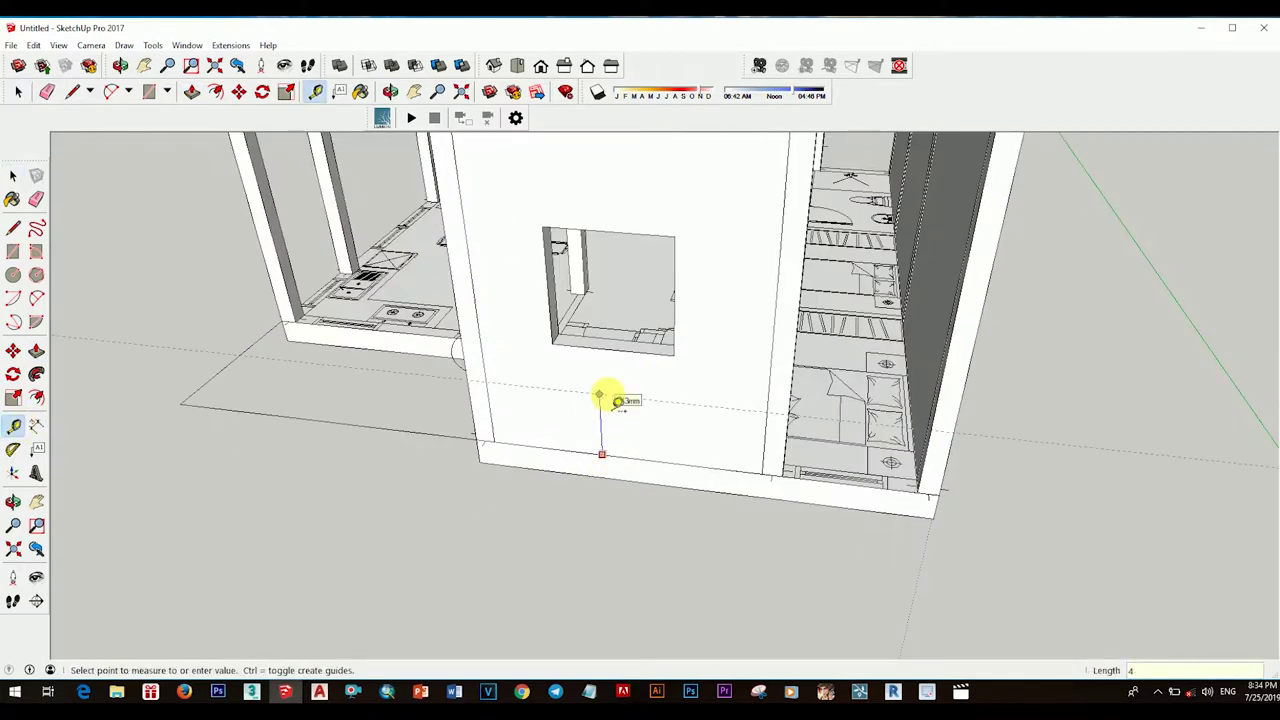
{"action": "left_click", "coordinate": [618, 378]}
{"action": "mouse_move", "coordinate": [618, 378]}
{"action": "middle_mouse_down"}
{"action": "mouse_move", "coordinate": [686, 418]}
{"action": "mouse_move", "coordinate": [680, 246]}
{"action": "mouse_move", "coordinate": [677, 414]}
{"action": "mouse_move", "coordinate": [808, 237]}
{"action": "mouse_move", "coordinate": [666, 189]}
{"action": "mouse_move", "coordinate": [643, 480]}
{"action": "middle_mouse_up"}
Step: Push the window opening's sill down to extend it to the floor
{"action": "key", "text": "p"}
{"action": "scroll", "coordinate": [643, 480], "scroll_direction": "up", "scroll_amount": 3}
{"action": "left_click_drag", "start_coordinate": [700, 470], "coordinate": [704, 558]}
{"action": "left_click", "coordinate": [704, 557]}
{"action": "scroll", "coordinate": [866, 549], "scroll_direction": "down", "scroll_amount": 3}
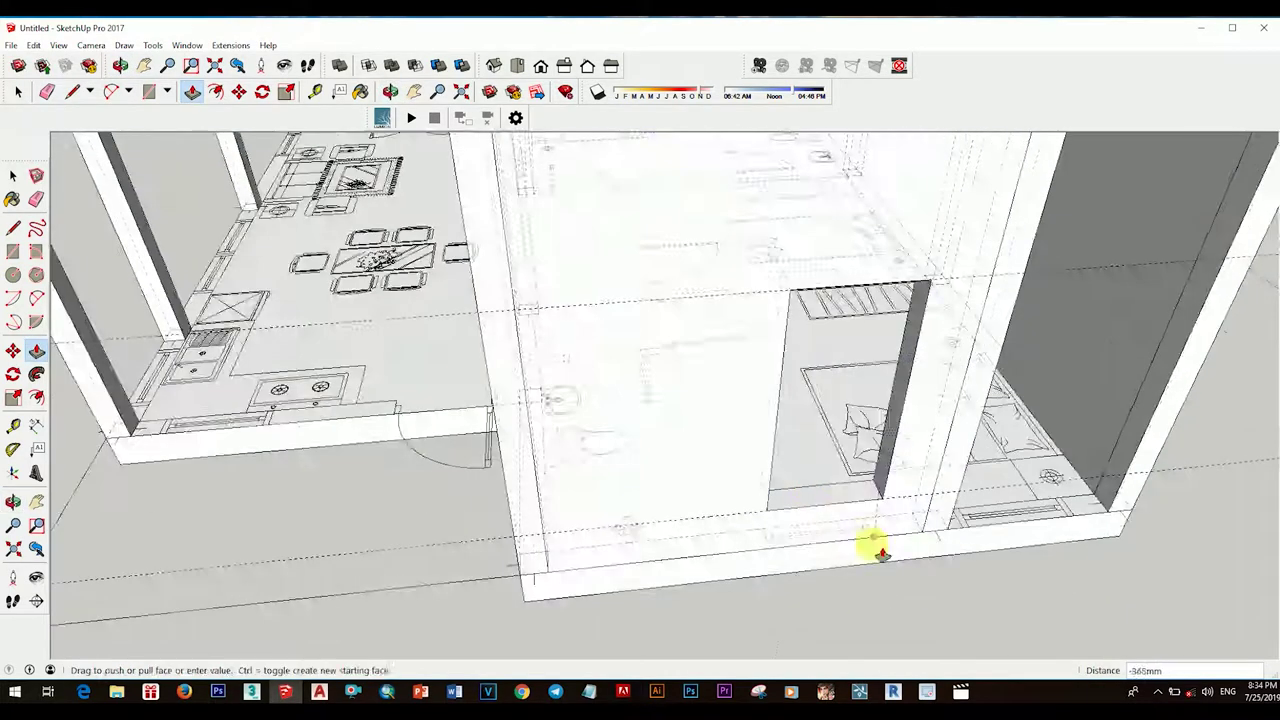
{"action": "key", "text": "space"}
{"action": "scroll", "coordinate": [730, 512], "scroll_direction": "down", "scroll_amount": 4}
{"action": "scroll", "coordinate": [716, 446], "scroll_direction": "up", "scroll_amount": 5}
Step: Push another opening face through the wall from a closer view
{"action": "mouse_move", "coordinate": [671, 471]}
{"action": "middle_mouse_down"}
{"action": "mouse_move", "coordinate": [603, 480]}
{"action": "mouse_move", "coordinate": [653, 285]}
{"action": "middle_mouse_up"}
{"action": "middle_click_drag", "start_coordinate": [700, 560], "coordinate": [677, 414]}
{"action": "scroll", "coordinate": [714, 506], "scroll_direction": "up", "scroll_amount": 3}
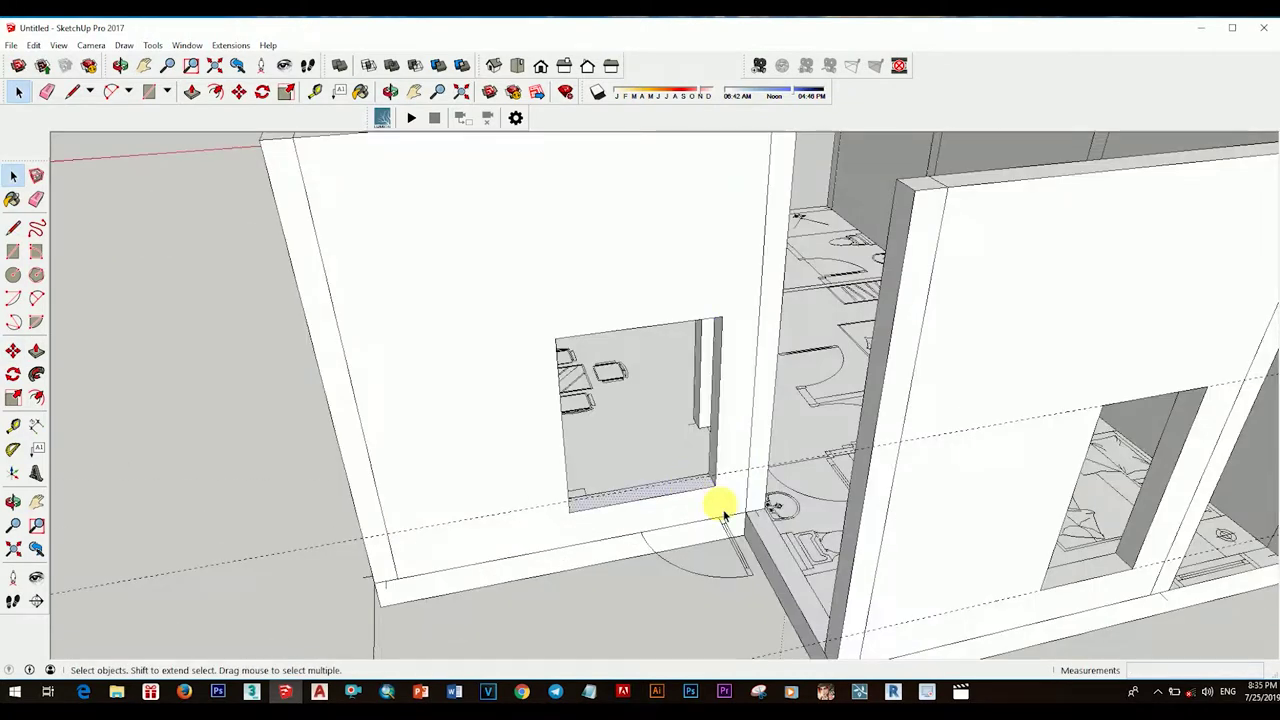
{"action": "scroll", "coordinate": [671, 471], "scroll_direction": "down", "scroll_amount": 3}
{"action": "scroll", "coordinate": [668, 487], "scroll_direction": "up", "scroll_amount": 3}
{"action": "key", "text": "m"}
{"action": "scroll", "coordinate": [668, 487], "scroll_direction": "down", "scroll_amount": 3}
{"action": "key", "text": "space"}
{"action": "scroll", "coordinate": [628, 557], "scroll_direction": "up", "scroll_amount": 3}
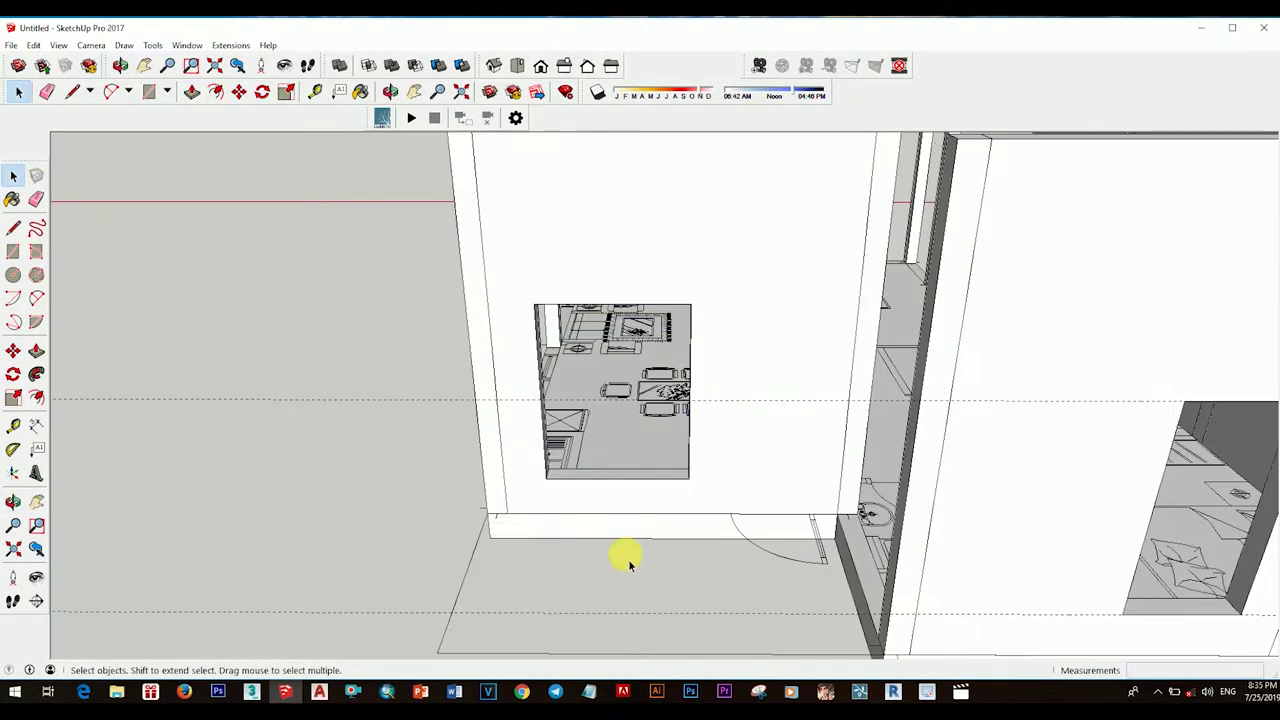
{"action": "key", "text": "p"}
{"action": "left_click", "coordinate": [737, 449]}
{"action": "left_click", "coordinate": [674, 537]}
Step: Orbit closer to the new door opening
{"action": "mouse_move", "coordinate": [491, 457]}
{"action": "middle_mouse_down"}
{"action": "mouse_move", "coordinate": [623, 506]}
{"action": "mouse_move", "coordinate": [697, 481]}
{"action": "middle_mouse_up"}
{"action": "key", "text": "space"}
{"action": "mouse_move", "coordinate": [742, 398]}
{"action": "middle_mouse_down"}
{"action": "mouse_move", "coordinate": [586, 486]}
{"action": "mouse_move", "coordinate": [800, 494]}
{"action": "mouse_move", "coordinate": [586, 485]}
{"action": "mouse_move", "coordinate": [632, 366]}
{"action": "mouse_move", "coordinate": [594, 571]}
{"action": "middle_mouse_up"}
{"action": "key", "text": "p"}
{"action": "scroll", "coordinate": [805, 505], "scroll_direction": "up", "scroll_amount": 3}
Step: Orbit out around the whole model to review the openings
{"action": "key", "text": "space"}
{"action": "scroll", "coordinate": [766, 563], "scroll_direction": "down", "scroll_amount": 5}
{"action": "scroll", "coordinate": [594, 462], "scroll_direction": "up", "scroll_amount": 5}
{"action": "key", "text": "r"}
{"action": "key", "text": "space"}
{"action": "mouse_move", "coordinate": [592, 462]}
{"action": "middle_mouse_down"}
{"action": "mouse_move", "coordinate": [700, 517]}
{"action": "mouse_move", "coordinate": [766, 274]}
{"action": "middle_mouse_up"}
{"action": "scroll", "coordinate": [720, 360], "scroll_direction": "down", "scroll_amount": 5}
{"action": "mouse_move", "coordinate": [720, 360]}
{"action": "middle_mouse_down"}
{"action": "mouse_move", "coordinate": [674, 446]}
{"action": "mouse_move", "coordinate": [768, 450]}
{"action": "mouse_move", "coordinate": [857, 523]}
{"action": "middle_mouse_up"}
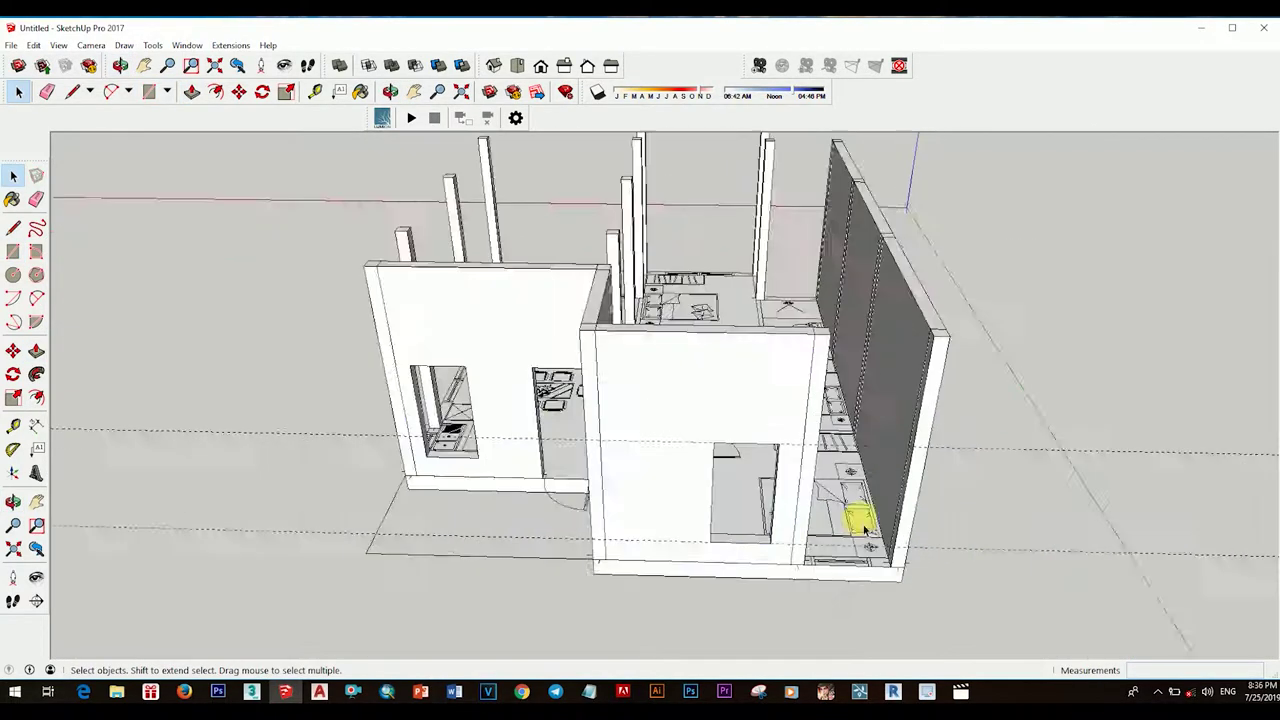
{"action": "scroll", "coordinate": [760, 530], "scroll_direction": "up", "scroll_amount": 5}
Step: Orbit around the building to view the walls still needing openings
{"action": "key", "text": "r"}
{"action": "scroll", "coordinate": [761, 499], "scroll_direction": "down", "scroll_amount": 5}
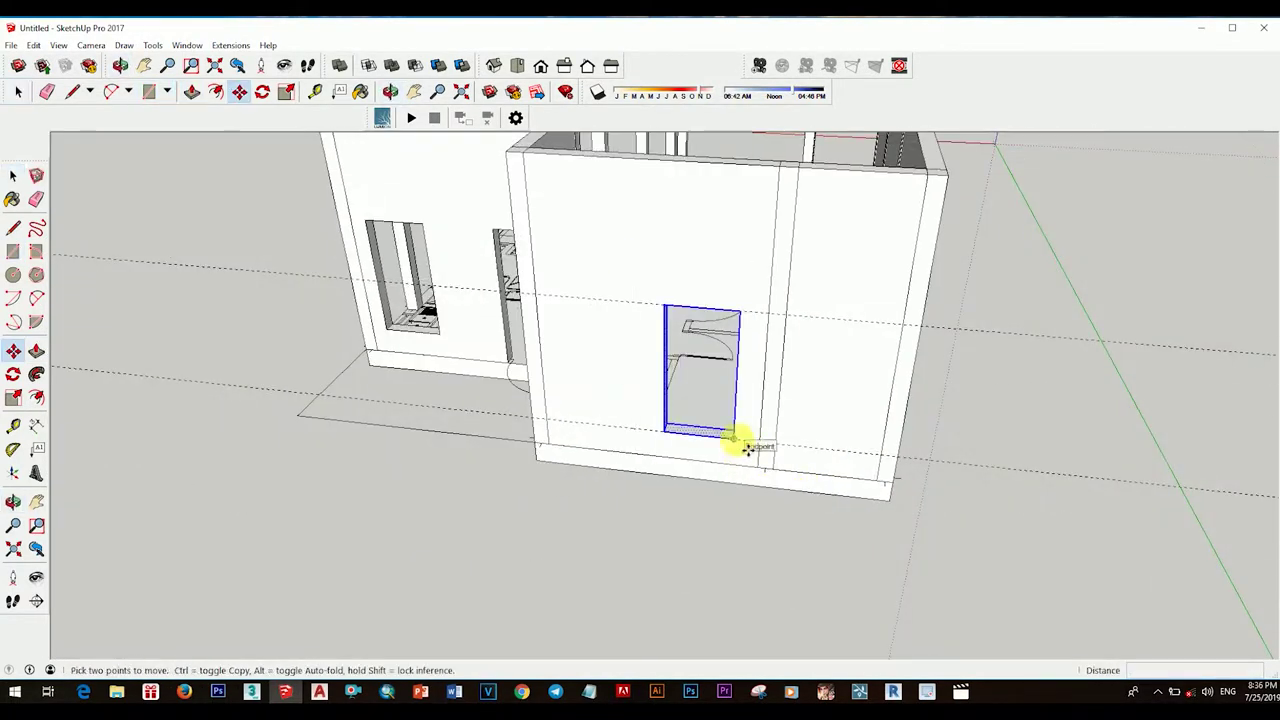
{"action": "middle_click_drag", "start_coordinate": [851, 462], "coordinate": [884, 454]}
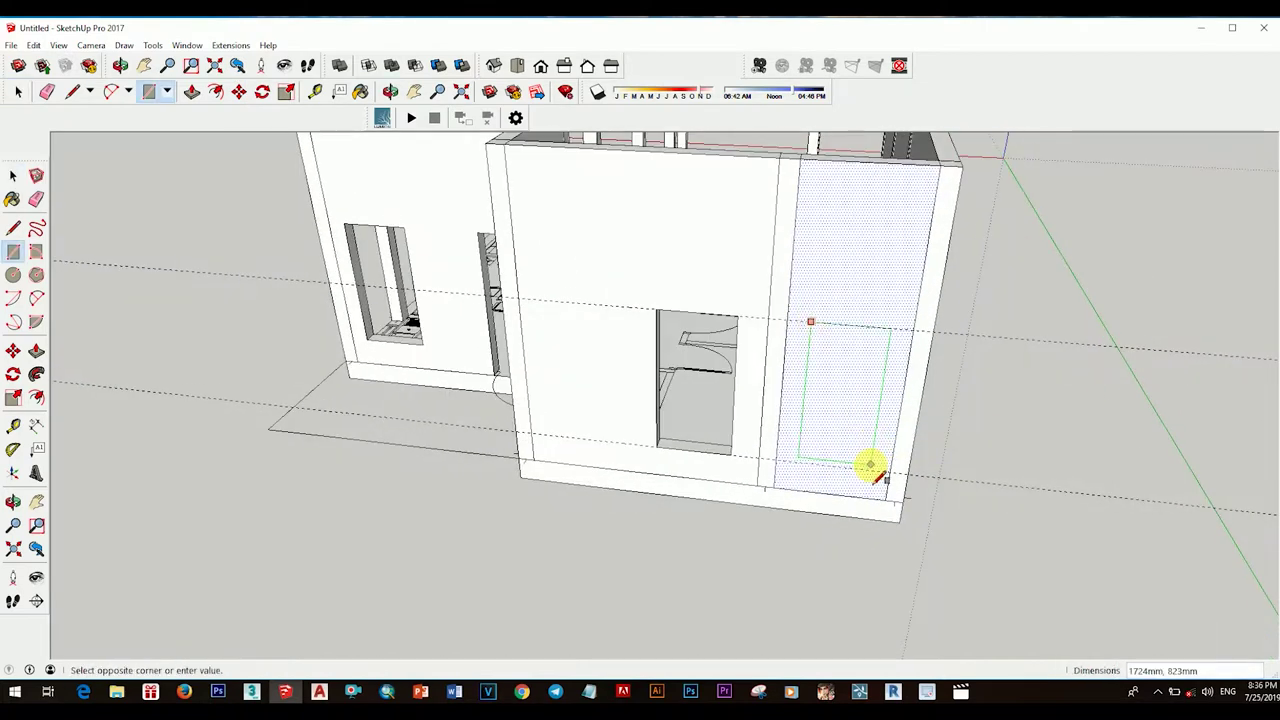
{"action": "middle_click_drag", "start_coordinate": [708, 447], "coordinate": [944, 437]}
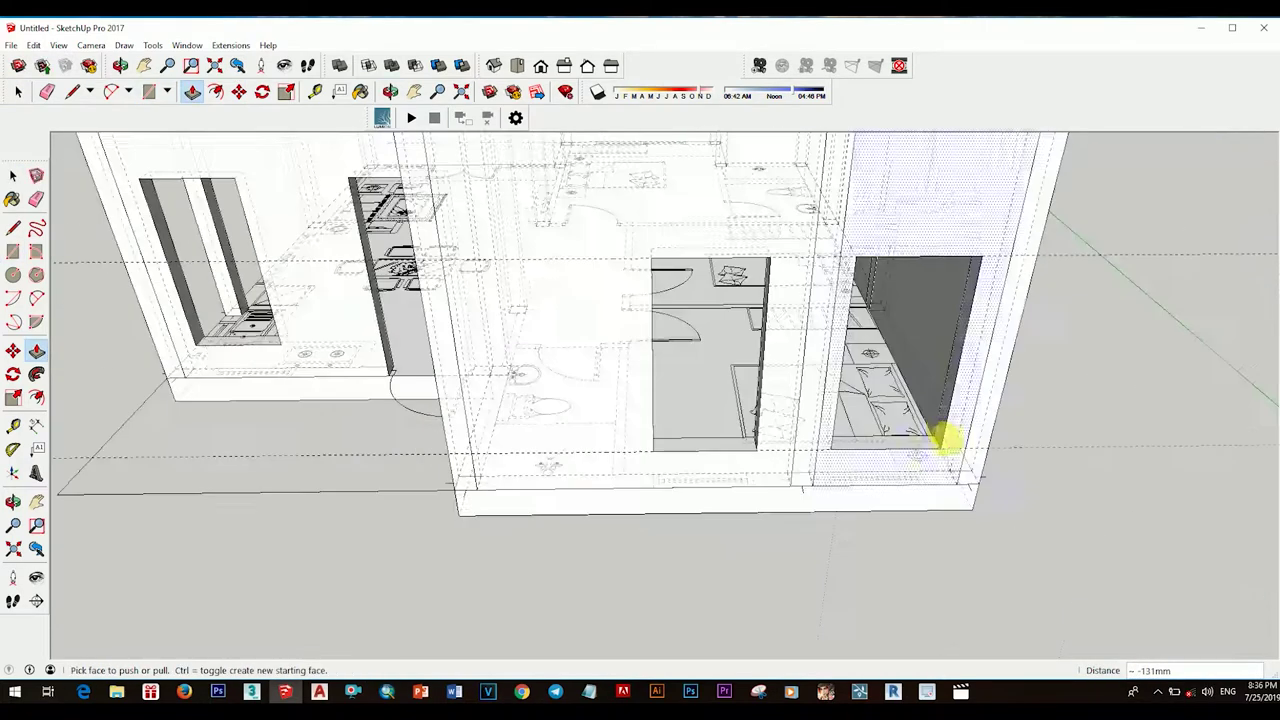
{"action": "middle_click_drag", "start_coordinate": [935, 490], "coordinate": [773, 440]}
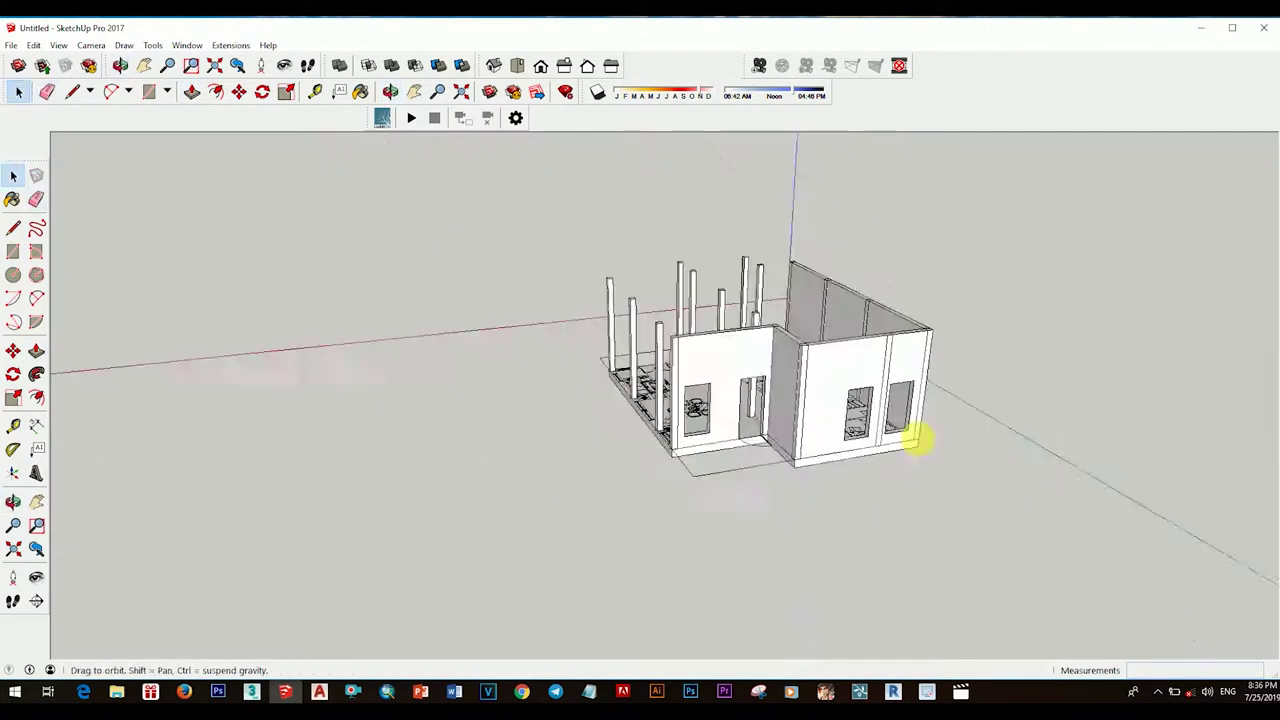
{"action": "scroll", "coordinate": [918, 440], "scroll_direction": "up", "scroll_amount": 5}
{"action": "scroll", "coordinate": [843, 437], "scroll_direction": "up", "scroll_amount": 3}
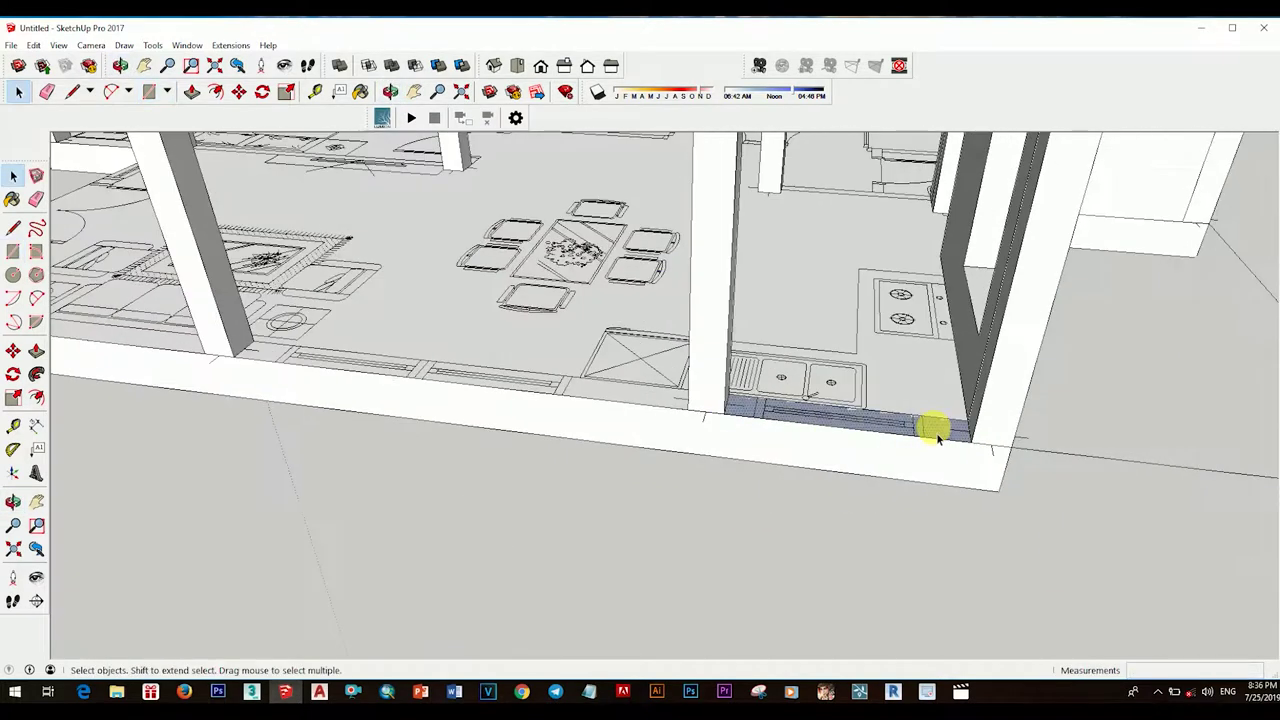
{"action": "scroll", "coordinate": [936, 432], "scroll_direction": "down", "scroll_amount": 5}
{"action": "middle_click_drag", "start_coordinate": [820, 263], "coordinate": [814, 363]}
{"action": "middle_click_drag", "start_coordinate": [829, 409], "coordinate": [762, 424]}
Step: Orbit down to eye level, facing the outside of the windowed wall
{"action": "key", "text": "p"}
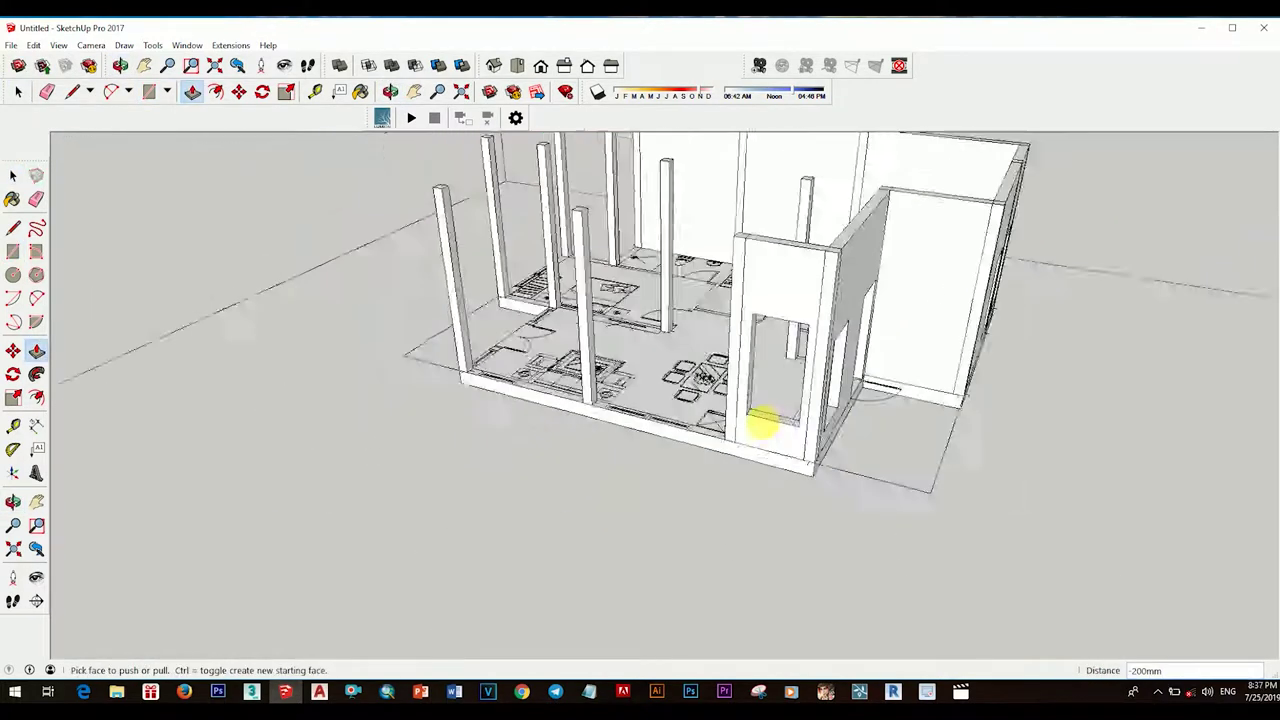
{"action": "scroll", "coordinate": [762, 424], "scroll_direction": "up", "scroll_amount": 2}
{"action": "scroll", "coordinate": [748, 470], "scroll_direction": "up", "scroll_amount": 3}
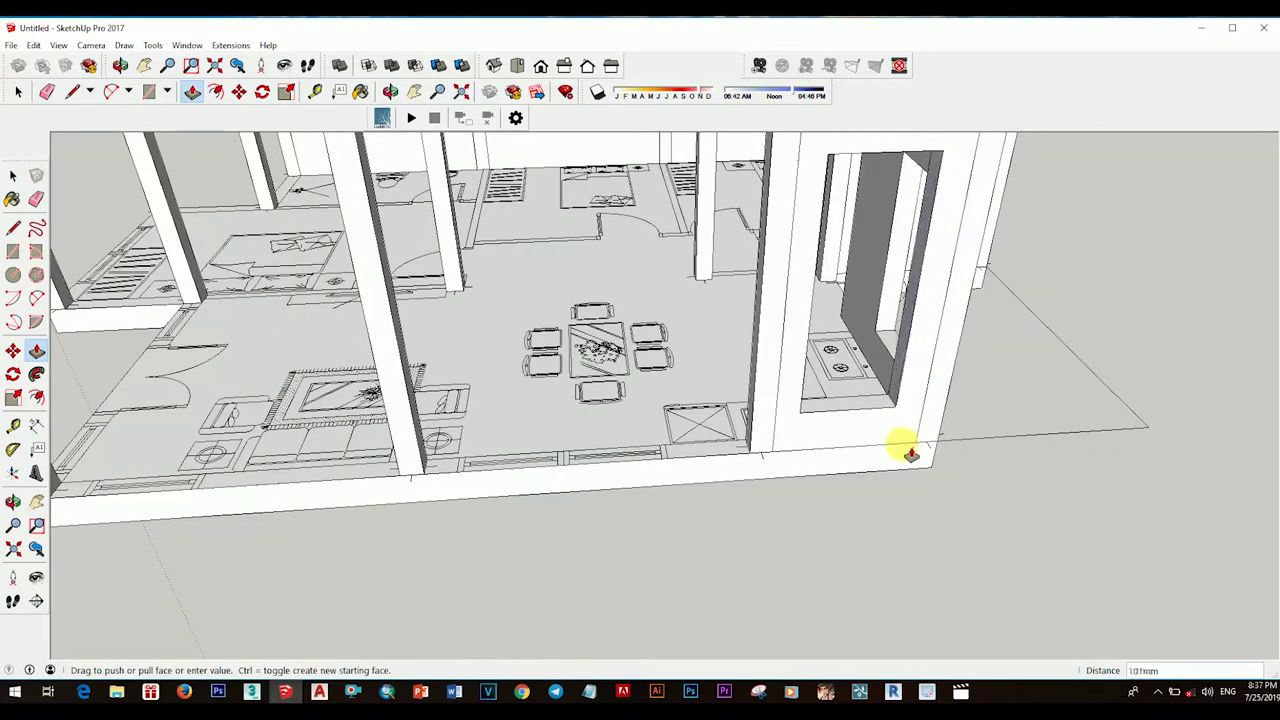
{"action": "scroll", "coordinate": [910, 455], "scroll_direction": "up", "scroll_amount": 2}
{"action": "scroll", "coordinate": [900, 457], "scroll_direction": "down", "scroll_amount": 3}
{"action": "mouse_move", "coordinate": [814, 420]}
{"action": "middle_mouse_down"}
{"action": "mouse_move", "coordinate": [817, 520]}
{"action": "mouse_move", "coordinate": [826, 220]}
{"action": "mouse_move", "coordinate": [854, 540]}
{"action": "middle_mouse_up"}
{"action": "scroll", "coordinate": [854, 540], "scroll_direction": "down", "scroll_amount": 3}
{"action": "scroll", "coordinate": [640, 450], "scroll_direction": "up", "scroll_amount": 5}
{"action": "key", "text": "r"}
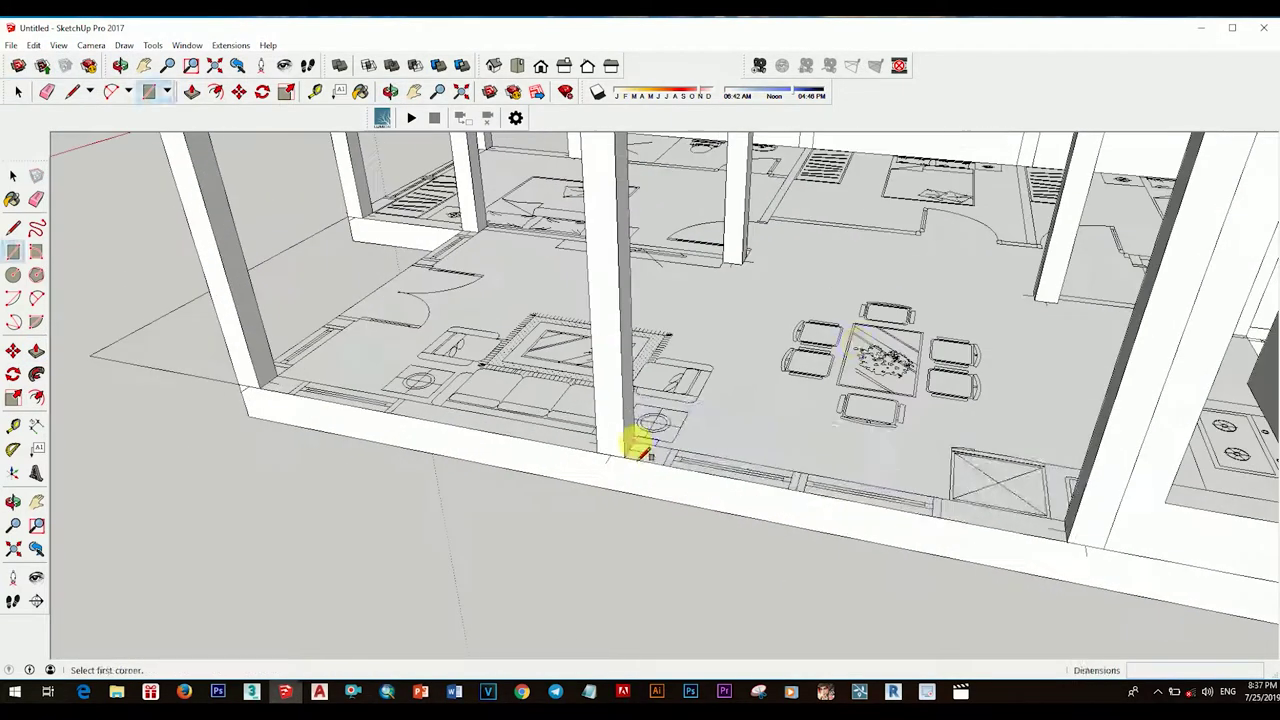
{"action": "mouse_move", "coordinate": [970, 468]}
{"action": "middle_mouse_down"}
{"action": "mouse_move", "coordinate": [857, 386]}
{"action": "mouse_move", "coordinate": [806, 414]}
{"action": "mouse_move", "coordinate": [820, 253]}
{"action": "mouse_move", "coordinate": [851, 314]}
{"action": "mouse_move", "coordinate": [655, 474]}
{"action": "middle_mouse_up"}
Step: Push the new opening's face through the wall
{"action": "left_click", "coordinate": [655, 474]}
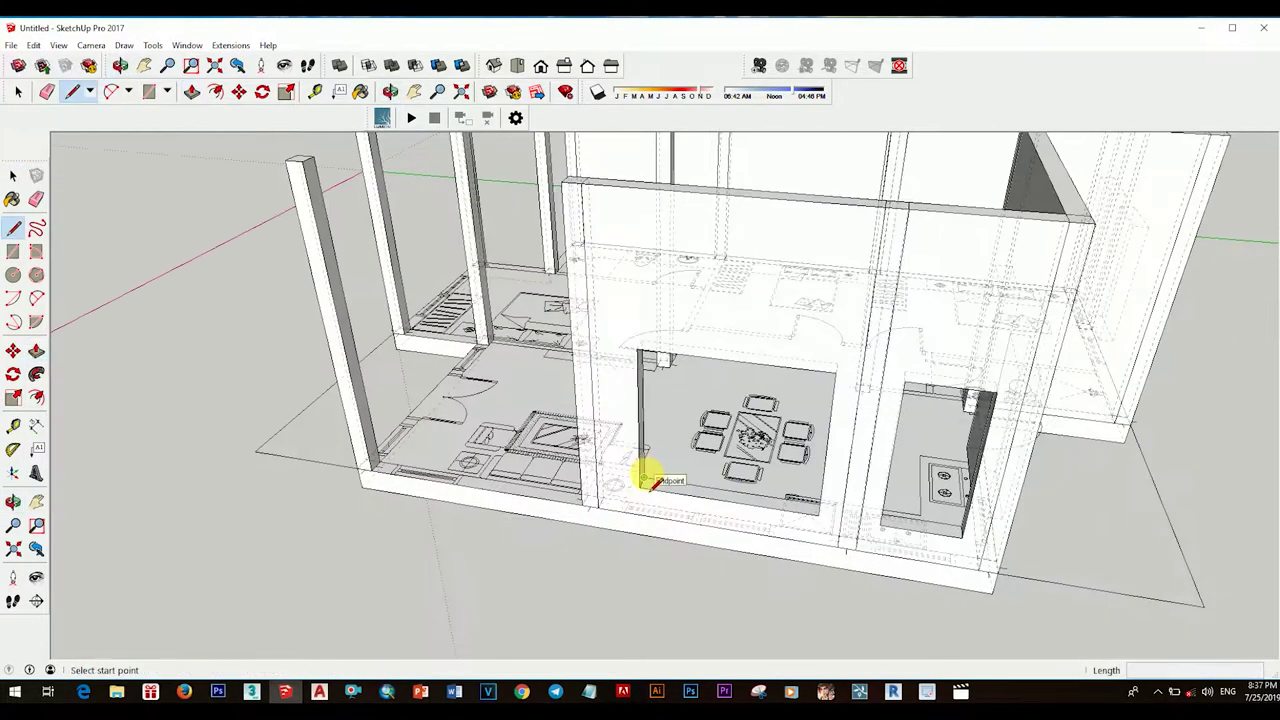
{"action": "scroll", "coordinate": [648, 470], "scroll_direction": "up", "scroll_amount": 4}
{"action": "middle_click_drag", "start_coordinate": [666, 523], "coordinate": [983, 398]}
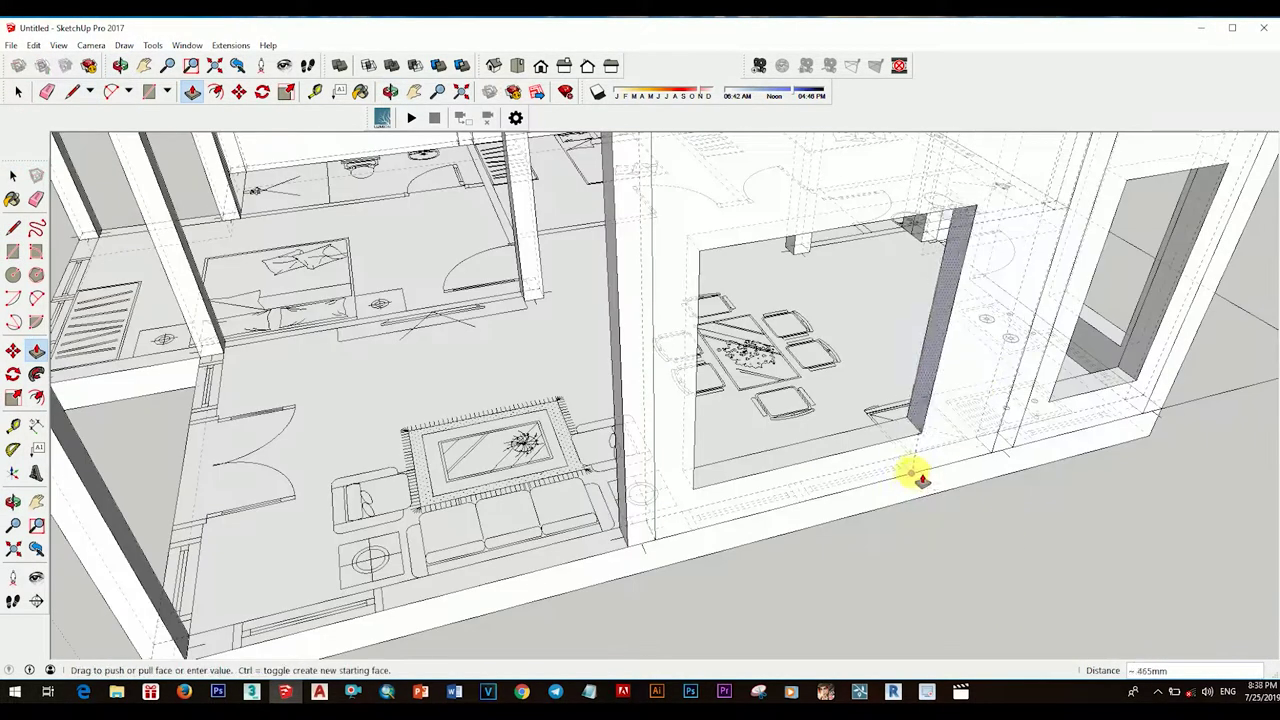
{"action": "left_click", "coordinate": [920, 478]}
{"action": "scroll", "coordinate": [920, 478], "scroll_direction": "down", "scroll_amount": 5}
{"action": "key", "text": "space"}
{"action": "middle_click_drag", "start_coordinate": [920, 508], "coordinate": [820, 452]}
Step: Cut another window opening through the selected wall face
{"action": "left_click", "coordinate": [820, 452]}
{"action": "scroll", "coordinate": [460, 452], "scroll_direction": "up", "scroll_amount": 5}
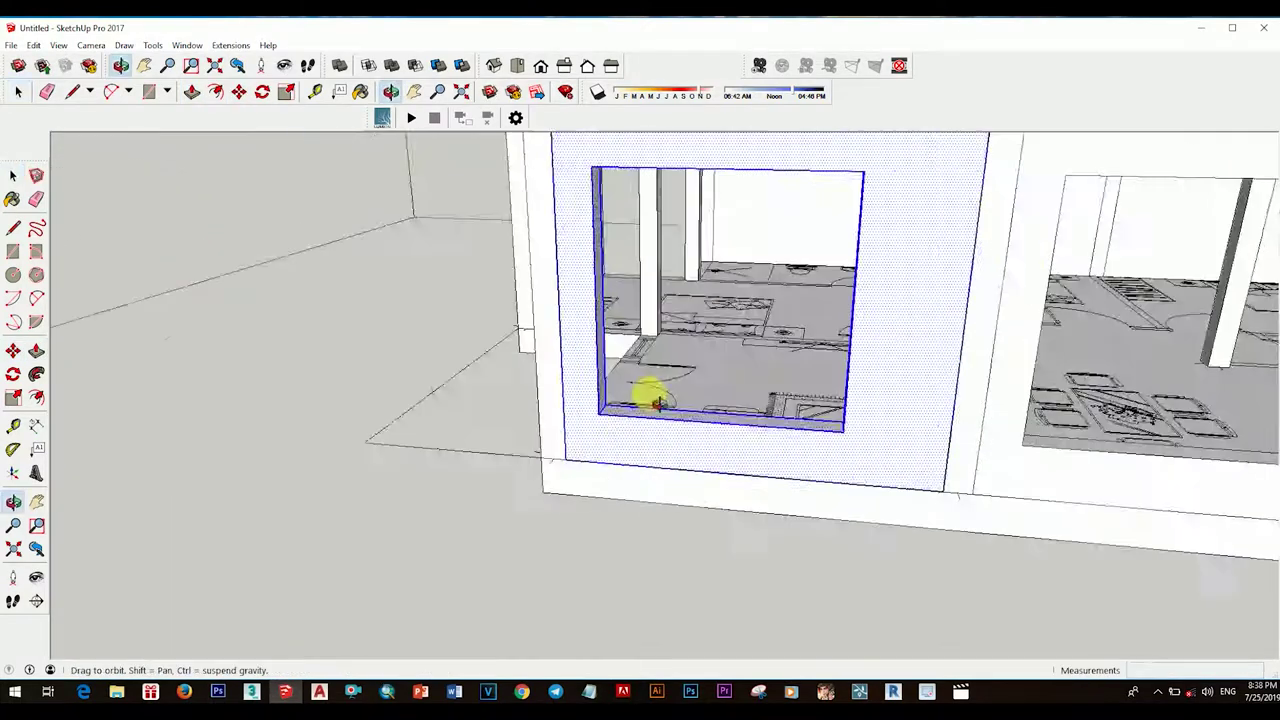
{"action": "middle_click_drag", "start_coordinate": [643, 394], "coordinate": [884, 417]}
{"action": "key", "text": "p"}
{"action": "left_click", "coordinate": [808, 440]}
{"action": "scroll", "coordinate": [771, 494], "scroll_direction": "down", "scroll_amount": 3}
{"action": "key", "text": "space"}
Step: Start outlining a door-sized rectangle on another exterior wall
{"action": "mouse_move", "coordinate": [771, 494]}
{"action": "middle_mouse_down"}
{"action": "mouse_move", "coordinate": [471, 451]}
{"action": "mouse_move", "coordinate": [695, 466]}
{"action": "mouse_move", "coordinate": [900, 534]}
{"action": "mouse_move", "coordinate": [669, 486]}
{"action": "middle_mouse_up"}
{"action": "scroll", "coordinate": [471, 451], "scroll_direction": "down", "scroll_amount": 3}
{"action": "scroll", "coordinate": [797, 451], "scroll_direction": "up", "scroll_amount": 5}
{"action": "scroll", "coordinate": [669, 486], "scroll_direction": "up", "scroll_amount": 3}
{"action": "key", "text": "r"}
{"action": "middle_click_drag", "start_coordinate": [762, 285], "coordinate": [566, 294]}
{"action": "left_click", "coordinate": [566, 294]}
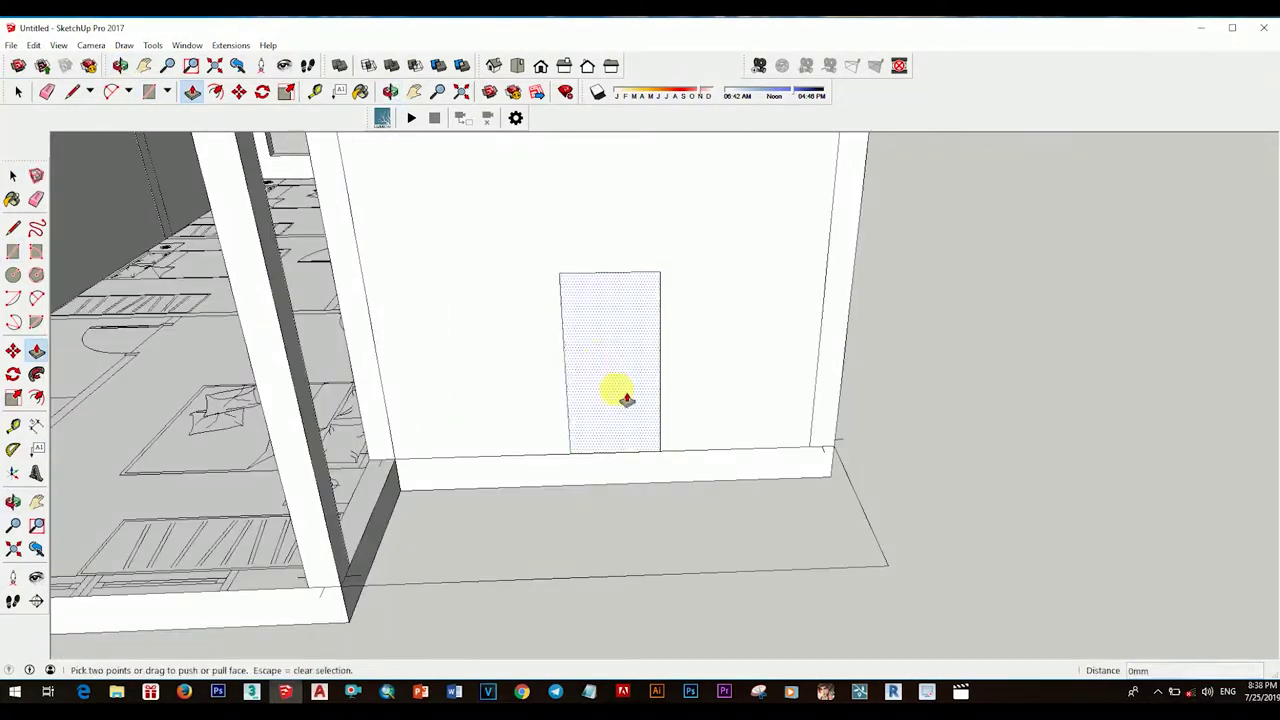
Step: Push the door and window faces back through the walls to cut their openings
{"action": "left_click", "coordinate": [607, 338]}
{"action": "scroll", "coordinate": [607, 338], "scroll_direction": "down", "scroll_amount": 5}
{"action": "key", "text": "r"}
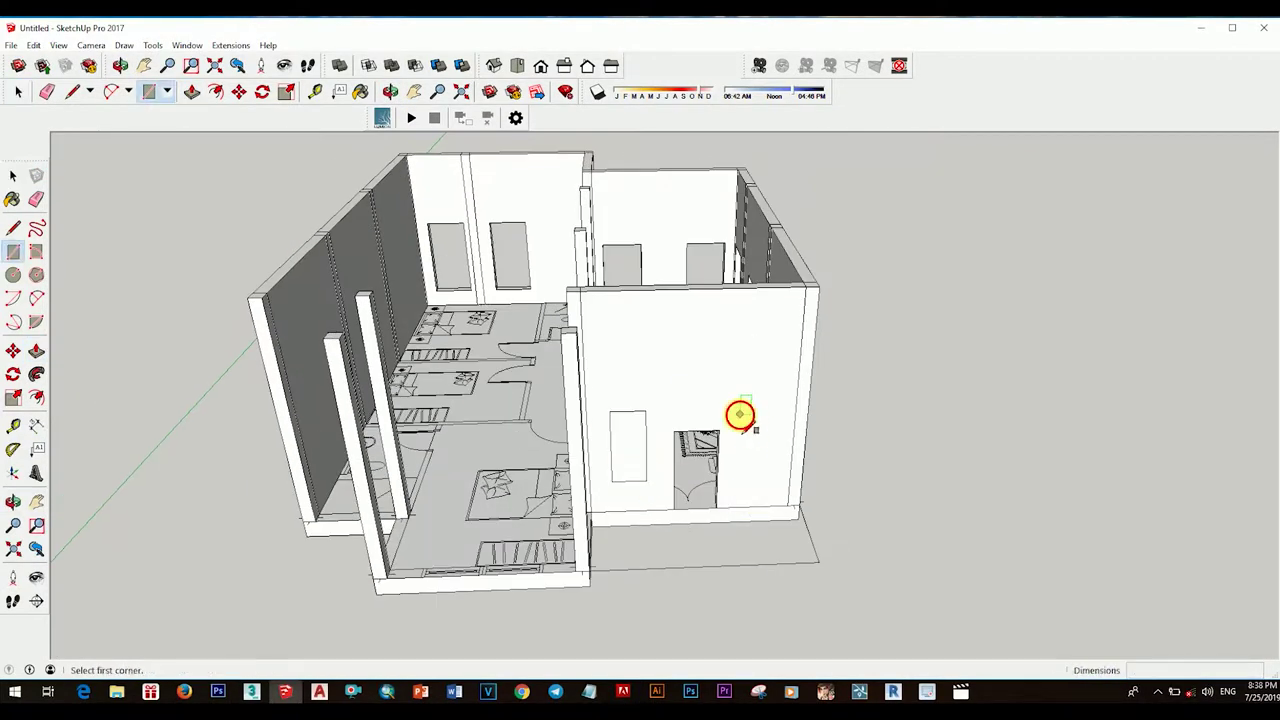
{"action": "left_click", "coordinate": [770, 463]}
{"action": "scroll", "coordinate": [614, 471], "scroll_direction": "up", "scroll_amount": 3}
{"action": "middle_click_drag", "start_coordinate": [614, 471], "coordinate": [466, 449]}
{"action": "scroll", "coordinate": [566, 263], "scroll_direction": "up", "scroll_amount": 4}
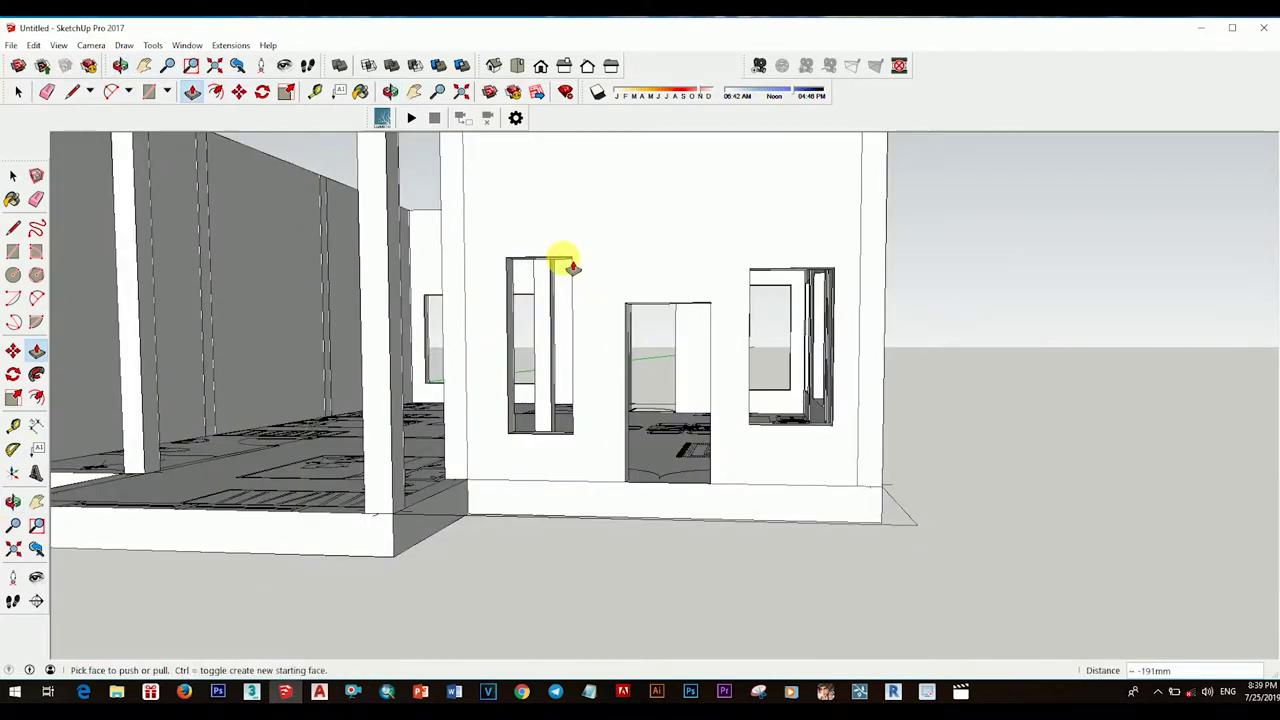
{"action": "left_click", "coordinate": [960, 318]}
{"action": "middle_click_drag", "start_coordinate": [771, 314], "coordinate": [677, 491]}
{"action": "scroll", "coordinate": [667, 460], "scroll_direction": "up", "scroll_amount": 3}
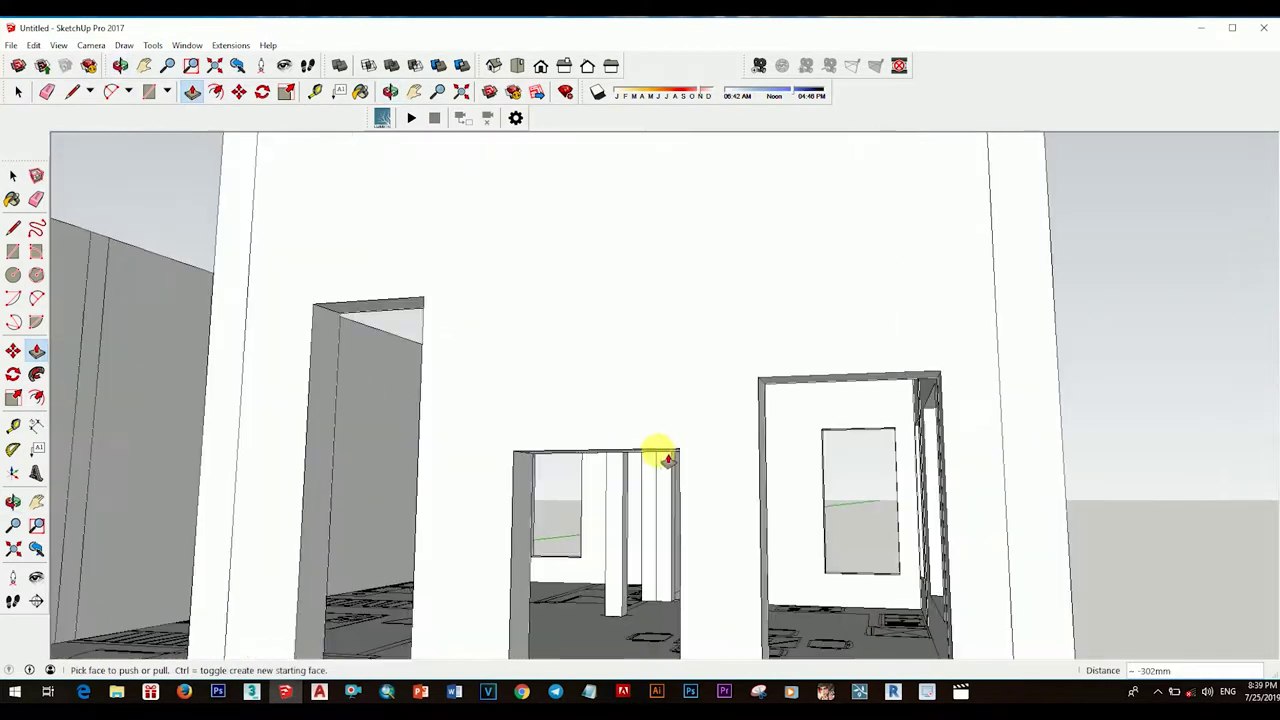
{"action": "scroll", "coordinate": [710, 333], "scroll_direction": "down", "scroll_amount": 5}
{"action": "mouse_move", "coordinate": [823, 563]}
{"action": "middle_mouse_down"}
{"action": "mouse_move", "coordinate": [571, 508]}
{"action": "mouse_move", "coordinate": [745, 515]}
{"action": "mouse_move", "coordinate": [708, 513]}
{"action": "middle_mouse_up"}
{"action": "scroll", "coordinate": [575, 515], "scroll_direction": "up", "scroll_amount": 3}
{"action": "left_click", "coordinate": [745, 515]}
Step: Draw a square window rectangle on the projecting front wall block
{"action": "key", "text": "space"}
{"action": "mouse_move", "coordinate": [771, 574]}
{"action": "middle_mouse_down"}
{"action": "mouse_move", "coordinate": [814, 491]}
{"action": "mouse_move", "coordinate": [837, 486]}
{"action": "mouse_move", "coordinate": [523, 443]}
{"action": "middle_mouse_up"}
{"action": "scroll", "coordinate": [768, 437], "scroll_direction": "down", "scroll_amount": 6}
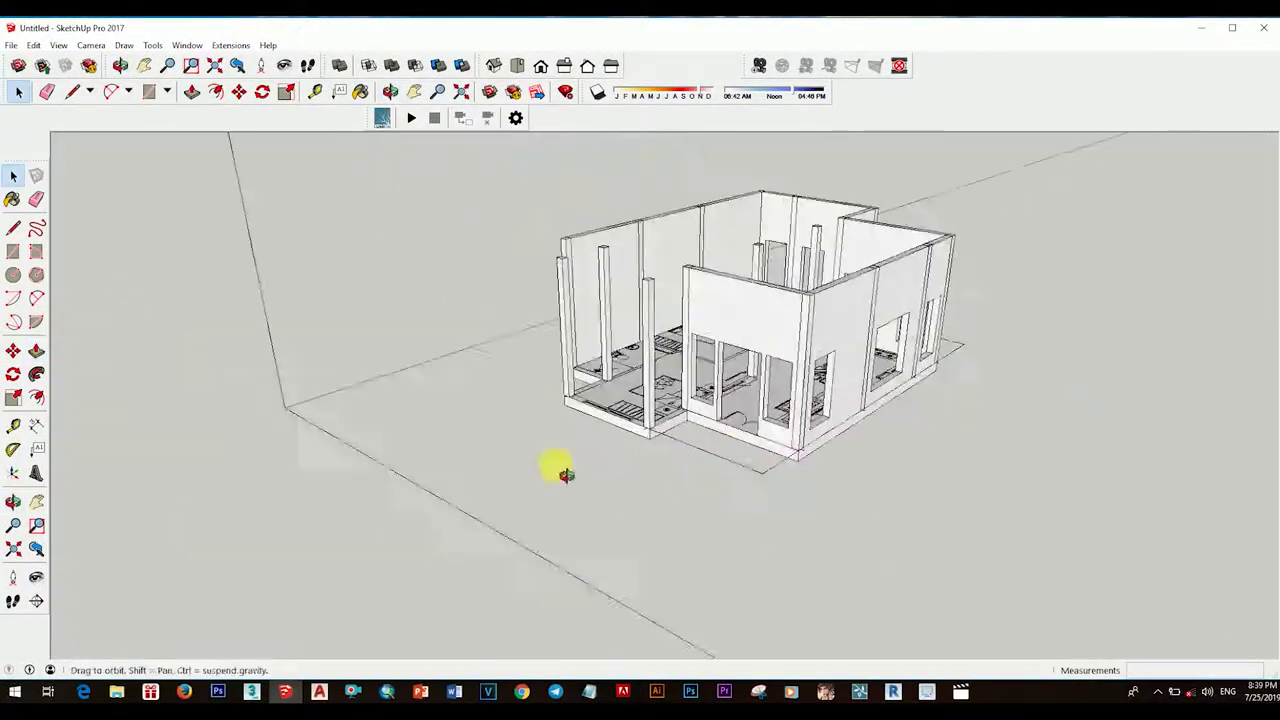
{"action": "scroll", "coordinate": [565, 475], "scroll_direction": "up", "scroll_amount": 3}
{"action": "scroll", "coordinate": [537, 503], "scroll_direction": "up", "scroll_amount": 2}
{"action": "key", "text": "r"}
{"action": "scroll", "coordinate": [686, 500], "scroll_direction": "down", "scroll_amount": 2}
{"action": "scroll", "coordinate": [685, 478], "scroll_direction": "down", "scroll_amount": 1}
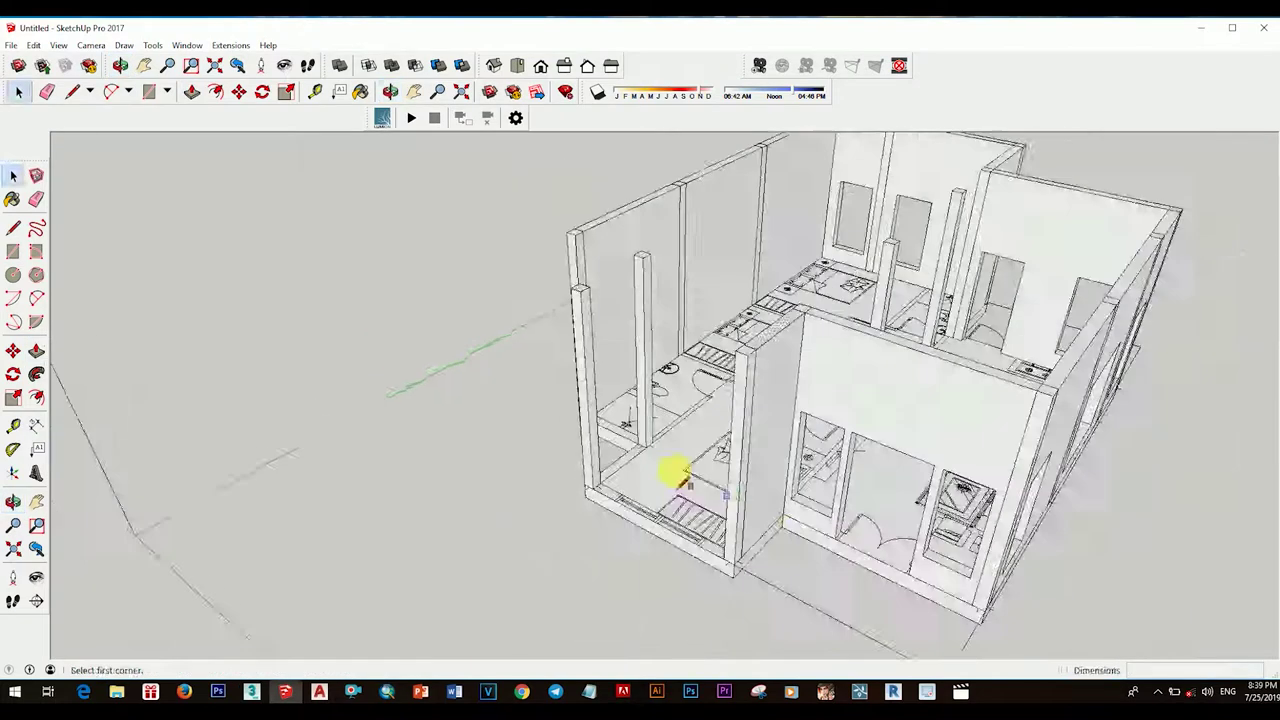
{"action": "scroll", "coordinate": [690, 520], "scroll_direction": "up", "scroll_amount": 3}
{"action": "key", "text": "space"}
{"action": "scroll", "coordinate": [800, 610], "scroll_direction": "down", "scroll_amount": 3}
{"action": "key", "text": "r"}
{"action": "scroll", "coordinate": [632, 478], "scroll_direction": "up", "scroll_amount": 4}
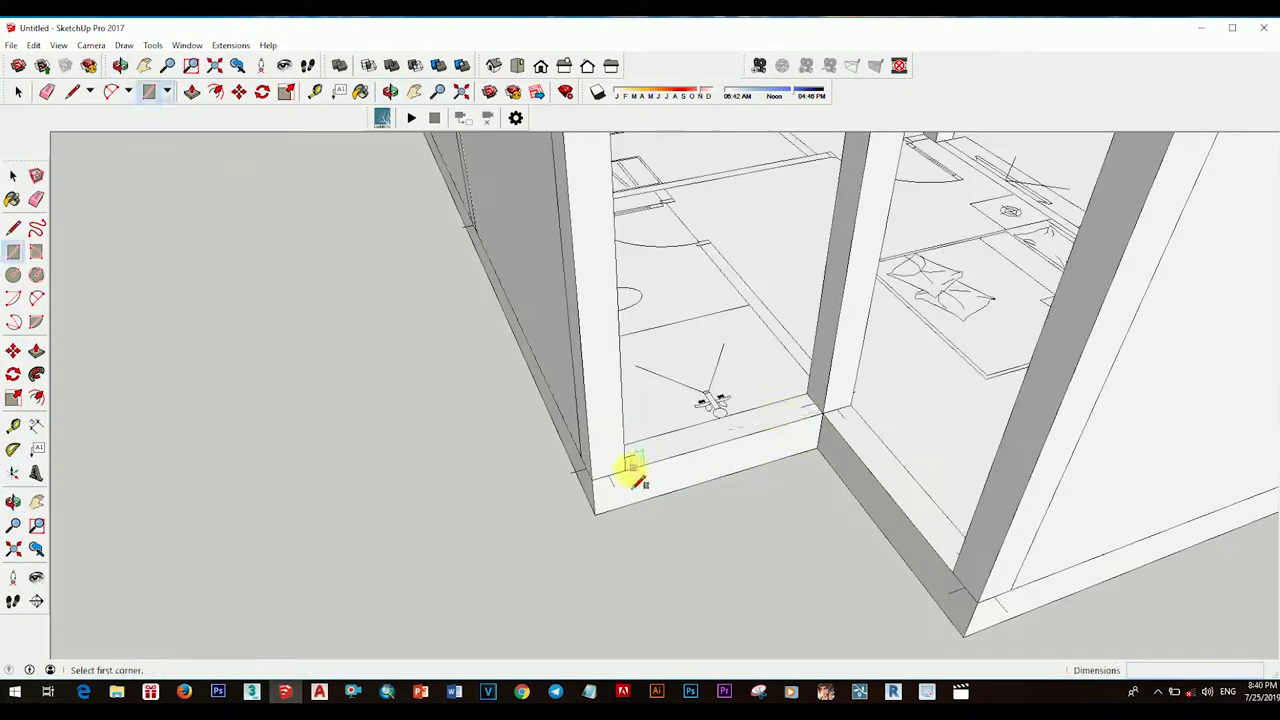
{"action": "key", "text": "space"}
{"action": "scroll", "coordinate": [777, 423], "scroll_direction": "down", "scroll_amount": 2}
{"action": "key", "text": "p"}
{"action": "key", "text": "r"}
{"action": "scroll", "coordinate": [757, 366], "scroll_direction": "up", "scroll_amount": 3}
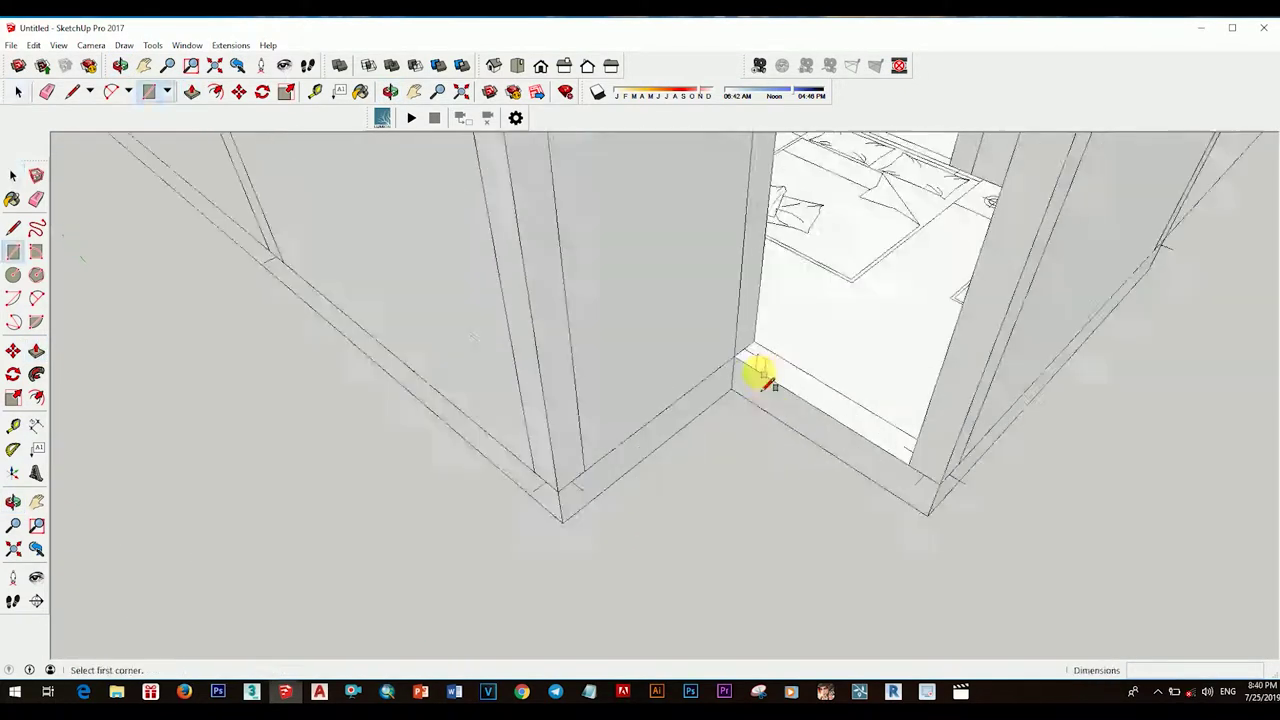
{"action": "scroll", "coordinate": [935, 372], "scroll_direction": "up", "scroll_amount": 2}
{"action": "key", "text": "space"}
{"action": "scroll", "coordinate": [960, 450], "scroll_direction": "down", "scroll_amount": 4}
{"action": "middle_click_drag", "start_coordinate": [994, 534], "coordinate": [480, 363]}
{"action": "scroll", "coordinate": [712, 462], "scroll_direction": "up", "scroll_amount": 3}
{"action": "key", "text": "r"}
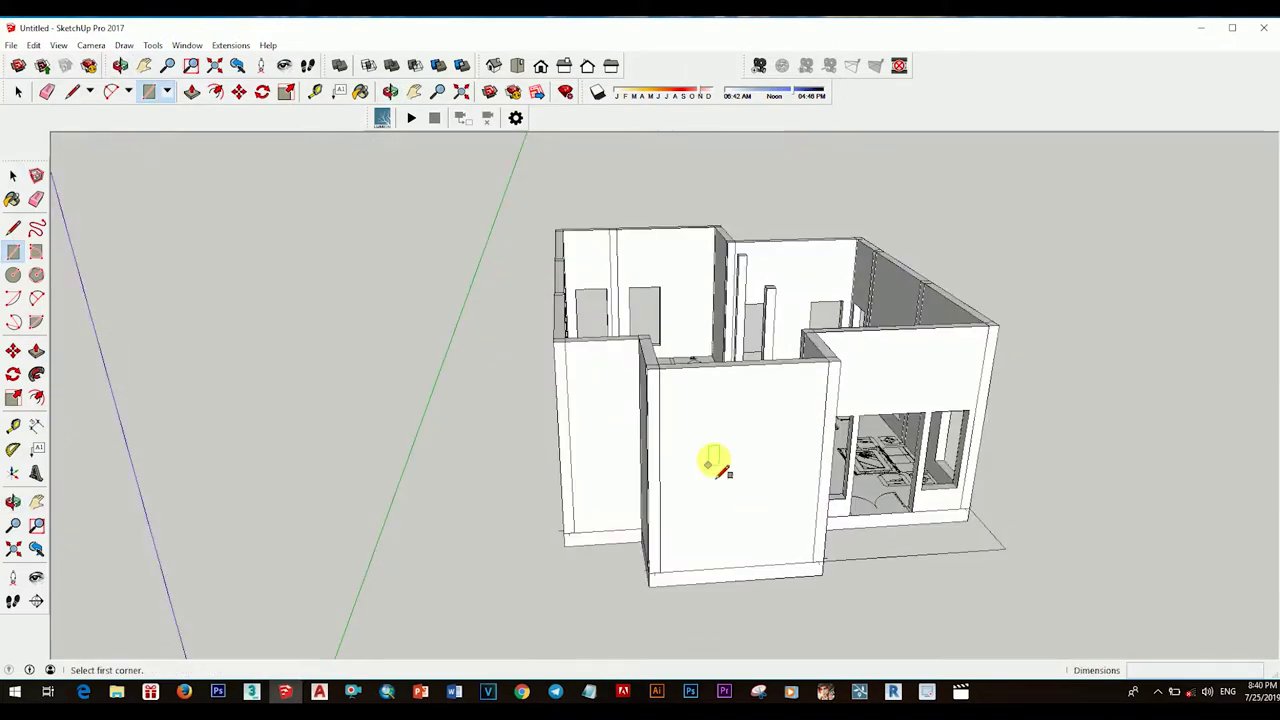
Step: Push the front-wall rectangle -200mm so a window opening pierces the wall
{"action": "double_click", "coordinate": [766, 513]}
{"action": "middle_click_drag", "start_coordinate": [766, 513], "coordinate": [606, 498]}
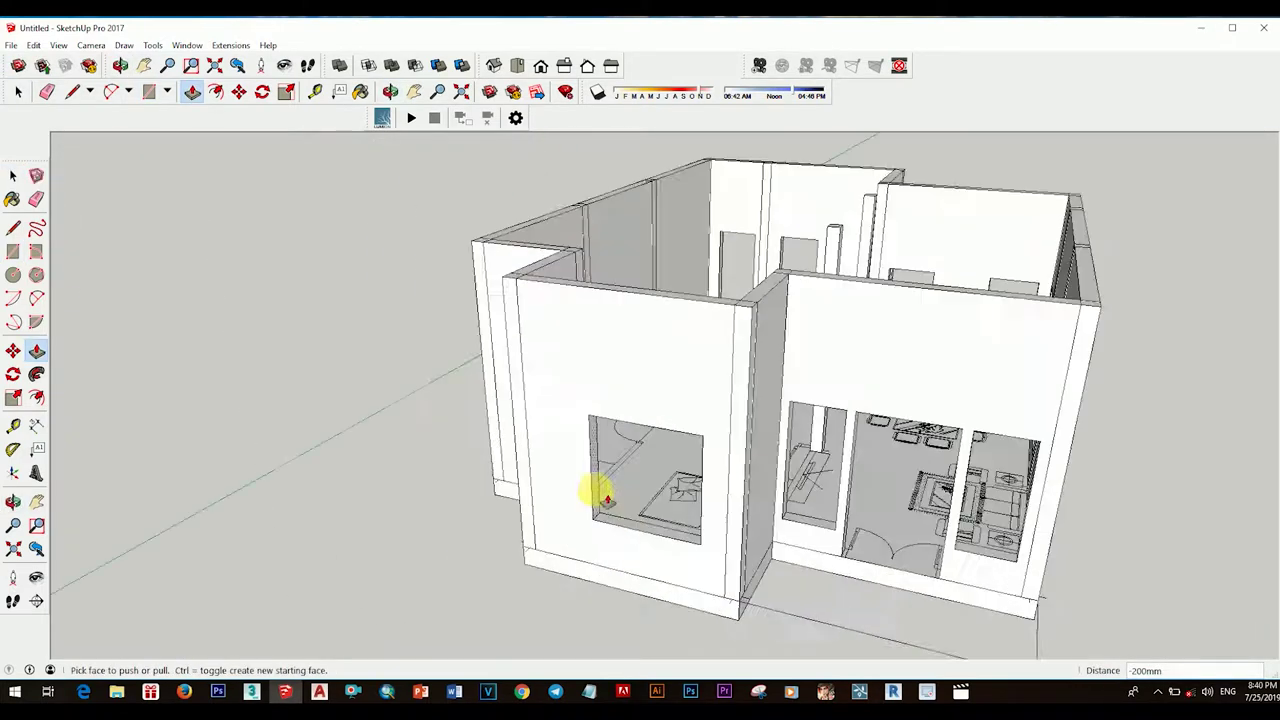
{"action": "middle_click_drag", "start_coordinate": [592, 545], "coordinate": [926, 557]}
{"action": "scroll", "coordinate": [908, 557], "scroll_direction": "down", "scroll_amount": 2}
{"action": "scroll", "coordinate": [931, 491], "scroll_direction": "up", "scroll_amount": 3}
{"action": "mouse_move", "coordinate": [931, 491]}
{"action": "middle_mouse_down"}
{"action": "mouse_move", "coordinate": [860, 525]}
{"action": "mouse_move", "coordinate": [820, 206]}
{"action": "mouse_move", "coordinate": [814, 580]}
{"action": "middle_mouse_up"}
{"action": "scroll", "coordinate": [534, 400], "scroll_direction": "down", "scroll_amount": 3}
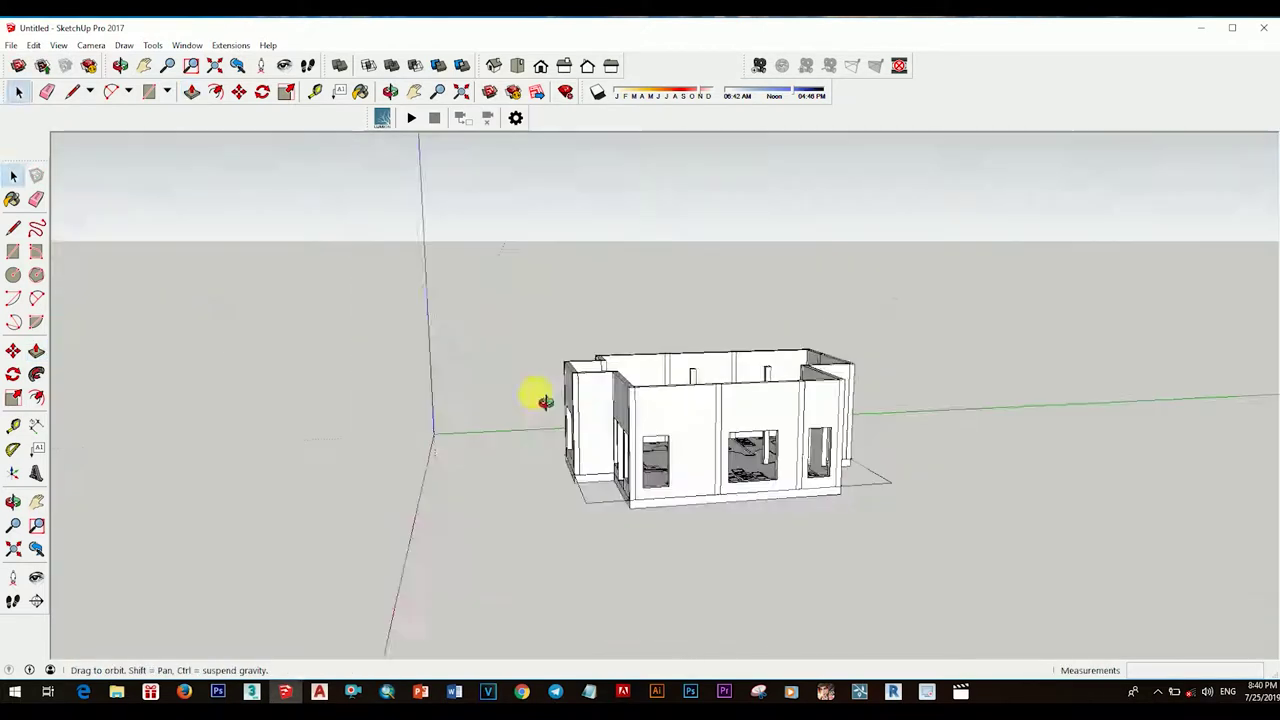
{"action": "scroll", "coordinate": [752, 540], "scroll_direction": "up", "scroll_amount": 4}
{"action": "key", "text": "space"}
Step: Window-select all the house walls and make them a single group
{"action": "middle_click_drag", "start_coordinate": [760, 543], "coordinate": [686, 470]}
{"action": "triple_click", "coordinate": [686, 470]}
{"action": "left_click", "coordinate": [749, 275]}
{"action": "mouse_move", "coordinate": [920, 486]}
{"action": "middle_mouse_down"}
{"action": "mouse_move", "coordinate": [731, 429]}
{"action": "mouse_move", "coordinate": [813, 398]}
{"action": "middle_mouse_up"}
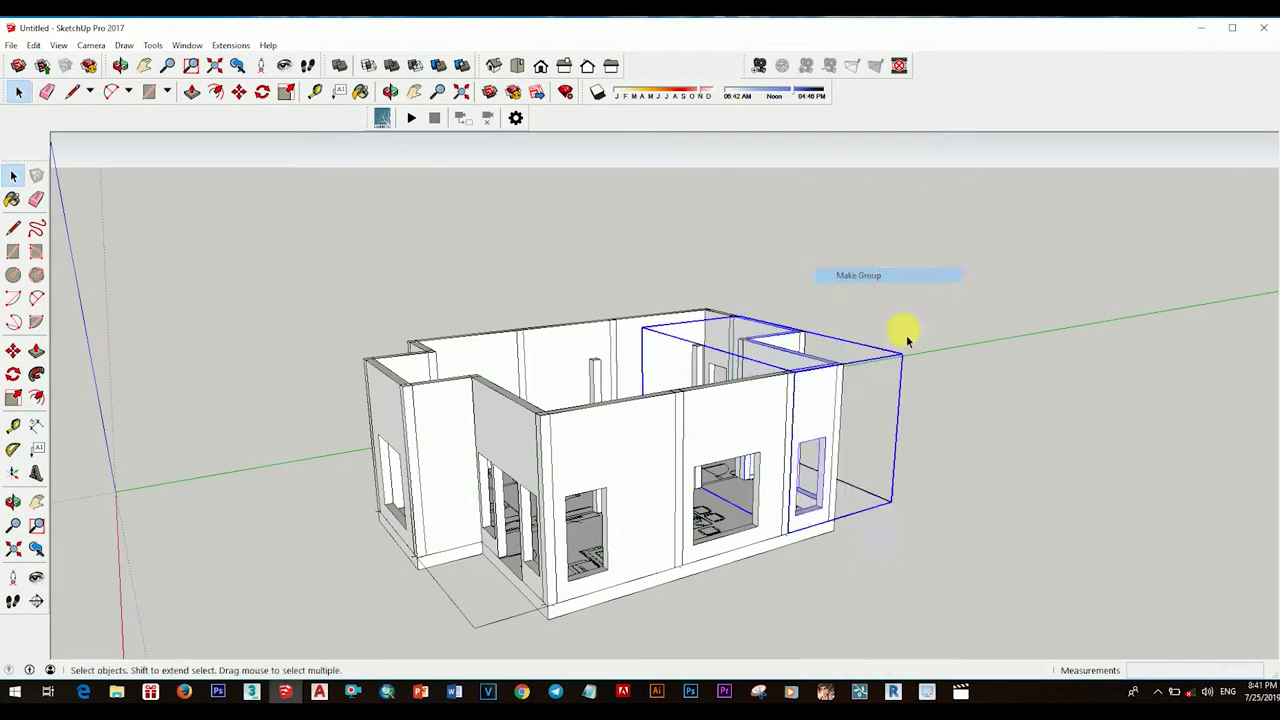
{"action": "scroll", "coordinate": [820, 348], "scroll_direction": "down", "scroll_amount": 2}
{"action": "scroll", "coordinate": [737, 343], "scroll_direction": "up", "scroll_amount": 2}
{"action": "mouse_move", "coordinate": [737, 354]}
{"action": "middle_mouse_down"}
{"action": "mouse_move", "coordinate": [737, 343]}
{"action": "mouse_move", "coordinate": [651, 400]}
{"action": "middle_mouse_up"}
{"action": "scroll", "coordinate": [651, 400], "scroll_direction": "down", "scroll_amount": 2}
{"action": "scroll", "coordinate": [622, 420], "scroll_direction": "up", "scroll_amount": 3}
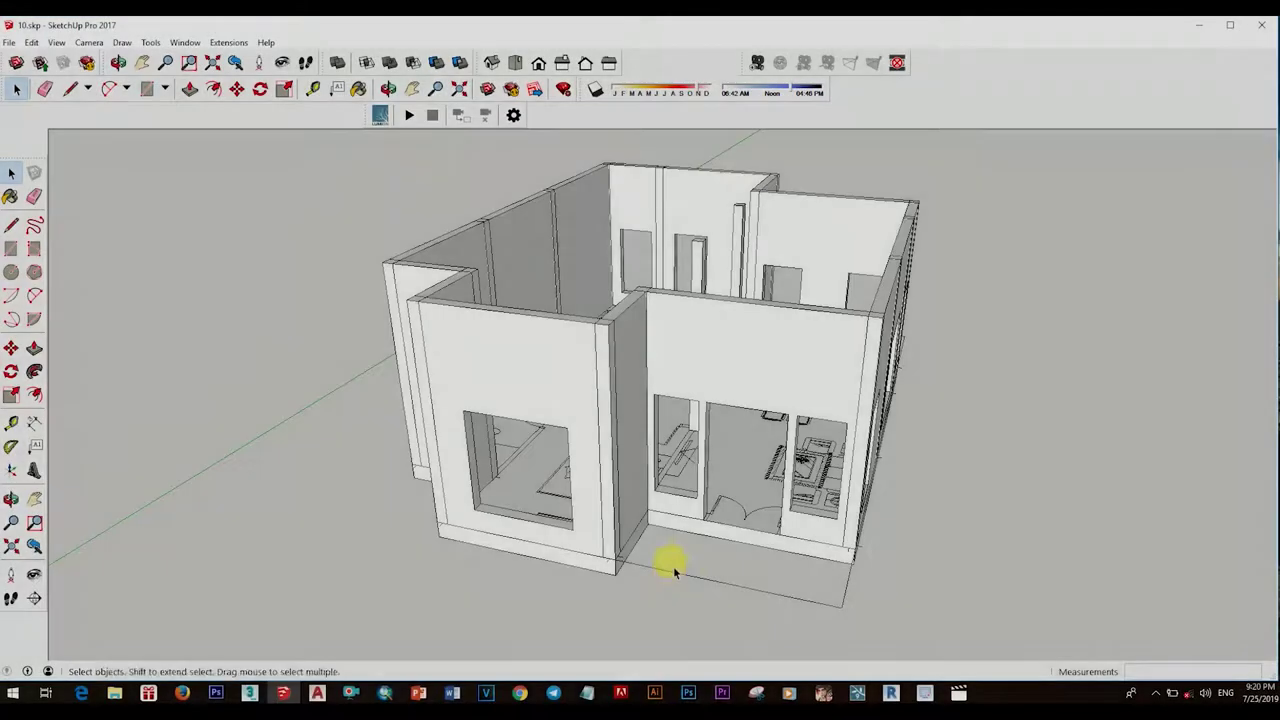
{"action": "scroll", "coordinate": [674, 572], "scroll_direction": "up", "scroll_amount": 3}
Step: Pull the floor face before the front doorway up into a low entrance slab
{"action": "middle_click_drag", "start_coordinate": [846, 560], "coordinate": [731, 509]}
{"action": "key", "text": "p"}
{"action": "left_click_drag", "start_coordinate": [731, 509], "coordinate": [758, 580]}
Step: Paint the entrance slab with the Rough Square Concrete Block material
{"action": "scroll", "coordinate": [794, 120], "scroll_direction": "down", "scroll_amount": 2}
{"action": "middle_click_drag", "start_coordinate": [794, 120], "coordinate": [794, 466]}
{"action": "scroll", "coordinate": [771, 514], "scroll_direction": "down", "scroll_amount": 2}
{"action": "mouse_move", "coordinate": [771, 514]}
{"action": "middle_mouse_down"}
{"action": "mouse_move", "coordinate": [808, 515]}
{"action": "mouse_move", "coordinate": [743, 523]}
{"action": "middle_mouse_up"}
{"action": "key", "text": "b"}
{"action": "left_click", "coordinate": [1132, 549]}
{"action": "left_click", "coordinate": [1117, 389]}
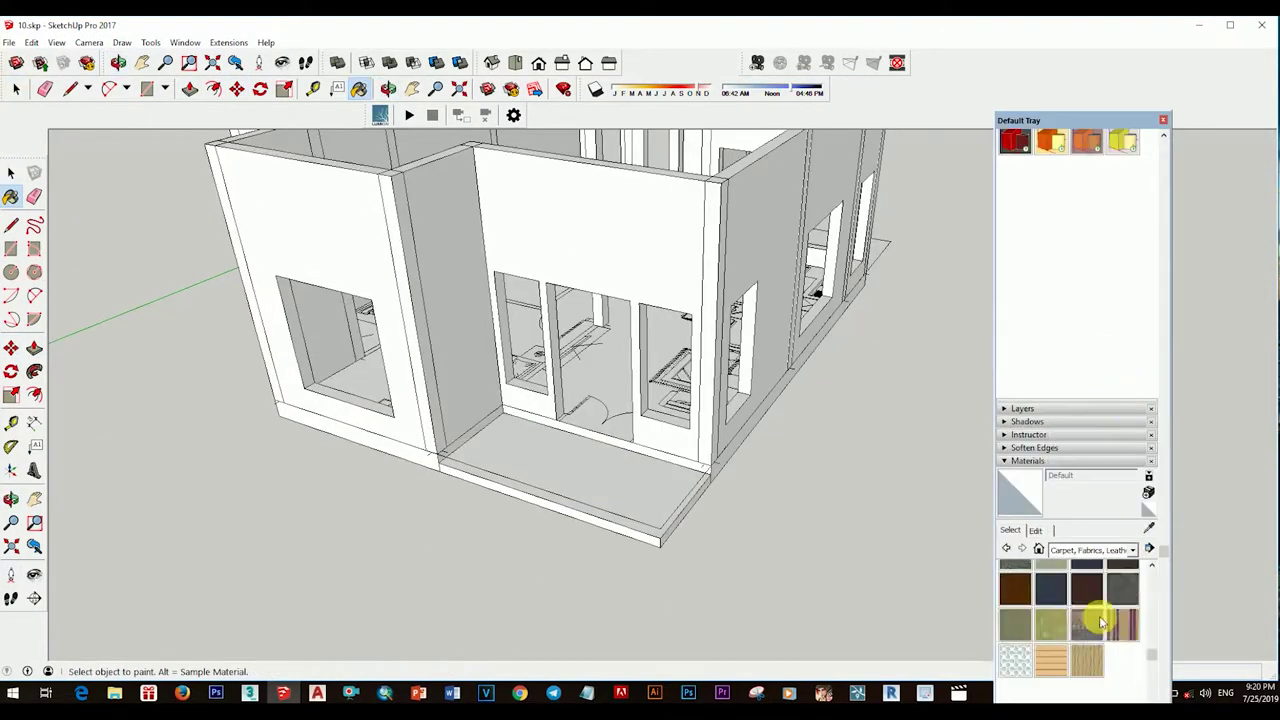
{"action": "left_click", "coordinate": [1132, 631]}
{"action": "left_click", "coordinate": [1114, 451]}
{"action": "left_click", "coordinate": [1015, 560]}
{"action": "left_click", "coordinate": [560, 470]}
{"action": "mouse_move", "coordinate": [560, 470]}
{"action": "middle_mouse_down"}
{"action": "mouse_move", "coordinate": [680, 553]}
{"action": "mouse_move", "coordinate": [729, 569]}
{"action": "middle_mouse_up"}
Step: Pick the Cladding Stucco White material and select the entrance step by the wall corner
{"action": "left_click", "coordinate": [1123, 489]}
{"action": "mouse_move", "coordinate": [823, 477]}
{"action": "middle_mouse_down"}
{"action": "mouse_move", "coordinate": [627, 347]}
{"action": "mouse_move", "coordinate": [666, 400]}
{"action": "middle_mouse_up"}
{"action": "scroll", "coordinate": [737, 423], "scroll_direction": "down", "scroll_amount": 2}
{"action": "scroll", "coordinate": [748, 371], "scroll_direction": "up", "scroll_amount": 4}
{"action": "key", "text": "space"}
{"action": "left_click", "coordinate": [806, 392]}
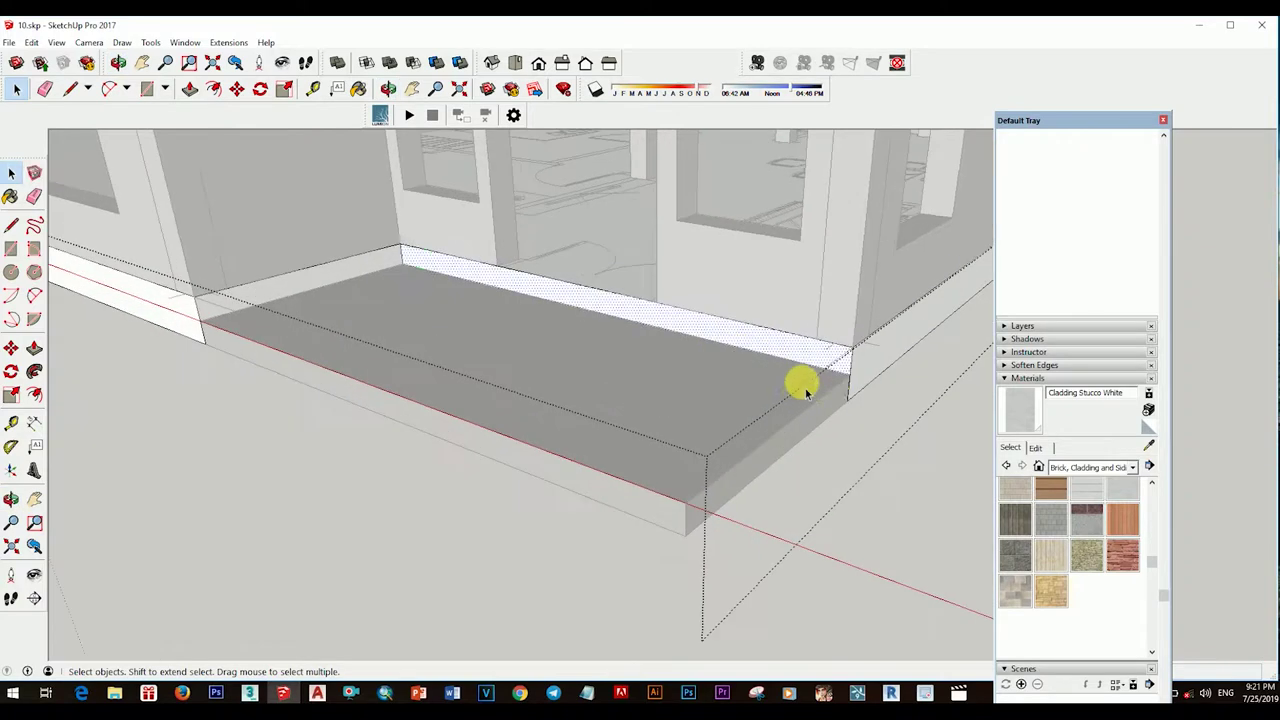
{"action": "scroll", "coordinate": [795, 378], "scroll_direction": "down", "scroll_amount": 5}
{"action": "scroll", "coordinate": [771, 320], "scroll_direction": "up", "scroll_amount": 2}
{"action": "mouse_move", "coordinate": [771, 320]}
{"action": "middle_mouse_down"}
{"action": "mouse_move", "coordinate": [591, 409]}
{"action": "mouse_move", "coordinate": [709, 417]}
{"action": "mouse_move", "coordinate": [546, 426]}
{"action": "mouse_move", "coordinate": [580, 455]}
{"action": "middle_mouse_up"}
{"action": "scroll", "coordinate": [568, 443], "scroll_direction": "up", "scroll_amount": 5}
{"action": "scroll", "coordinate": [578, 556], "scroll_direction": "up", "scroll_amount": 3}
{"action": "middle_click_drag", "start_coordinate": [563, 500], "coordinate": [515, 327]}
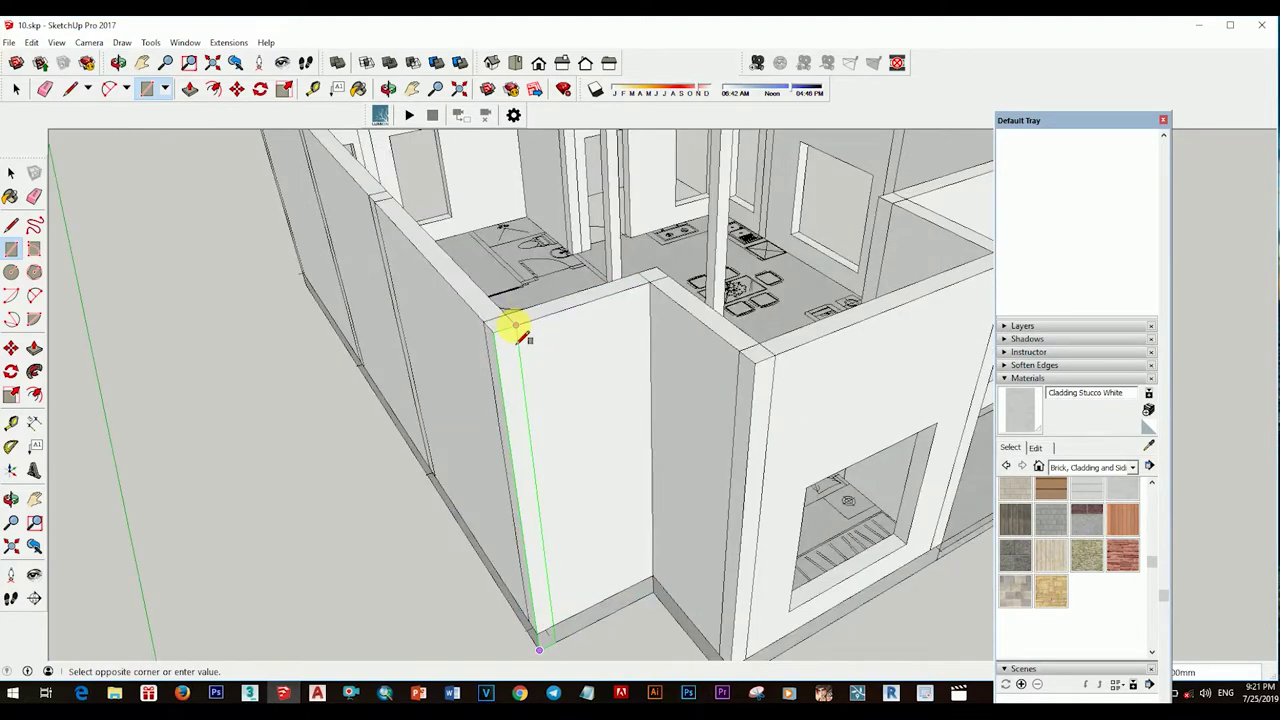
{"action": "scroll", "coordinate": [551, 436], "scroll_direction": "down", "scroll_amount": 3}
{"action": "mouse_move", "coordinate": [449, 429]}
{"action": "middle_mouse_down"}
{"action": "mouse_move", "coordinate": [251, 429]}
{"action": "mouse_move", "coordinate": [517, 509]}
{"action": "middle_mouse_up"}
Step: Group the corner rectangle and raise it with Push/Pull into a planter base
{"action": "key", "text": "space"}
{"action": "right_click", "coordinate": [474, 470]}
{"action": "left_click", "coordinate": [524, 276]}
{"action": "scroll", "coordinate": [509, 486], "scroll_direction": "up", "scroll_amount": 3}
{"action": "scroll", "coordinate": [614, 534], "scroll_direction": "up", "scroll_amount": 3}
{"action": "scroll", "coordinate": [540, 520], "scroll_direction": "up", "scroll_amount": 2}
{"action": "key", "text": "p"}
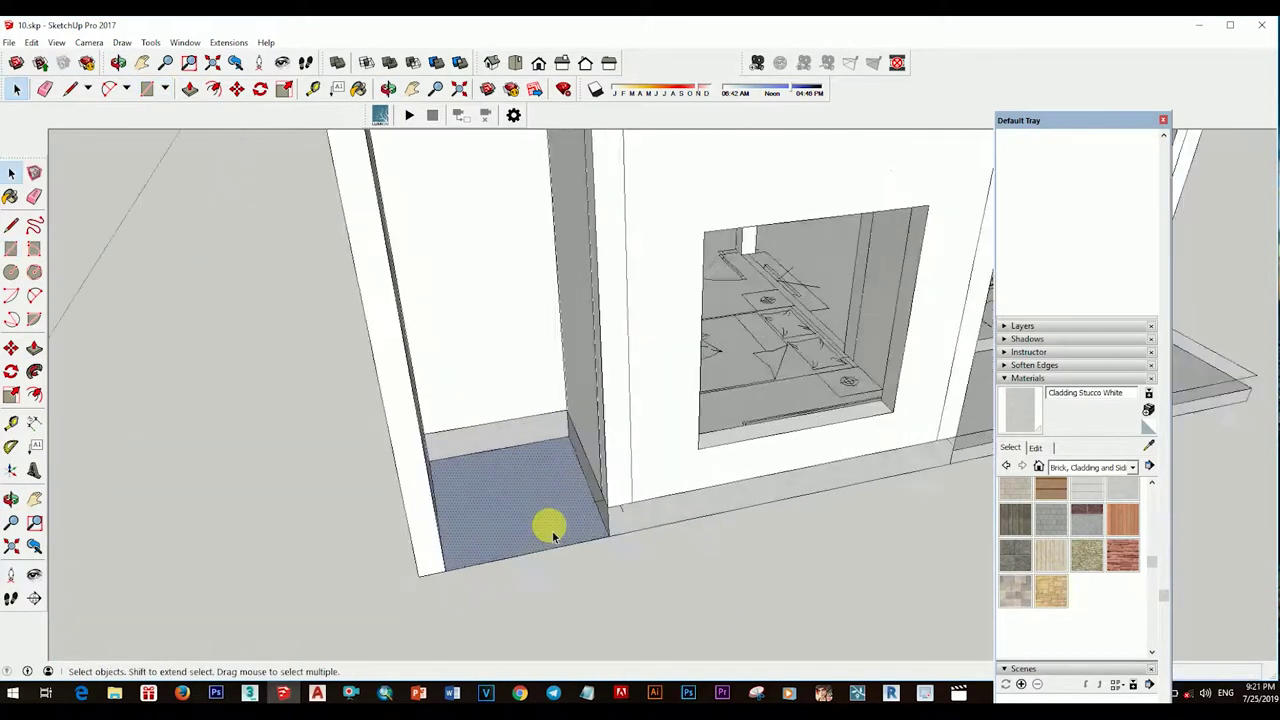
{"action": "middle_click_drag", "start_coordinate": [607, 500], "coordinate": [572, 512]}
{"action": "key", "text": "space"}
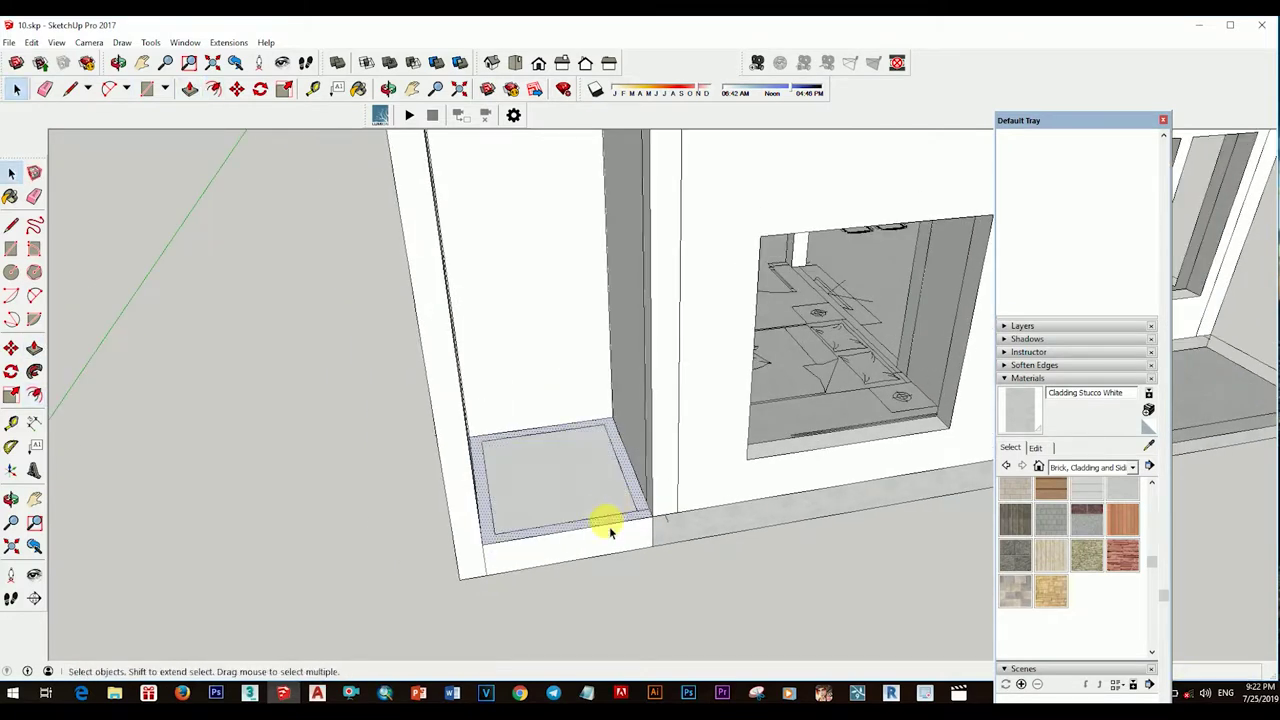
{"action": "scroll", "coordinate": [609, 528], "scroll_direction": "up", "scroll_amount": 2}
{"action": "key", "text": "p"}
{"action": "scroll", "coordinate": [590, 495], "scroll_direction": "down", "scroll_amount": 3}
{"action": "key", "text": "space"}
Step: Paint the planter with Carpet Plush Charcoal sides and a Grass Dark Green top
{"action": "left_click", "coordinate": [575, 489]}
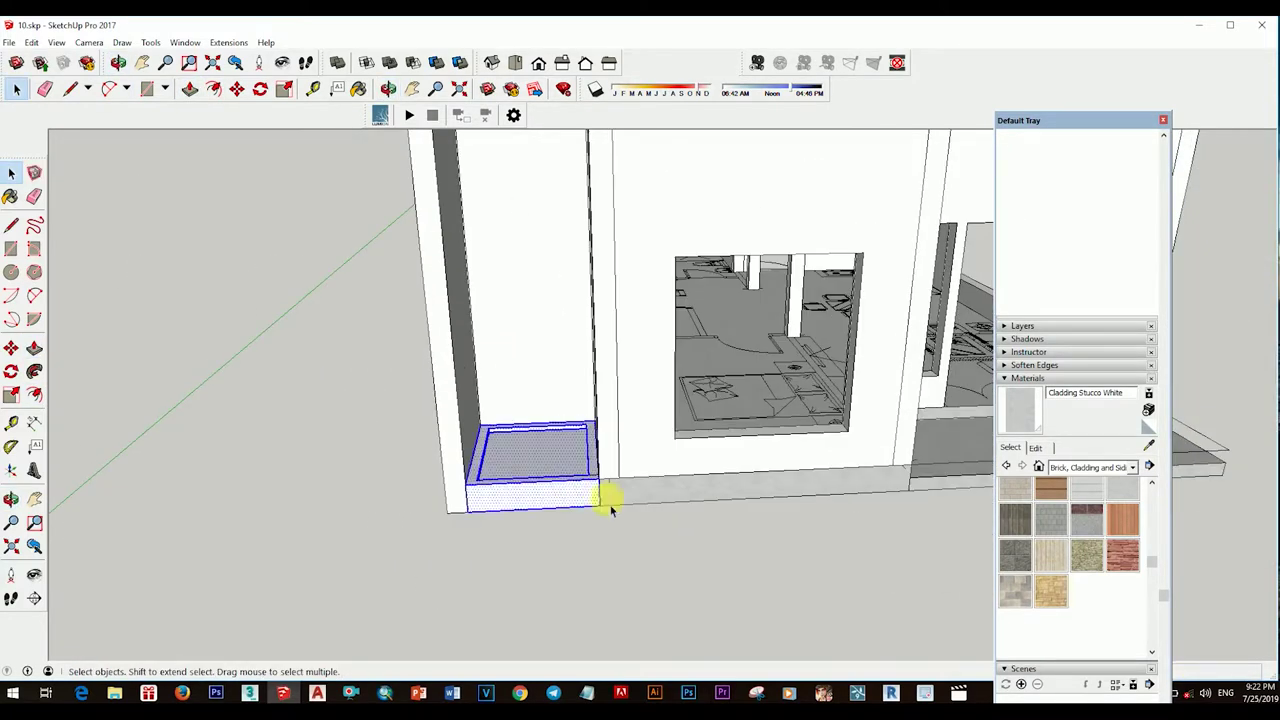
{"action": "scroll", "coordinate": [1090, 583], "scroll_direction": "up", "scroll_amount": 2}
{"action": "left_click", "coordinate": [1119, 548]}
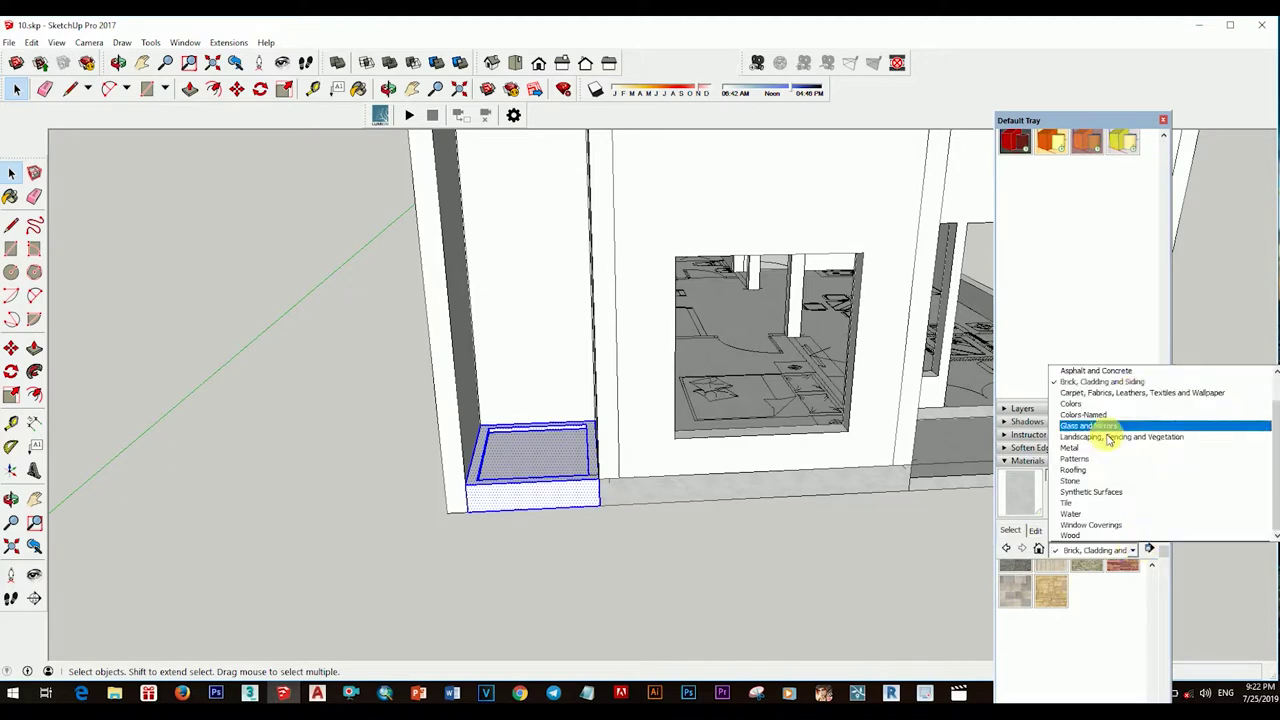
{"action": "left_click", "coordinate": [1100, 392]}
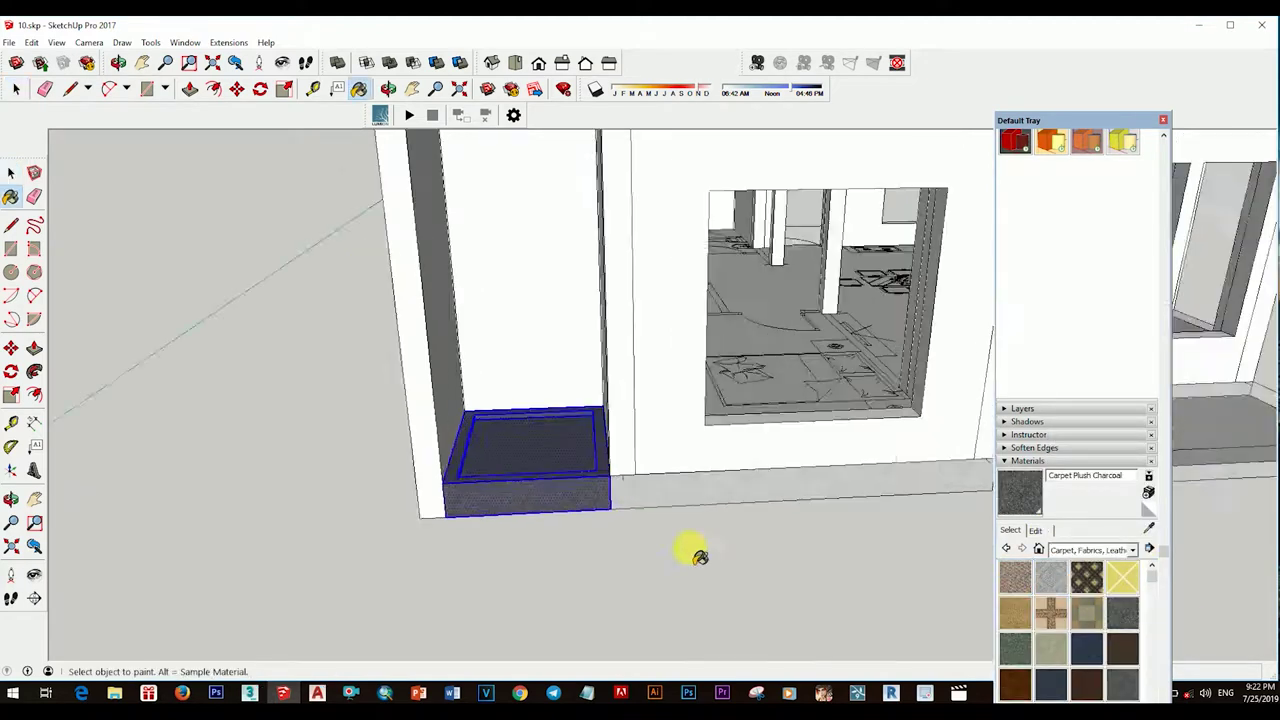
{"action": "scroll", "coordinate": [595, 492], "scroll_direction": "down", "scroll_amount": 3}
{"action": "mouse_move", "coordinate": [595, 492]}
{"action": "middle_mouse_down"}
{"action": "mouse_move", "coordinate": [600, 465]}
{"action": "mouse_move", "coordinate": [528, 508]}
{"action": "middle_mouse_up"}
{"action": "right_click", "coordinate": [578, 488]}
{"action": "scroll", "coordinate": [608, 486], "scroll_direction": "down", "scroll_amount": 3}
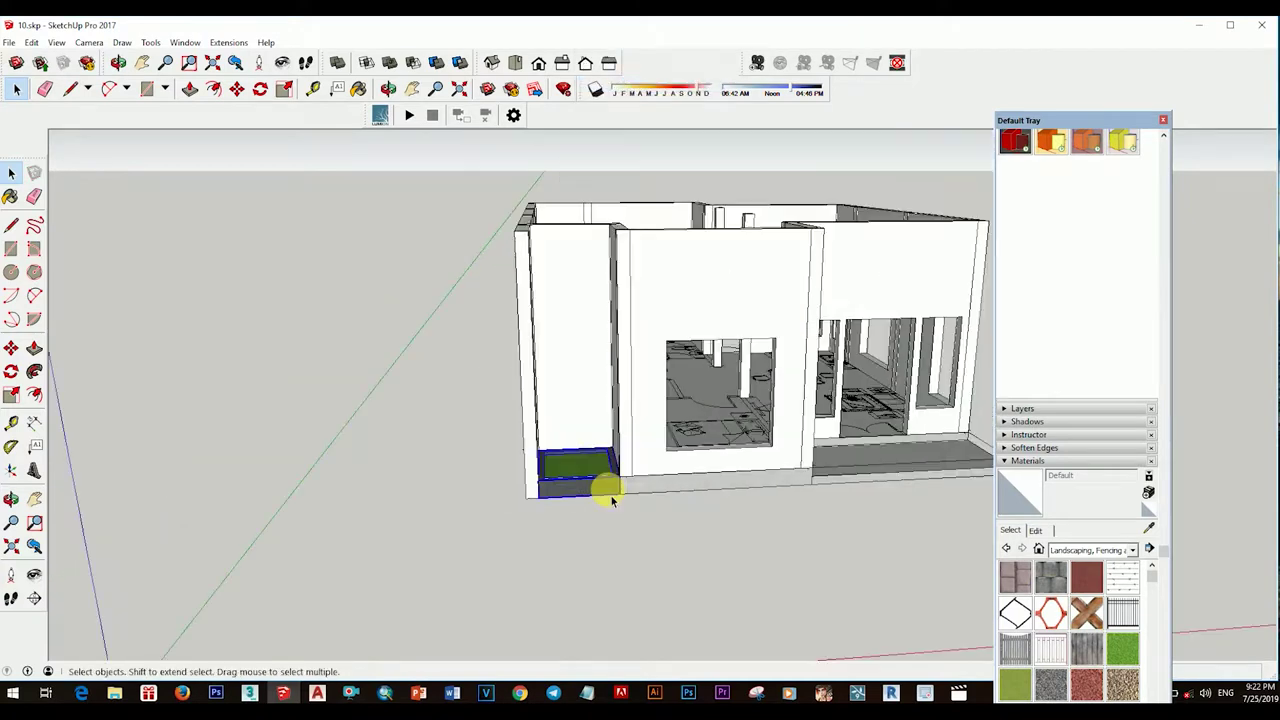
{"action": "scroll", "coordinate": [408, 486], "scroll_direction": "down", "scroll_amount": 3}
{"action": "middle_click_drag", "start_coordinate": [408, 486], "coordinate": [660, 508]}
Step: Raise the ground rectangle in front of the door into a thin solid slab
{"action": "key", "text": "space"}
{"action": "scroll", "coordinate": [723, 520], "scroll_direction": "down", "scroll_amount": 3}
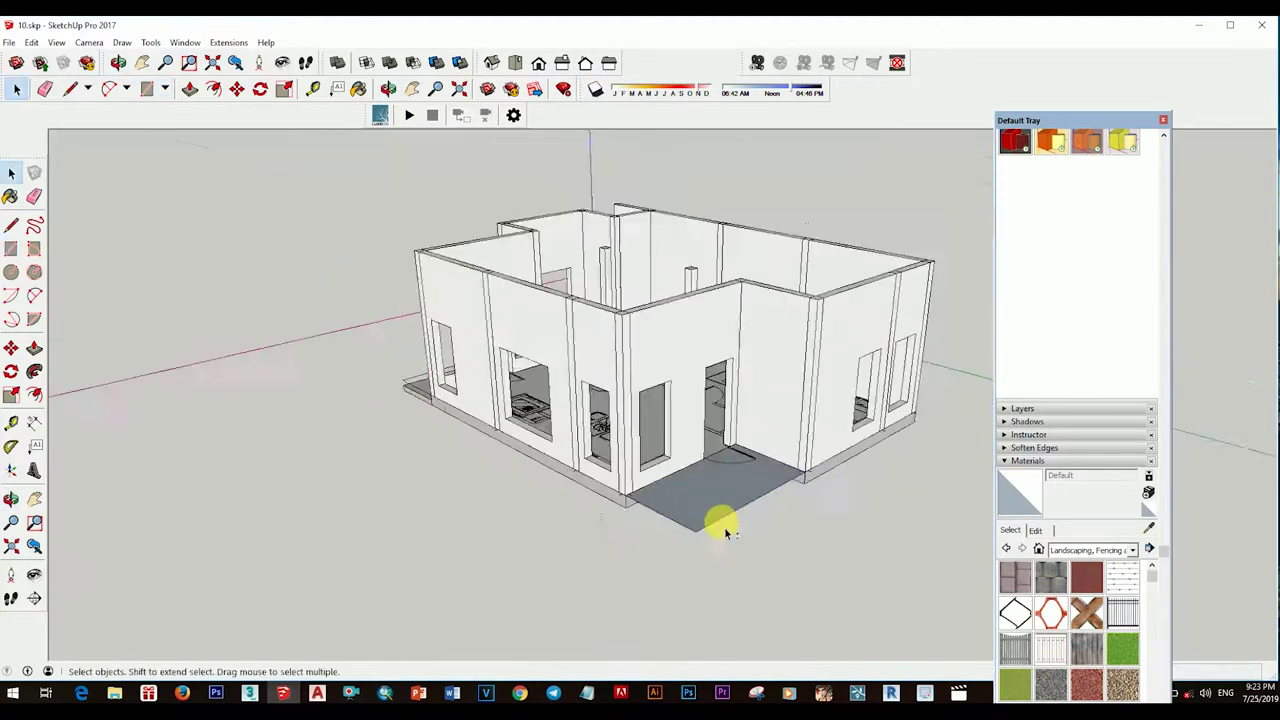
{"action": "scroll", "coordinate": [723, 514], "scroll_direction": "up", "scroll_amount": 3}
{"action": "left_click", "coordinate": [723, 514]}
{"action": "key", "text": "p"}
{"action": "left_click_drag", "start_coordinate": [723, 514], "coordinate": [757, 597]}
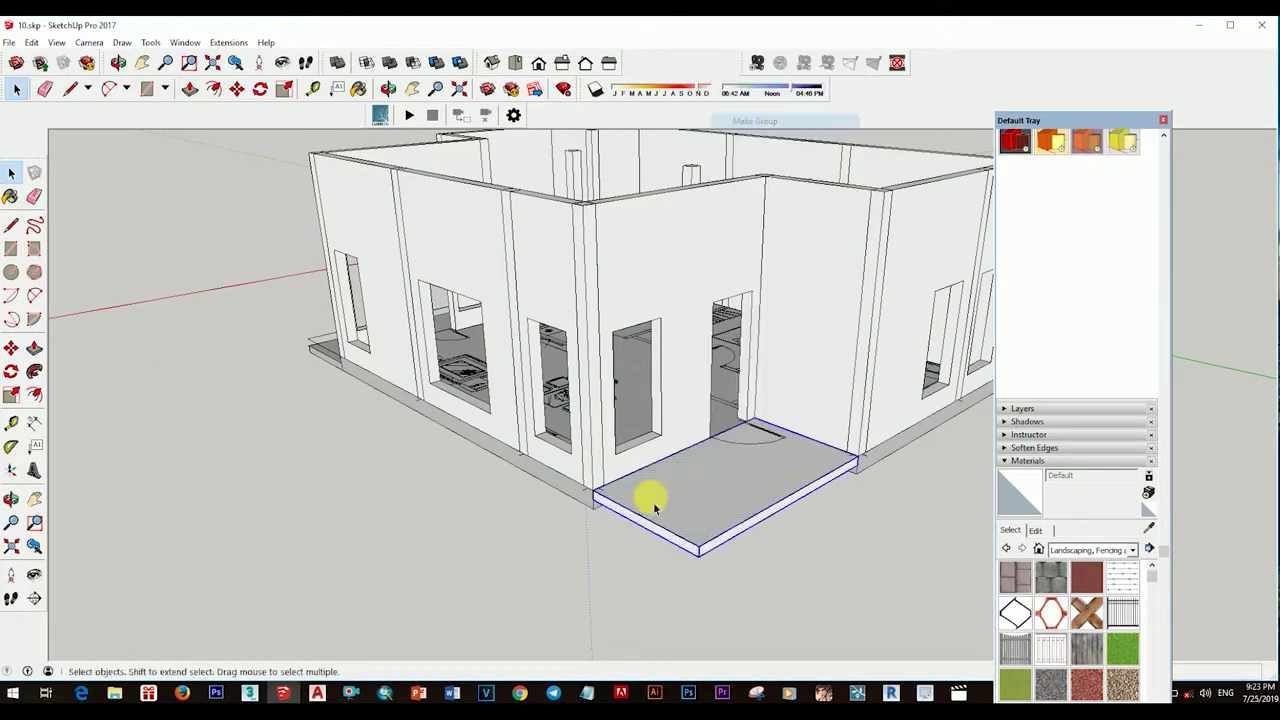
{"action": "scroll", "coordinate": [588, 515], "scroll_direction": "up", "scroll_amount": 4}
{"action": "scroll", "coordinate": [588, 515], "scroll_direction": "down", "scroll_amount": 2}
{"action": "scroll", "coordinate": [755, 466], "scroll_direction": "down", "scroll_amount": 5}
{"action": "mouse_move", "coordinate": [737, 477]}
{"action": "middle_mouse_down"}
{"action": "mouse_move", "coordinate": [537, 429]}
{"action": "mouse_move", "coordinate": [714, 491]}
{"action": "mouse_move", "coordinate": [490, 566]}
{"action": "middle_mouse_up"}
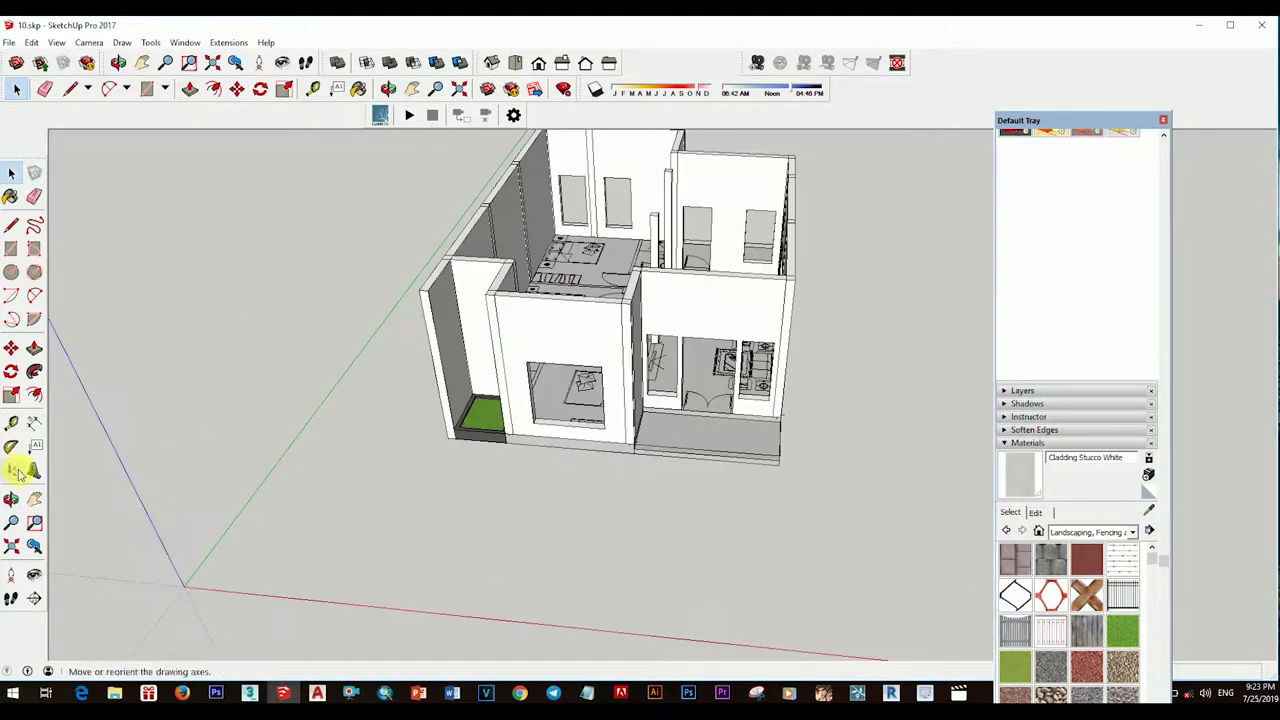
Step: Place a dashed guide line on the ground parallel to the house front
{"action": "key", "text": "t"}
{"action": "scroll", "coordinate": [487, 567], "scroll_direction": "up", "scroll_amount": 3}
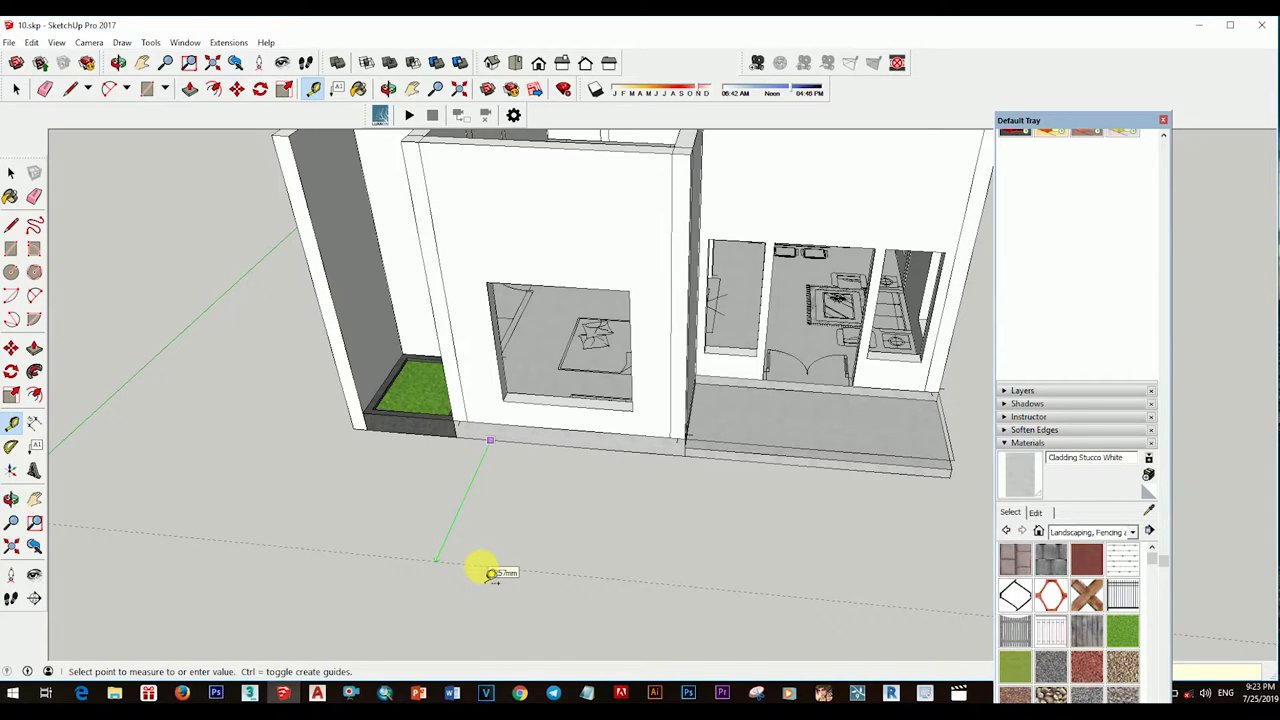
{"action": "scroll", "coordinate": [480, 570], "scroll_direction": "down", "scroll_amount": 3}
{"action": "mouse_move", "coordinate": [480, 570]}
{"action": "middle_mouse_down"}
{"action": "mouse_move", "coordinate": [617, 586]}
{"action": "mouse_move", "coordinate": [515, 448]}
{"action": "middle_mouse_up"}
{"action": "scroll", "coordinate": [515, 448], "scroll_direction": "up", "scroll_amount": 3}
{"action": "middle_click_drag", "start_coordinate": [529, 505], "coordinate": [558, 532]}
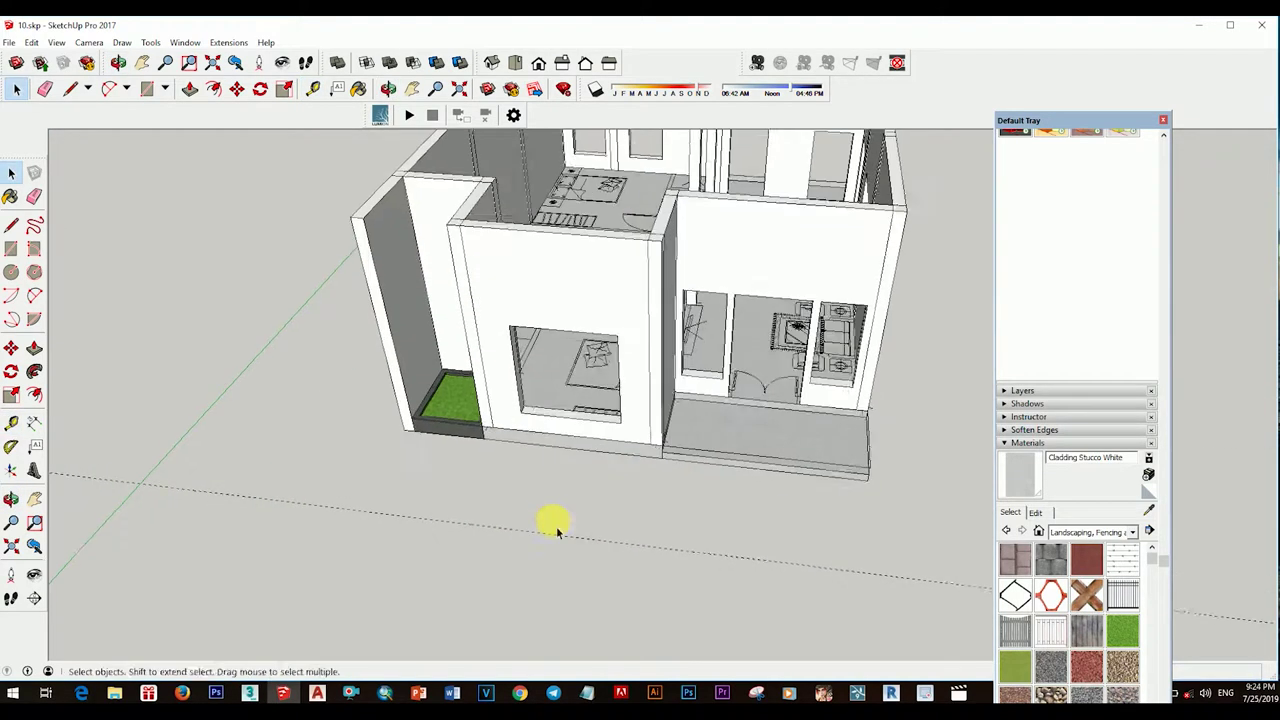
Step: Draw a ground rectangle in front of the planter and offset its edge inward to form a rim
{"action": "scroll", "coordinate": [407, 446], "scroll_direction": "up", "scroll_amount": 3}
{"action": "left_click", "coordinate": [362, 454]}
{"action": "scroll", "coordinate": [740, 495], "scroll_direction": "down", "scroll_amount": 3}
{"action": "key", "text": "r"}
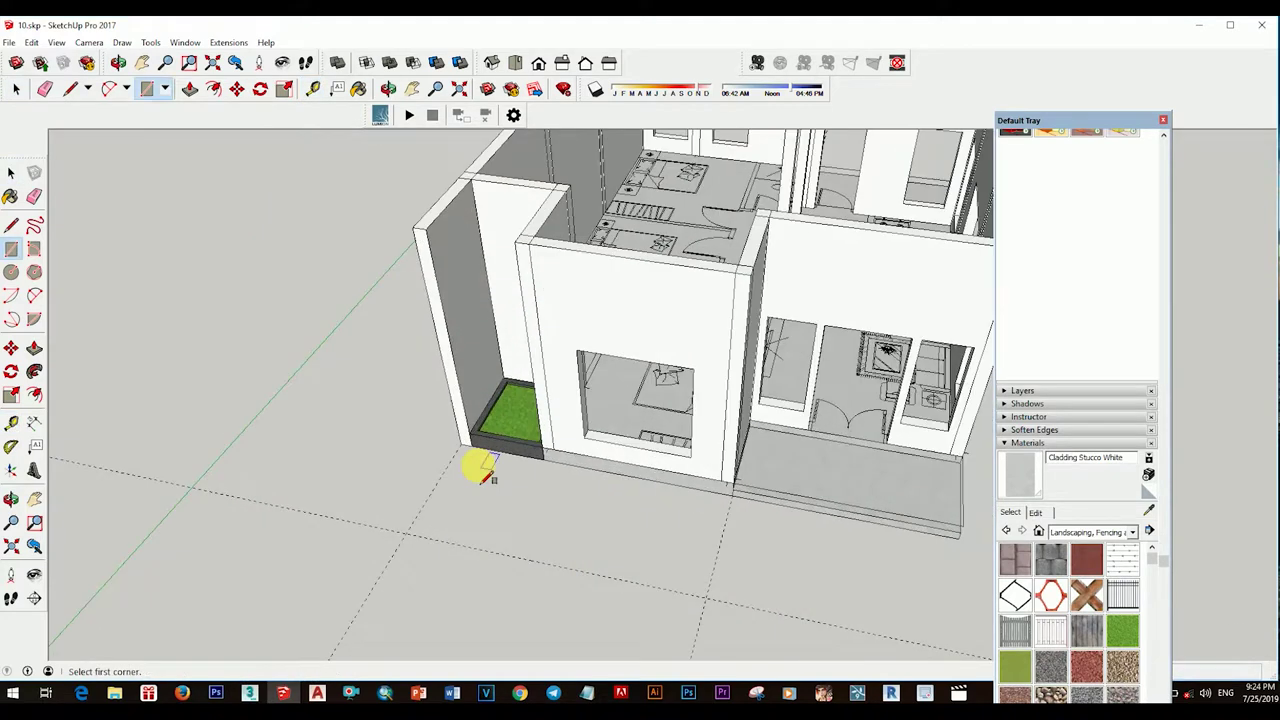
{"action": "key", "text": "space"}
{"action": "scroll", "coordinate": [595, 520], "scroll_direction": "up", "scroll_amount": 2}
{"action": "scroll", "coordinate": [629, 528], "scroll_direction": "up", "scroll_amount": 3}
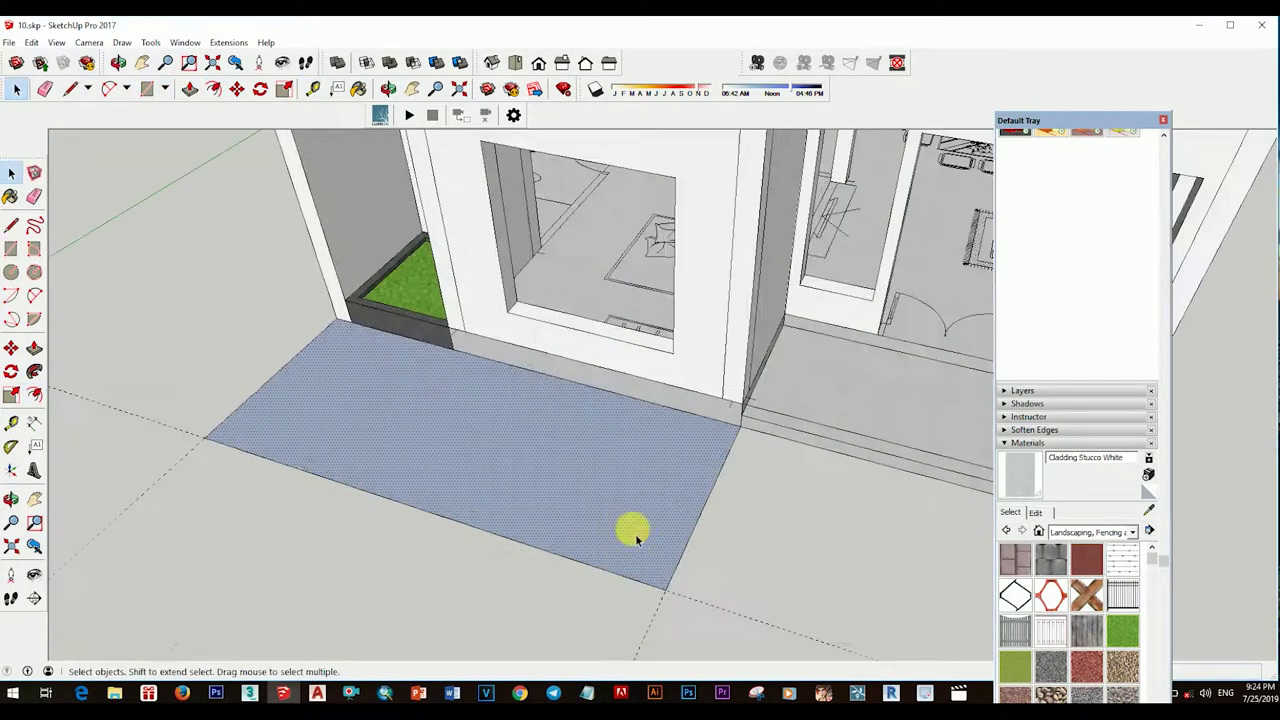
{"action": "scroll", "coordinate": [600, 527], "scroll_direction": "up", "scroll_amount": 2}
{"action": "scroll", "coordinate": [600, 527], "scroll_direction": "down", "scroll_amount": 2}
{"action": "key", "text": "f"}
{"action": "left_click", "coordinate": [633, 549]}
{"action": "key", "text": "space"}
{"action": "key", "text": "p"}
{"action": "left_click", "coordinate": [660, 557]}
{"action": "key", "text": "space"}
Step: Pave the ground pad with the Stone Sandstone Ashlar Light material
{"action": "middle_click_drag", "start_coordinate": [660, 557], "coordinate": [1015, 592]}
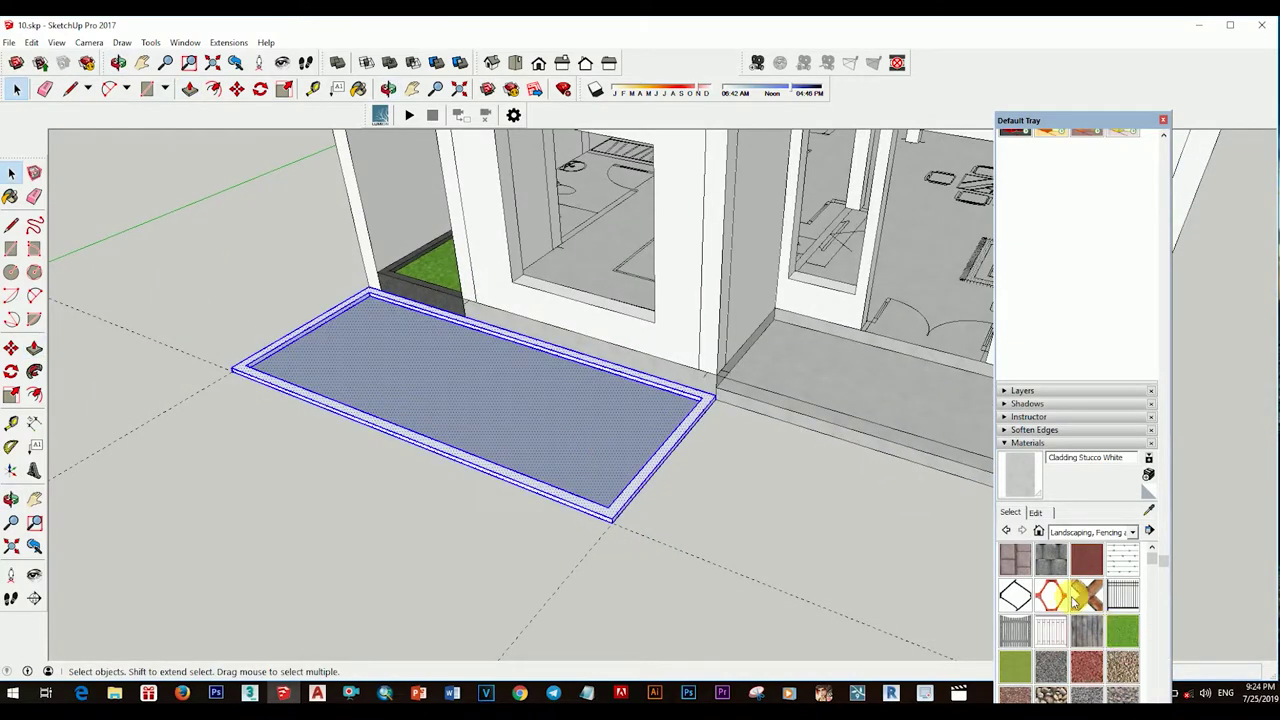
{"action": "left_click", "coordinate": [1132, 532]}
{"action": "left_click", "coordinate": [1070, 520]}
{"action": "left_click", "coordinate": [1110, 531]}
{"action": "left_click", "coordinate": [1090, 358]}
{"action": "scroll", "coordinate": [1090, 630], "scroll_direction": "down", "scroll_amount": 3}
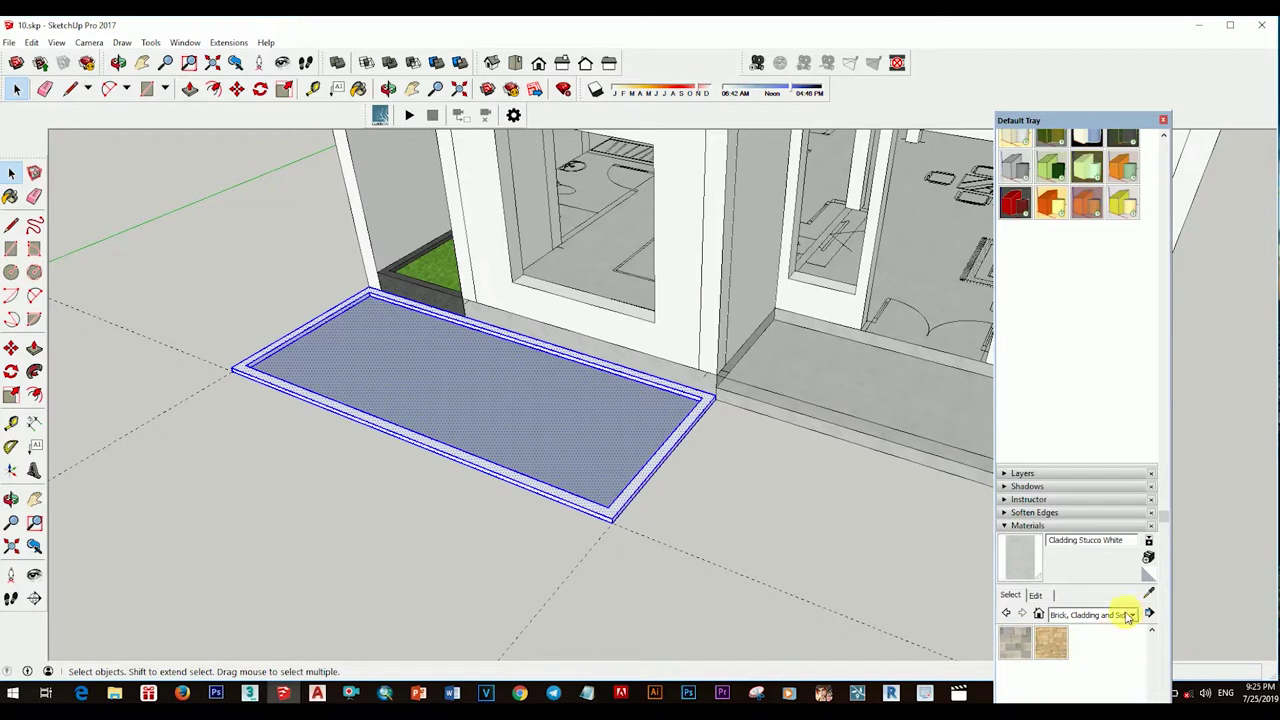
{"action": "left_click", "coordinate": [1051, 643]}
{"action": "left_click", "coordinate": [600, 495]}
{"action": "scroll", "coordinate": [640, 525], "scroll_direction": "up", "scroll_amount": 2}
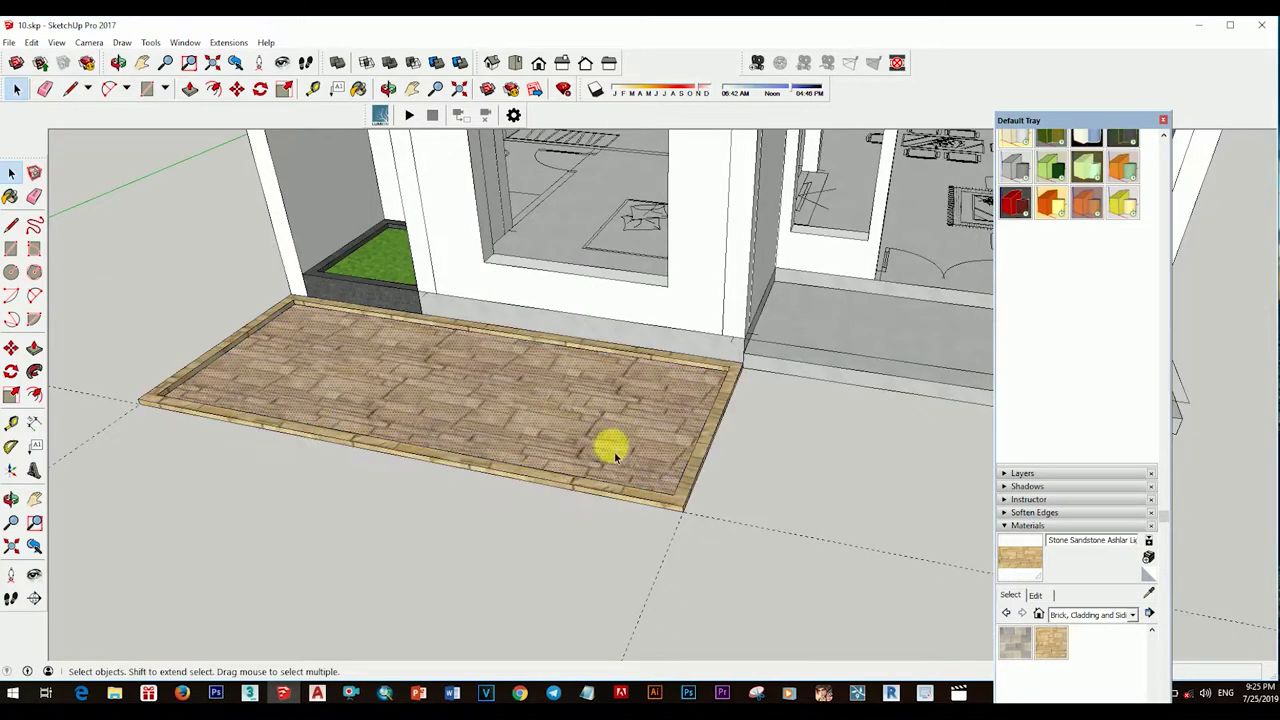
Step: Select the floor face in front of the entrance door
{"action": "mouse_move", "coordinate": [793, 405]}
{"action": "middle_mouse_down"}
{"action": "mouse_move", "coordinate": [651, 429]}
{"action": "mouse_move", "coordinate": [906, 423]}
{"action": "middle_mouse_up"}
{"action": "scroll", "coordinate": [643, 434], "scroll_direction": "up", "scroll_amount": 2}
{"action": "left_click", "coordinate": [663, 445]}
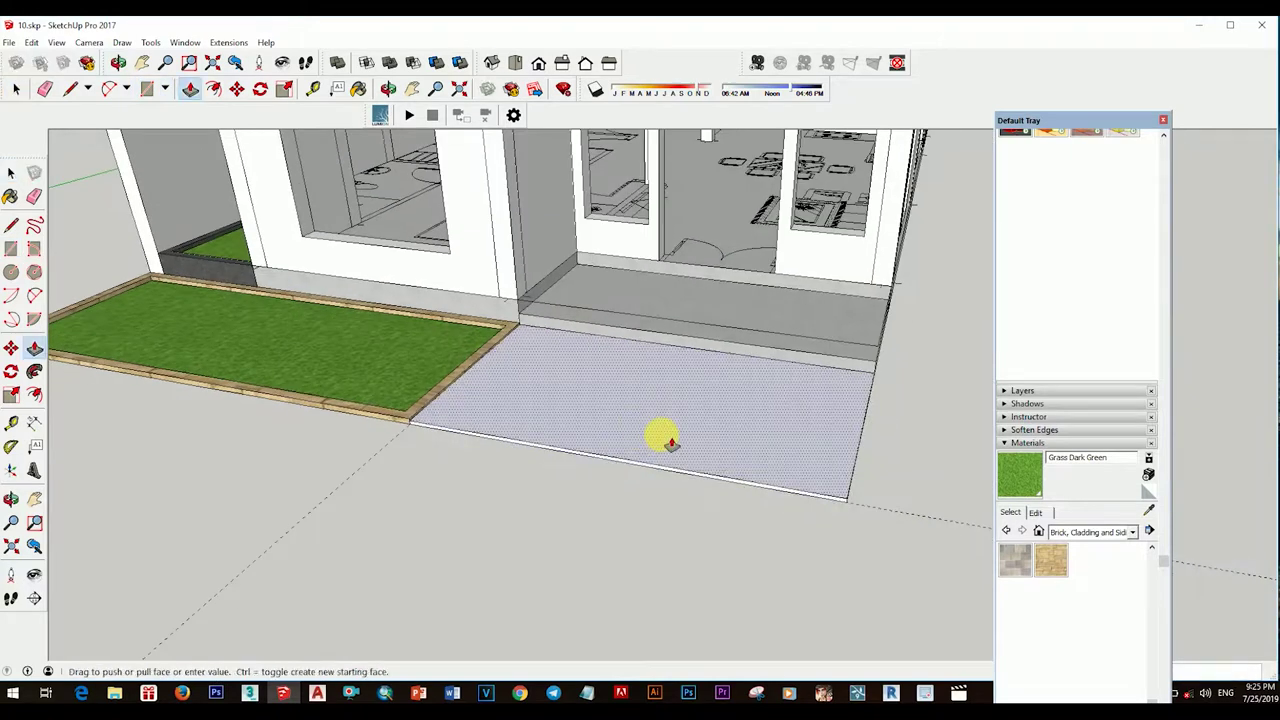
Step: Copy the step's front edge to the step corner to divide the floor slab into strips
{"action": "scroll", "coordinate": [670, 443], "scroll_direction": "down", "scroll_amount": 2}
{"action": "scroll", "coordinate": [806, 428], "scroll_direction": "up", "scroll_amount": 5}
{"action": "key", "text": "space"}
{"action": "left_click", "coordinate": [848, 420]}
{"action": "scroll", "coordinate": [815, 432], "scroll_direction": "up", "scroll_amount": 2}
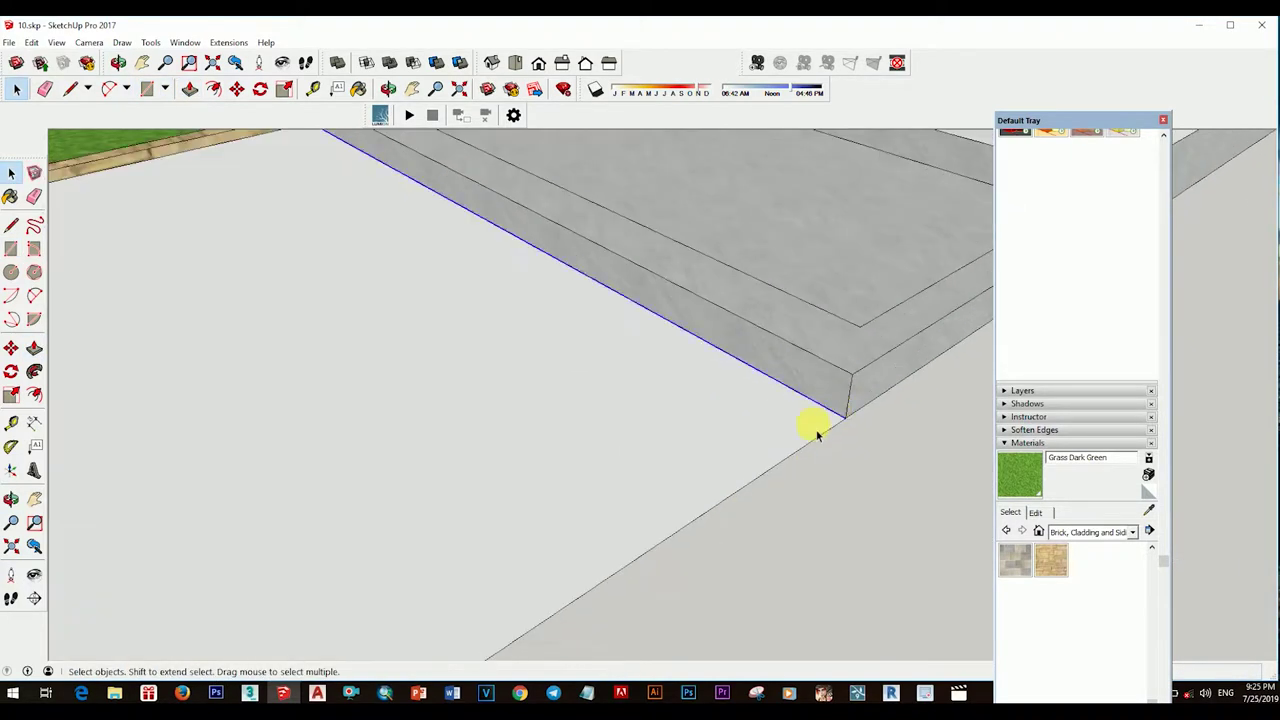
{"action": "scroll", "coordinate": [815, 432], "scroll_direction": "down", "scroll_amount": 3}
{"action": "middle_click_drag", "start_coordinate": [671, 394], "coordinate": [714, 449]}
{"action": "scroll", "coordinate": [720, 435], "scroll_direction": "up", "scroll_amount": 3}
{"action": "key", "text": "m"}
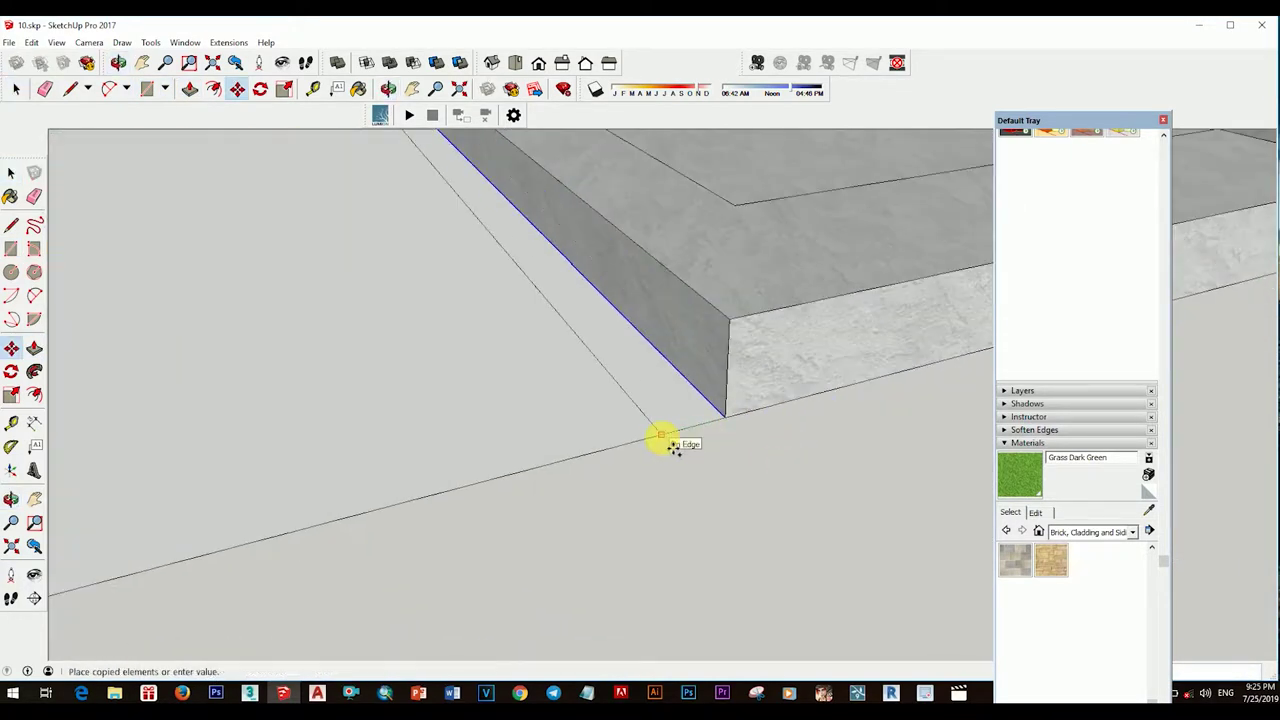
{"action": "left_click", "coordinate": [661, 437]}
{"action": "scroll", "coordinate": [672, 440], "scroll_direction": "down", "scroll_amount": 3}
{"action": "scroll", "coordinate": [680, 450], "scroll_direction": "up", "scroll_amount": 3}
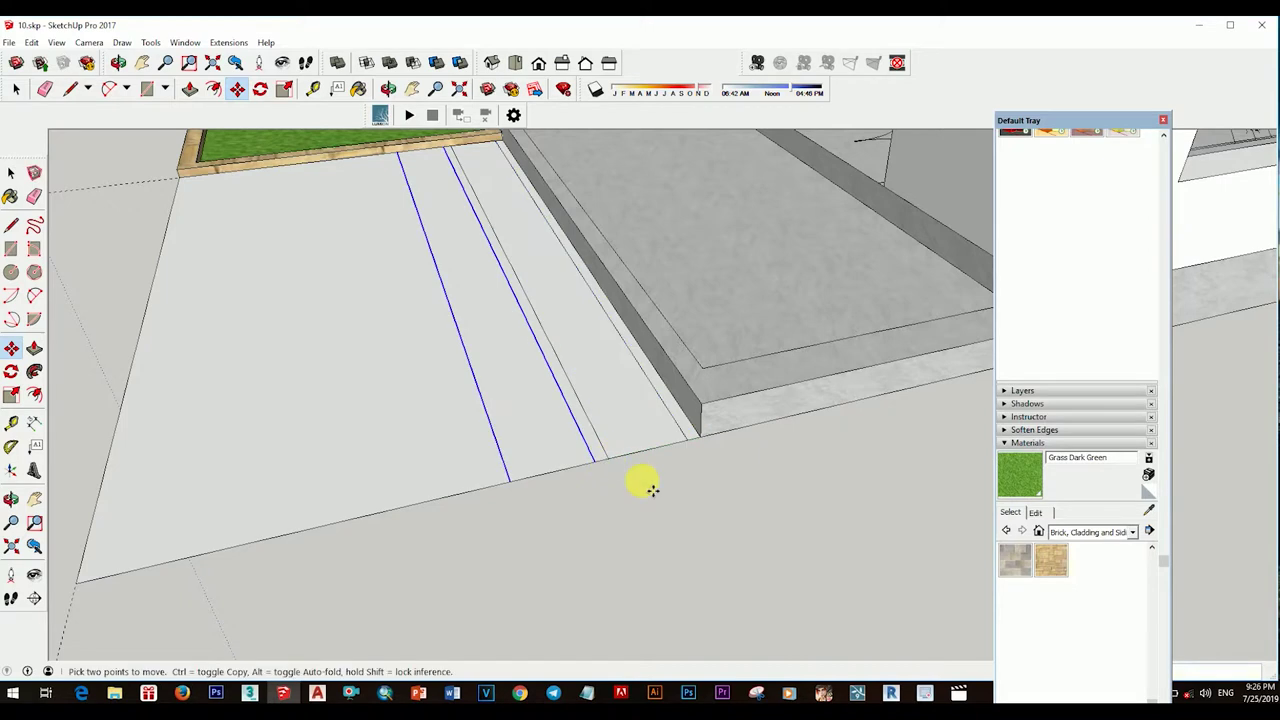
{"action": "scroll", "coordinate": [651, 490], "scroll_direction": "down", "scroll_amount": 3}
{"action": "key", "text": "space"}
Step: Paint the selected floor strips with the stone paving material
{"action": "middle_click_drag", "start_coordinate": [537, 466], "coordinate": [429, 520]}
{"action": "scroll", "coordinate": [517, 498], "scroll_direction": "up", "scroll_amount": 3}
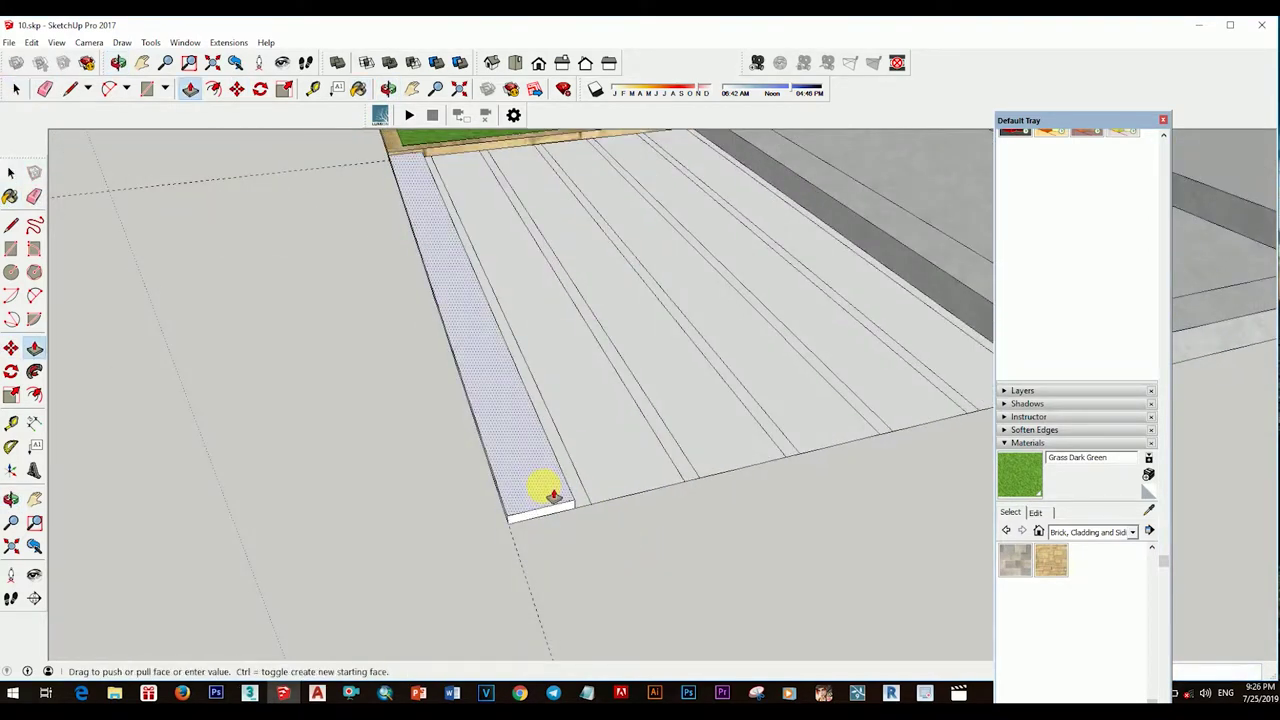
{"action": "mouse_move", "coordinate": [648, 474]}
{"action": "middle_mouse_down"}
{"action": "mouse_move", "coordinate": [686, 414]}
{"action": "mouse_move", "coordinate": [671, 349]}
{"action": "mouse_move", "coordinate": [829, 383]}
{"action": "mouse_move", "coordinate": [814, 323]}
{"action": "mouse_move", "coordinate": [808, 354]}
{"action": "middle_mouse_up"}
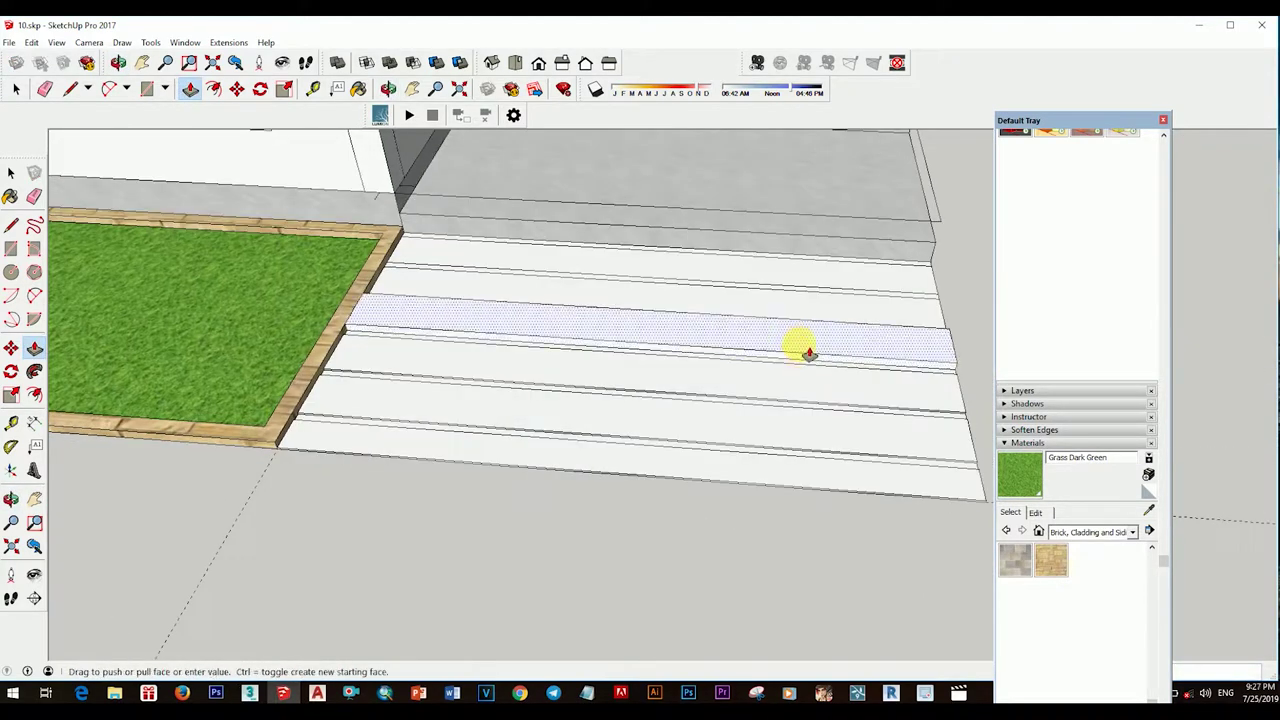
{"action": "key", "text": "ctrl+z"}
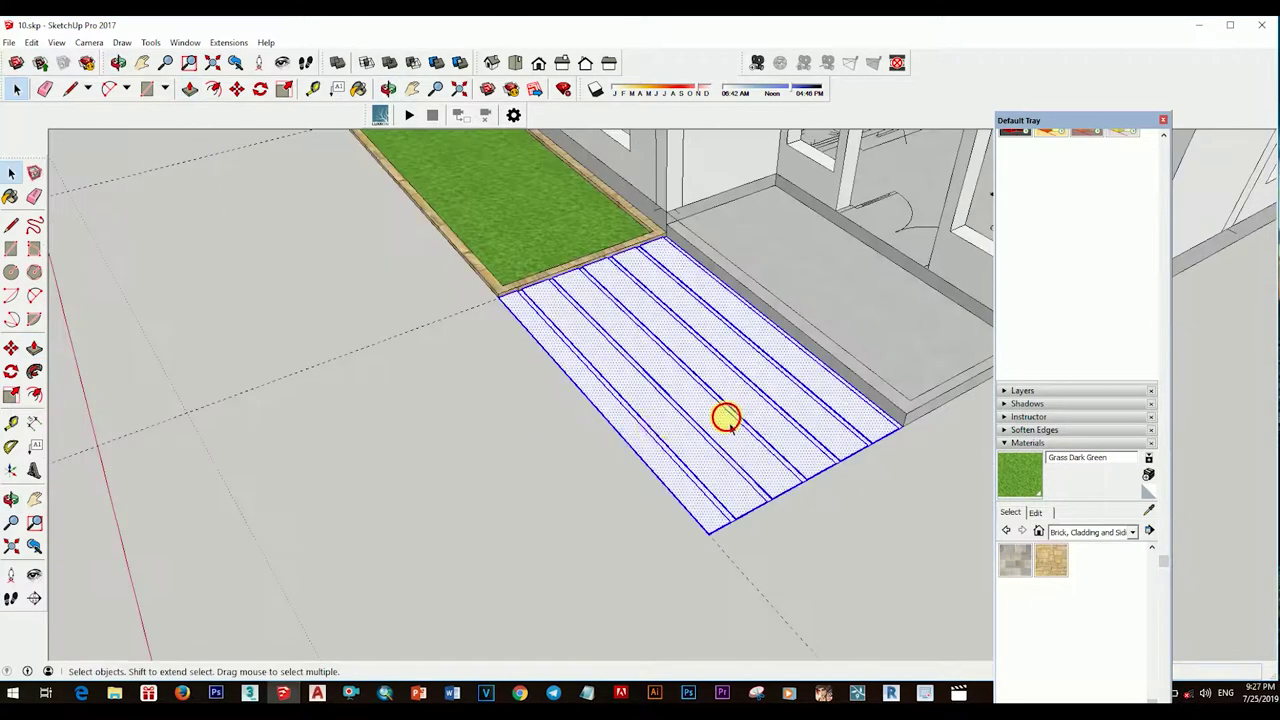
{"action": "right_click", "coordinate": [677, 371]}
{"action": "key", "text": "Escape"}
{"action": "left_click", "coordinate": [1028, 565]}
{"action": "left_click", "coordinate": [657, 420]}
{"action": "mouse_move", "coordinate": [657, 420]}
{"action": "middle_mouse_down"}
{"action": "mouse_move", "coordinate": [766, 514]}
{"action": "mouse_move", "coordinate": [537, 249]}
{"action": "mouse_move", "coordinate": [767, 413]}
{"action": "mouse_move", "coordinate": [646, 337]}
{"action": "mouse_move", "coordinate": [742, 401]}
{"action": "middle_mouse_up"}
{"action": "scroll", "coordinate": [767, 413], "scroll_direction": "down", "scroll_amount": 3}
Step: Offset the door-opening face inward to create an inset frame outline
{"action": "key", "text": "space"}
{"action": "scroll", "coordinate": [650, 380], "scroll_direction": "down", "scroll_amount": 5}
{"action": "middle_click_drag", "start_coordinate": [571, 363], "coordinate": [694, 323]}
{"action": "scroll", "coordinate": [657, 406], "scroll_direction": "up", "scroll_amount": 5}
{"action": "scroll", "coordinate": [587, 312], "scroll_direction": "up", "scroll_amount": 3}
{"action": "key", "text": "r"}
{"action": "key", "text": "space"}
{"action": "scroll", "coordinate": [620, 349], "scroll_direction": "down", "scroll_amount": 3}
{"action": "left_click", "coordinate": [620, 349]}
{"action": "scroll", "coordinate": [619, 366], "scroll_direction": "up", "scroll_amount": 3}
{"action": "key", "text": "r"}
{"action": "key", "text": "space"}
{"action": "scroll", "coordinate": [587, 339], "scroll_direction": "down", "scroll_amount": 2}
{"action": "scroll", "coordinate": [637, 389], "scroll_direction": "up", "scroll_amount": 3}
{"action": "key", "text": "f"}
{"action": "left_click", "coordinate": [695, 373]}
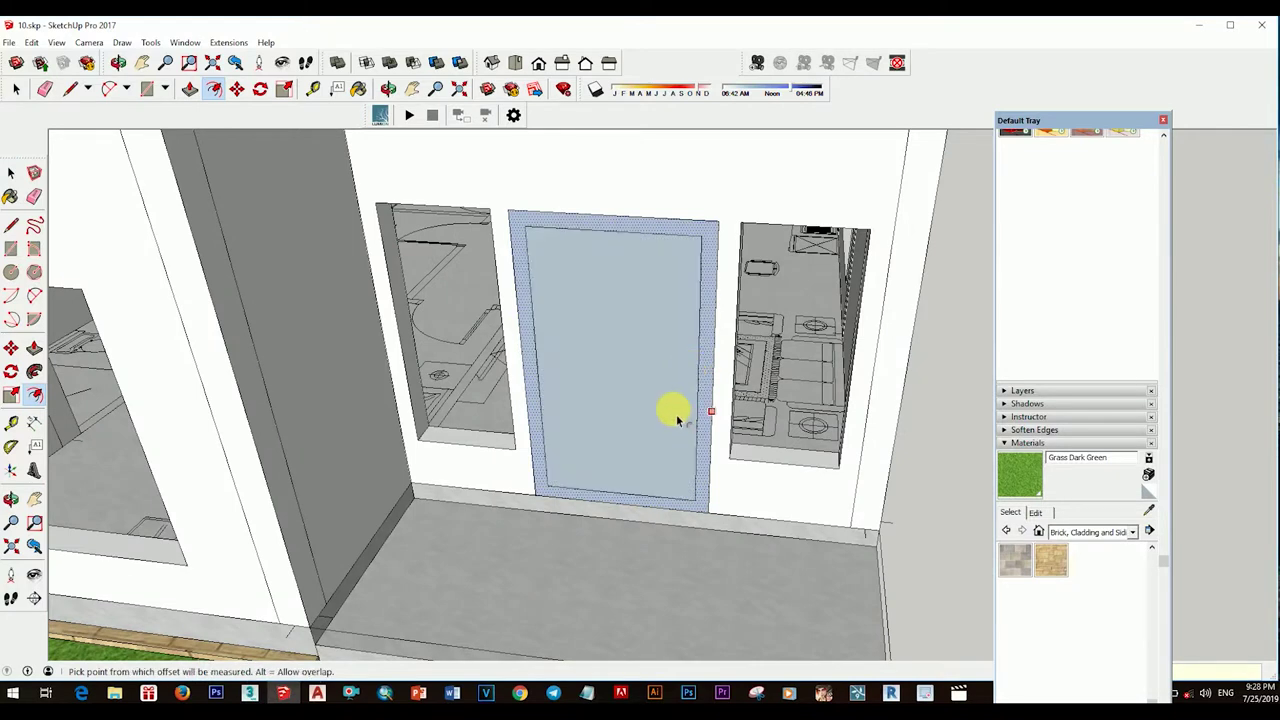
{"action": "left_click", "coordinate": [700, 393]}
{"action": "key", "text": "space"}
Step: Delete the door's bottom edge
{"action": "scroll", "coordinate": [694, 357], "scroll_direction": "down", "scroll_amount": 3}
{"action": "scroll", "coordinate": [691, 449], "scroll_direction": "up", "scroll_amount": 3}
{"action": "left_click", "coordinate": [691, 449]}
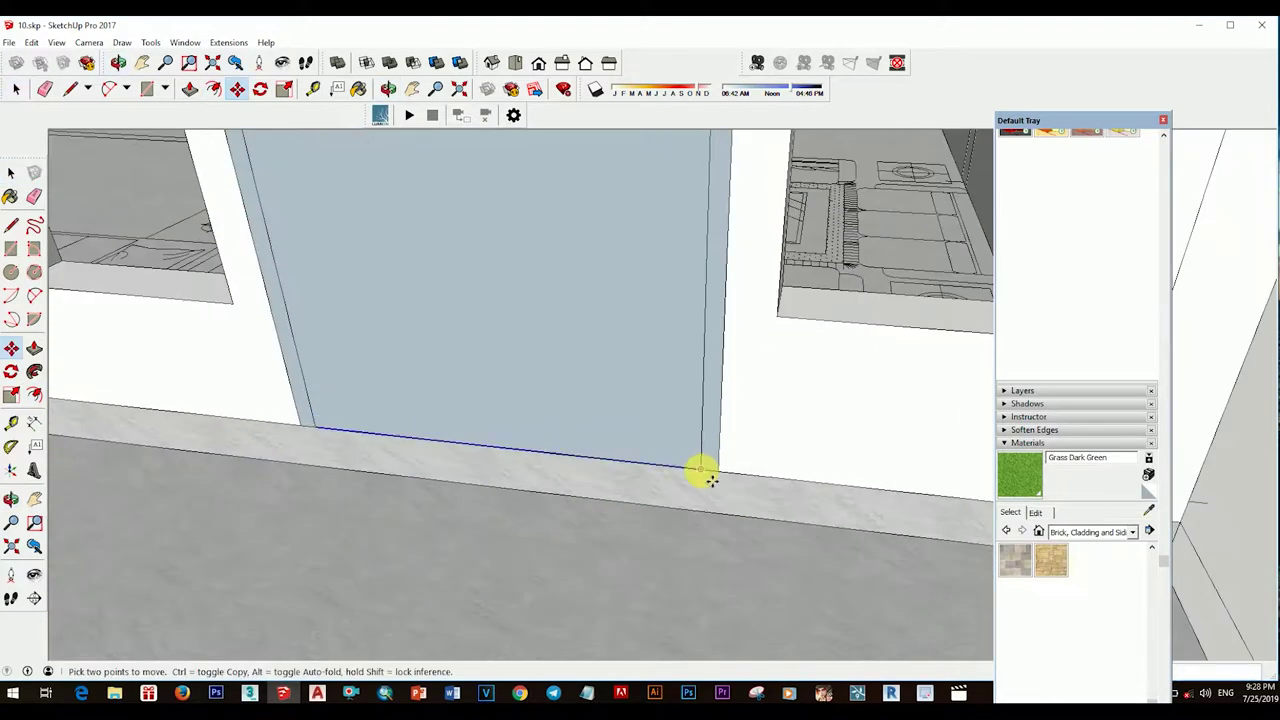
{"action": "key", "text": "Delete"}
{"action": "scroll", "coordinate": [695, 147], "scroll_direction": "down", "scroll_amount": 3}
{"action": "scroll", "coordinate": [637, 400], "scroll_direction": "up", "scroll_amount": 3}
{"action": "middle_click_drag", "start_coordinate": [637, 400], "coordinate": [600, 400]}
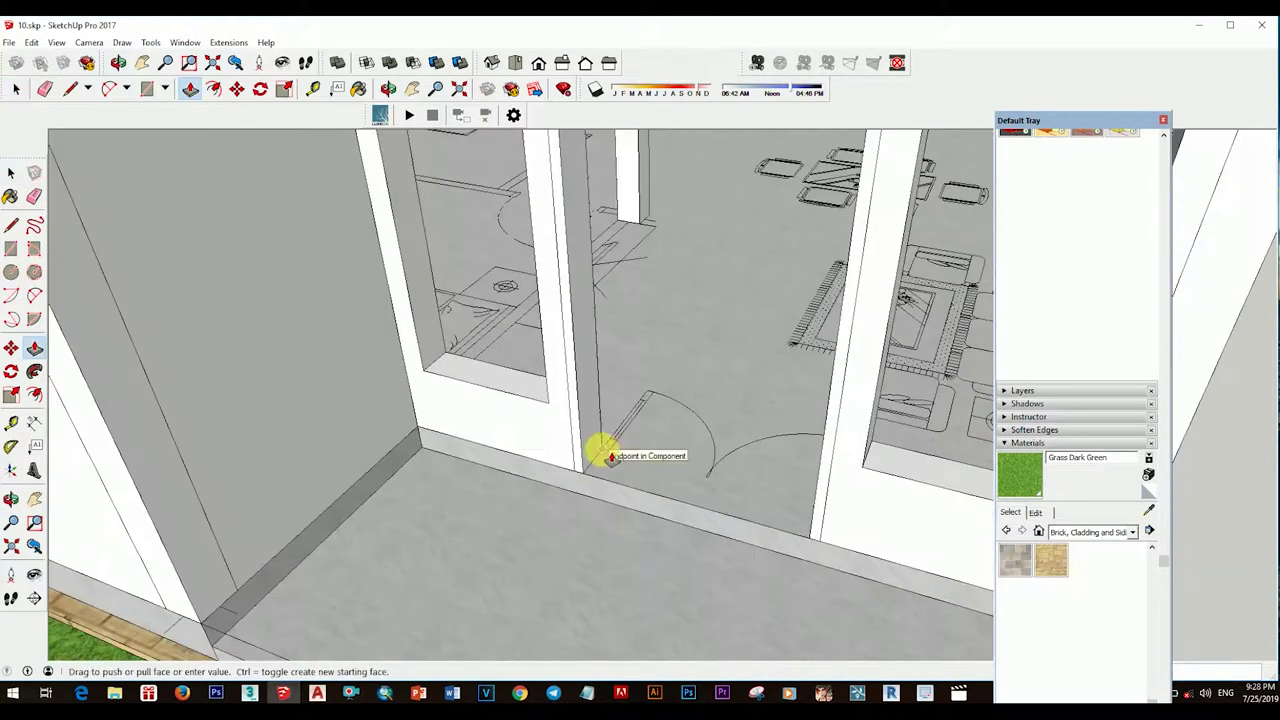
{"action": "right_click", "coordinate": [600, 400]}
{"action": "left_click", "coordinate": [671, 194]}
Step: Erase the face filling the doorway to open it up
{"action": "scroll", "coordinate": [686, 480], "scroll_direction": "down", "scroll_amount": 3}
{"action": "scroll", "coordinate": [640, 343], "scroll_direction": "up", "scroll_amount": 2}
{"action": "scroll", "coordinate": [631, 530], "scroll_direction": "up", "scroll_amount": 2}
{"action": "scroll", "coordinate": [645, 505], "scroll_direction": "down", "scroll_amount": 2}
{"action": "scroll", "coordinate": [670, 492], "scroll_direction": "up", "scroll_amount": 3}
{"action": "scroll", "coordinate": [620, 510], "scroll_direction": "down", "scroll_amount": 3}
{"action": "scroll", "coordinate": [610, 480], "scroll_direction": "up", "scroll_amount": 2}
{"action": "right_click", "coordinate": [614, 452]}
{"action": "left_click", "coordinate": [670, 106]}
{"action": "scroll", "coordinate": [609, 400], "scroll_direction": "up", "scroll_amount": 2}
{"action": "key", "text": "Delete"}
{"action": "scroll", "coordinate": [640, 530], "scroll_direction": "up", "scroll_amount": 3}
{"action": "key", "text": "p"}
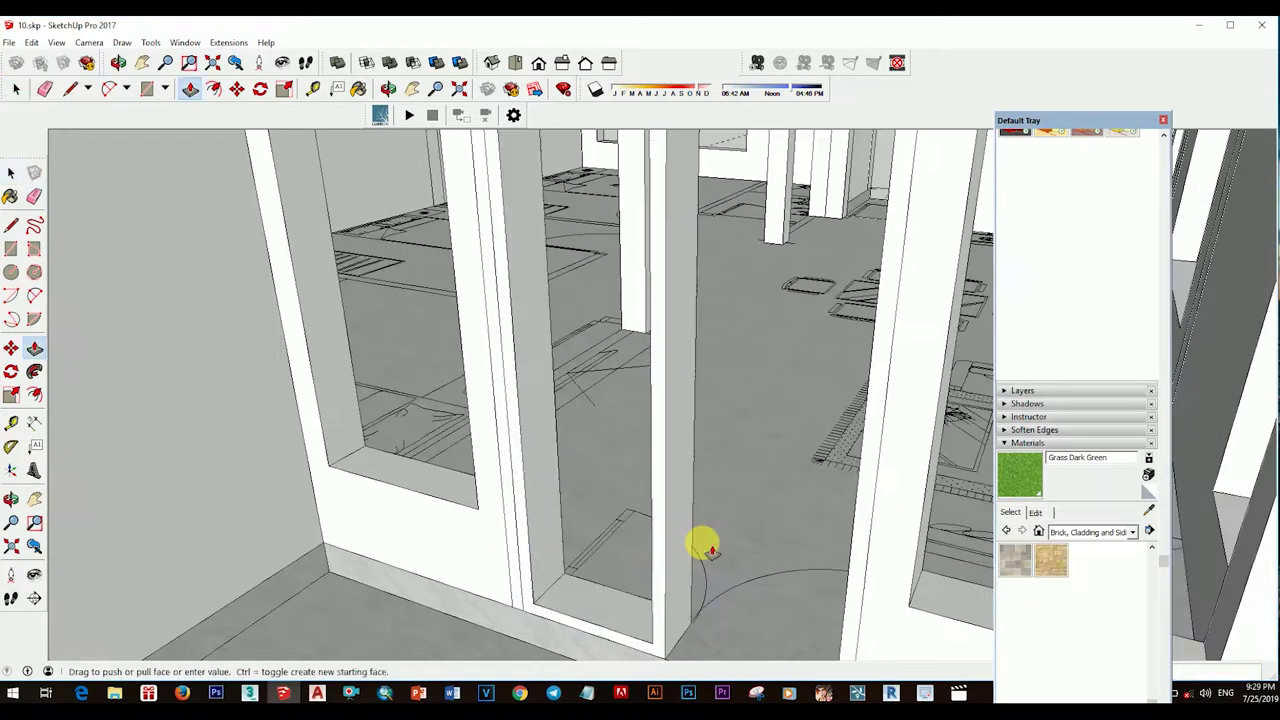
{"action": "scroll", "coordinate": [705, 550], "scroll_direction": "down", "scroll_amount": 3}
{"action": "right_click", "coordinate": [700, 440]}
{"action": "scroll", "coordinate": [705, 437], "scroll_direction": "up", "scroll_amount": 3}
Step: Draw the door leaf rectangle inside the opening
{"action": "key", "text": "r"}
{"action": "left_click", "coordinate": [577, 178]}
{"action": "scroll", "coordinate": [577, 178], "scroll_direction": "down", "scroll_amount": 2}
{"action": "left_click", "coordinate": [606, 443]}
{"action": "key", "text": "space"}
{"action": "scroll", "coordinate": [591, 306], "scroll_direction": "up", "scroll_amount": 3}
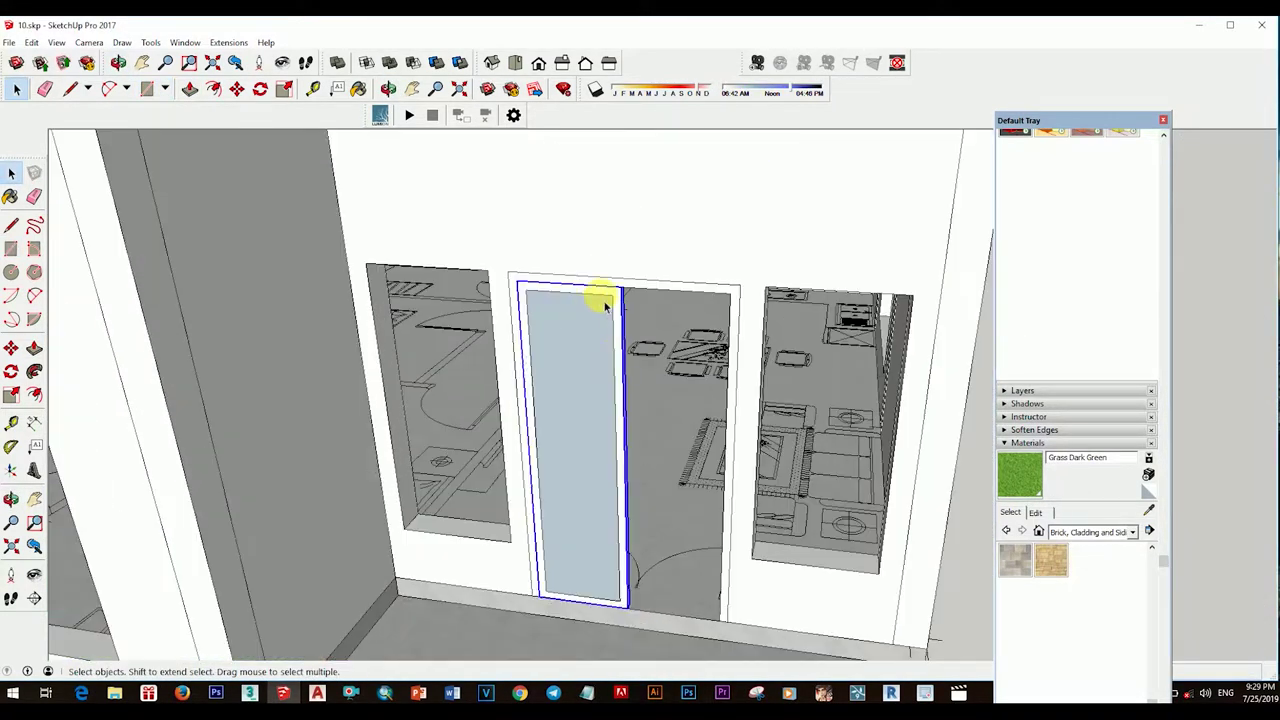
Step: Copy a horizontal line across the door leaf to split it into panels, viewed square-on
{"action": "key", "text": "m"}
{"action": "key", "text": "ctrl"}
{"action": "left_click", "coordinate": [620, 288]}
{"action": "scroll", "coordinate": [630, 400], "scroll_direction": "down", "scroll_amount": 2}
{"action": "scroll", "coordinate": [630, 430], "scroll_direction": "up", "scroll_amount": 3}
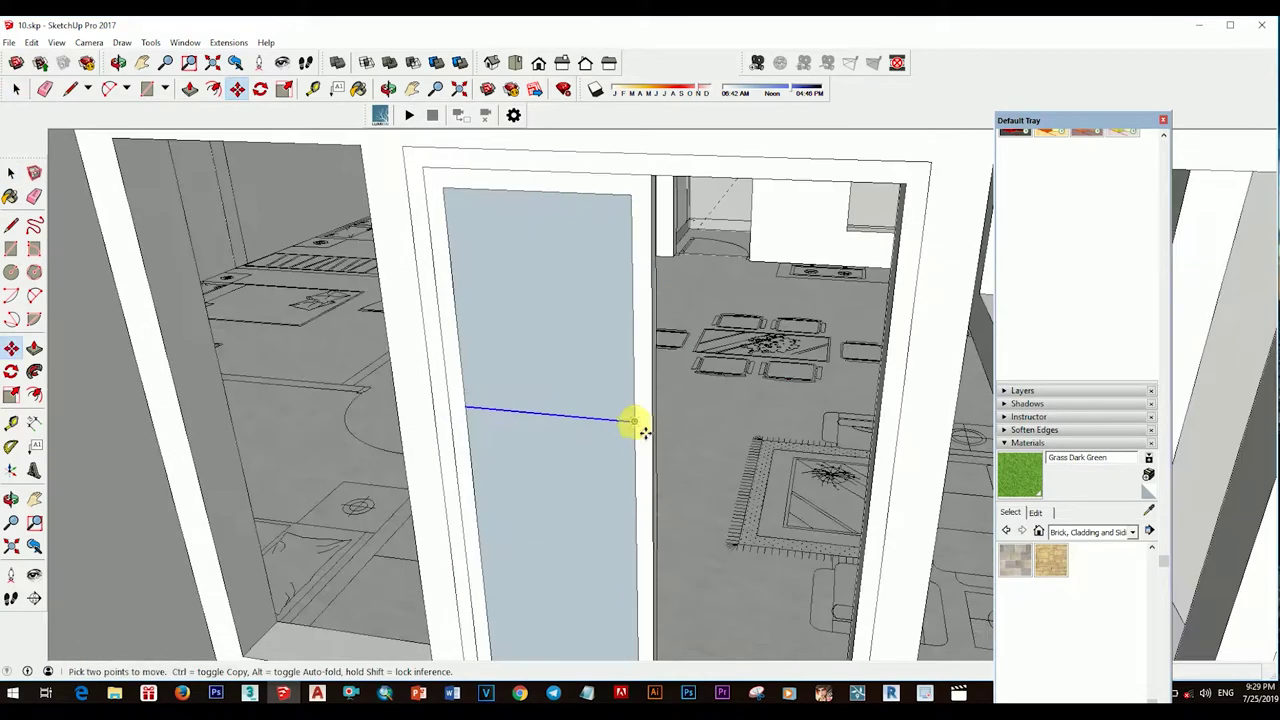
{"action": "left_click", "coordinate": [640, 412]}
{"action": "scroll", "coordinate": [594, 386], "scroll_direction": "down", "scroll_amount": 3}
{"action": "scroll", "coordinate": [594, 408], "scroll_direction": "up", "scroll_amount": 3}
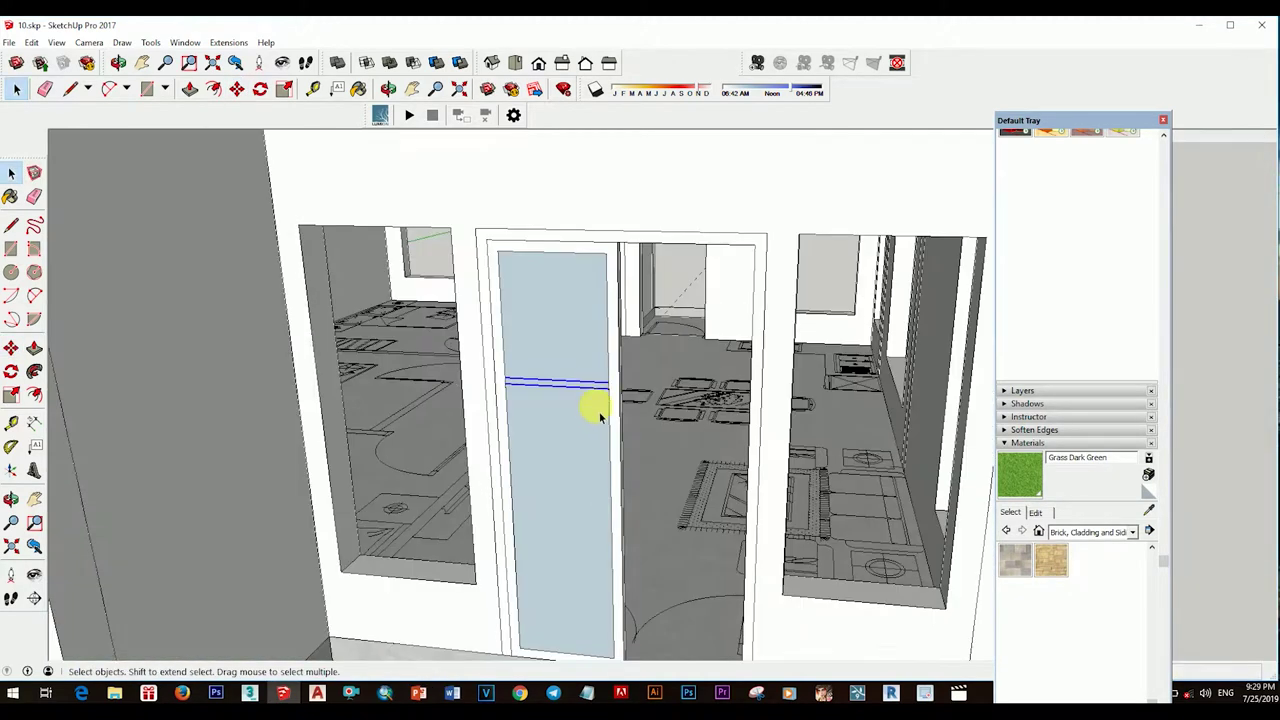
{"action": "scroll", "coordinate": [629, 471], "scroll_direction": "down", "scroll_amount": 2}
{"action": "key", "text": "space"}
{"action": "right_click", "coordinate": [627, 215]}
{"action": "scroll", "coordinate": [630, 308], "scroll_direction": "up", "scroll_amount": 2}
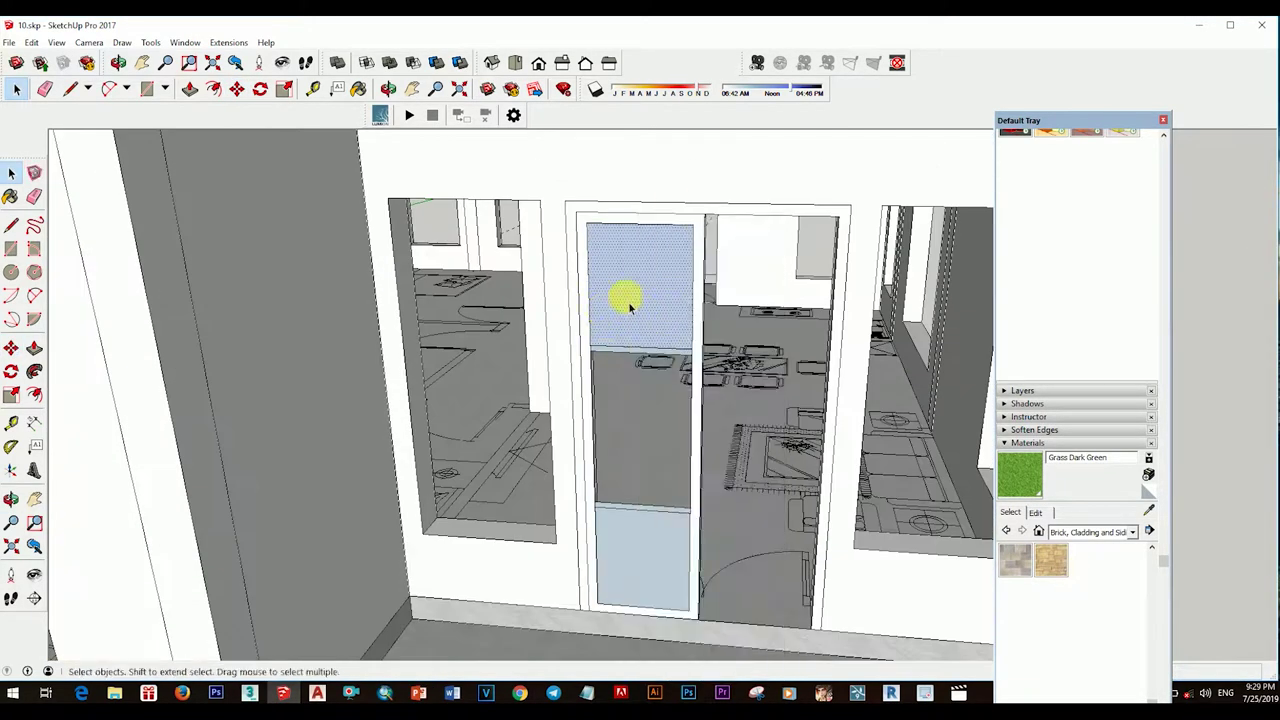
{"action": "left_click", "coordinate": [699, 199]}
Step: Group the door leaf's rails together
{"action": "key", "text": "p"}
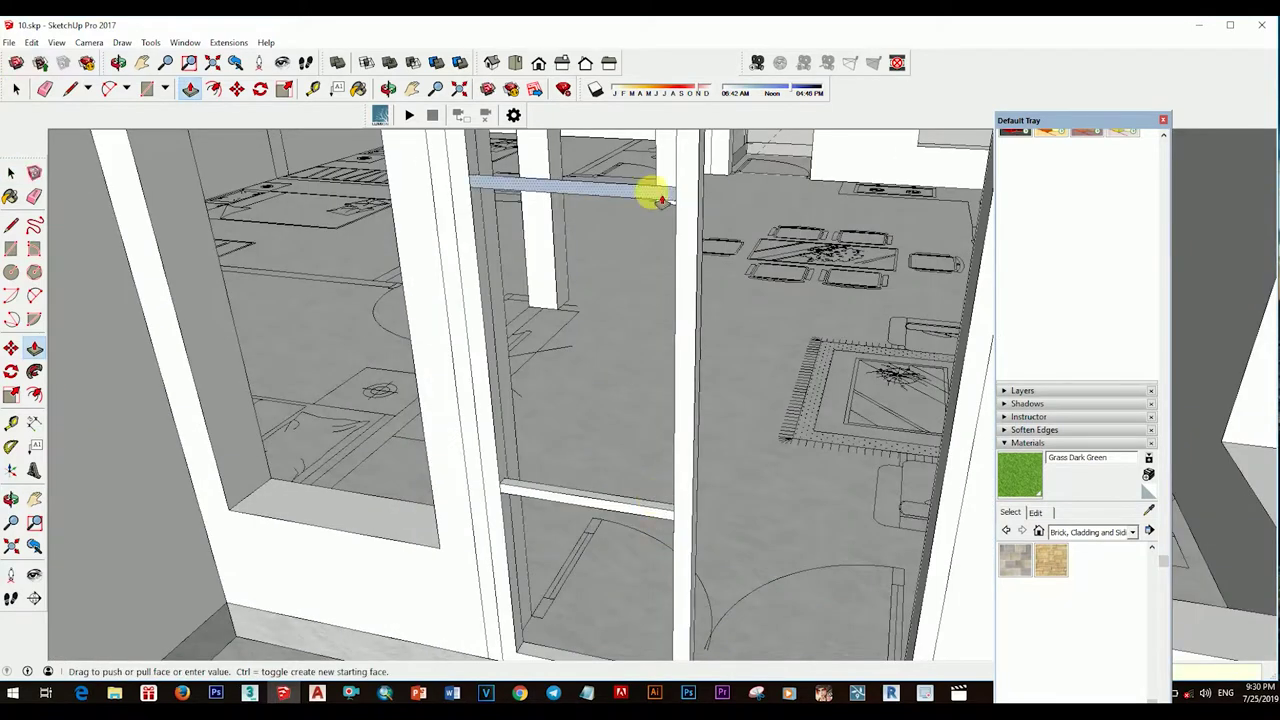
{"action": "key", "text": "space"}
{"action": "scroll", "coordinate": [658, 194], "scroll_direction": "down", "scroll_amount": 3}
{"action": "scroll", "coordinate": [605, 443], "scroll_direction": "up", "scroll_amount": 1}
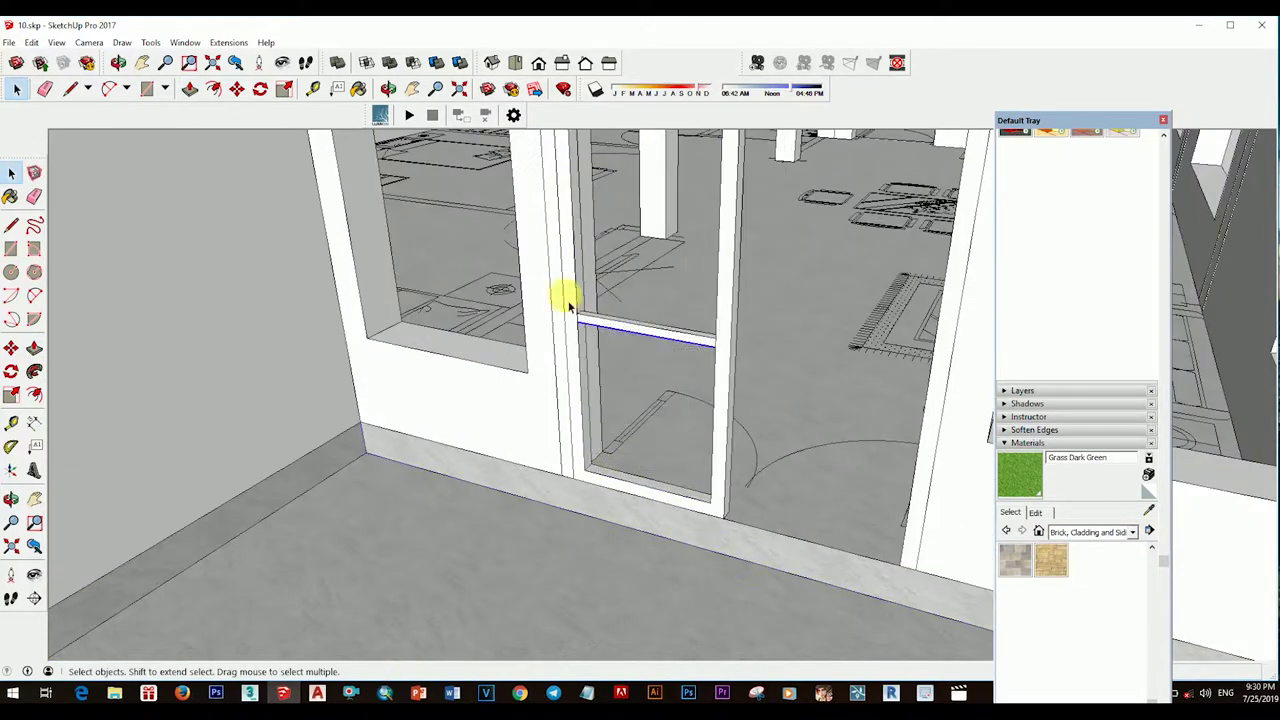
{"action": "middle_click_drag", "start_coordinate": [582, 316], "coordinate": [600, 252]}
{"action": "left_click", "coordinate": [718, 276]}
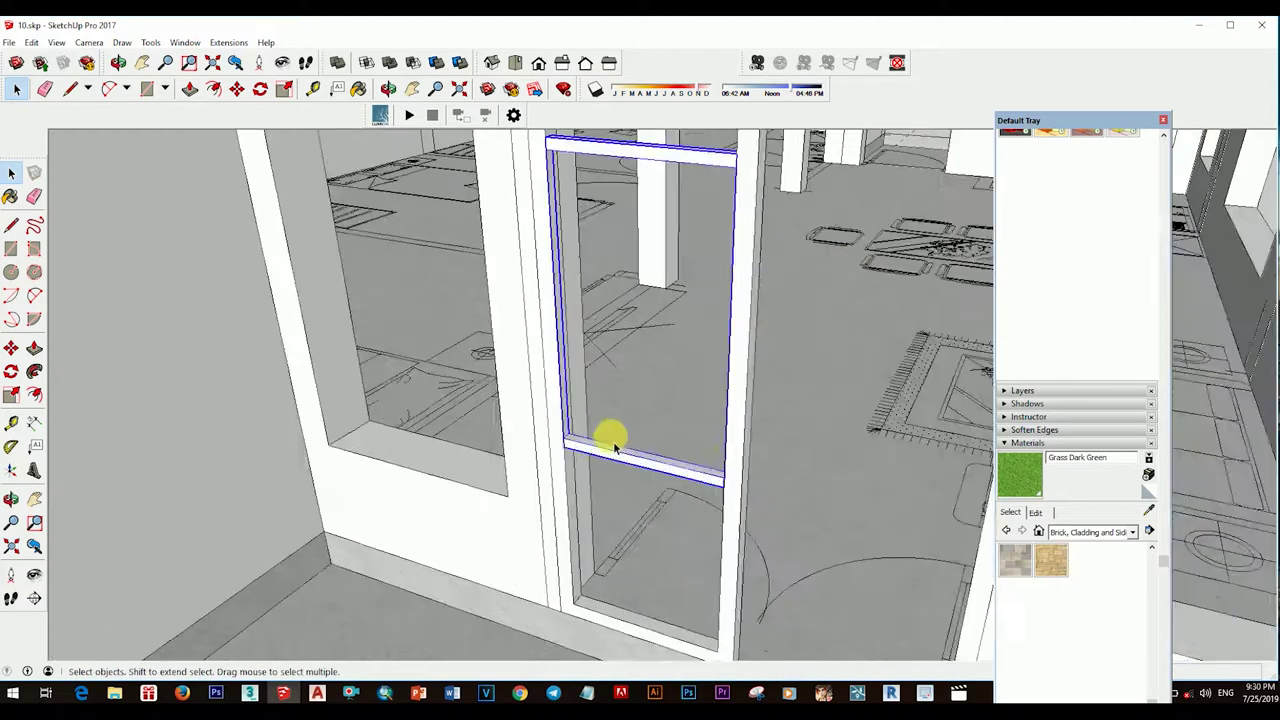
{"action": "scroll", "coordinate": [574, 431], "scroll_direction": "up", "scroll_amount": 3}
{"action": "key", "text": "m"}
{"action": "scroll", "coordinate": [590, 432], "scroll_direction": "down", "scroll_amount": 3}
{"action": "mouse_move", "coordinate": [608, 443]}
{"action": "middle_mouse_down"}
{"action": "mouse_move", "coordinate": [551, 377]}
{"action": "mouse_move", "coordinate": [457, 420]}
{"action": "middle_mouse_up"}
{"action": "scroll", "coordinate": [440, 412], "scroll_direction": "down", "scroll_amount": 2}
Step: Fill the upper door panel with a rectangle face and group it
{"action": "key", "text": "r"}
{"action": "left_click", "coordinate": [375, 405]}
{"action": "scroll", "coordinate": [472, 388], "scroll_direction": "up", "scroll_amount": 3}
{"action": "left_click", "coordinate": [608, 343]}
{"action": "scroll", "coordinate": [600, 400], "scroll_direction": "down", "scroll_amount": 4}
{"action": "mouse_move", "coordinate": [528, 508]}
{"action": "middle_mouse_down"}
{"action": "mouse_move", "coordinate": [622, 474]}
{"action": "mouse_move", "coordinate": [523, 486]}
{"action": "mouse_move", "coordinate": [480, 509]}
{"action": "middle_mouse_up"}
{"action": "left_click", "coordinate": [648, 293]}
{"action": "scroll", "coordinate": [566, 491], "scroll_direction": "up", "scroll_amount": 3}
{"action": "scroll", "coordinate": [480, 509], "scroll_direction": "up", "scroll_amount": 2}
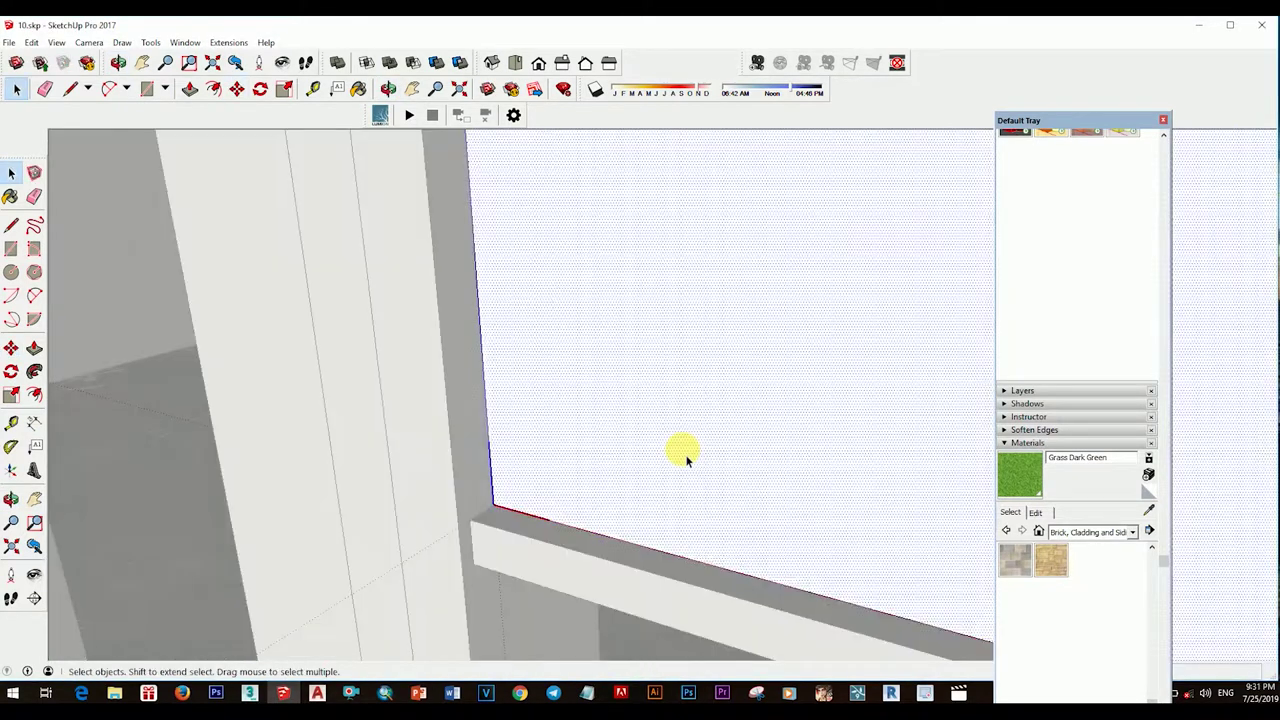
{"action": "key", "text": "space"}
{"action": "scroll", "coordinate": [617, 486], "scroll_direction": "down", "scroll_amount": 2}
{"action": "scroll", "coordinate": [629, 471], "scroll_direction": "down", "scroll_amount": 3}
{"action": "scroll", "coordinate": [480, 437], "scroll_direction": "up", "scroll_amount": 2}
{"action": "scroll", "coordinate": [567, 480], "scroll_direction": "up", "scroll_amount": 4}
Step: Copy the grouped panel down into the lower door opening
{"action": "middle_click_drag", "start_coordinate": [567, 480], "coordinate": [506, 449]}
{"action": "scroll", "coordinate": [608, 443], "scroll_direction": "down", "scroll_amount": 2}
{"action": "scroll", "coordinate": [608, 443], "scroll_direction": "down", "scroll_amount": 3}
{"action": "middle_click_drag", "start_coordinate": [608, 443], "coordinate": [648, 497]}
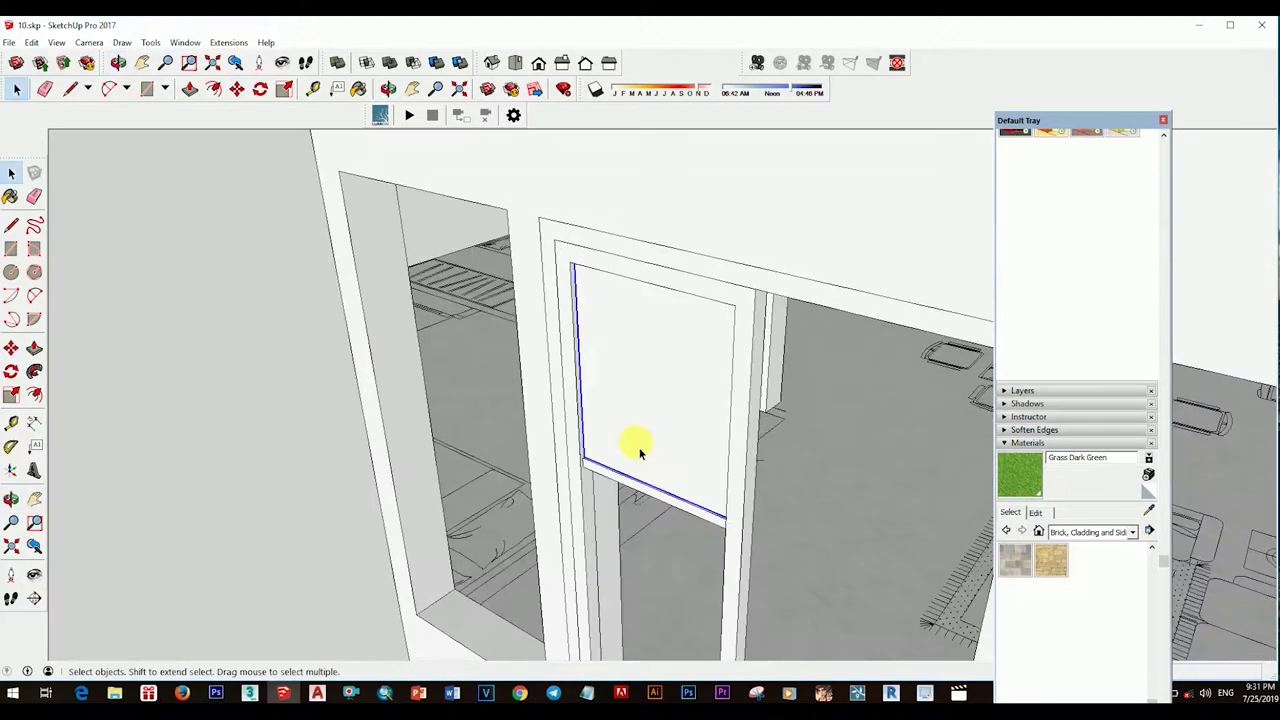
{"action": "scroll", "coordinate": [632, 453], "scroll_direction": "up", "scroll_amount": 1}
{"action": "scroll", "coordinate": [595, 478], "scroll_direction": "up", "scroll_amount": 2}
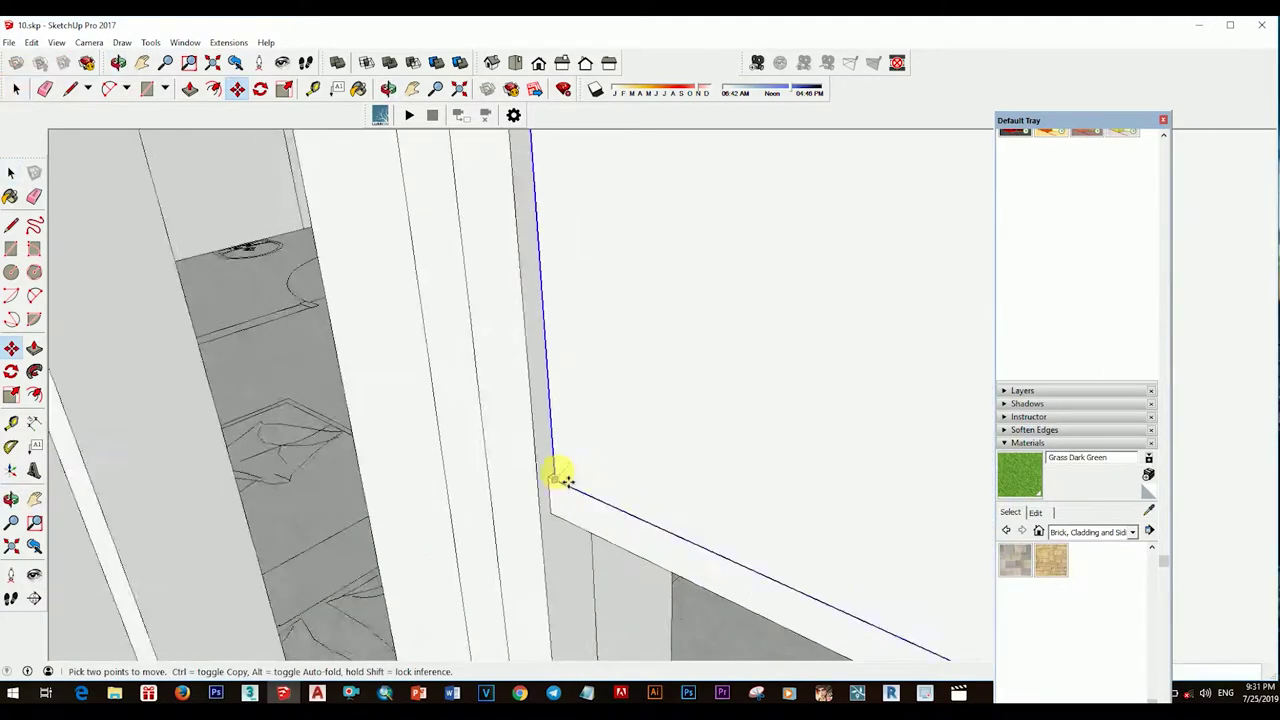
{"action": "key", "text": "m"}
{"action": "left_click", "coordinate": [571, 416]}
{"action": "key", "text": "ctrl"}
{"action": "middle_click_drag", "start_coordinate": [643, 537], "coordinate": [557, 363]}
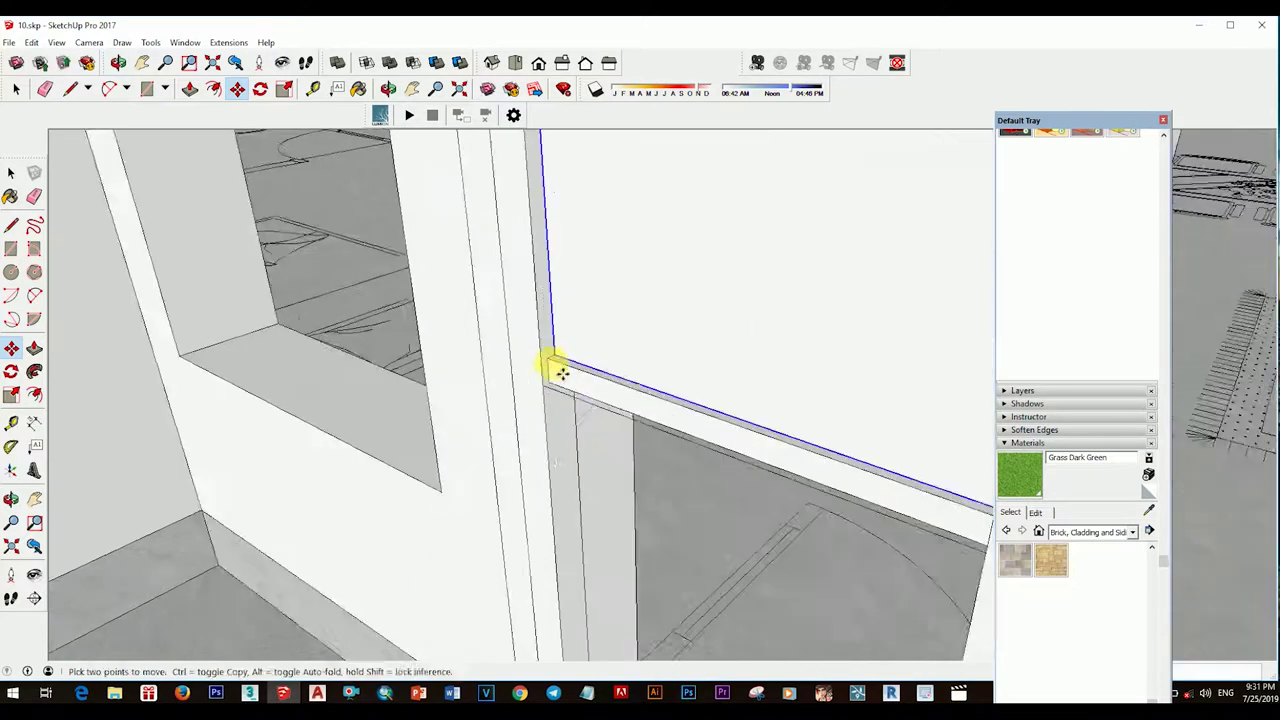
{"action": "left_click", "coordinate": [557, 535]}
{"action": "key", "text": "space"}
Step: Scale the copied panel to fit the lower opening
{"action": "scroll", "coordinate": [643, 486], "scroll_direction": "down", "scroll_amount": 3}
{"action": "scroll", "coordinate": [534, 334], "scroll_direction": "up", "scroll_amount": 2}
{"action": "scroll", "coordinate": [583, 360], "scroll_direction": "up", "scroll_amount": 2}
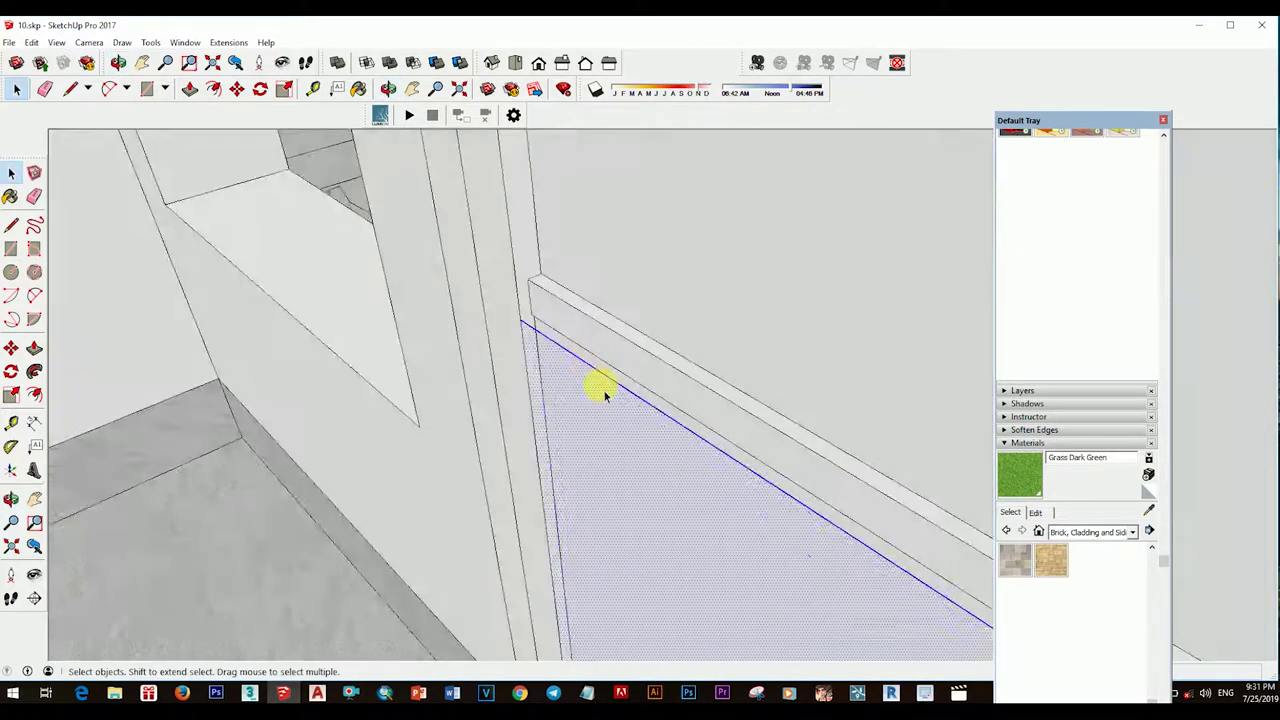
{"action": "mouse_move", "coordinate": [587, 368]}
{"action": "middle_mouse_down"}
{"action": "mouse_move", "coordinate": [562, 336]}
{"action": "mouse_move", "coordinate": [571, 457]}
{"action": "middle_mouse_up"}
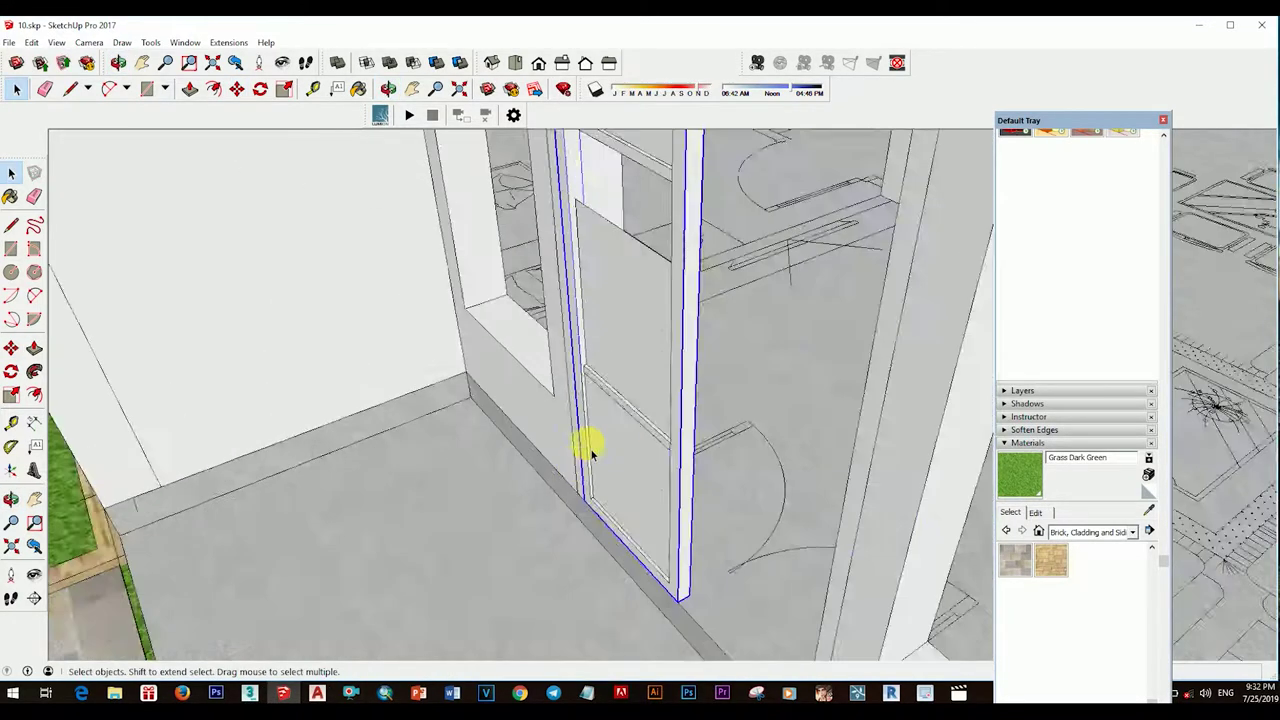
{"action": "right_click", "coordinate": [737, 440]}
{"action": "mouse_move", "coordinate": [737, 440]}
{"action": "middle_mouse_down"}
{"action": "mouse_move", "coordinate": [680, 257]}
{"action": "mouse_move", "coordinate": [620, 336]}
{"action": "mouse_move", "coordinate": [620, 229]}
{"action": "middle_mouse_up"}
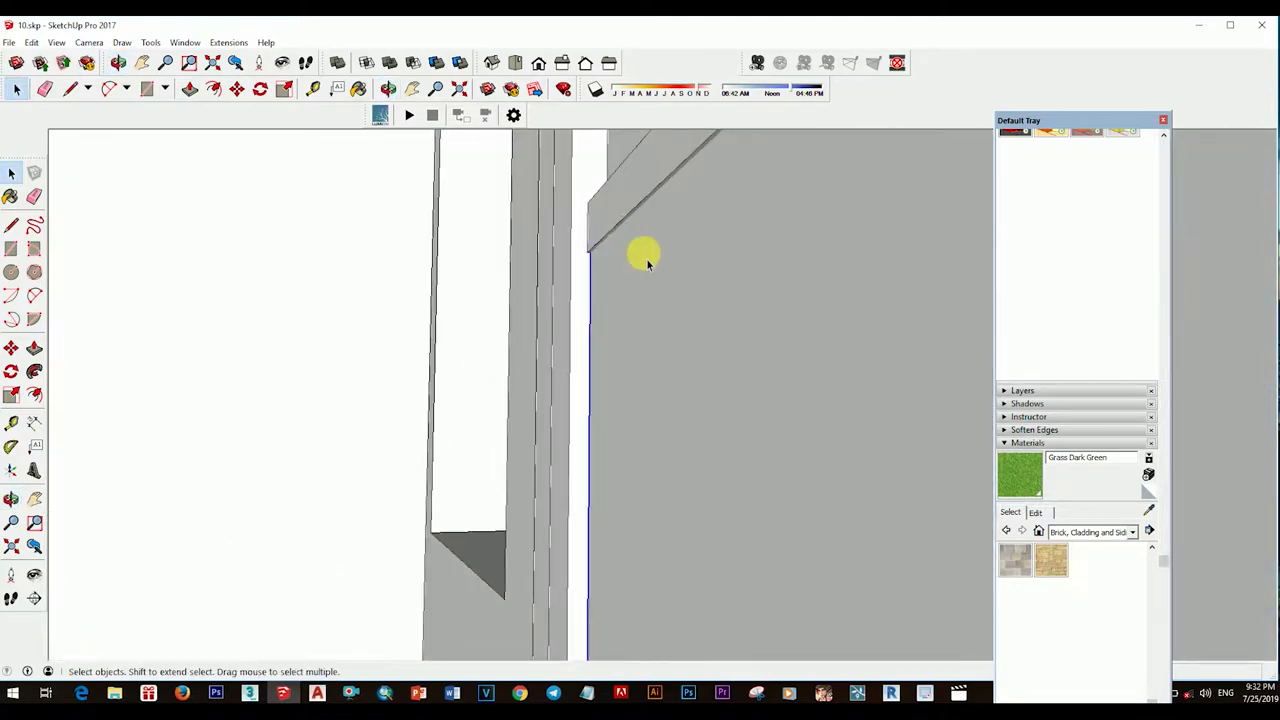
{"action": "scroll", "coordinate": [677, 331], "scroll_direction": "down", "scroll_amount": 2}
{"action": "scroll", "coordinate": [694, 343], "scroll_direction": "down", "scroll_amount": 2}
{"action": "scroll", "coordinate": [680, 300], "scroll_direction": "down", "scroll_amount": 2}
{"action": "key", "text": "s"}
{"action": "scroll", "coordinate": [686, 423], "scroll_direction": "up", "scroll_amount": 2}
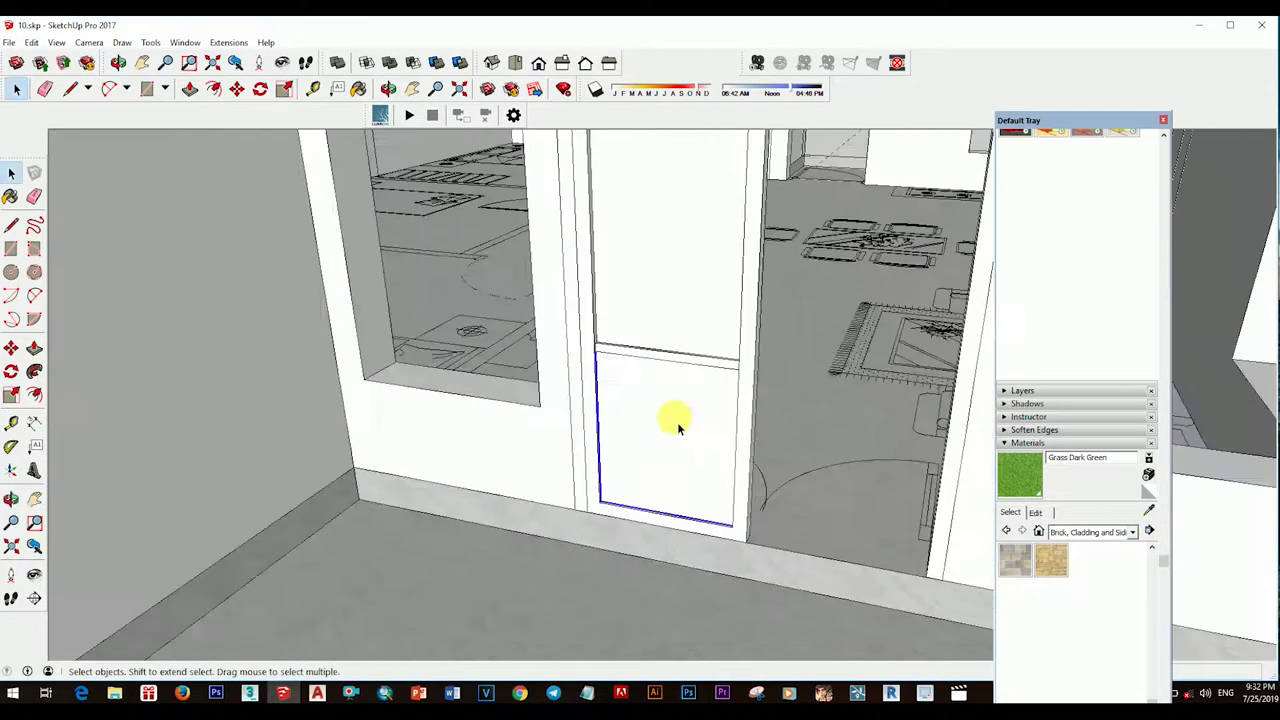
{"action": "scroll", "coordinate": [657, 371], "scroll_direction": "up", "scroll_amount": 2}
{"action": "scroll", "coordinate": [671, 423], "scroll_direction": "up", "scroll_amount": 2}
{"action": "scroll", "coordinate": [600, 370], "scroll_direction": "up", "scroll_amount": 2}
{"action": "key", "text": "m"}
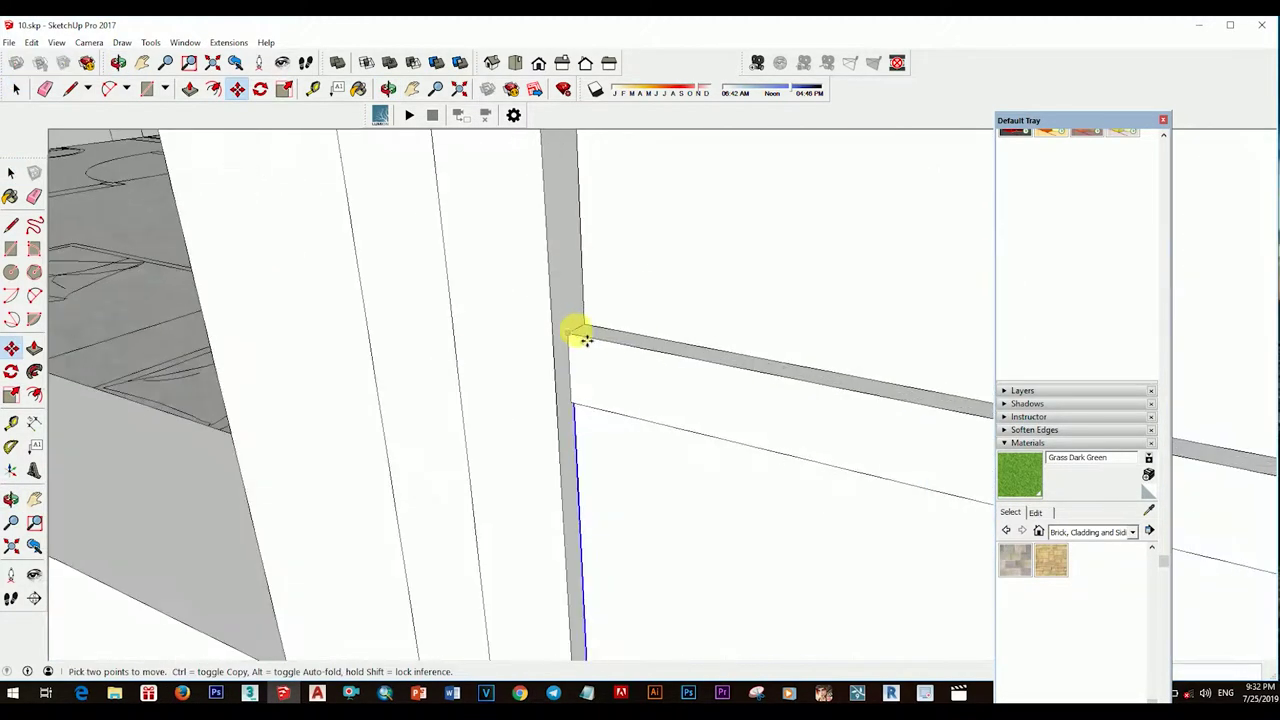
{"action": "key", "text": "space"}
Step: Paint the whole door leaf with Wood > Wood Veneer 02
{"action": "scroll", "coordinate": [651, 363], "scroll_direction": "down", "scroll_amount": 5}
{"action": "scroll", "coordinate": [538, 330], "scroll_direction": "up", "scroll_amount": 3}
{"action": "scroll", "coordinate": [538, 330], "scroll_direction": "down", "scroll_amount": 2}
{"action": "scroll", "coordinate": [528, 391], "scroll_direction": "up", "scroll_amount": 1}
{"action": "left_click", "coordinate": [528, 391]}
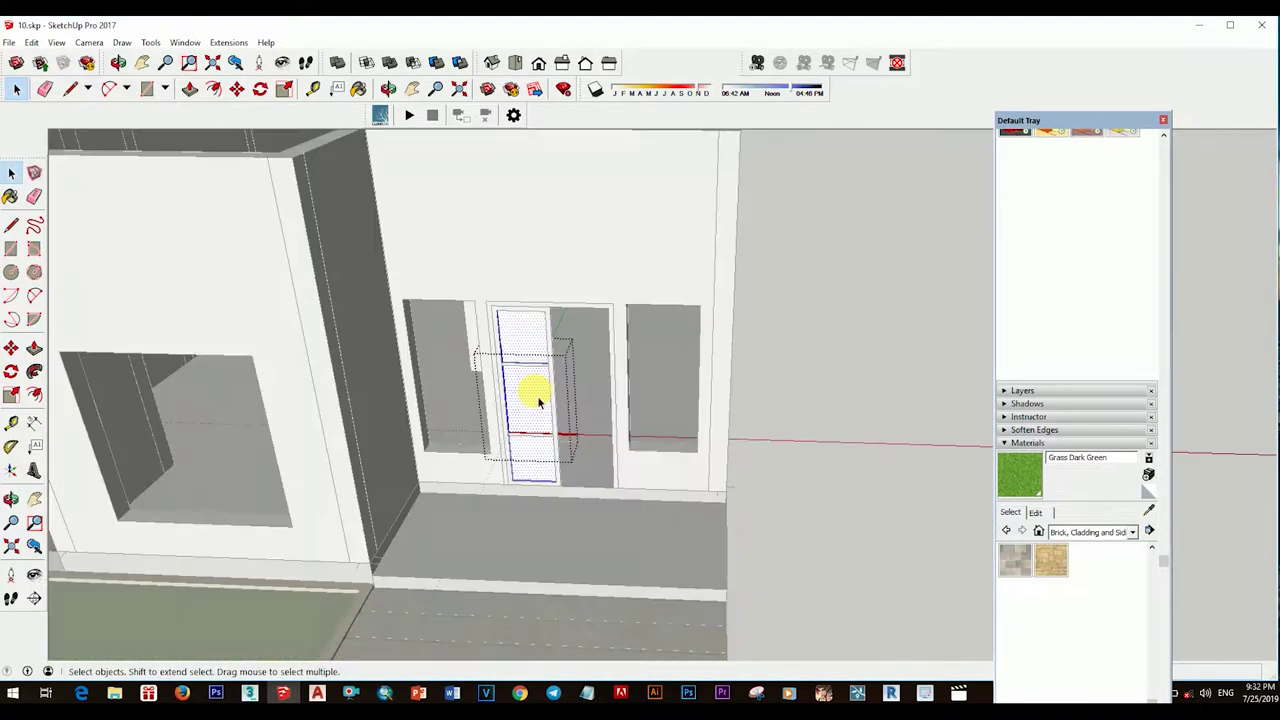
{"action": "left_click", "coordinate": [1132, 531]}
{"action": "left_click", "coordinate": [1090, 515]}
{"action": "left_click", "coordinate": [528, 400]}
{"action": "key", "text": "space"}
{"action": "scroll", "coordinate": [700, 400], "scroll_direction": "up", "scroll_amount": 2}
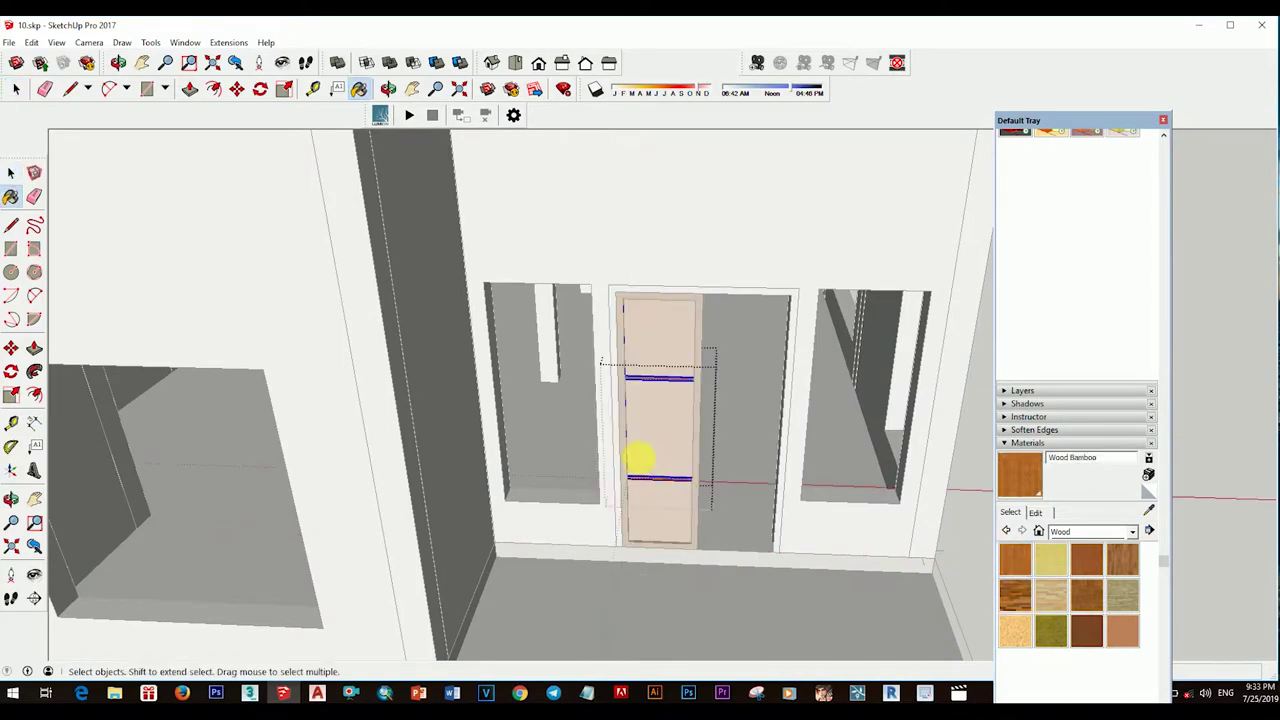
Step: Orbit and zoom around the house front to face the doorway squarely
{"action": "key", "text": "space"}
{"action": "middle_click_drag", "start_coordinate": [686, 490], "coordinate": [629, 500]}
{"action": "mouse_move", "coordinate": [740, 480]}
{"action": "middle_mouse_down"}
{"action": "mouse_move", "coordinate": [629, 437]}
{"action": "mouse_move", "coordinate": [585, 457]}
{"action": "middle_mouse_up"}
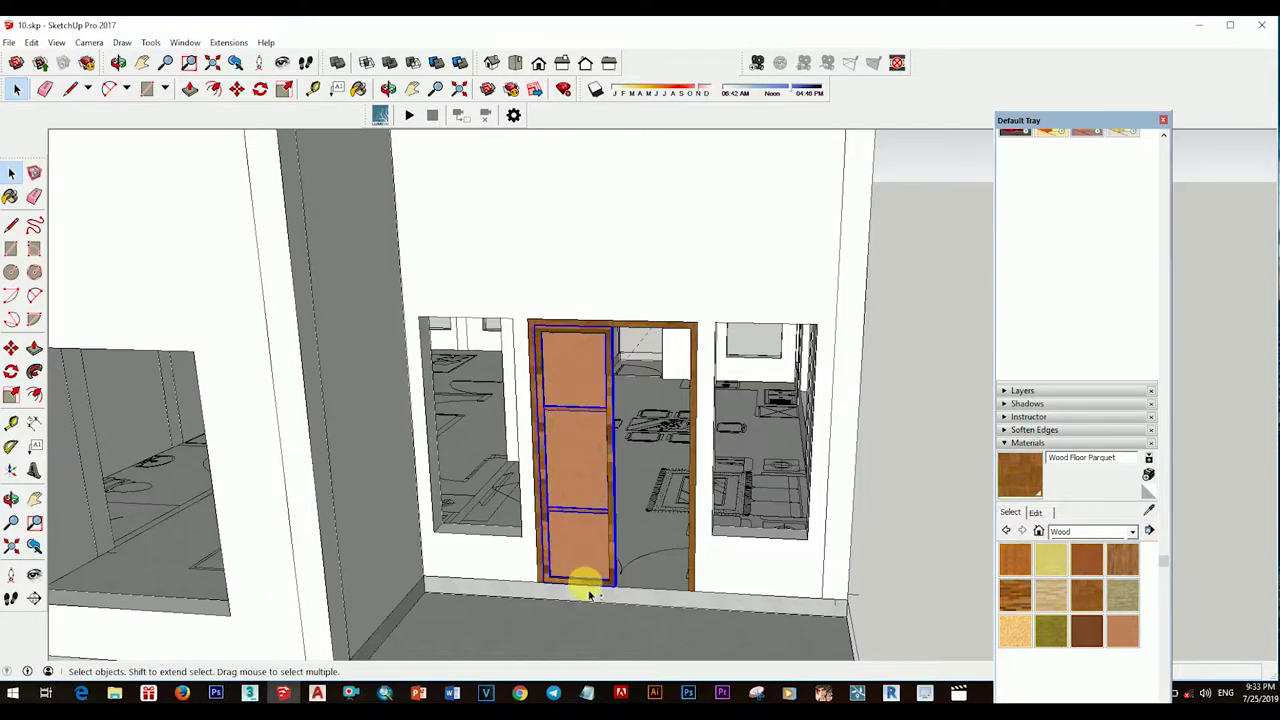
{"action": "middle_click_drag", "start_coordinate": [590, 595], "coordinate": [543, 591]}
{"action": "scroll", "coordinate": [651, 580], "scroll_direction": "up", "scroll_amount": 2}
{"action": "scroll", "coordinate": [649, 531], "scroll_direction": "up", "scroll_amount": 2}
{"action": "scroll", "coordinate": [637, 463], "scroll_direction": "down", "scroll_amount": 1}
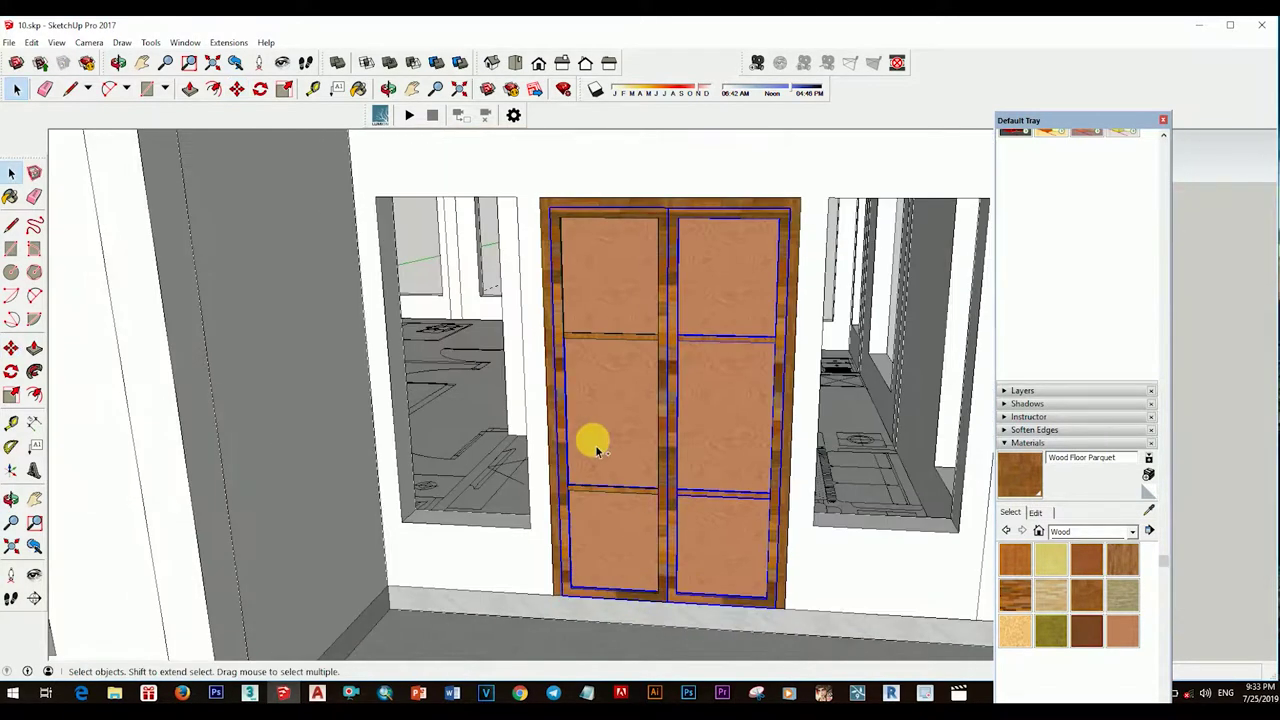
{"action": "scroll", "coordinate": [629, 372], "scroll_direction": "down", "scroll_amount": 3}
{"action": "scroll", "coordinate": [571, 491], "scroll_direction": "up", "scroll_amount": 3}
{"action": "scroll", "coordinate": [594, 374], "scroll_direction": "up", "scroll_amount": 2}
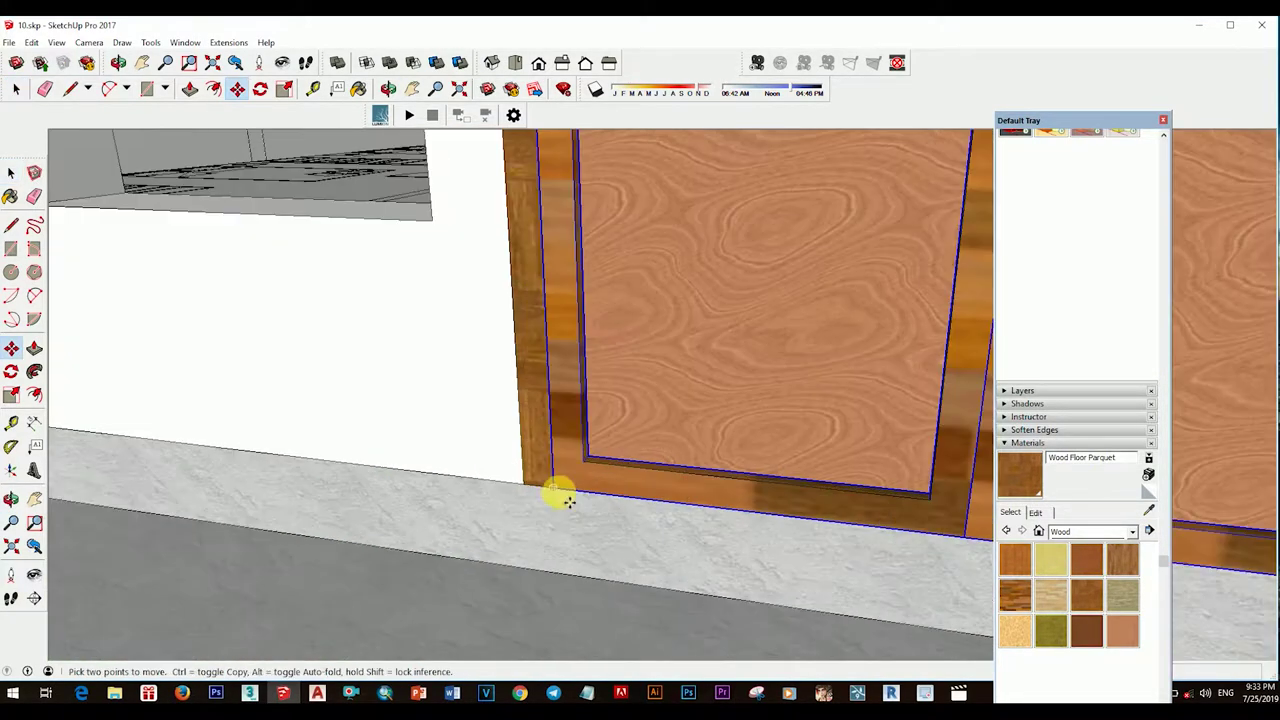
{"action": "middle_click_drag", "start_coordinate": [594, 374], "coordinate": [763, 338]}
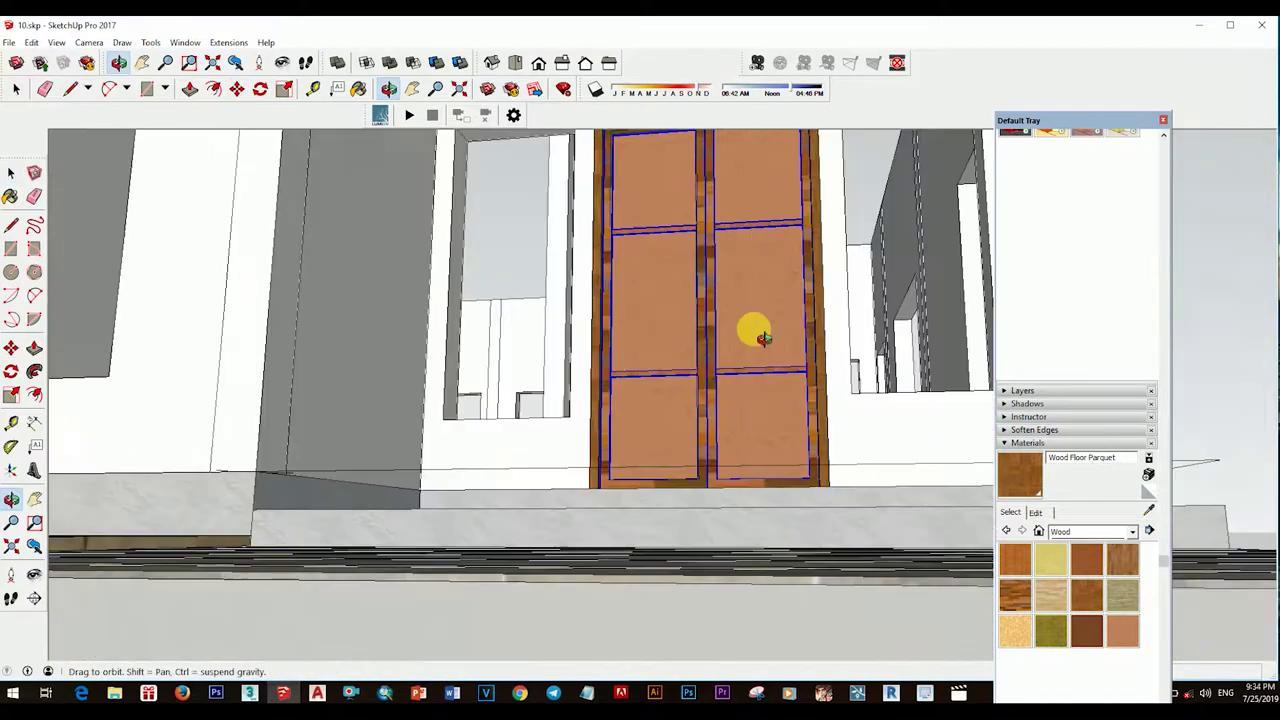
{"action": "scroll", "coordinate": [737, 463], "scroll_direction": "down", "scroll_amount": 3}
{"action": "middle_click_drag", "start_coordinate": [737, 463], "coordinate": [634, 423]}
{"action": "scroll", "coordinate": [609, 451], "scroll_direction": "up", "scroll_amount": 3}
Step: Draw a rectangle on the middle mullion and extrude it into a door handle
{"action": "scroll", "coordinate": [620, 455], "scroll_direction": "up", "scroll_amount": 3}
{"action": "scroll", "coordinate": [622, 456], "scroll_direction": "up", "scroll_amount": 2}
{"action": "key", "text": "r"}
{"action": "left_click", "coordinate": [601, 476]}
{"action": "key", "text": "space"}
{"action": "scroll", "coordinate": [601, 476], "scroll_direction": "up", "scroll_amount": 2}
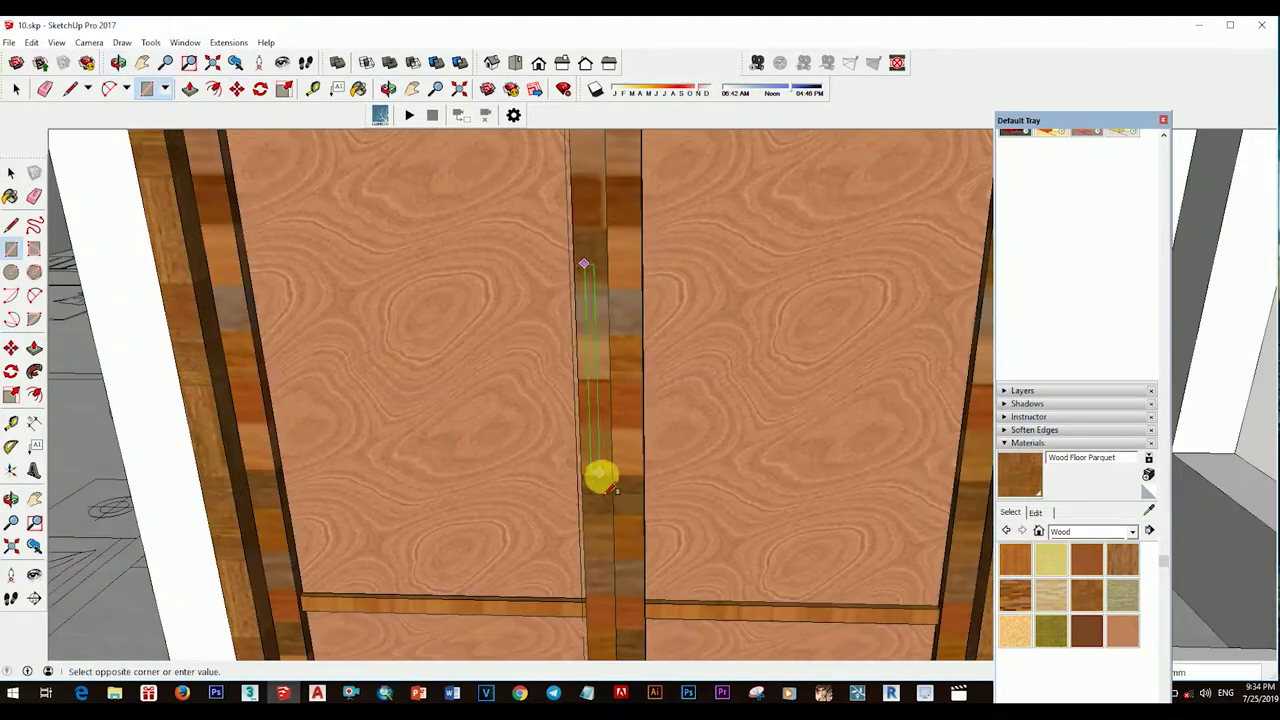
{"action": "left_click", "coordinate": [610, 425]}
{"action": "key", "text": "space"}
{"action": "middle_click_drag", "start_coordinate": [610, 425], "coordinate": [697, 420]}
{"action": "scroll", "coordinate": [697, 420], "scroll_direction": "up", "scroll_amount": 2}
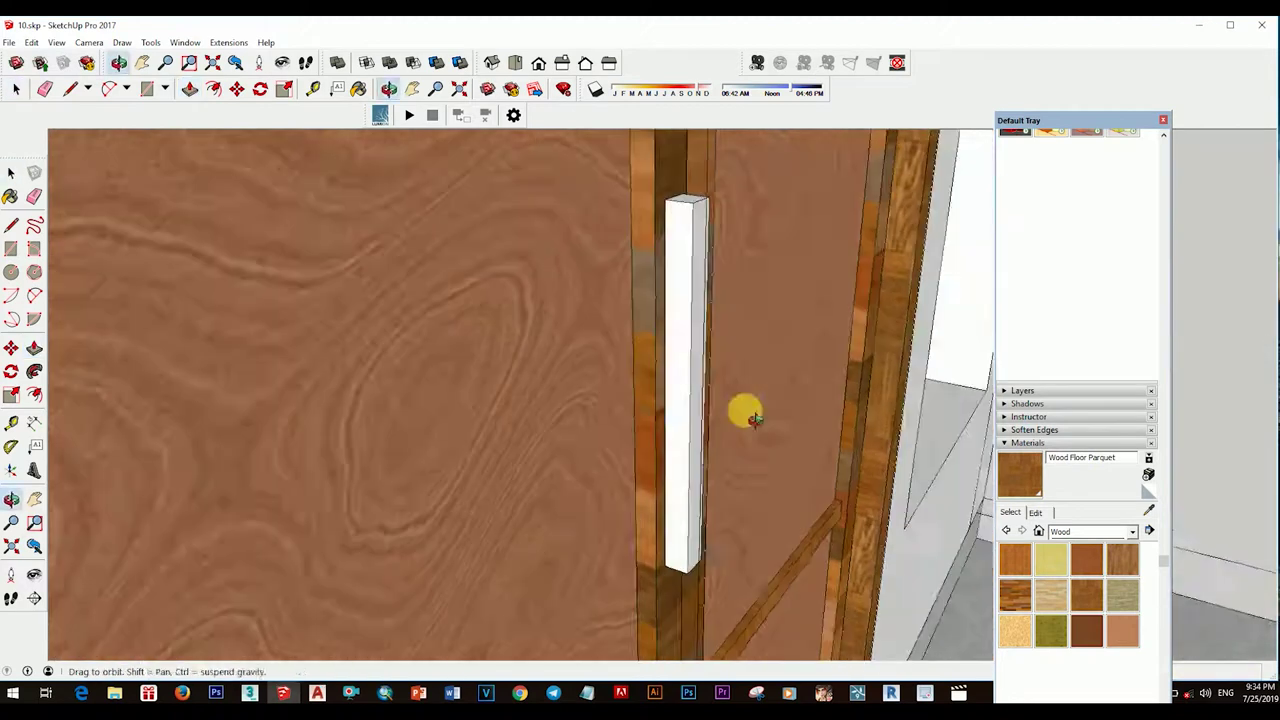
{"action": "middle_click_drag", "start_coordinate": [704, 436], "coordinate": [514, 434]}
{"action": "key", "text": "space"}
{"action": "key", "text": "p"}
{"action": "mouse_move", "coordinate": [640, 240]}
{"action": "middle_mouse_down"}
{"action": "mouse_move", "coordinate": [663, 530]}
{"action": "mouse_move", "coordinate": [629, 514]}
{"action": "middle_mouse_up"}
{"action": "scroll", "coordinate": [600, 505], "scroll_direction": "down", "scroll_amount": 3}
Step: Copy the door handle onto the other door leaf
{"action": "key", "text": "space"}
{"action": "left_click", "coordinate": [628, 440]}
{"action": "key", "text": "m"}
{"action": "scroll", "coordinate": [650, 495], "scroll_direction": "up", "scroll_amount": 3}
{"action": "key", "text": "ctrl"}
{"action": "left_click", "coordinate": [560, 490]}
{"action": "left_click", "coordinate": [668, 474]}
{"action": "key", "text": "space"}
{"action": "scroll", "coordinate": [691, 457], "scroll_direction": "down", "scroll_amount": 5}
{"action": "scroll", "coordinate": [680, 366], "scroll_direction": "down", "scroll_amount": 5}
{"action": "middle_click_drag", "start_coordinate": [680, 366], "coordinate": [680, 400]}
{"action": "scroll", "coordinate": [704, 487], "scroll_direction": "up", "scroll_amount": 2}
{"action": "scroll", "coordinate": [704, 487], "scroll_direction": "down", "scroll_amount": 4}
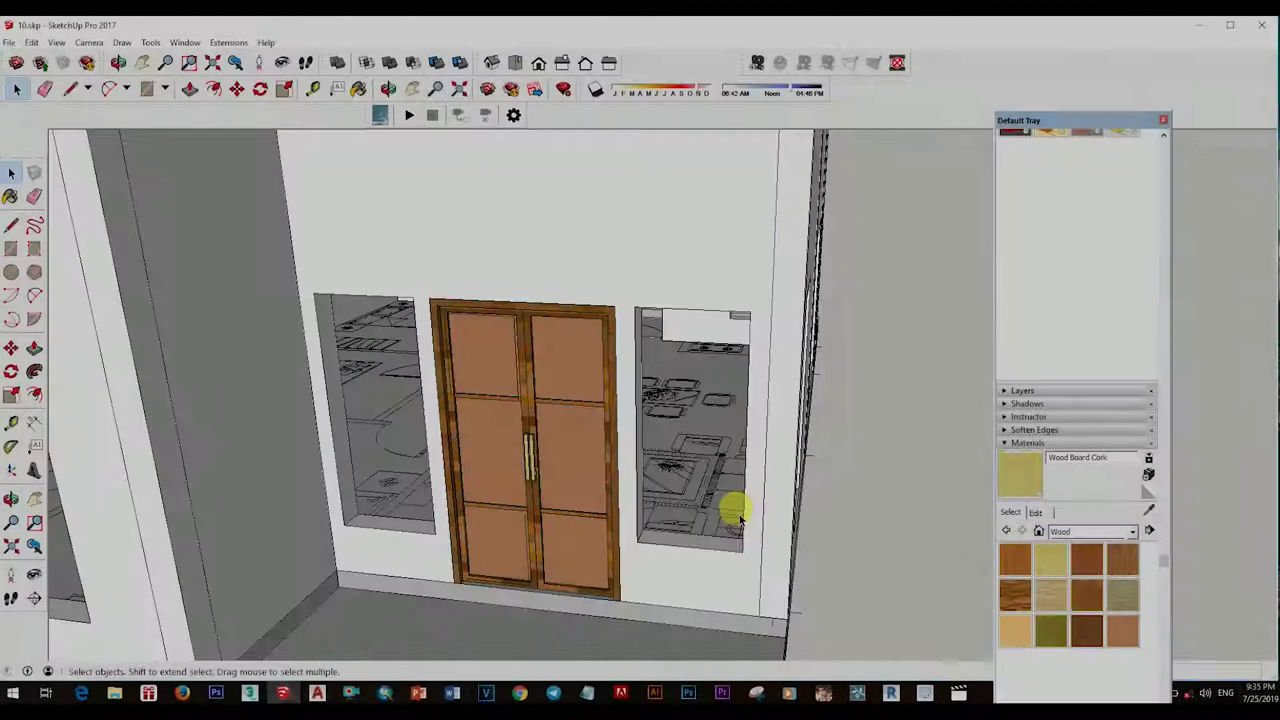
Step: Delete the glass pane of the window right of the front door
{"action": "scroll", "coordinate": [734, 509], "scroll_direction": "down", "scroll_amount": 3}
{"action": "left_click", "coordinate": [723, 503]}
{"action": "key", "text": "f"}
{"action": "scroll", "coordinate": [785, 445], "scroll_direction": "up", "scroll_amount": 4}
{"action": "key", "text": "Delete"}
Step: Select the pane inside the right window and make it a group
{"action": "middle_click_drag", "start_coordinate": [780, 445], "coordinate": [610, 600]}
{"action": "key", "text": "p"}
{"action": "key", "text": "space"}
{"action": "scroll", "coordinate": [641, 575], "scroll_direction": "down", "scroll_amount": 3}
{"action": "left_click", "coordinate": [1163, 120]}
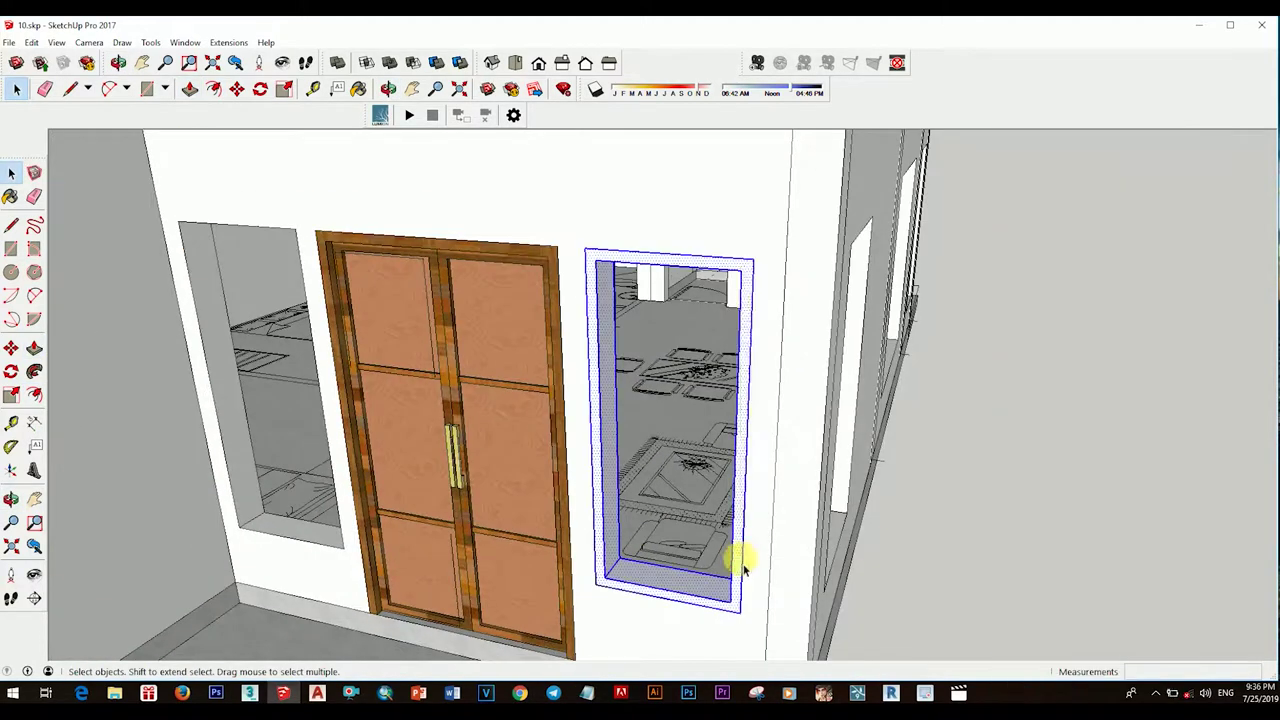
{"action": "left_click", "coordinate": [762, 157]}
Step: Offset the pane edges inward to outline the window frame
{"action": "scroll", "coordinate": [714, 506], "scroll_direction": "down", "scroll_amount": 3}
{"action": "mouse_move", "coordinate": [714, 506]}
{"action": "middle_mouse_down"}
{"action": "mouse_move", "coordinate": [749, 491]}
{"action": "mouse_move", "coordinate": [789, 560]}
{"action": "mouse_move", "coordinate": [818, 353]}
{"action": "middle_mouse_up"}
{"action": "scroll", "coordinate": [818, 353], "scroll_direction": "up", "scroll_amount": 3}
{"action": "key", "text": "f"}
{"action": "left_click", "coordinate": [800, 415]}
{"action": "key", "text": "Return"}
Step: Push/Pull the pane face to a depth of 50
{"action": "mouse_move", "coordinate": [810, 403]}
{"action": "middle_mouse_down"}
{"action": "mouse_move", "coordinate": [651, 449]}
{"action": "mouse_move", "coordinate": [751, 380]}
{"action": "mouse_move", "coordinate": [740, 257]}
{"action": "middle_mouse_up"}
{"action": "key", "text": "space"}
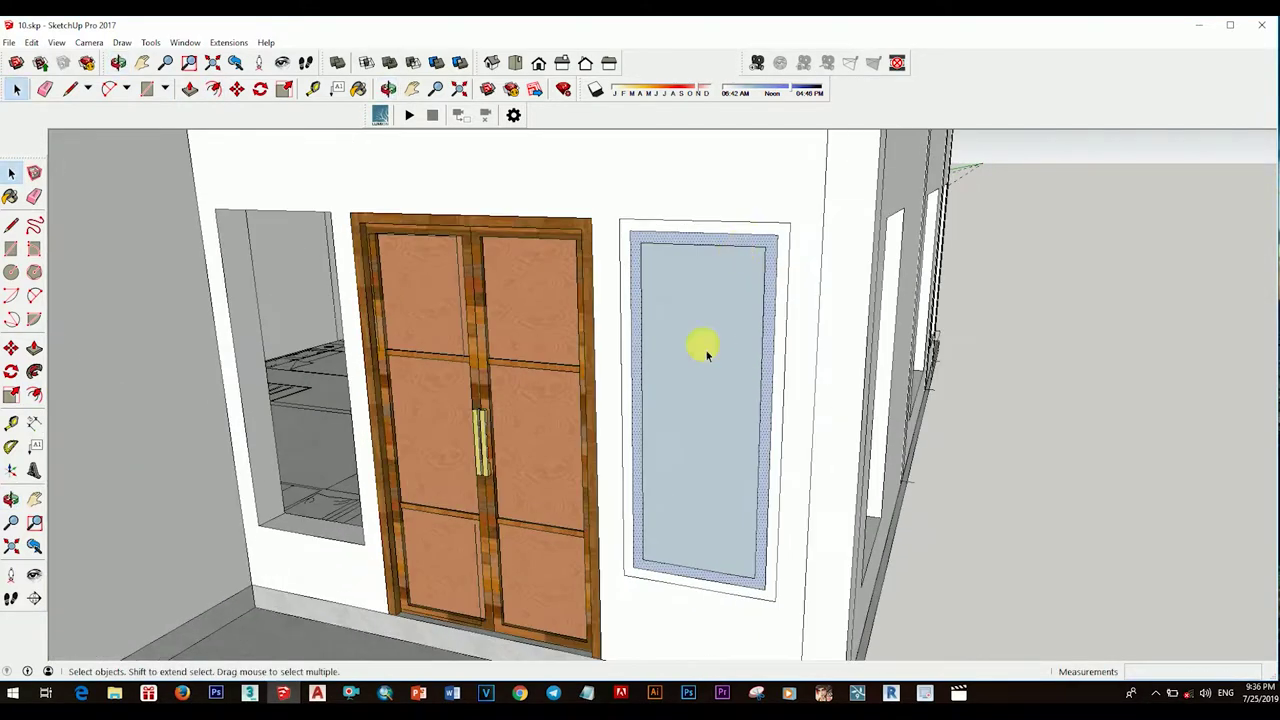
{"action": "scroll", "coordinate": [740, 257], "scroll_direction": "down", "scroll_amount": 2}
{"action": "scroll", "coordinate": [715, 404], "scroll_direction": "up", "scroll_amount": 5}
{"action": "key", "text": "p"}
{"action": "left_click", "coordinate": [729, 371]}
{"action": "key", "text": "space"}
Step: Make the pane a component
{"action": "left_click", "coordinate": [740, 330]}
{"action": "right_click", "coordinate": [740, 330]}
{"action": "left_click", "coordinate": [760, 337]}
{"action": "left_click", "coordinate": [677, 423]}
{"action": "scroll", "coordinate": [678, 374], "scroll_direction": "up", "scroll_amount": 4}
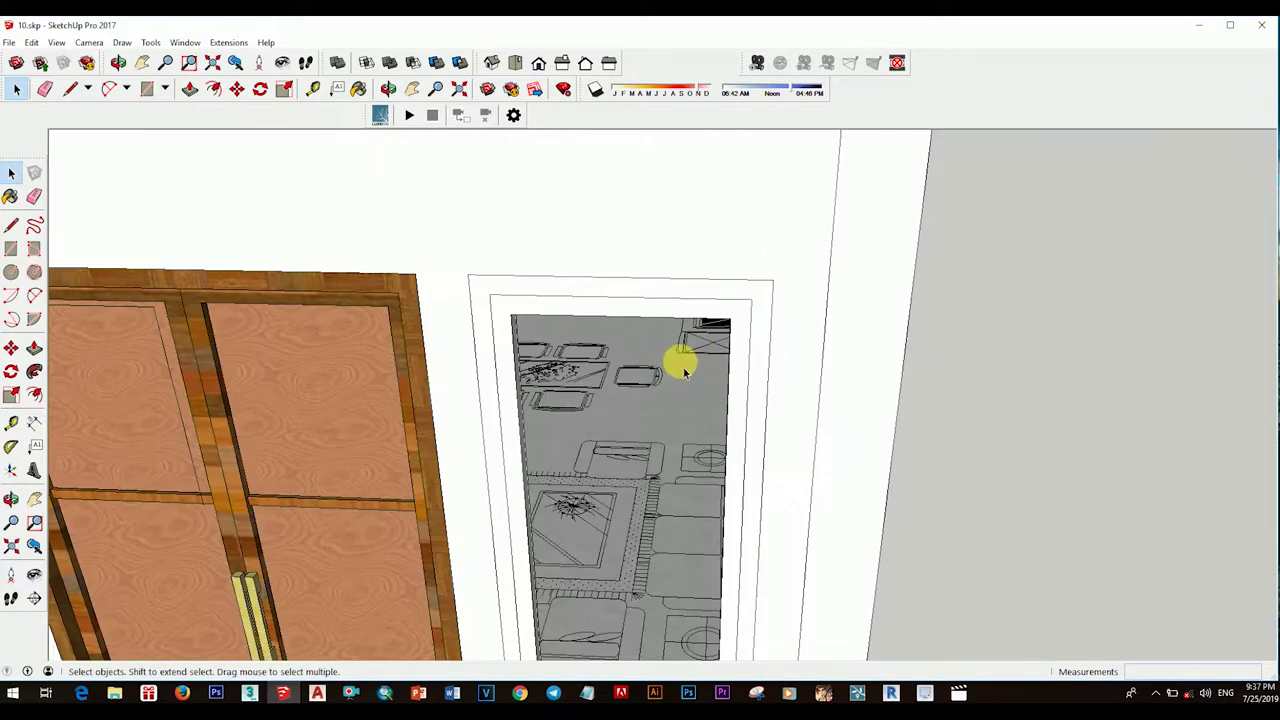
{"action": "middle_click_drag", "start_coordinate": [733, 325], "coordinate": [733, 290]}
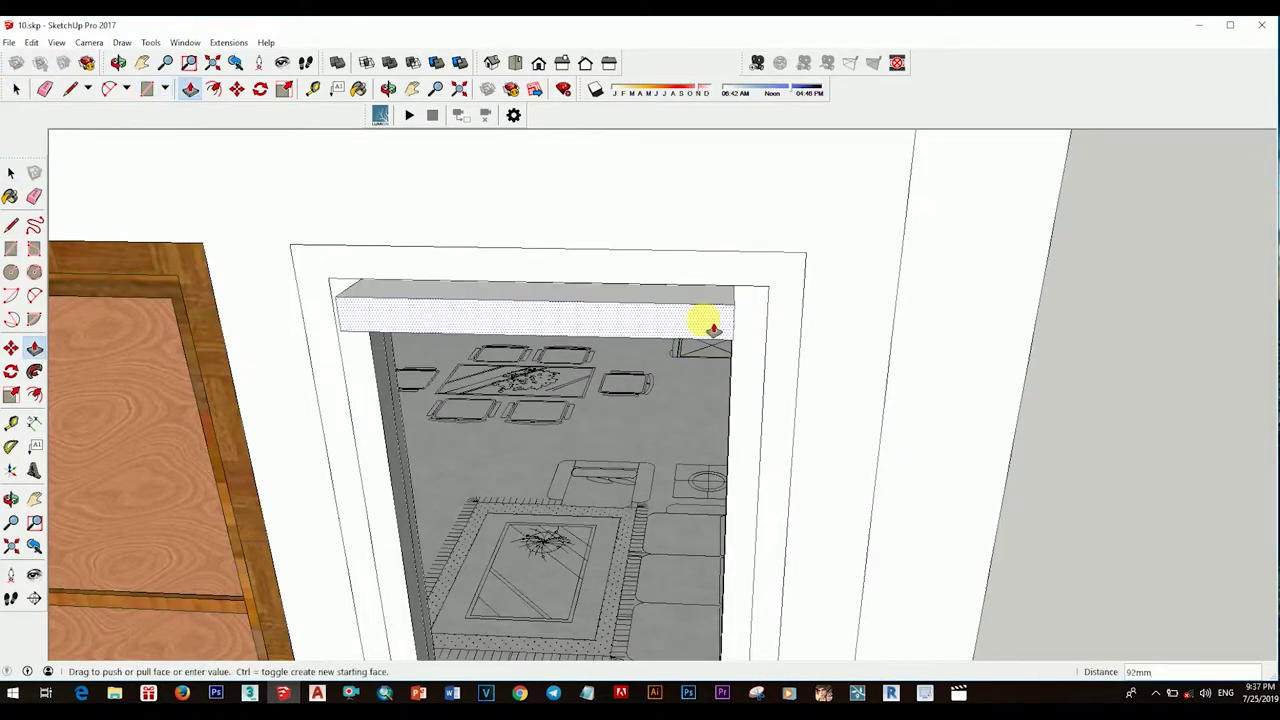
Step: Copy a bar across the window opening
{"action": "key", "text": "g"}
{"action": "left_click", "coordinate": [677, 420]}
{"action": "scroll", "coordinate": [620, 360], "scroll_direction": "down", "scroll_amount": 3}
{"action": "key", "text": "m"}
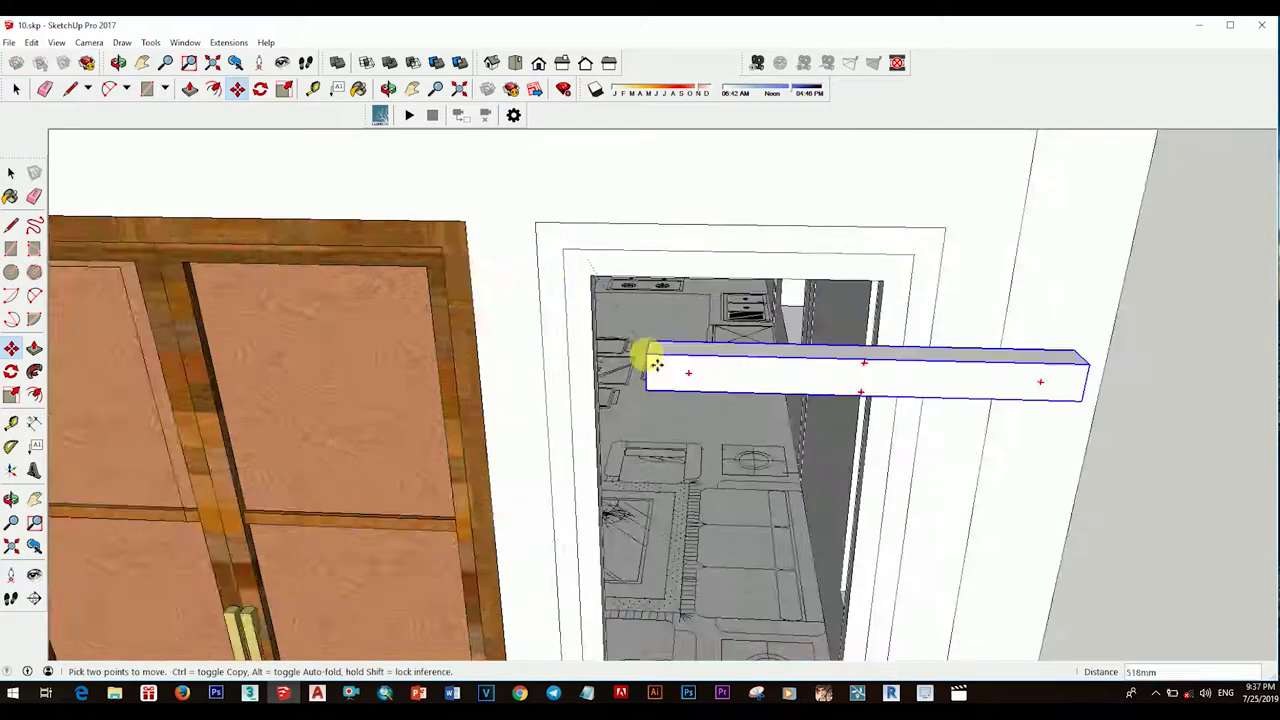
{"action": "left_click", "coordinate": [586, 251]}
{"action": "scroll", "coordinate": [615, 347], "scroll_direction": "up", "scroll_amount": 5}
{"action": "left_click", "coordinate": [658, 430]}
Step: Move the window bar lower in the opening
{"action": "scroll", "coordinate": [628, 428], "scroll_direction": "down", "scroll_amount": 5}
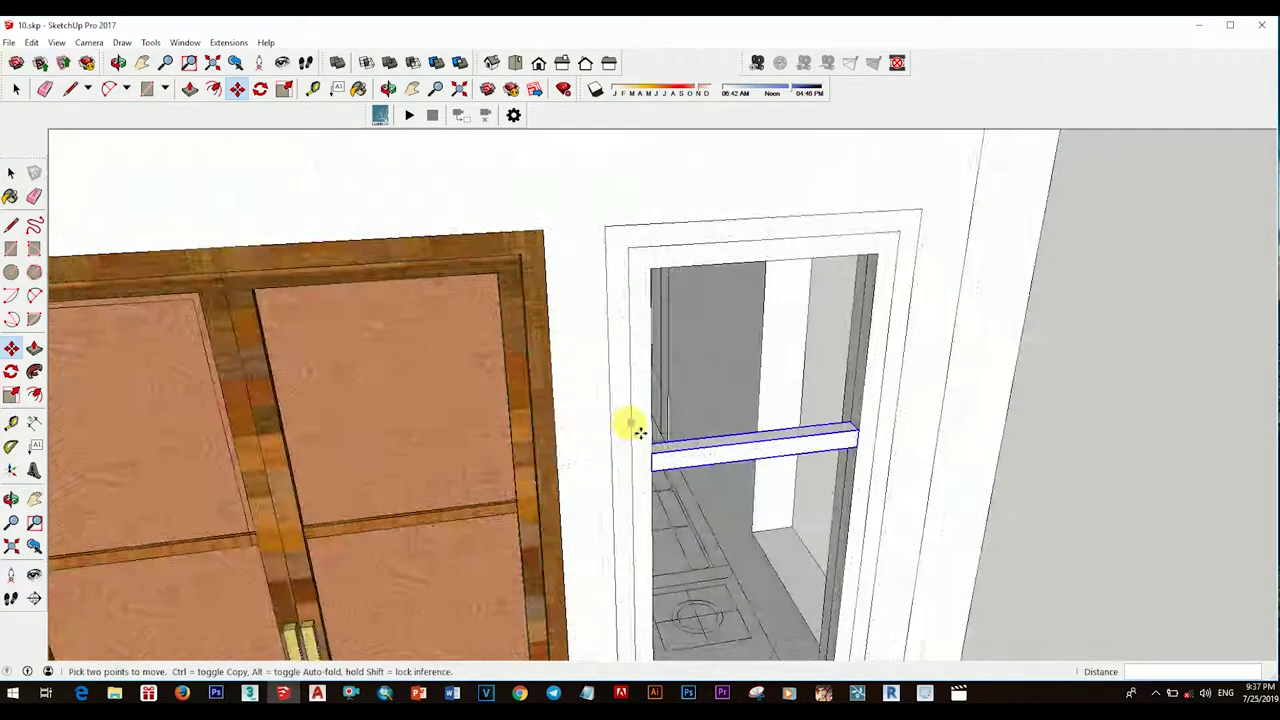
{"action": "scroll", "coordinate": [757, 466], "scroll_direction": "down", "scroll_amount": 3}
{"action": "key", "text": "o"}
{"action": "scroll", "coordinate": [660, 440], "scroll_direction": "up", "scroll_amount": 5}
{"action": "scroll", "coordinate": [748, 343], "scroll_direction": "up", "scroll_amount": 3}
{"action": "key", "text": "m"}
{"action": "left_click", "coordinate": [782, 352]}
Step: Group the two window bars together
{"action": "scroll", "coordinate": [765, 360], "scroll_direction": "down", "scroll_amount": 4}
{"action": "scroll", "coordinate": [777, 400], "scroll_direction": "up", "scroll_amount": 3}
{"action": "scroll", "coordinate": [795, 368], "scroll_direction": "up", "scroll_amount": 2}
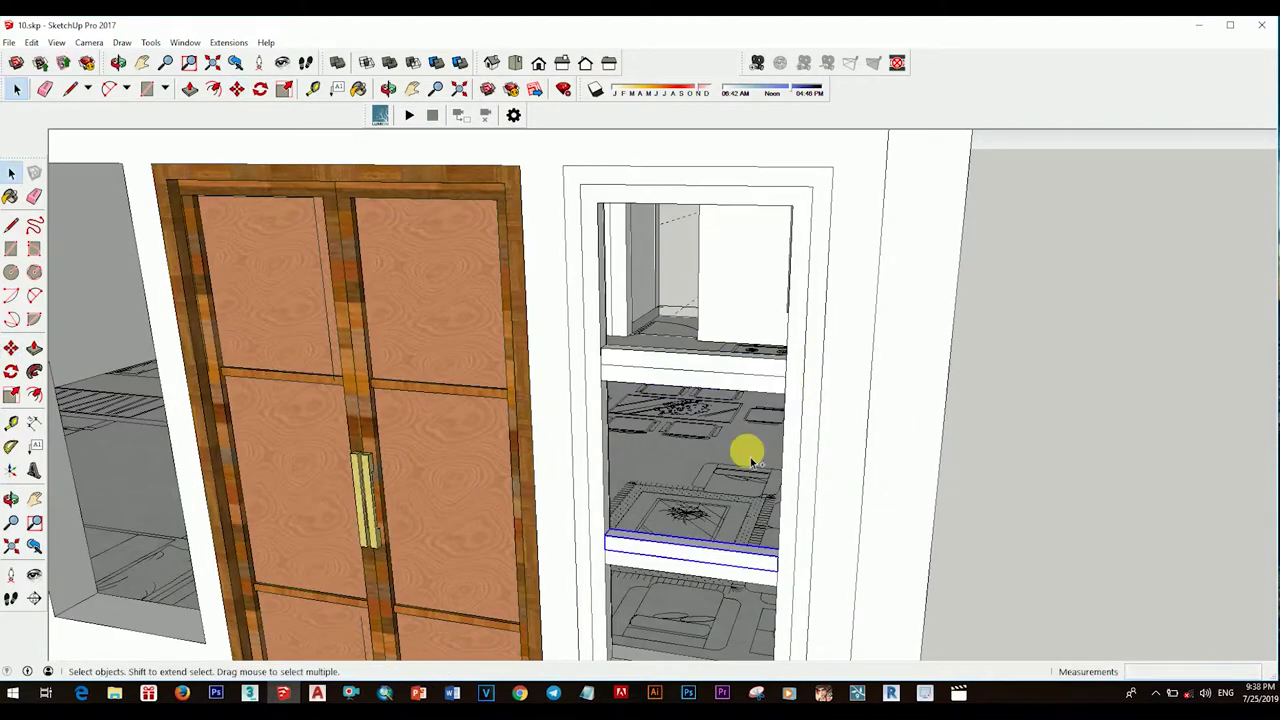
{"action": "left_click", "coordinate": [740, 378], "text": "shift"}
{"action": "right_click", "coordinate": [753, 378]}
{"action": "left_click", "coordinate": [800, 277]}
Step: Leave the window group and open the Materials category list
{"action": "scroll", "coordinate": [720, 548], "scroll_direction": "up", "scroll_amount": 3}
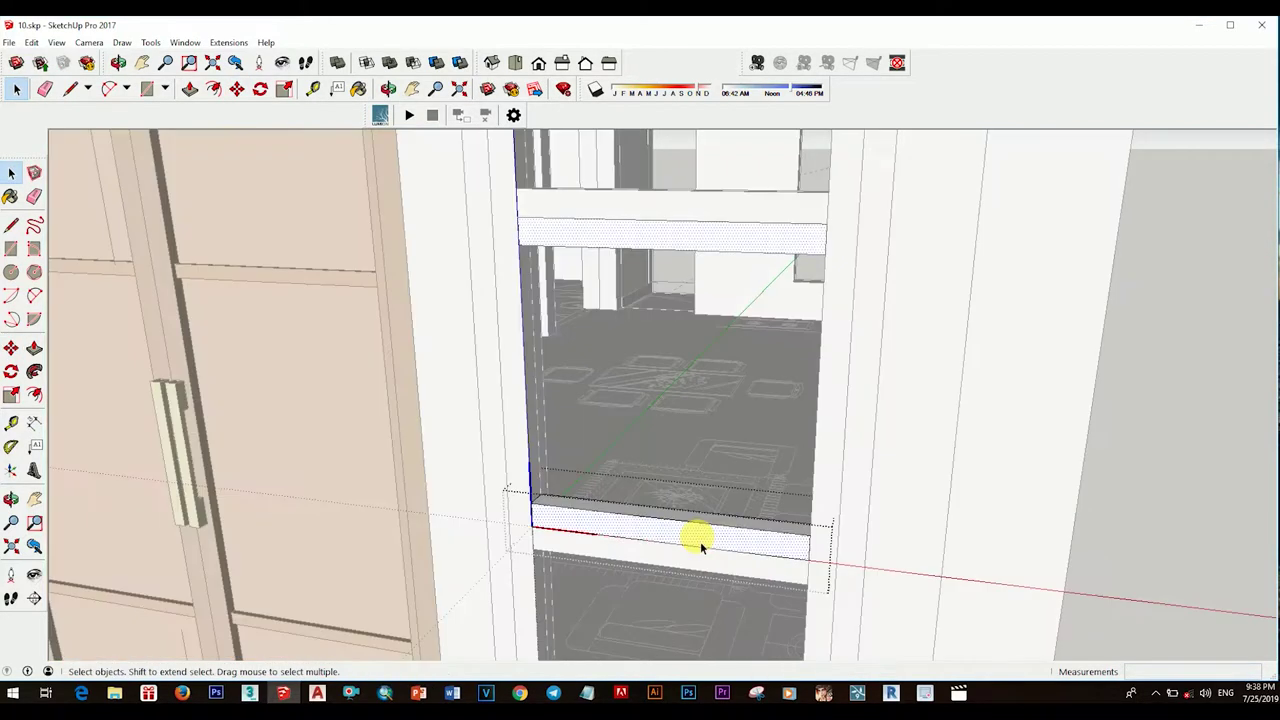
{"action": "key", "text": "space"}
{"action": "scroll", "coordinate": [668, 500], "scroll_direction": "down", "scroll_amount": 3}
{"action": "scroll", "coordinate": [523, 400], "scroll_direction": "down", "scroll_amount": 3}
{"action": "scroll", "coordinate": [686, 457], "scroll_direction": "up", "scroll_amount": 4}
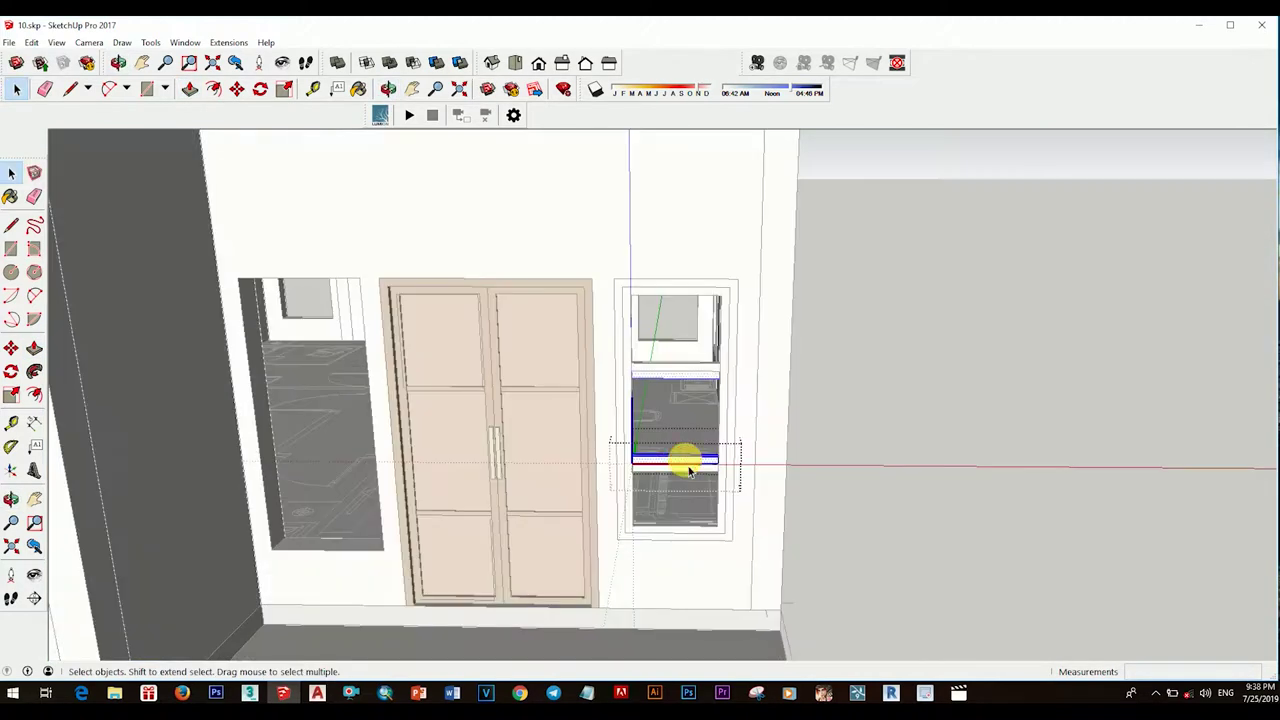
{"action": "key", "text": "b"}
{"action": "key", "text": "space"}
{"action": "left_click", "coordinate": [886, 366]}
{"action": "left_click", "coordinate": [1132, 531]}
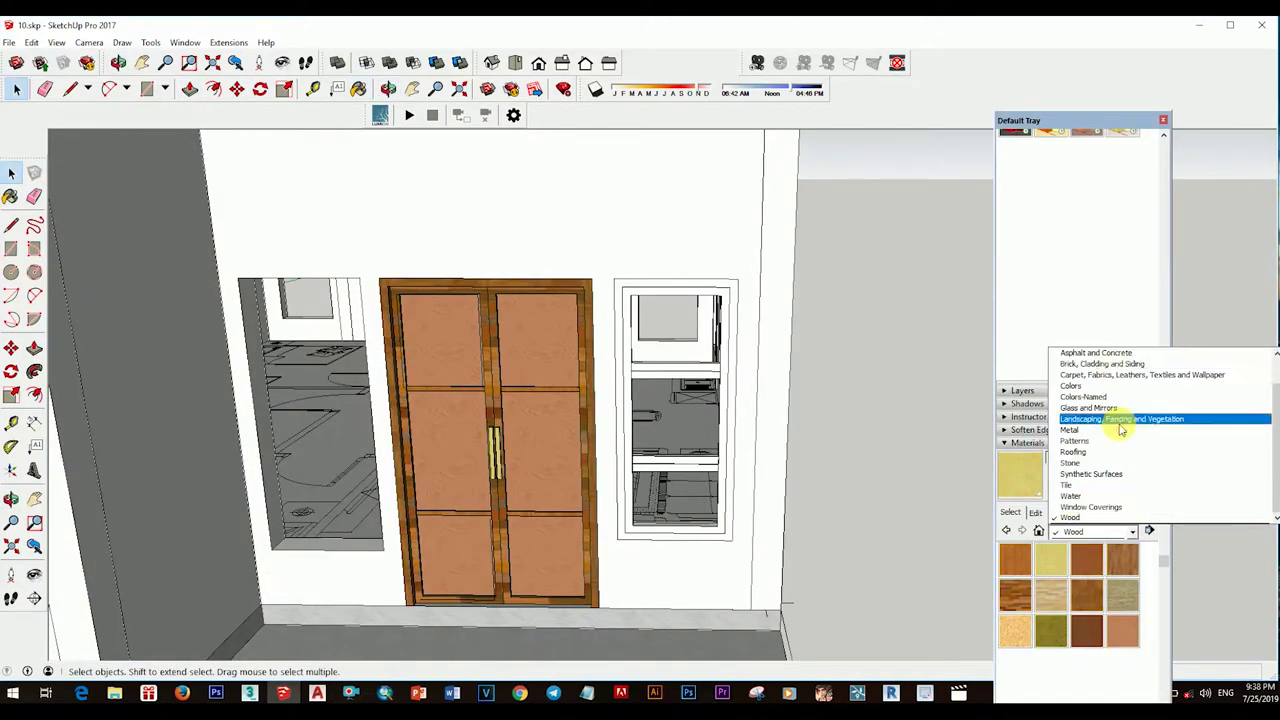
Step: Choose the Colors materials category and paint the window frame
{"action": "left_click", "coordinate": [1112, 365]}
{"action": "left_click", "coordinate": [1132, 531]}
{"action": "left_click", "coordinate": [1110, 396]}
{"action": "left_click", "coordinate": [682, 459]}
Step: Select the window frame and make it a group
{"action": "scroll", "coordinate": [682, 459], "scroll_direction": "up", "scroll_amount": 2}
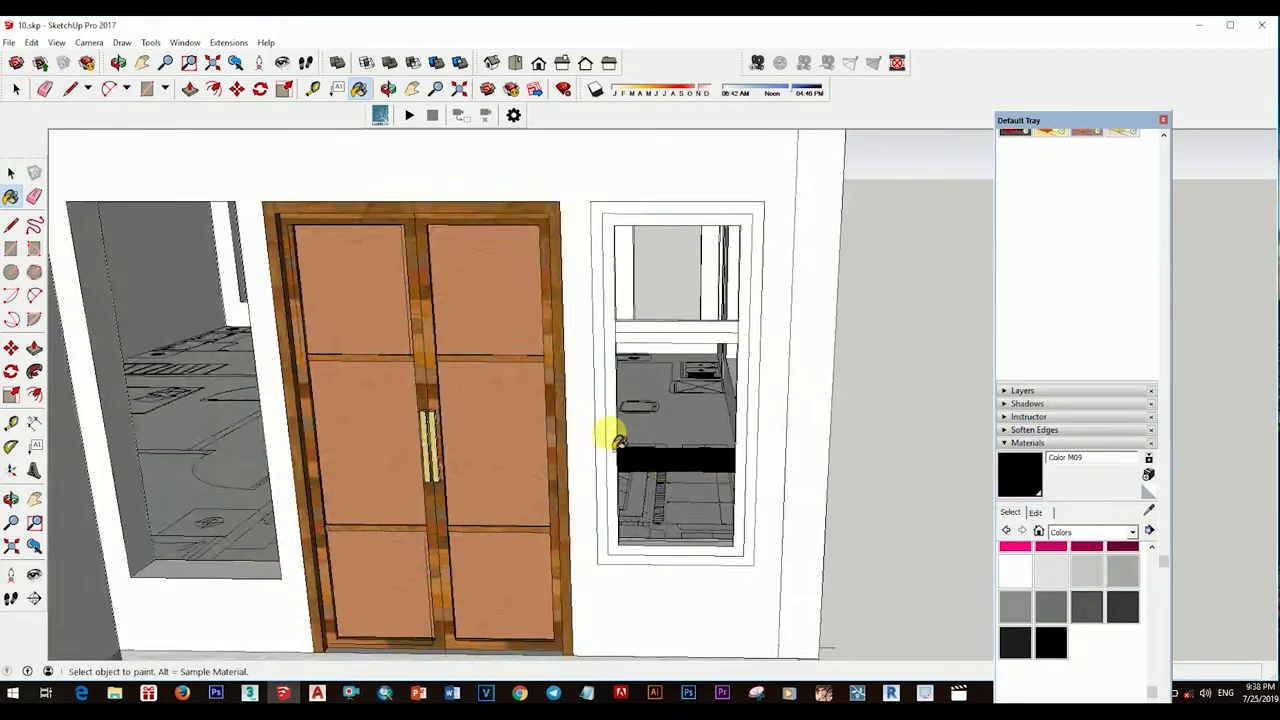
{"action": "scroll", "coordinate": [662, 370], "scroll_direction": "down", "scroll_amount": 2}
{"action": "scroll", "coordinate": [651, 378], "scroll_direction": "down", "scroll_amount": 1}
{"action": "scroll", "coordinate": [651, 378], "scroll_direction": "up", "scroll_amount": 3}
{"action": "scroll", "coordinate": [612, 412], "scroll_direction": "down", "scroll_amount": 3}
{"action": "mouse_move", "coordinate": [843, 394]}
{"action": "middle_mouse_down"}
{"action": "mouse_move", "coordinate": [823, 523]}
{"action": "mouse_move", "coordinate": [686, 334]}
{"action": "middle_mouse_up"}
{"action": "scroll", "coordinate": [612, 395], "scroll_direction": "up", "scroll_amount": 3}
{"action": "key", "text": "space"}
{"action": "left_click", "coordinate": [612, 395]}
{"action": "right_click", "coordinate": [614, 486]}
{"action": "left_click", "coordinate": [699, 293]}
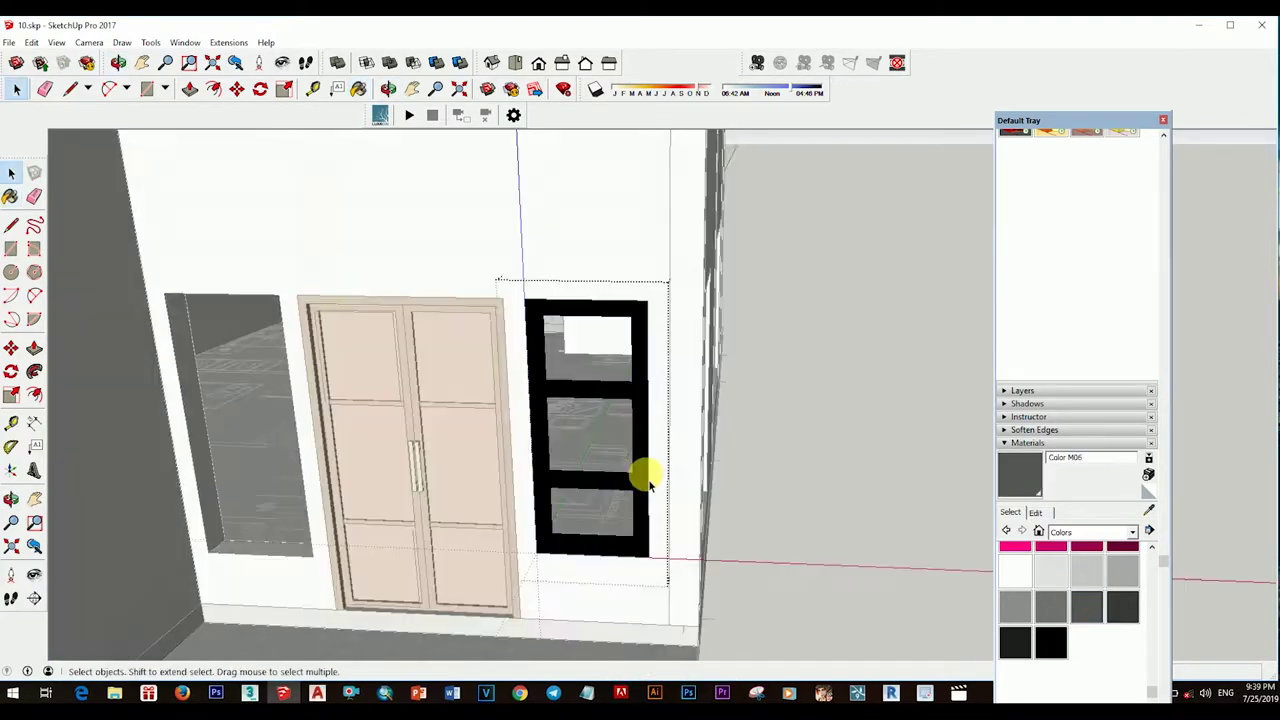
Step: Repaint the frame inside its group grey, then leave the group
{"action": "double_click", "coordinate": [643, 490]}
{"action": "key", "text": "b"}
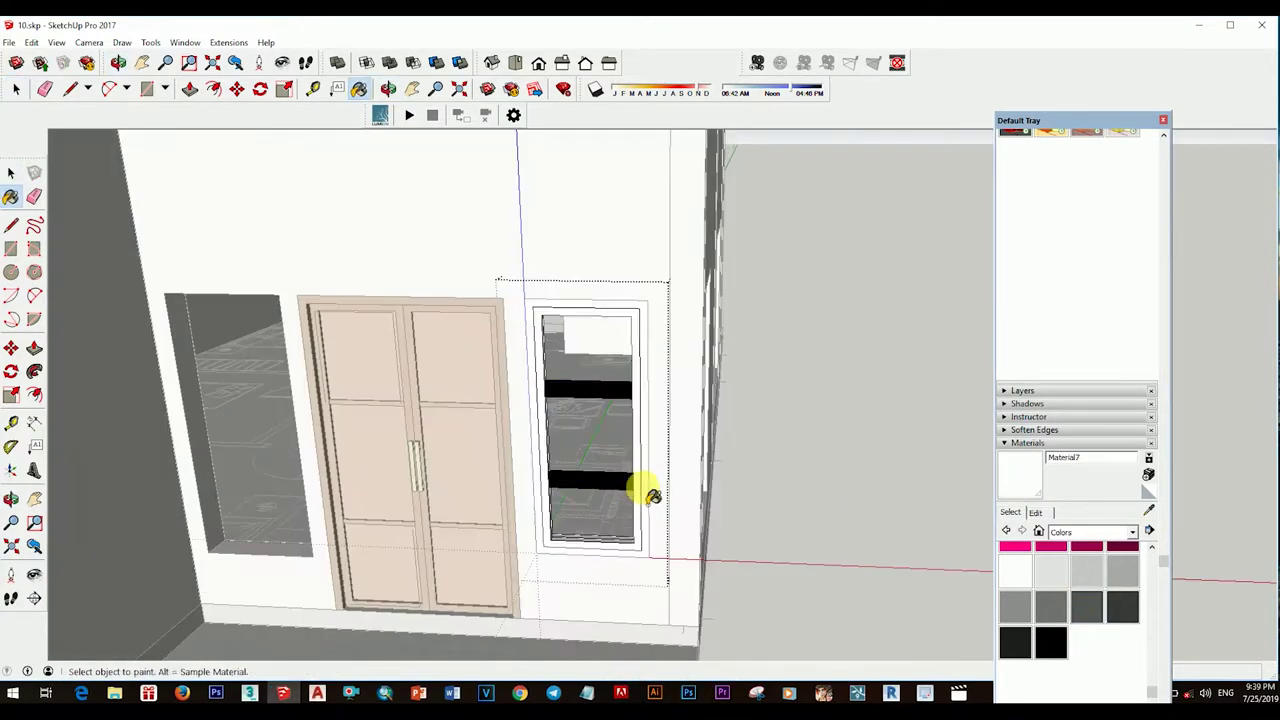
{"action": "scroll", "coordinate": [629, 500], "scroll_direction": "up", "scroll_amount": 2}
{"action": "scroll", "coordinate": [663, 357], "scroll_direction": "down", "scroll_amount": 2}
{"action": "key", "text": "space"}
{"action": "key", "text": "Escape"}
{"action": "scroll", "coordinate": [629, 437], "scroll_direction": "down", "scroll_amount": 5}
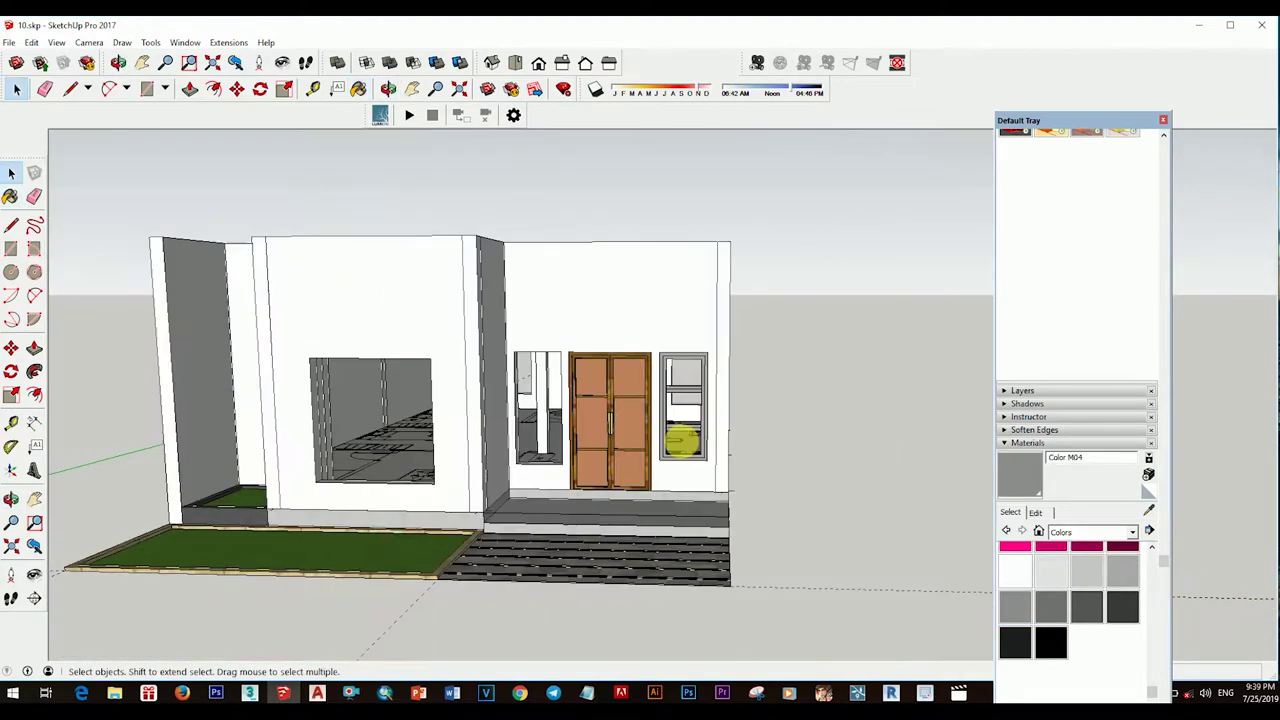
{"action": "scroll", "coordinate": [688, 452], "scroll_direction": "up", "scroll_amount": 5}
Step: Draw a rectangle from the frame corner across the upper opening
{"action": "scroll", "coordinate": [771, 437], "scroll_direction": "down", "scroll_amount": 3}
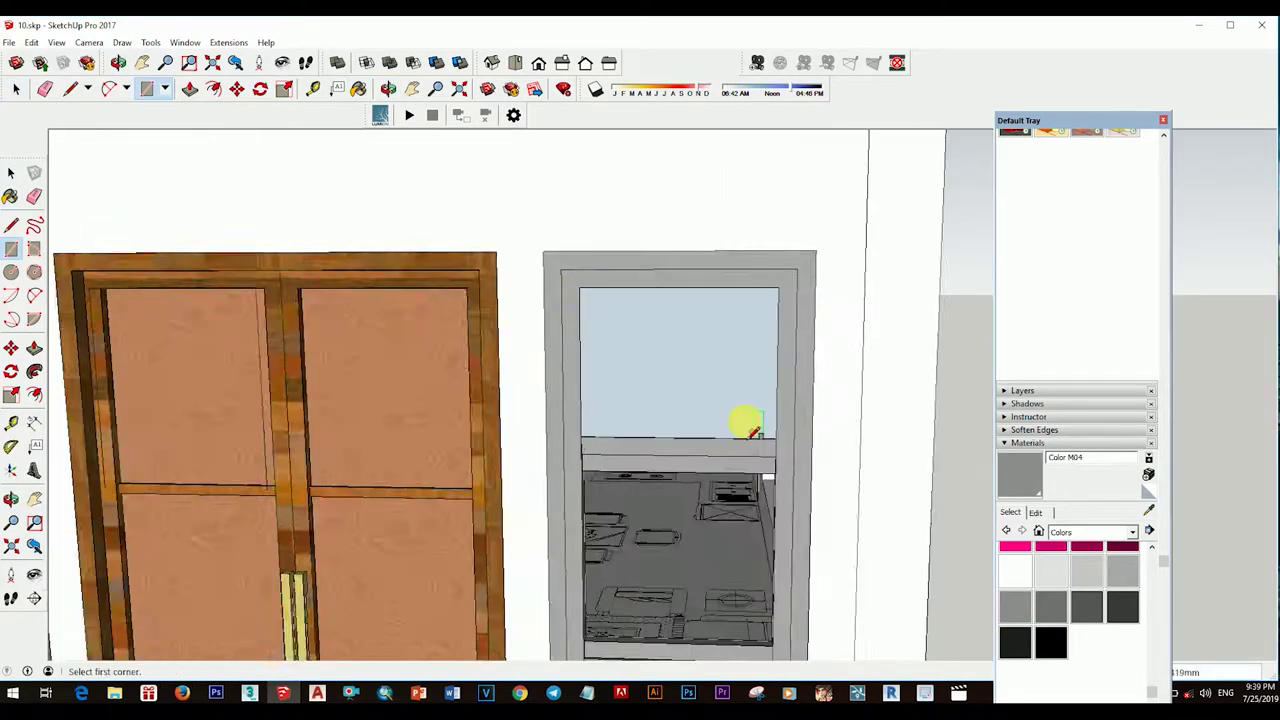
{"action": "scroll", "coordinate": [666, 486], "scroll_direction": "up", "scroll_amount": 2}
{"action": "scroll", "coordinate": [675, 483], "scroll_direction": "up", "scroll_amount": 2}
{"action": "left_click", "coordinate": [420, 440]}
{"action": "scroll", "coordinate": [620, 386], "scroll_direction": "down", "scroll_amount": 5}
{"action": "scroll", "coordinate": [673, 243], "scroll_direction": "up", "scroll_amount": 5}
{"action": "left_click", "coordinate": [673, 243]}
Step: Select the new rectangle face
{"action": "mouse_move", "coordinate": [694, 300]}
{"action": "middle_mouse_down"}
{"action": "mouse_move", "coordinate": [345, 515]}
{"action": "mouse_move", "coordinate": [546, 410]}
{"action": "middle_mouse_up"}
{"action": "left_click", "coordinate": [290, 535]}
{"action": "key", "text": "space"}
{"action": "left_click", "coordinate": [546, 410]}
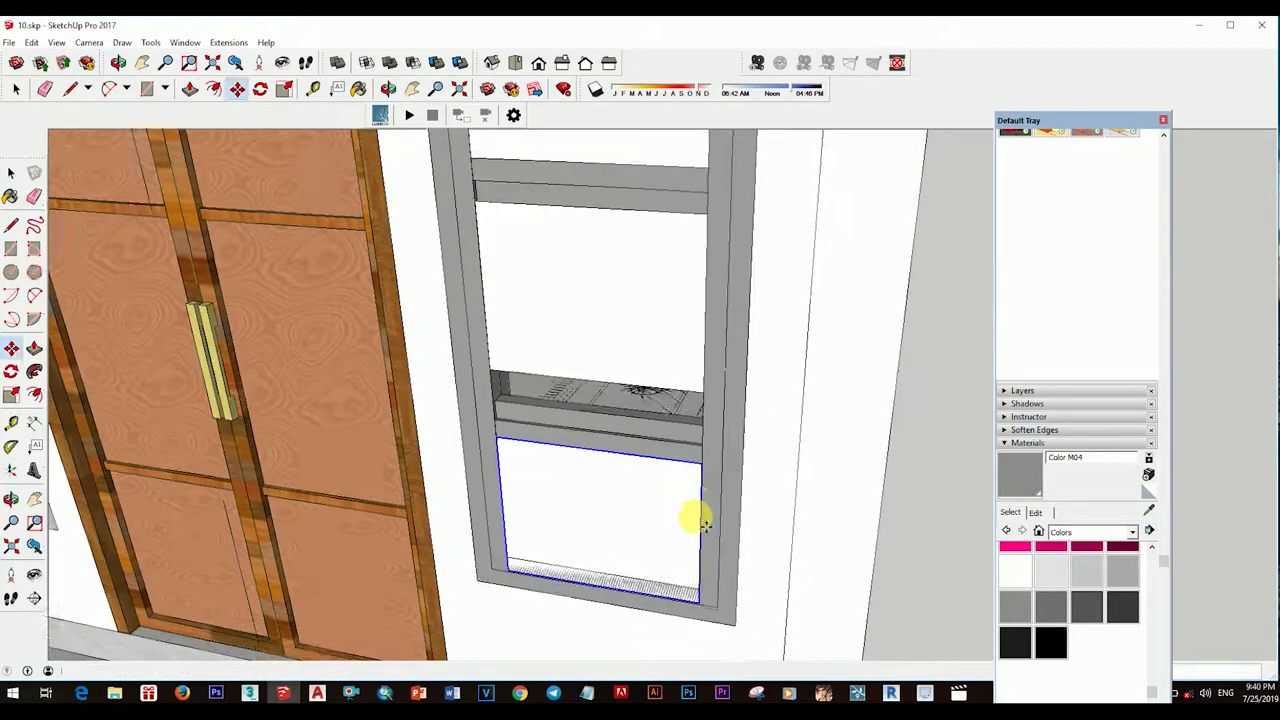
{"action": "middle_click_drag", "start_coordinate": [668, 540], "coordinate": [634, 480]}
Step: Move the new pane within the window frame
{"action": "key", "text": "m"}
{"action": "scroll", "coordinate": [508, 343], "scroll_direction": "up", "scroll_amount": 5}
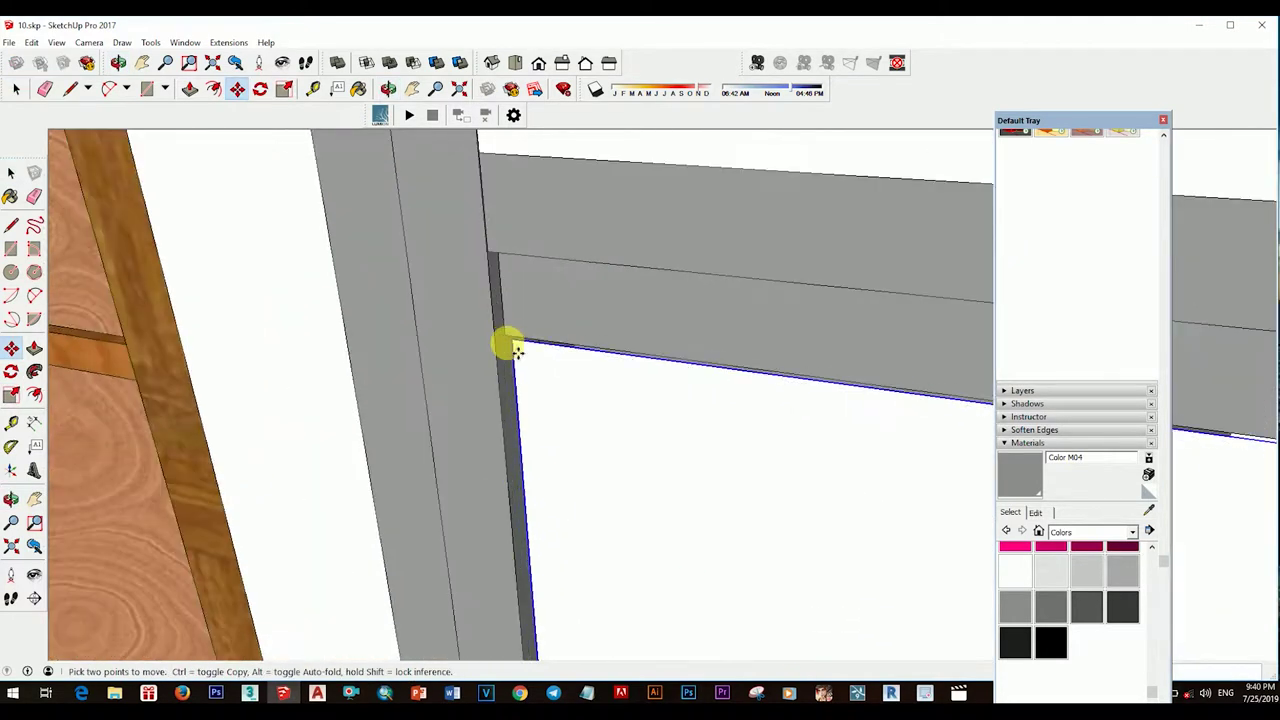
{"action": "scroll", "coordinate": [556, 372], "scroll_direction": "down", "scroll_amount": 5}
{"action": "scroll", "coordinate": [614, 486], "scroll_direction": "down", "scroll_amount": 2}
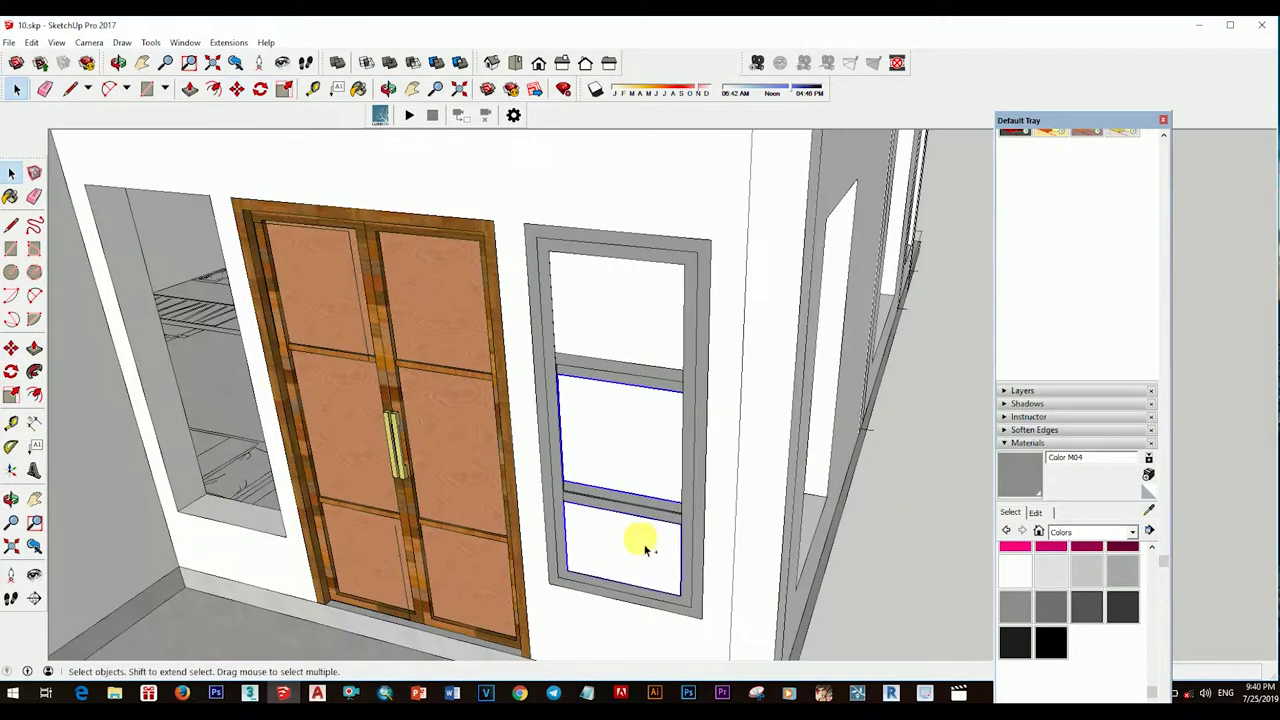
{"action": "scroll", "coordinate": [643, 549], "scroll_direction": "up", "scroll_amount": 3}
{"action": "scroll", "coordinate": [571, 580], "scroll_direction": "up", "scroll_amount": 3}
{"action": "key", "text": "space"}
{"action": "scroll", "coordinate": [563, 575], "scroll_direction": "down", "scroll_amount": 3}
{"action": "scroll", "coordinate": [543, 497], "scroll_direction": "down", "scroll_amount": 2}
{"action": "mouse_move", "coordinate": [586, 523]}
{"action": "middle_mouse_down"}
{"action": "mouse_move", "coordinate": [494, 426]}
{"action": "mouse_move", "coordinate": [580, 368]}
{"action": "middle_mouse_up"}
Step: Open the window frame group and Push/Pull the cross rail
{"action": "double_click", "coordinate": [580, 368]}
{"action": "scroll", "coordinate": [575, 345], "scroll_direction": "up", "scroll_amount": 2}
{"action": "key", "text": "p"}
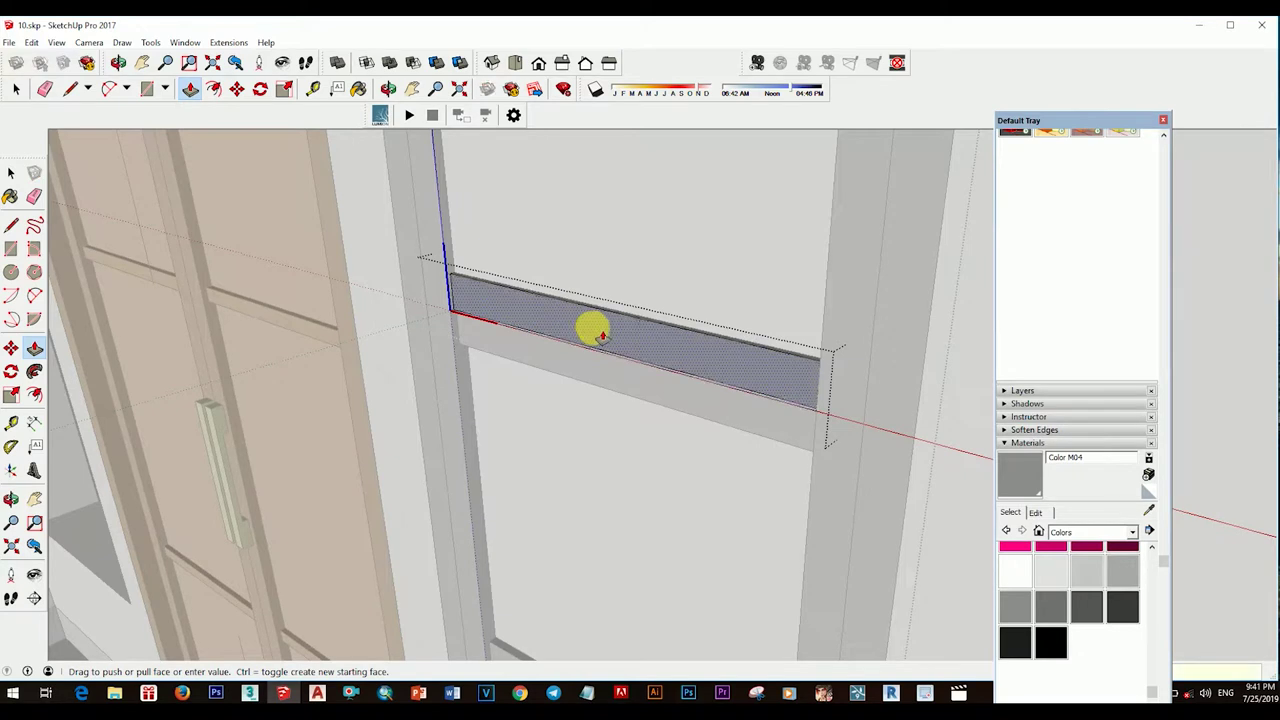
{"action": "key", "text": "space"}
{"action": "scroll", "coordinate": [449, 345], "scroll_direction": "up", "scroll_amount": 3}
Step: Paint the window panes with Glass and Mirrors > Translucent Glass Tinted
{"action": "key", "text": "space"}
{"action": "scroll", "coordinate": [520, 360], "scroll_direction": "down", "scroll_amount": 5}
{"action": "mouse_move", "coordinate": [580, 386]}
{"action": "middle_mouse_down"}
{"action": "mouse_move", "coordinate": [657, 463]}
{"action": "mouse_move", "coordinate": [666, 451]}
{"action": "middle_mouse_up"}
{"action": "key", "text": "b"}
{"action": "left_click", "coordinate": [1132, 532]}
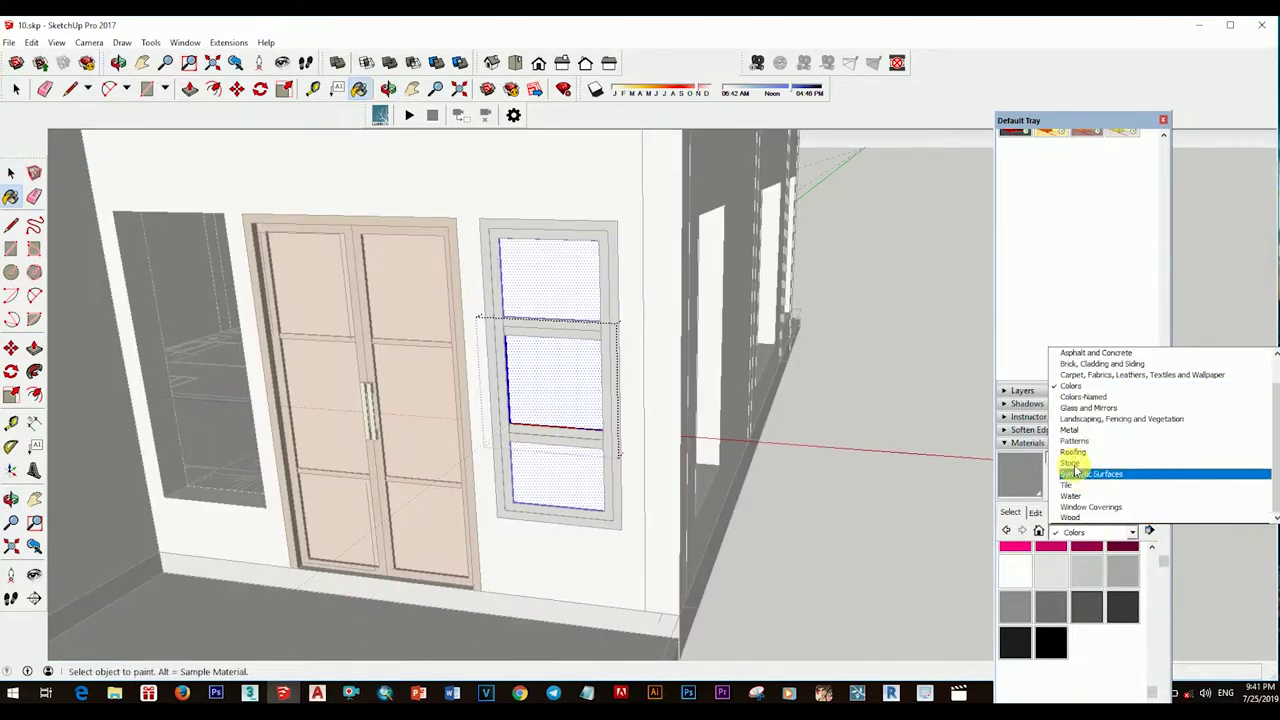
{"action": "left_click", "coordinate": [1090, 440]}
{"action": "left_click", "coordinate": [1086, 630]}
{"action": "left_click", "coordinate": [555, 380]}
Step: Select the glazed window and open its context menu
{"action": "scroll", "coordinate": [843, 380], "scroll_direction": "down", "scroll_amount": 3}
{"action": "middle_click_drag", "start_coordinate": [843, 380], "coordinate": [600, 383]}
{"action": "key", "text": "space"}
{"action": "scroll", "coordinate": [600, 383], "scroll_direction": "up", "scroll_amount": 3}
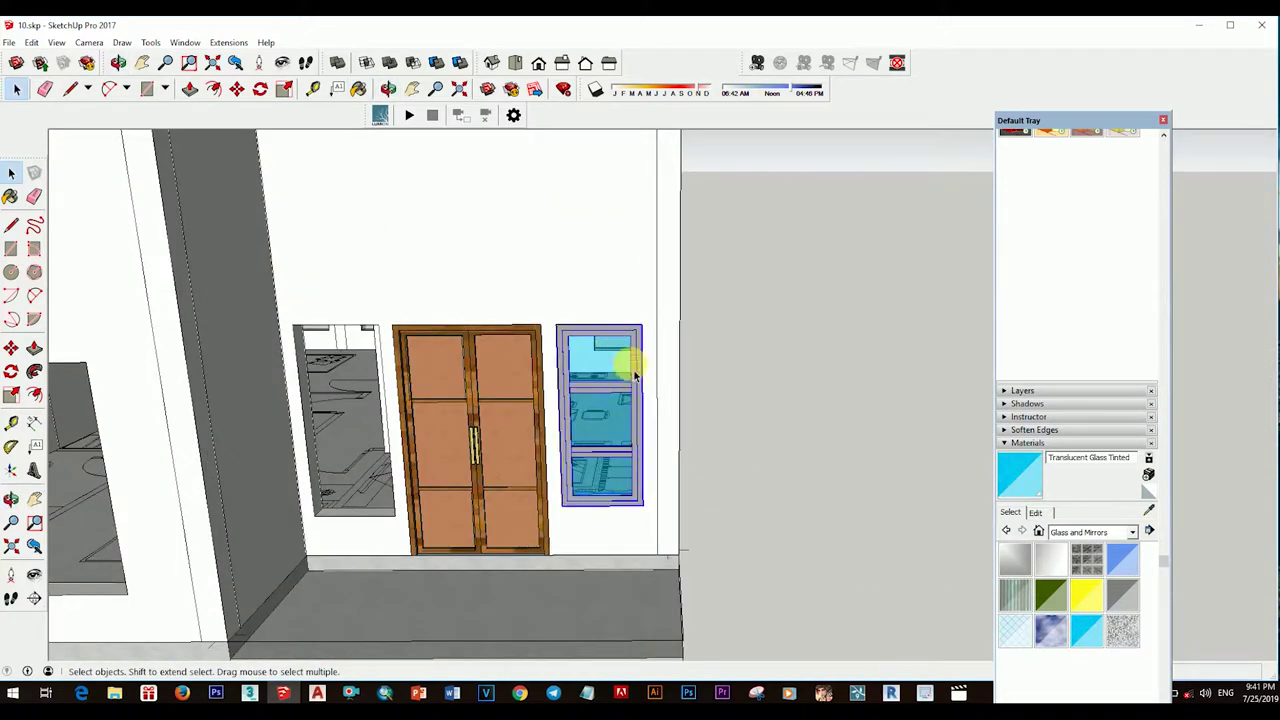
{"action": "left_click", "coordinate": [449, 349]}
{"action": "middle_click_drag", "start_coordinate": [449, 349], "coordinate": [577, 343]}
{"action": "scroll", "coordinate": [534, 480], "scroll_direction": "up", "scroll_amount": 3}
{"action": "scroll", "coordinate": [534, 476], "scroll_direction": "up", "scroll_amount": 2}
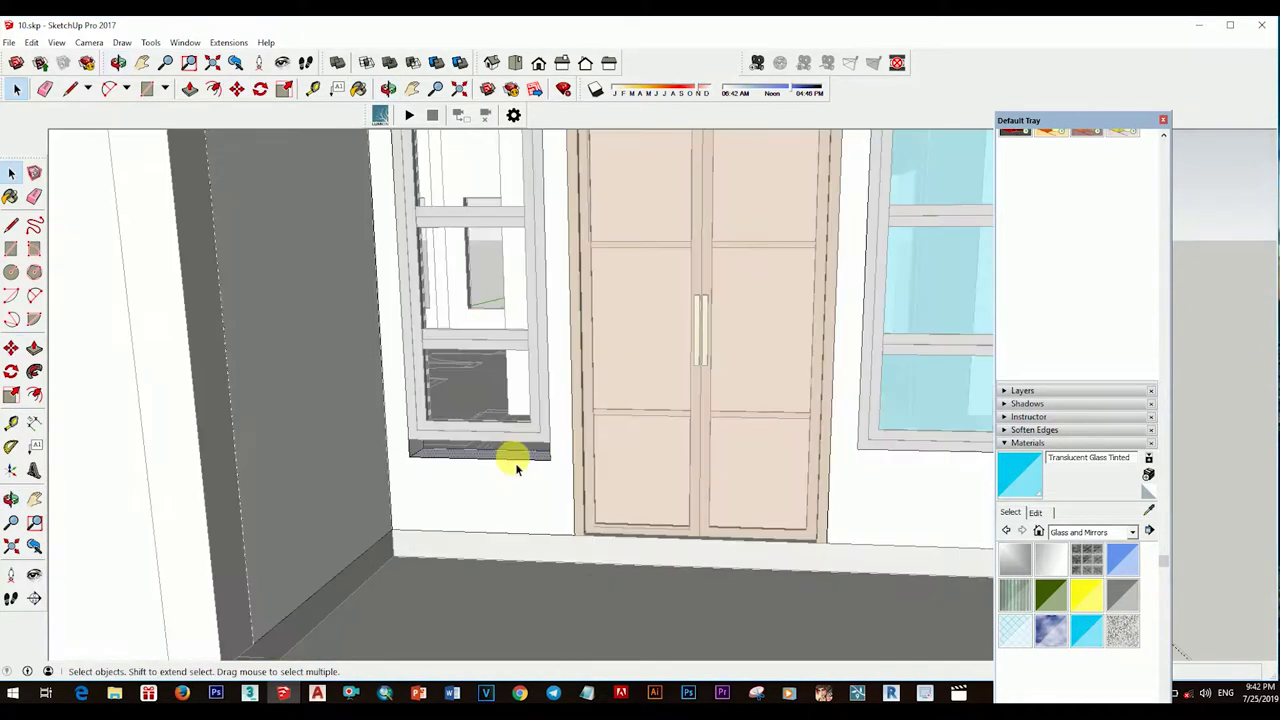
{"action": "scroll", "coordinate": [791, 429], "scroll_direction": "down", "scroll_amount": 5}
{"action": "middle_click_drag", "start_coordinate": [791, 429], "coordinate": [578, 410]}
{"action": "scroll", "coordinate": [578, 410], "scroll_direction": "up", "scroll_amount": 3}
{"action": "right_click", "coordinate": [651, 443]}
Step: Copy the glazed window into the opening left of the front door
{"action": "left_click", "coordinate": [737, 306]}
{"action": "key", "text": "space"}
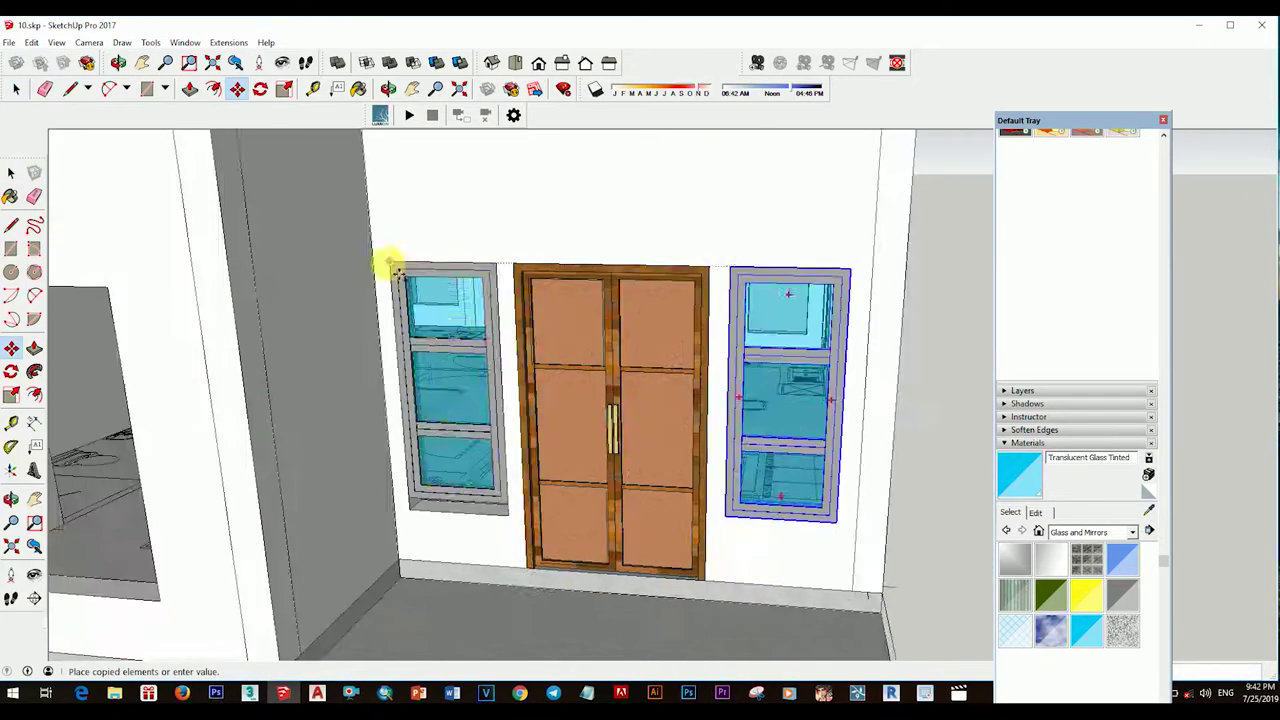
{"action": "scroll", "coordinate": [457, 271], "scroll_direction": "up", "scroll_amount": 3}
{"action": "left_click", "coordinate": [527, 447]}
{"action": "scroll", "coordinate": [518, 437], "scroll_direction": "down", "scroll_amount": 5}
Step: Rotate and reposition a window copy out in front of the house
{"action": "middle_click_drag", "start_coordinate": [518, 437], "coordinate": [576, 485]}
{"action": "scroll", "coordinate": [583, 430], "scroll_direction": "up", "scroll_amount": 2}
{"action": "key", "text": "q"}
{"action": "mouse_move", "coordinate": [583, 430]}
{"action": "left_mouse_down"}
{"action": "mouse_move", "coordinate": [785, 485]}
{"action": "mouse_move", "coordinate": [586, 443]}
{"action": "left_mouse_up"}
{"action": "key", "text": "m"}
{"action": "scroll", "coordinate": [606, 486], "scroll_direction": "up", "scroll_amount": 3}
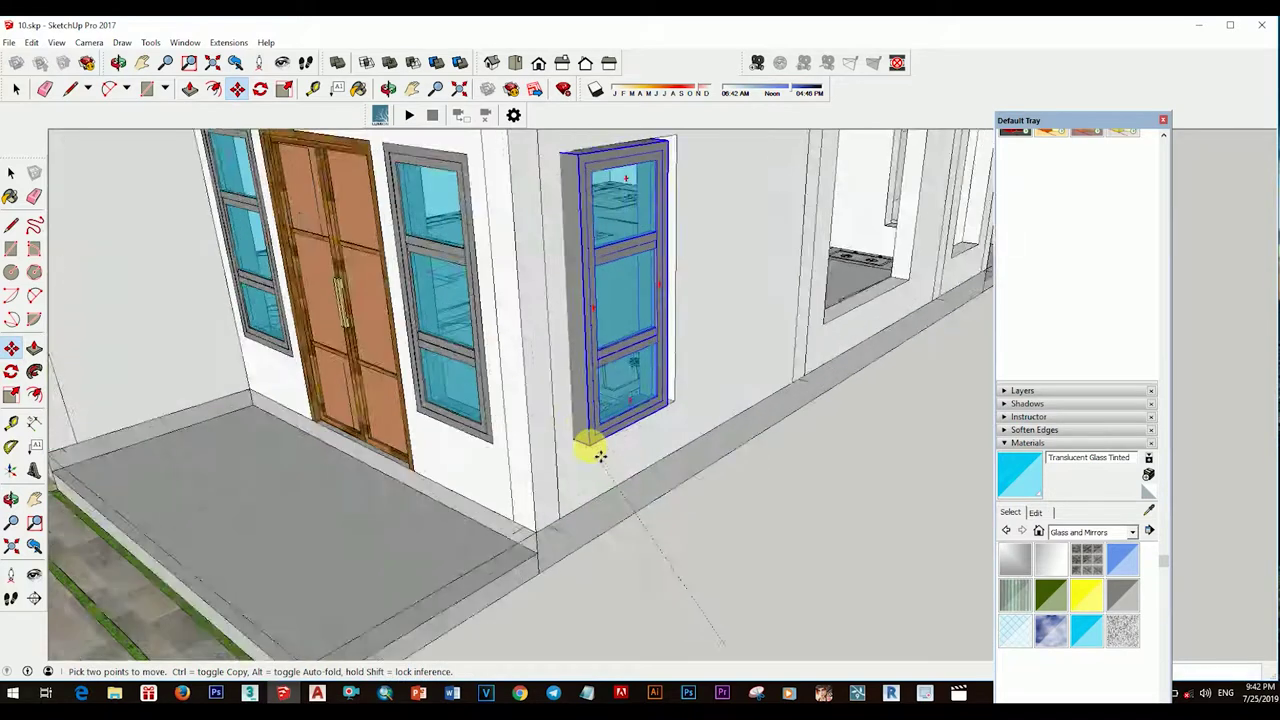
{"action": "key", "text": "space"}
Step: Orbit around to inspect the side wall and its window openings
{"action": "mouse_move", "coordinate": [723, 449]}
{"action": "middle_mouse_down"}
{"action": "mouse_move", "coordinate": [648, 456]}
{"action": "mouse_move", "coordinate": [400, 409]}
{"action": "middle_mouse_up"}
{"action": "scroll", "coordinate": [595, 393], "scroll_direction": "up", "scroll_amount": 4}
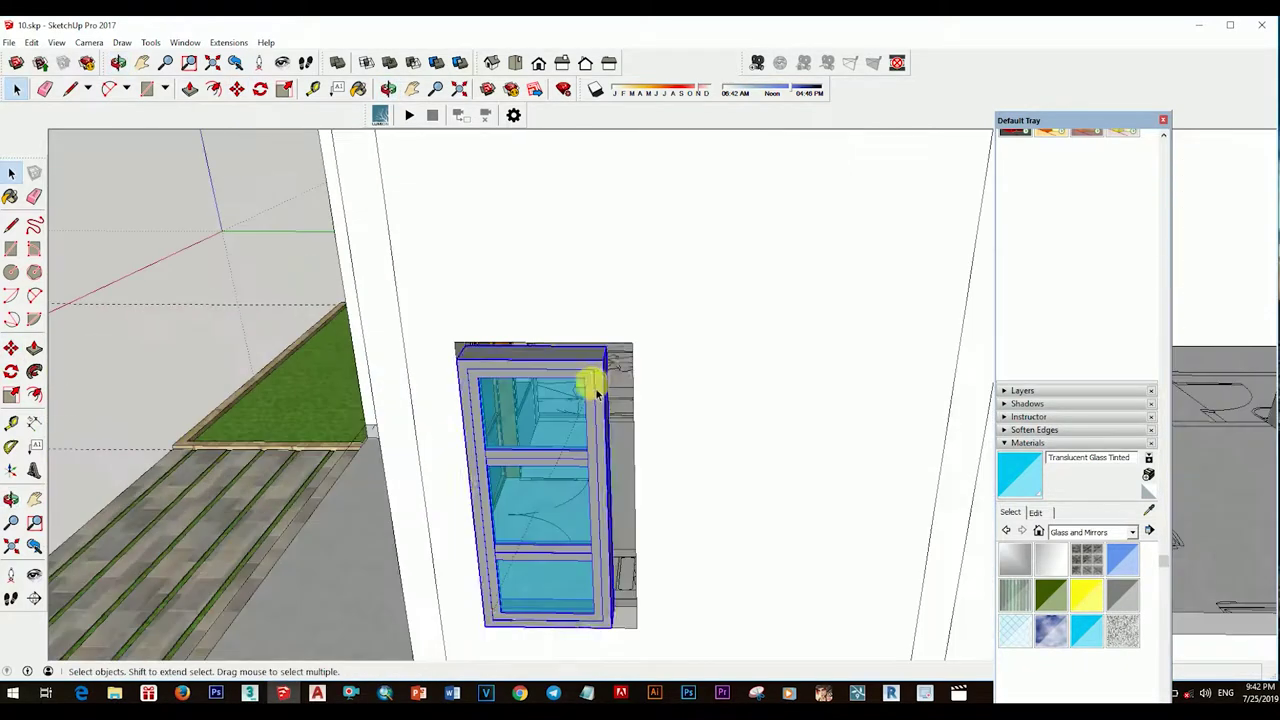
{"action": "scroll", "coordinate": [613, 362], "scroll_direction": "up", "scroll_amount": 2}
{"action": "scroll", "coordinate": [612, 366], "scroll_direction": "down", "scroll_amount": 3}
{"action": "scroll", "coordinate": [674, 380], "scroll_direction": "down", "scroll_amount": 2}
{"action": "key", "text": "space"}
{"action": "scroll", "coordinate": [660, 369], "scroll_direction": "up", "scroll_amount": 3}
{"action": "middle_click_drag", "start_coordinate": [580, 449], "coordinate": [632, 416]}
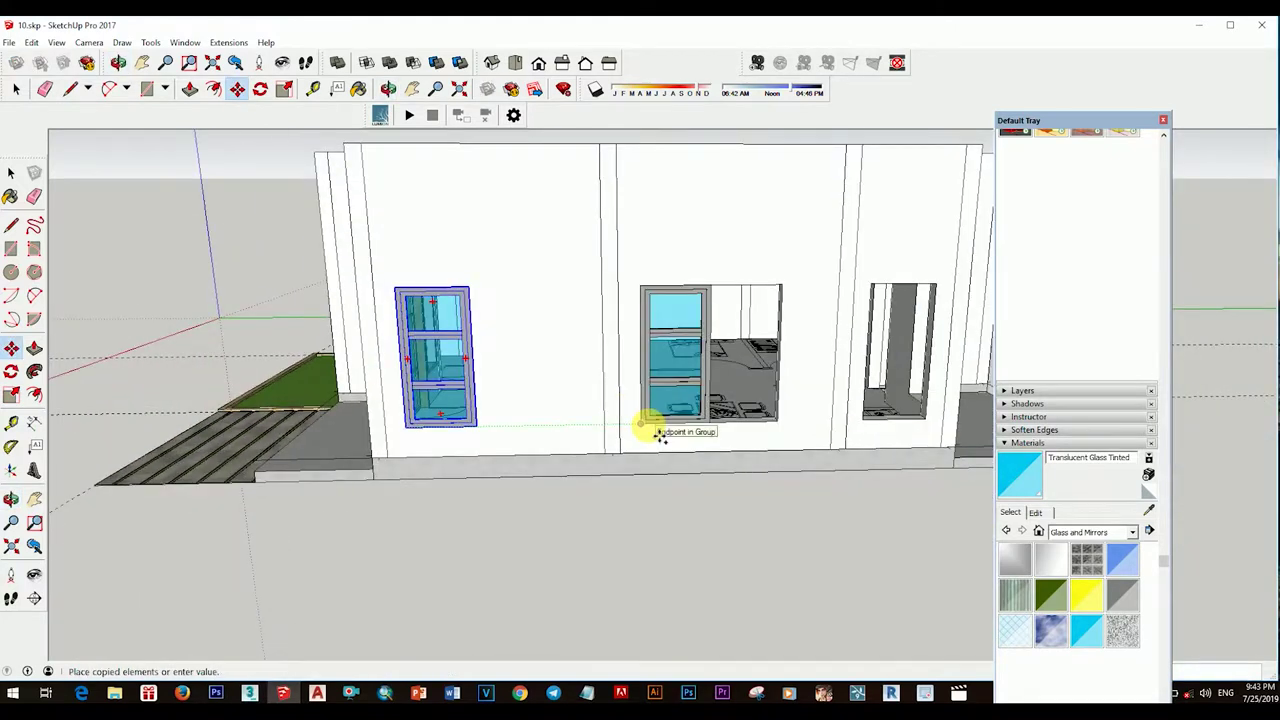
{"action": "mouse_move", "coordinate": [789, 512]}
{"action": "middle_mouse_down"}
{"action": "mouse_move", "coordinate": [671, 400]}
{"action": "mouse_move", "coordinate": [707, 518]}
{"action": "mouse_move", "coordinate": [700, 486]}
{"action": "mouse_move", "coordinate": [500, 437]}
{"action": "middle_mouse_up"}
{"action": "scroll", "coordinate": [704, 428], "scroll_direction": "up", "scroll_amount": 3}
{"action": "scroll", "coordinate": [963, 523], "scroll_direction": "down", "scroll_amount": 3}
{"action": "scroll", "coordinate": [706, 487], "scroll_direction": "up", "scroll_amount": 4}
{"action": "scroll", "coordinate": [705, 487], "scroll_direction": "up", "scroll_amount": 2}
{"action": "scroll", "coordinate": [694, 471], "scroll_direction": "down", "scroll_amount": 2}
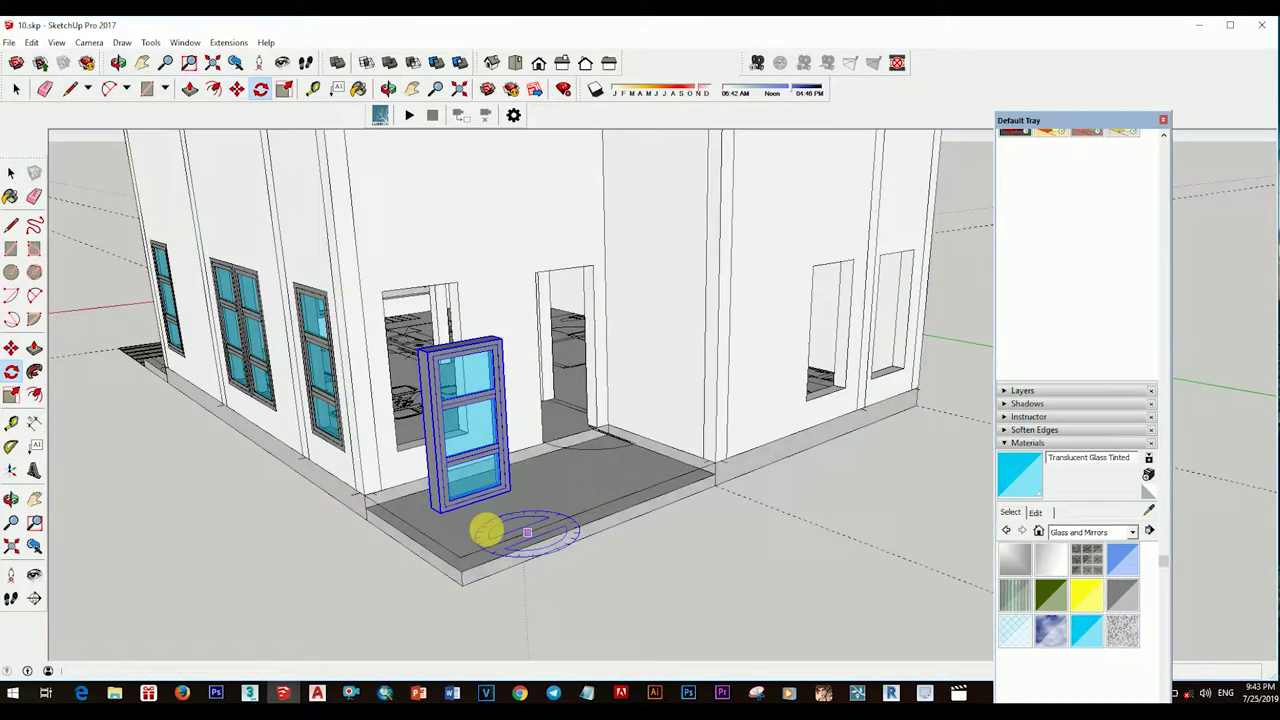
Step: Copy the window from its corner onto the wall beside the side entrance slab
{"action": "key", "text": "m"}
{"action": "scroll", "coordinate": [487, 530], "scroll_direction": "up", "scroll_amount": 3}
{"action": "scroll", "coordinate": [457, 466], "scroll_direction": "up", "scroll_amount": 2}
{"action": "scroll", "coordinate": [463, 466], "scroll_direction": "up", "scroll_amount": 1}
{"action": "scroll", "coordinate": [345, 432], "scroll_direction": "up", "scroll_amount": 3}
{"action": "left_click", "coordinate": [345, 432]}
{"action": "scroll", "coordinate": [666, 510], "scroll_direction": "down", "scroll_amount": 5}
{"action": "scroll", "coordinate": [686, 486], "scroll_direction": "down", "scroll_amount": 2}
{"action": "key", "text": "ctrl"}
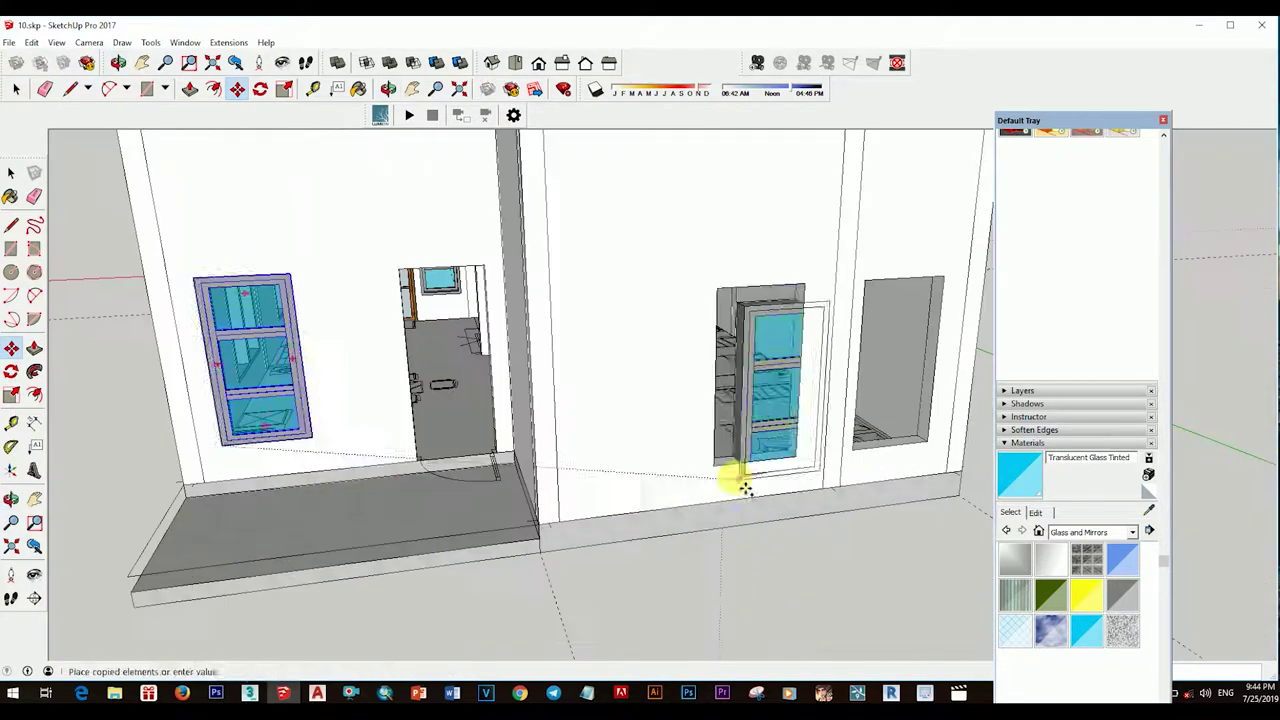
{"action": "left_click", "coordinate": [717, 474]}
{"action": "scroll", "coordinate": [914, 566], "scroll_direction": "up", "scroll_amount": 3}
{"action": "key", "text": "space"}
{"action": "scroll", "coordinate": [849, 594], "scroll_direction": "down", "scroll_amount": 5}
Step: Orbit to a front view to check the double glazed window above the planter
{"action": "middle_click_drag", "start_coordinate": [849, 594], "coordinate": [717, 527]}
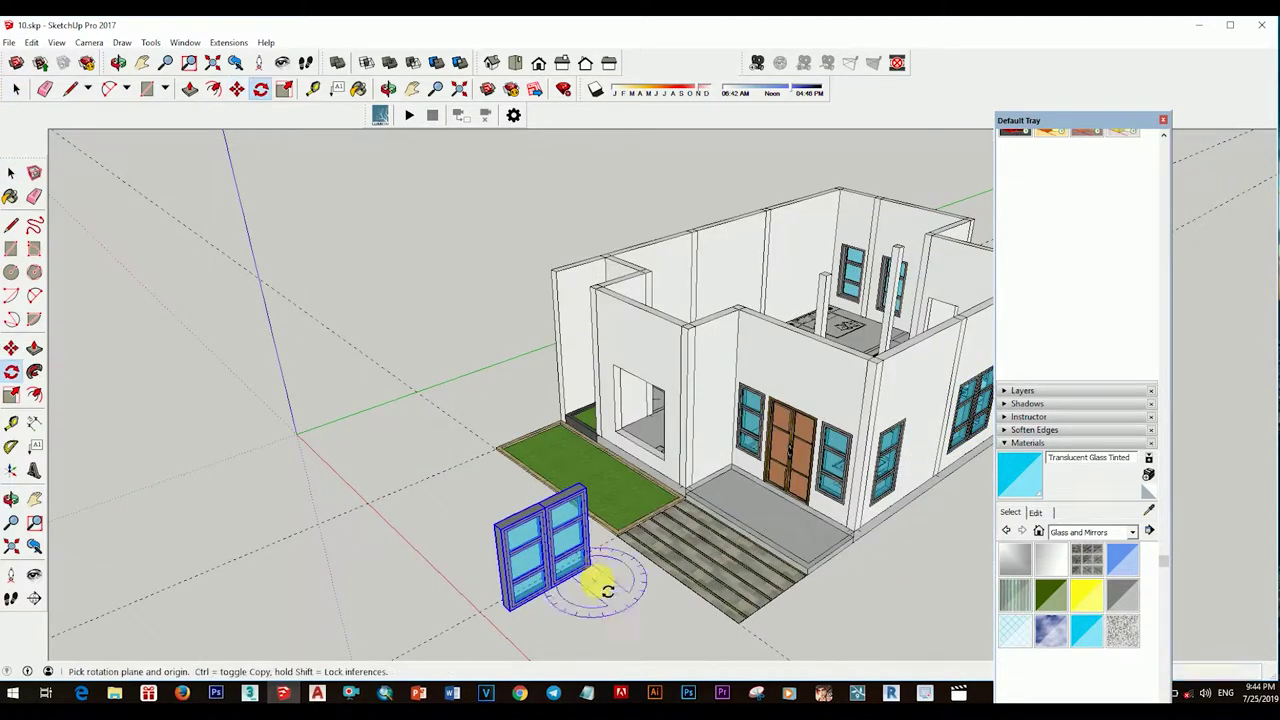
{"action": "scroll", "coordinate": [770, 608], "scroll_direction": "up", "scroll_amount": 3}
{"action": "key", "text": "space"}
{"action": "scroll", "coordinate": [663, 509], "scroll_direction": "up", "scroll_amount": 3}
{"action": "scroll", "coordinate": [811, 491], "scroll_direction": "up", "scroll_amount": 3}
{"action": "scroll", "coordinate": [866, 520], "scroll_direction": "up", "scroll_amount": 3}
{"action": "key", "text": "space"}
{"action": "scroll", "coordinate": [850, 515], "scroll_direction": "down", "scroll_amount": 5}
{"action": "scroll", "coordinate": [586, 429], "scroll_direction": "down", "scroll_amount": 3}
Step: Orbit around the house to view the door copy on the side platform
{"action": "mouse_move", "coordinate": [586, 429]}
{"action": "middle_mouse_down"}
{"action": "mouse_move", "coordinate": [600, 523]}
{"action": "mouse_move", "coordinate": [605, 508]}
{"action": "mouse_move", "coordinate": [723, 552]}
{"action": "mouse_move", "coordinate": [663, 429]}
{"action": "mouse_move", "coordinate": [643, 551]}
{"action": "middle_mouse_up"}
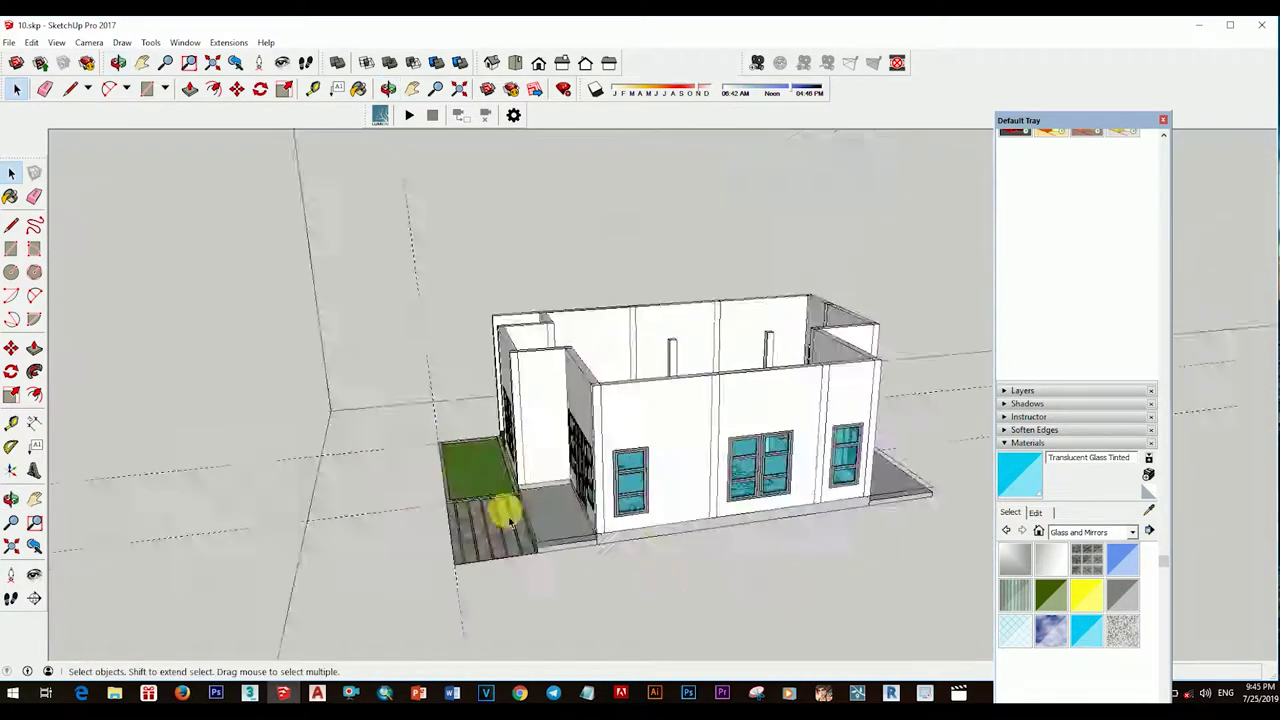
{"action": "scroll", "coordinate": [770, 430], "scroll_direction": "up", "scroll_amount": 5}
{"action": "scroll", "coordinate": [770, 430], "scroll_direction": "up", "scroll_amount": 5}
{"action": "scroll", "coordinate": [690, 530], "scroll_direction": "up", "scroll_amount": 2}
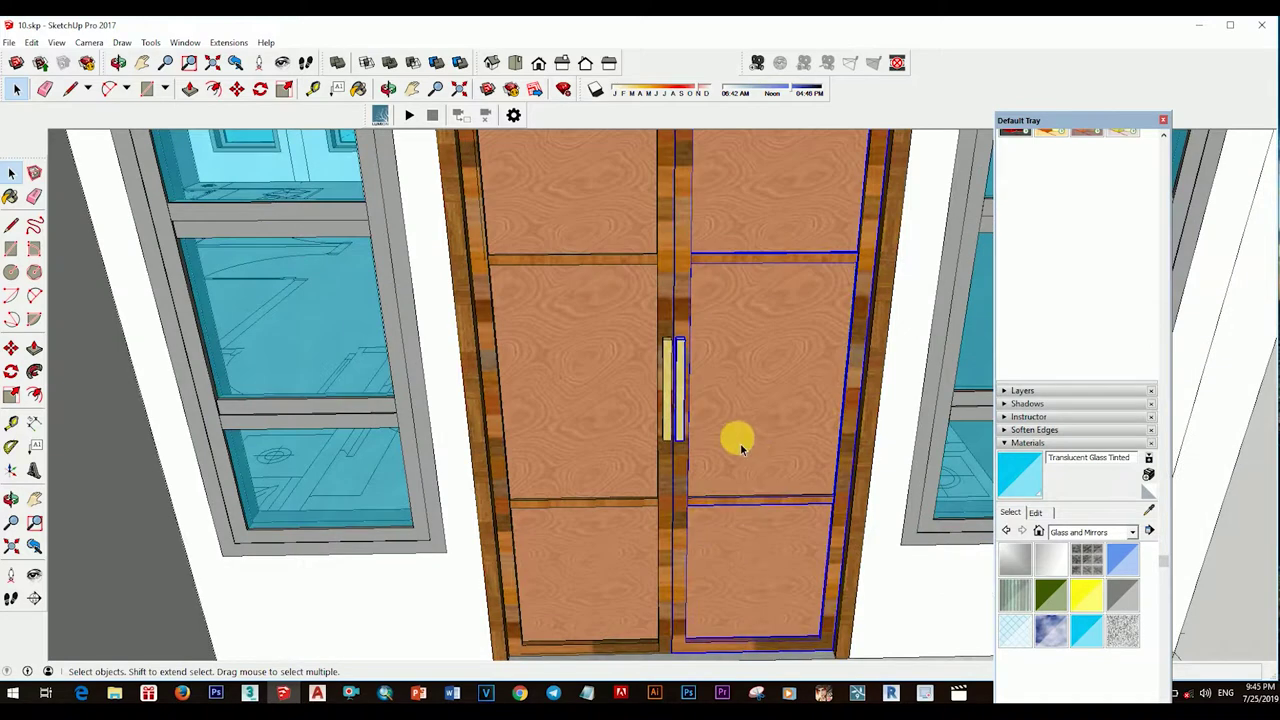
{"action": "scroll", "coordinate": [755, 480], "scroll_direction": "down", "scroll_amount": 3}
{"action": "scroll", "coordinate": [700, 510], "scroll_direction": "down", "scroll_amount": 3}
{"action": "scroll", "coordinate": [630, 492], "scroll_direction": "down", "scroll_amount": 2}
{"action": "scroll", "coordinate": [634, 495], "scroll_direction": "up", "scroll_amount": 2}
{"action": "scroll", "coordinate": [634, 500], "scroll_direction": "up", "scroll_amount": 3}
{"action": "mouse_move", "coordinate": [609, 543]}
{"action": "middle_mouse_down"}
{"action": "mouse_move", "coordinate": [523, 586]}
{"action": "mouse_move", "coordinate": [760, 427]}
{"action": "middle_mouse_up"}
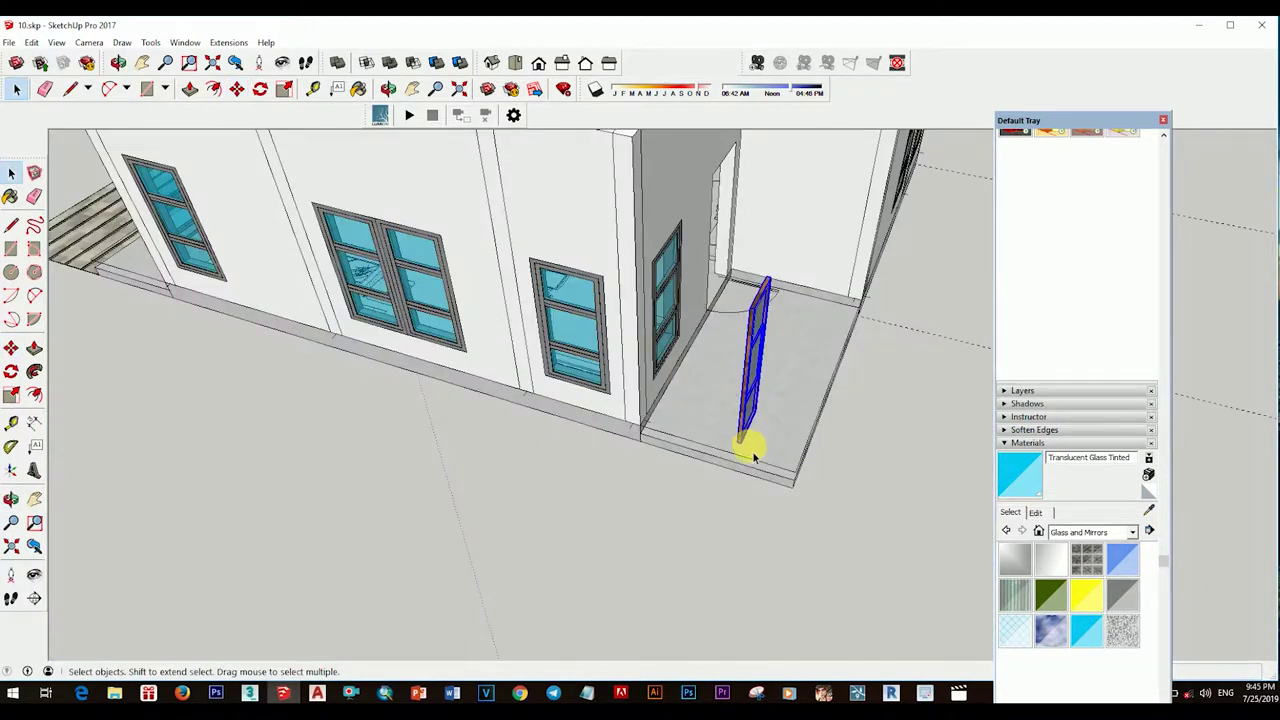
Step: Select the wooden door and scale it to fit the doorway
{"action": "mouse_move", "coordinate": [878, 487]}
{"action": "middle_mouse_down"}
{"action": "mouse_move", "coordinate": [723, 429]}
{"action": "mouse_move", "coordinate": [783, 449]}
{"action": "middle_mouse_up"}
{"action": "left_click", "coordinate": [783, 449]}
{"action": "scroll", "coordinate": [757, 502], "scroll_direction": "up", "scroll_amount": 3}
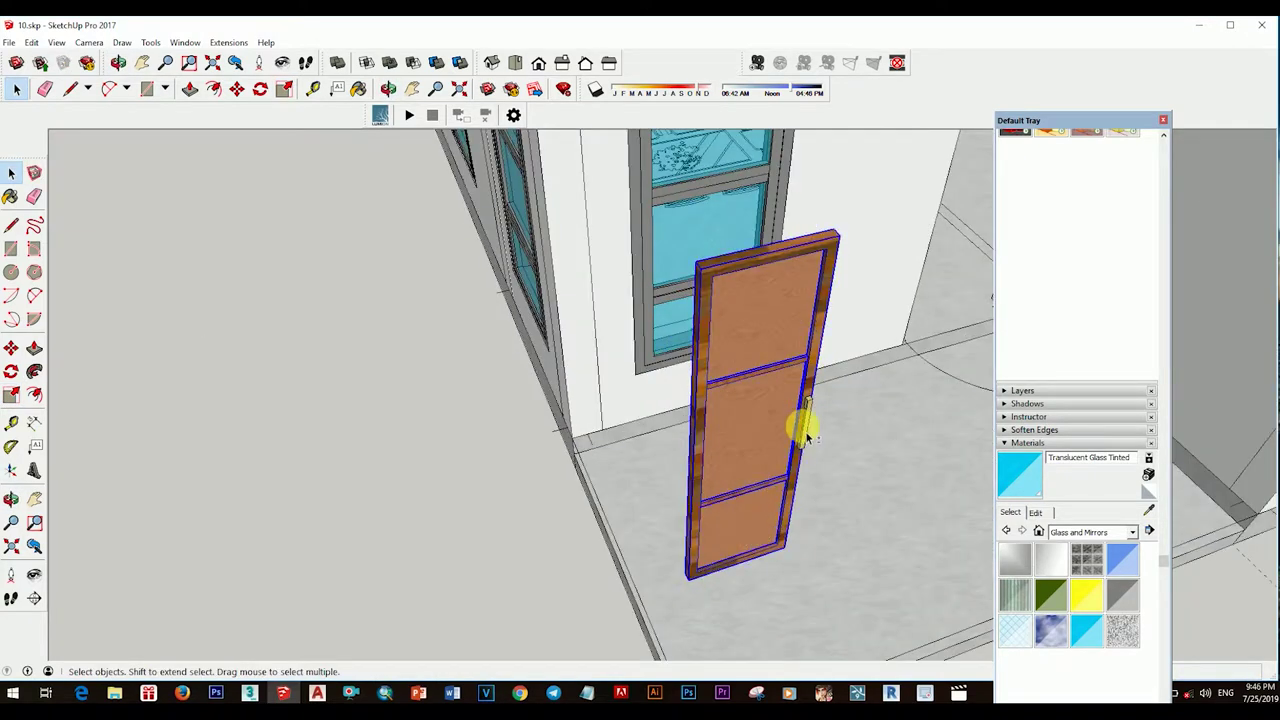
{"action": "middle_click_drag", "start_coordinate": [803, 352], "coordinate": [798, 502]}
{"action": "mouse_move", "coordinate": [858, 410]}
{"action": "middle_mouse_down"}
{"action": "mouse_move", "coordinate": [723, 429]}
{"action": "mouse_move", "coordinate": [663, 580]}
{"action": "middle_mouse_up"}
{"action": "key", "text": "s"}
{"action": "middle_click_drag", "start_coordinate": [680, 471], "coordinate": [870, 460]}
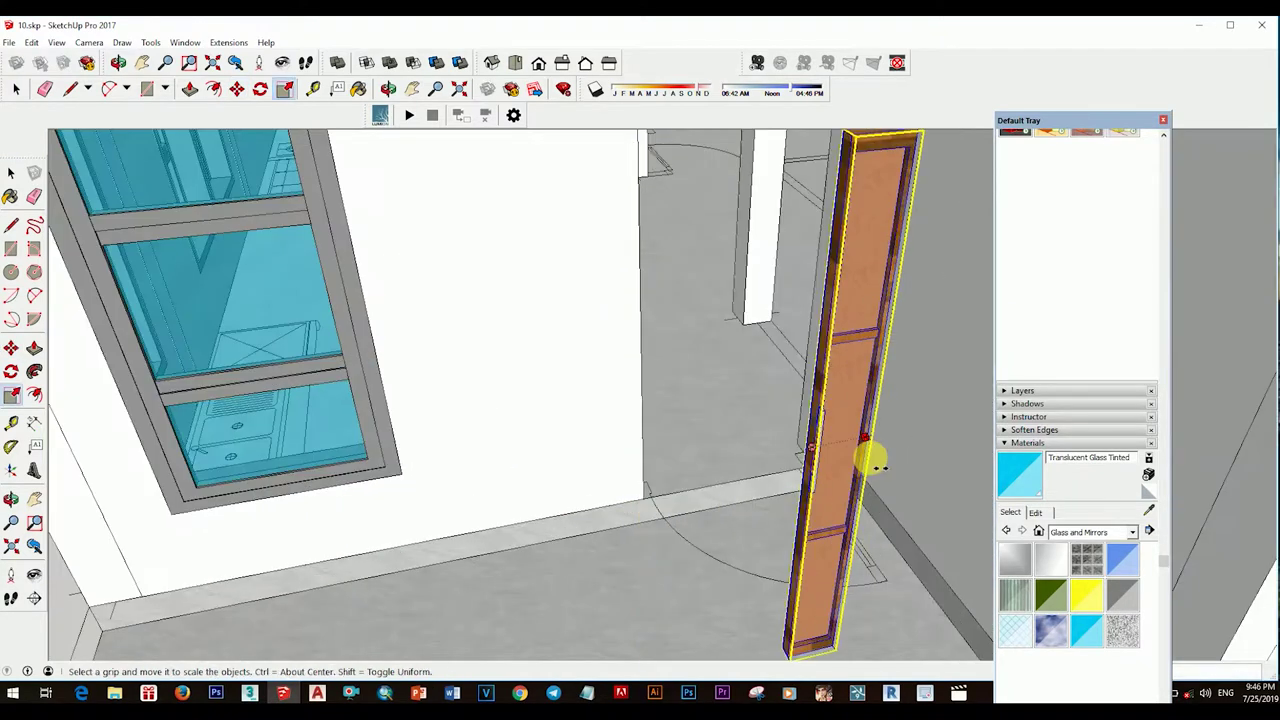
{"action": "scroll", "coordinate": [873, 468], "scroll_direction": "down", "scroll_amount": 5}
{"action": "mouse_move", "coordinate": [709, 509]}
{"action": "middle_mouse_down"}
{"action": "mouse_move", "coordinate": [737, 363]}
{"action": "mouse_move", "coordinate": [757, 471]}
{"action": "mouse_move", "coordinate": [742, 440]}
{"action": "middle_mouse_up"}
Step: Make the glass panel into a component
{"action": "key", "text": "space"}
{"action": "right_click", "coordinate": [757, 430]}
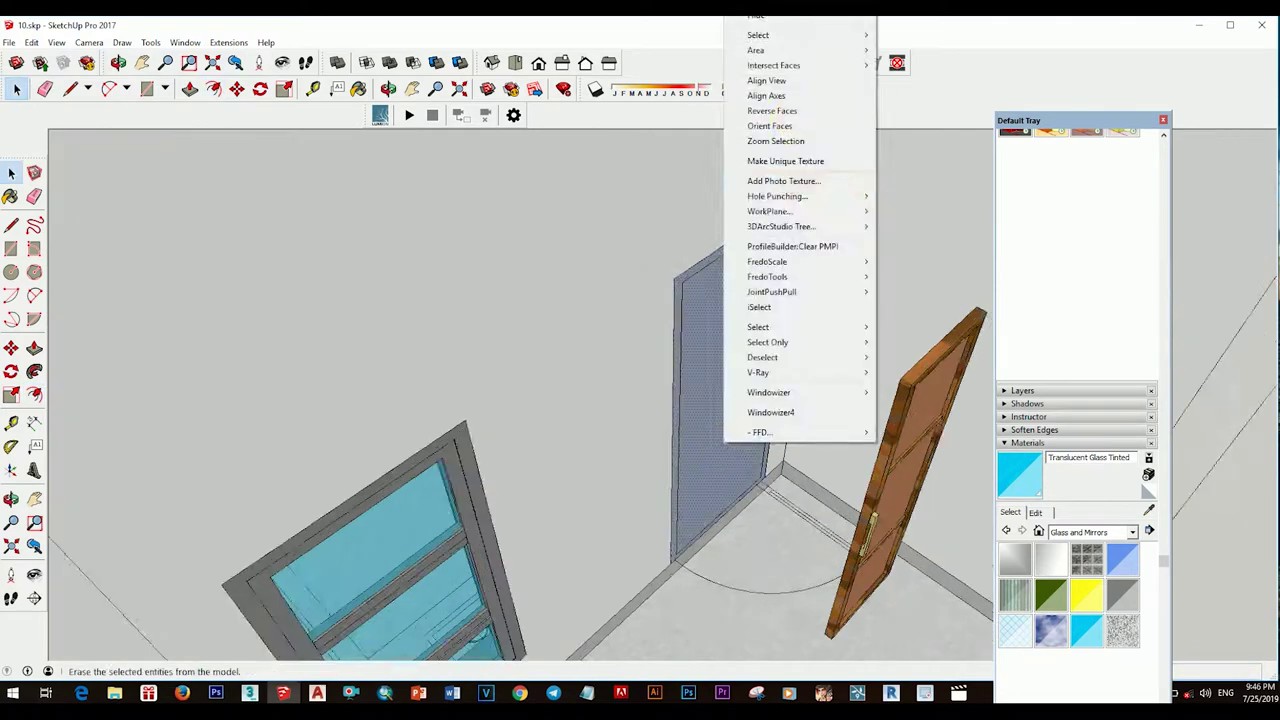
{"action": "key", "text": "Escape"}
{"action": "scroll", "coordinate": [761, 457], "scroll_direction": "up", "scroll_amount": 5}
{"action": "key", "text": "space"}
{"action": "scroll", "coordinate": [728, 470], "scroll_direction": "down", "scroll_amount": 3}
{"action": "right_click", "coordinate": [745, 465]}
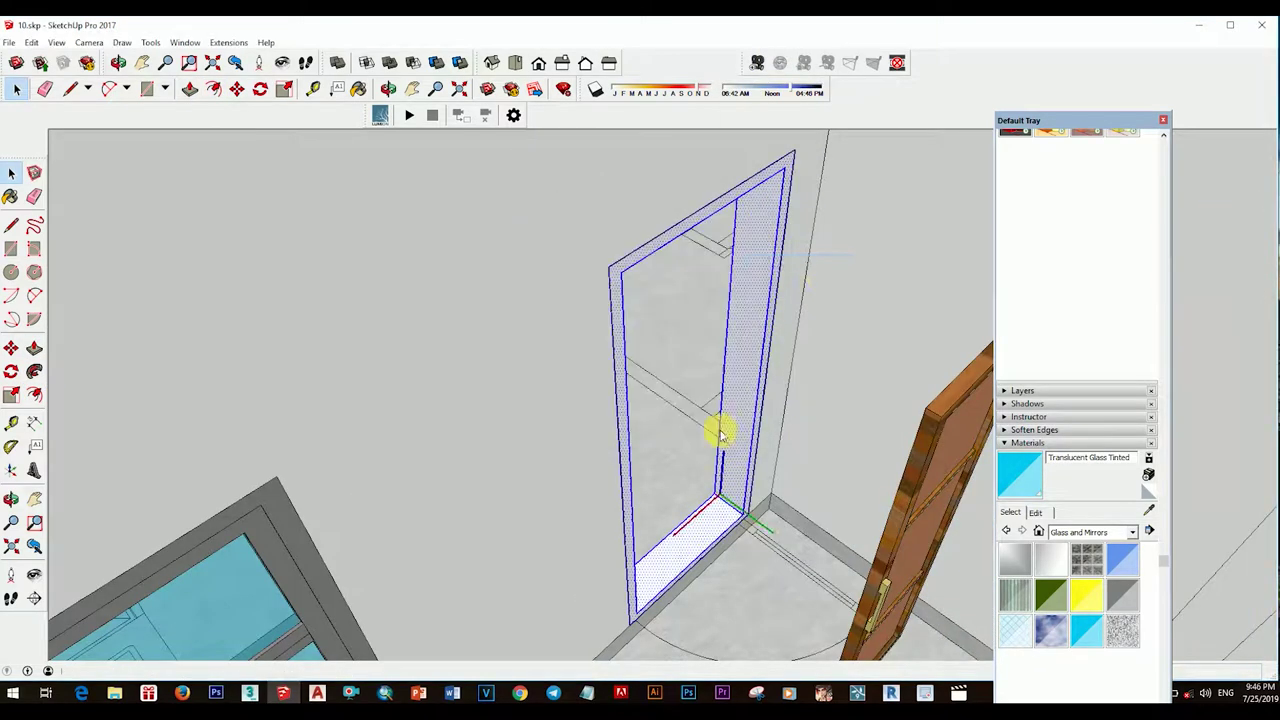
{"action": "left_click", "coordinate": [676, 424]}
{"action": "scroll", "coordinate": [771, 508], "scroll_direction": "down", "scroll_amount": 3}
Step: Select the wooden door and check it in the wall beside the window
{"action": "middle_click_drag", "start_coordinate": [771, 508], "coordinate": [617, 437]}
{"action": "scroll", "coordinate": [451, 349], "scroll_direction": "up", "scroll_amount": 3}
{"action": "mouse_move", "coordinate": [451, 349]}
{"action": "middle_mouse_down"}
{"action": "mouse_move", "coordinate": [520, 378]}
{"action": "mouse_move", "coordinate": [622, 510]}
{"action": "middle_mouse_up"}
{"action": "scroll", "coordinate": [622, 510], "scroll_direction": "up", "scroll_amount": 3}
{"action": "scroll", "coordinate": [618, 524], "scroll_direction": "down", "scroll_amount": 3}
{"action": "left_click", "coordinate": [623, 389]}
{"action": "mouse_move", "coordinate": [623, 389]}
{"action": "middle_mouse_down"}
{"action": "mouse_move", "coordinate": [566, 429]}
{"action": "mouse_move", "coordinate": [666, 429]}
{"action": "mouse_move", "coordinate": [527, 551]}
{"action": "middle_mouse_up"}
{"action": "scroll", "coordinate": [679, 422], "scroll_direction": "down", "scroll_amount": 3}
{"action": "scroll", "coordinate": [679, 422], "scroll_direction": "up", "scroll_amount": 3}
Step: Orbit out to a 3D view of the house with its windows and doors
{"action": "key", "text": "space"}
{"action": "scroll", "coordinate": [541, 440], "scroll_direction": "down", "scroll_amount": 5}
{"action": "mouse_move", "coordinate": [586, 391]}
{"action": "middle_mouse_down"}
{"action": "mouse_move", "coordinate": [491, 457]}
{"action": "mouse_move", "coordinate": [580, 366]}
{"action": "mouse_move", "coordinate": [563, 480]}
{"action": "mouse_move", "coordinate": [194, 357]}
{"action": "mouse_move", "coordinate": [660, 354]}
{"action": "mouse_move", "coordinate": [814, 437]}
{"action": "mouse_move", "coordinate": [434, 480]}
{"action": "mouse_move", "coordinate": [657, 511]}
{"action": "middle_mouse_up"}
{"action": "scroll", "coordinate": [791, 323], "scroll_direction": "up", "scroll_amount": 5}
{"action": "scroll", "coordinate": [633, 377], "scroll_direction": "down", "scroll_amount": 5}
{"action": "scroll", "coordinate": [657, 511], "scroll_direction": "up", "scroll_amount": 5}
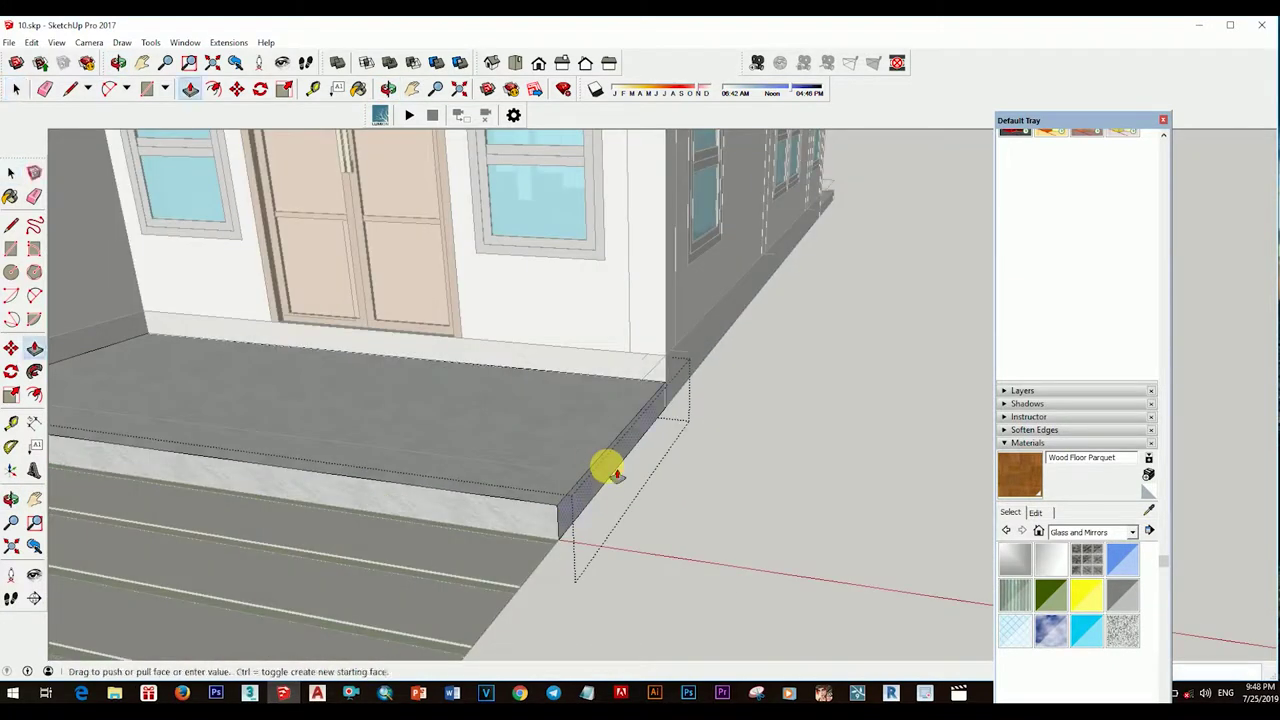
Step: Orbit around the house to bring the front-right porch corner into view
{"action": "key", "text": "space"}
{"action": "scroll", "coordinate": [600, 480], "scroll_direction": "down", "scroll_amount": 5}
{"action": "middle_click_drag", "start_coordinate": [600, 486], "coordinate": [620, 277]}
{"action": "scroll", "coordinate": [614, 500], "scroll_direction": "up", "scroll_amount": 5}
{"action": "scroll", "coordinate": [622, 555], "scroll_direction": "up", "scroll_amount": 2}
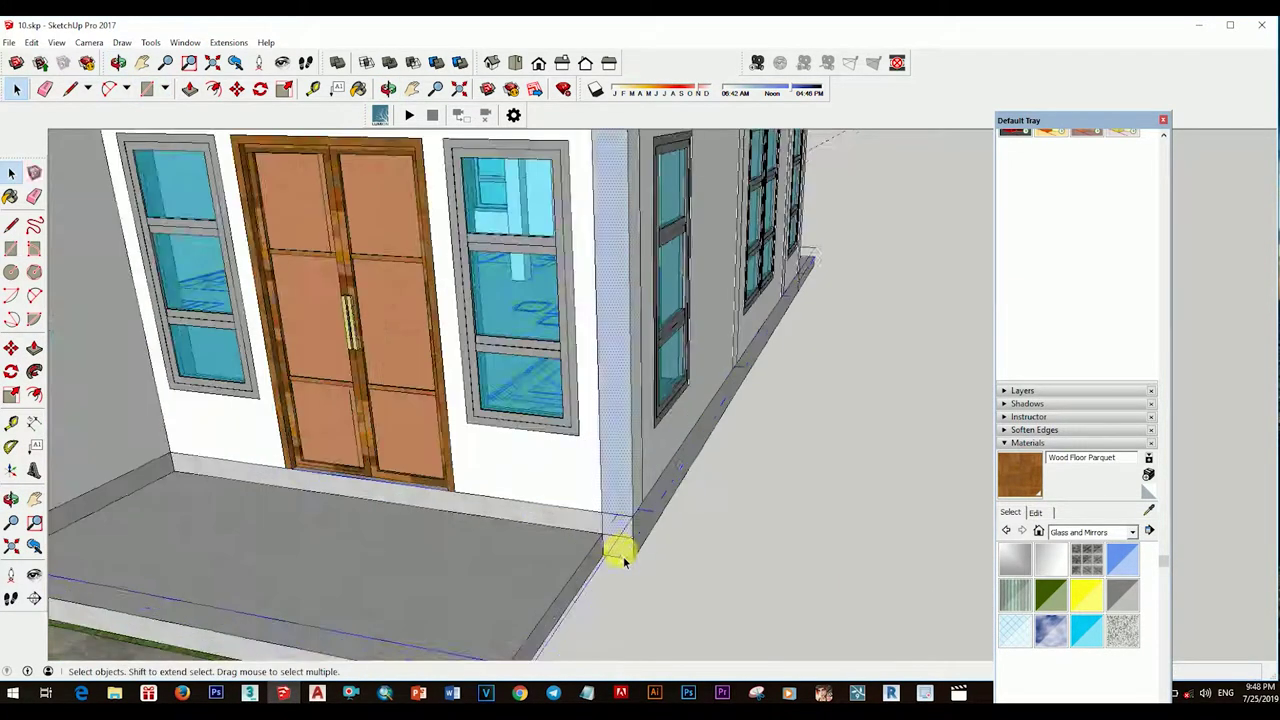
{"action": "scroll", "coordinate": [620, 555], "scroll_direction": "down", "scroll_amount": 3}
{"action": "middle_click_drag", "start_coordinate": [608, 557], "coordinate": [523, 586]}
{"action": "scroll", "coordinate": [634, 463], "scroll_direction": "down", "scroll_amount": 3}
{"action": "mouse_move", "coordinate": [634, 463]}
{"action": "middle_mouse_down"}
{"action": "mouse_move", "coordinate": [710, 550]}
{"action": "mouse_move", "coordinate": [829, 466]}
{"action": "mouse_move", "coordinate": [794, 391]}
{"action": "middle_mouse_up"}
{"action": "scroll", "coordinate": [790, 385], "scroll_direction": "up", "scroll_amount": 4}
Step: Push/pull the porch corner face up into a slim pillar at wall height
{"action": "key", "text": "p"}
{"action": "left_click", "coordinate": [777, 380]}
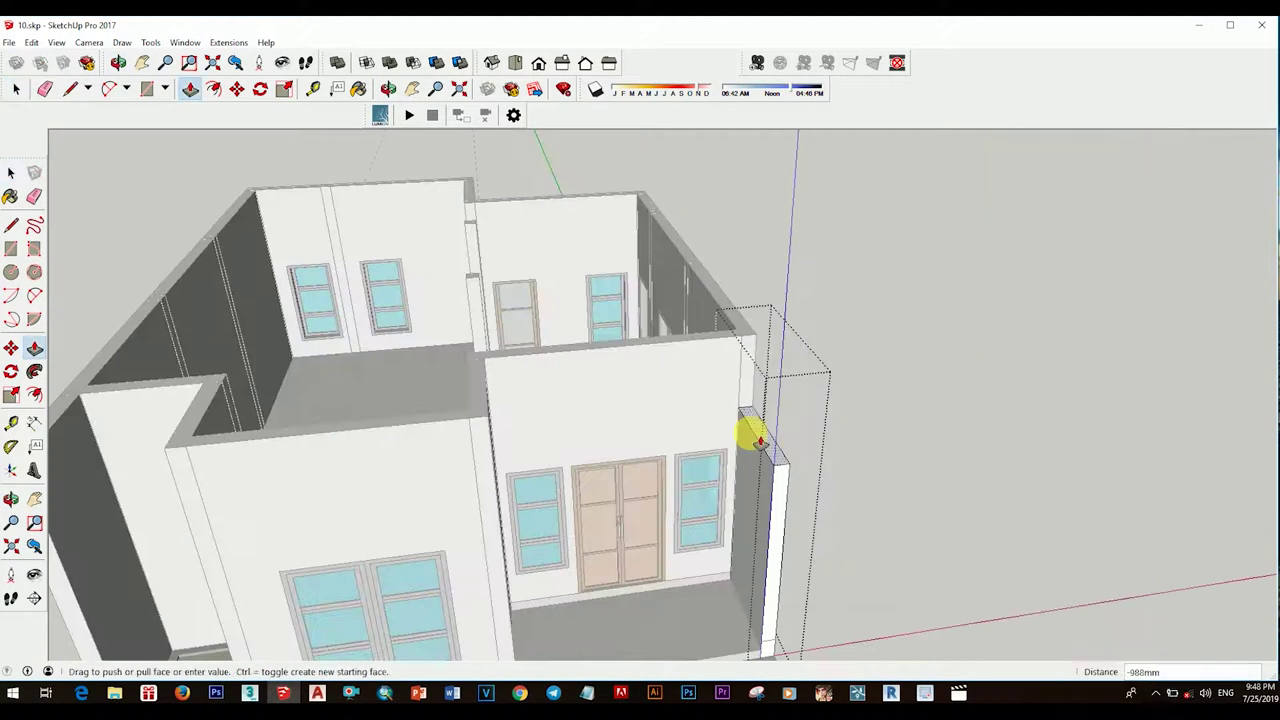
{"action": "key", "text": "Return"}
{"action": "key", "text": "space"}
{"action": "scroll", "coordinate": [840, 460], "scroll_direction": "down", "scroll_amount": 4}
{"action": "middle_click_drag", "start_coordinate": [866, 466], "coordinate": [811, 363]}
{"action": "scroll", "coordinate": [790, 420], "scroll_direction": "up", "scroll_amount": 4}
{"action": "left_click", "coordinate": [771, 438]}
{"action": "scroll", "coordinate": [714, 366], "scroll_direction": "down", "scroll_amount": 5}
{"action": "mouse_move", "coordinate": [714, 366]}
{"action": "middle_mouse_down"}
{"action": "mouse_move", "coordinate": [640, 400]}
{"action": "mouse_move", "coordinate": [609, 377]}
{"action": "mouse_move", "coordinate": [757, 534]}
{"action": "mouse_move", "coordinate": [751, 563]}
{"action": "mouse_move", "coordinate": [710, 578]}
{"action": "middle_mouse_up"}
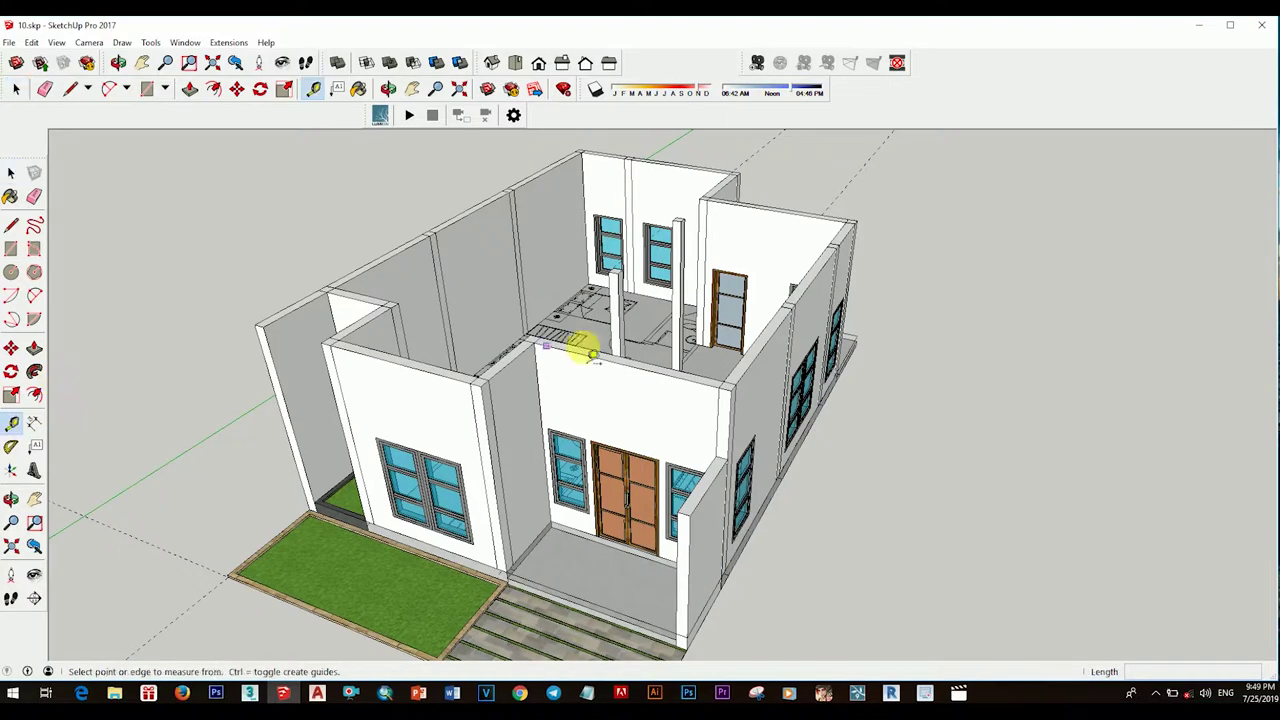
Step: Place Tape Measure guides for the porch roof across the front facade
{"action": "key", "text": "space"}
{"action": "scroll", "coordinate": [610, 440], "scroll_direction": "up", "scroll_amount": 1}
{"action": "middle_click_drag", "start_coordinate": [712, 497], "coordinate": [661, 543]}
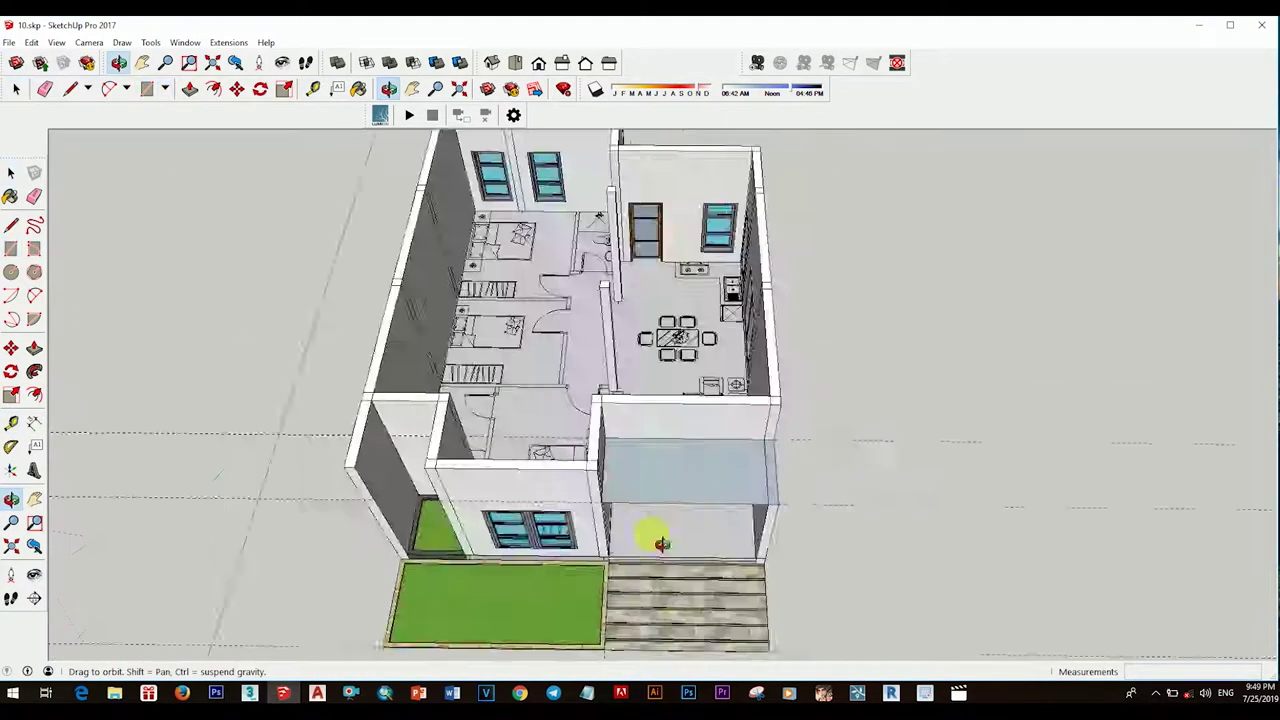
{"action": "key", "text": "t"}
{"action": "scroll", "coordinate": [775, 462], "scroll_direction": "up", "scroll_amount": 3}
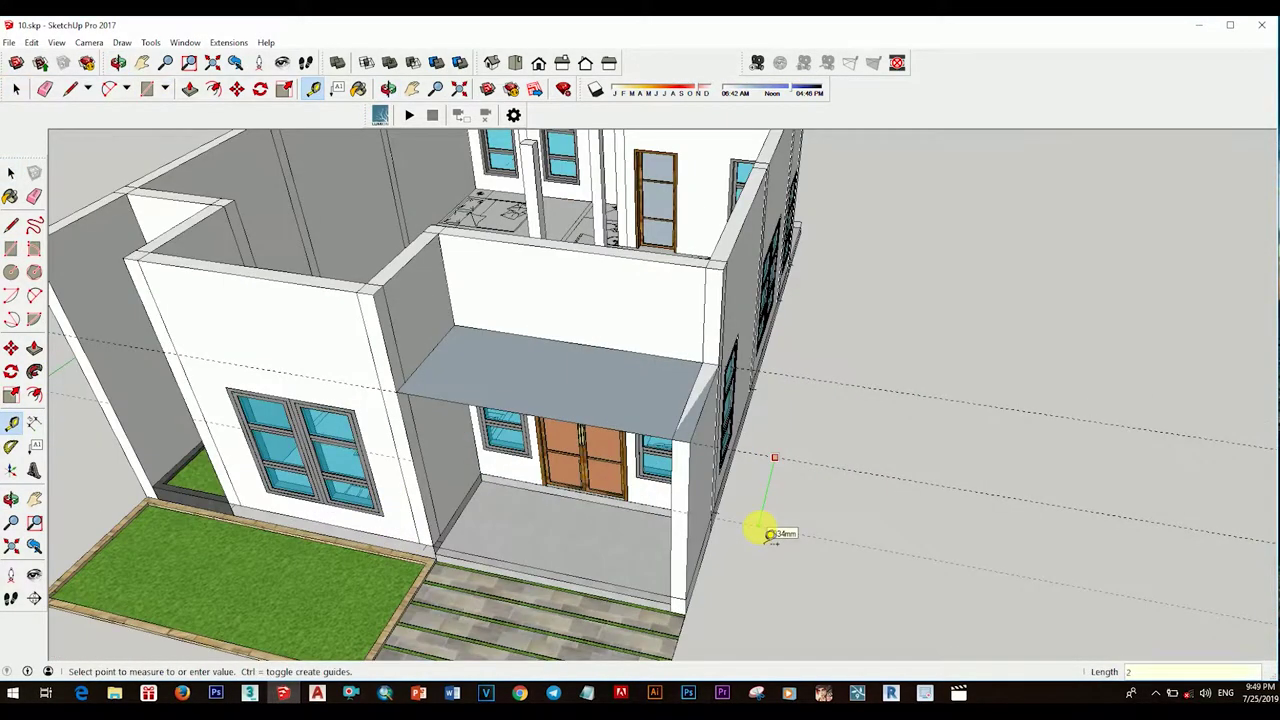
{"action": "key", "text": "space"}
{"action": "middle_click_drag", "start_coordinate": [768, 534], "coordinate": [486, 443]}
{"action": "scroll", "coordinate": [772, 517], "scroll_direction": "up", "scroll_amount": 3}
{"action": "mouse_move", "coordinate": [732, 465]}
{"action": "middle_mouse_down"}
{"action": "mouse_move", "coordinate": [871, 477]}
{"action": "mouse_move", "coordinate": [514, 214]}
{"action": "mouse_move", "coordinate": [571, 257]}
{"action": "mouse_move", "coordinate": [780, 302]}
{"action": "mouse_move", "coordinate": [856, 425]}
{"action": "mouse_move", "coordinate": [766, 354]}
{"action": "mouse_move", "coordinate": [726, 380]}
{"action": "mouse_move", "coordinate": [809, 314]}
{"action": "mouse_move", "coordinate": [706, 425]}
{"action": "mouse_move", "coordinate": [429, 346]}
{"action": "mouse_move", "coordinate": [611, 331]}
{"action": "mouse_move", "coordinate": [669, 391]}
{"action": "mouse_move", "coordinate": [621, 346]}
{"action": "mouse_move", "coordinate": [657, 580]}
{"action": "mouse_move", "coordinate": [534, 314]}
{"action": "middle_mouse_up"}
{"action": "scroll", "coordinate": [540, 340], "scroll_direction": "up", "scroll_amount": 4}
Step: Move the porch roof slab 500 mm and push/pull it to thickness
{"action": "key", "text": "m"}
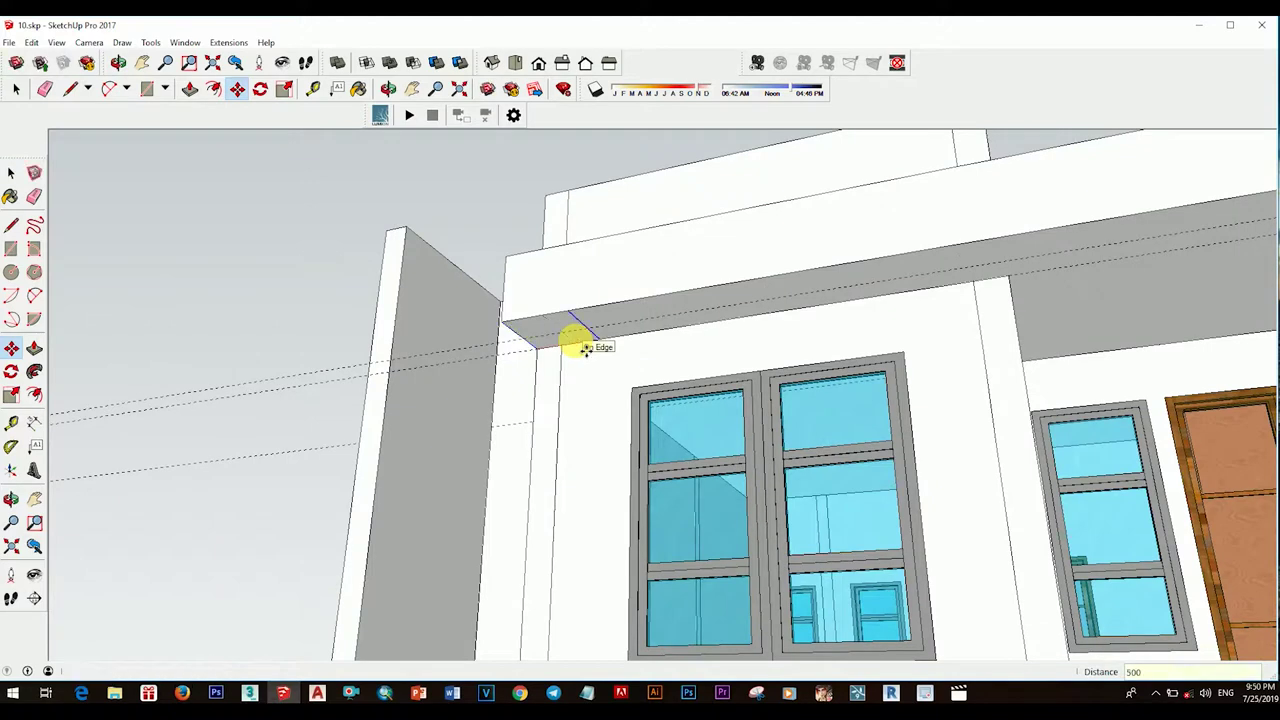
{"action": "key", "text": "p"}
{"action": "scroll", "coordinate": [585, 349], "scroll_direction": "down", "scroll_amount": 5}
{"action": "scroll", "coordinate": [666, 580], "scroll_direction": "up", "scroll_amount": 5}
{"action": "mouse_move", "coordinate": [666, 580]}
{"action": "middle_mouse_down"}
{"action": "mouse_move", "coordinate": [704, 612]}
{"action": "mouse_move", "coordinate": [478, 511]}
{"action": "mouse_move", "coordinate": [443, 531]}
{"action": "mouse_move", "coordinate": [471, 520]}
{"action": "mouse_move", "coordinate": [791, 200]}
{"action": "mouse_move", "coordinate": [346, 291]}
{"action": "mouse_move", "coordinate": [534, 397]}
{"action": "middle_mouse_up"}
Step: Orbit in to inspect the flat porch roof slab over the front facade
{"action": "key", "text": "space"}
{"action": "scroll", "coordinate": [478, 511], "scroll_direction": "down", "scroll_amount": 3}
{"action": "scroll", "coordinate": [490, 530], "scroll_direction": "up", "scroll_amount": 3}
{"action": "scroll", "coordinate": [523, 508], "scroll_direction": "down", "scroll_amount": 3}
{"action": "scroll", "coordinate": [862, 393], "scroll_direction": "up", "scroll_amount": 3}
{"action": "scroll", "coordinate": [862, 393], "scroll_direction": "down", "scroll_amount": 5}
{"action": "scroll", "coordinate": [720, 386], "scroll_direction": "up", "scroll_amount": 4}
{"action": "middle_click_drag", "start_coordinate": [720, 386], "coordinate": [749, 437]}
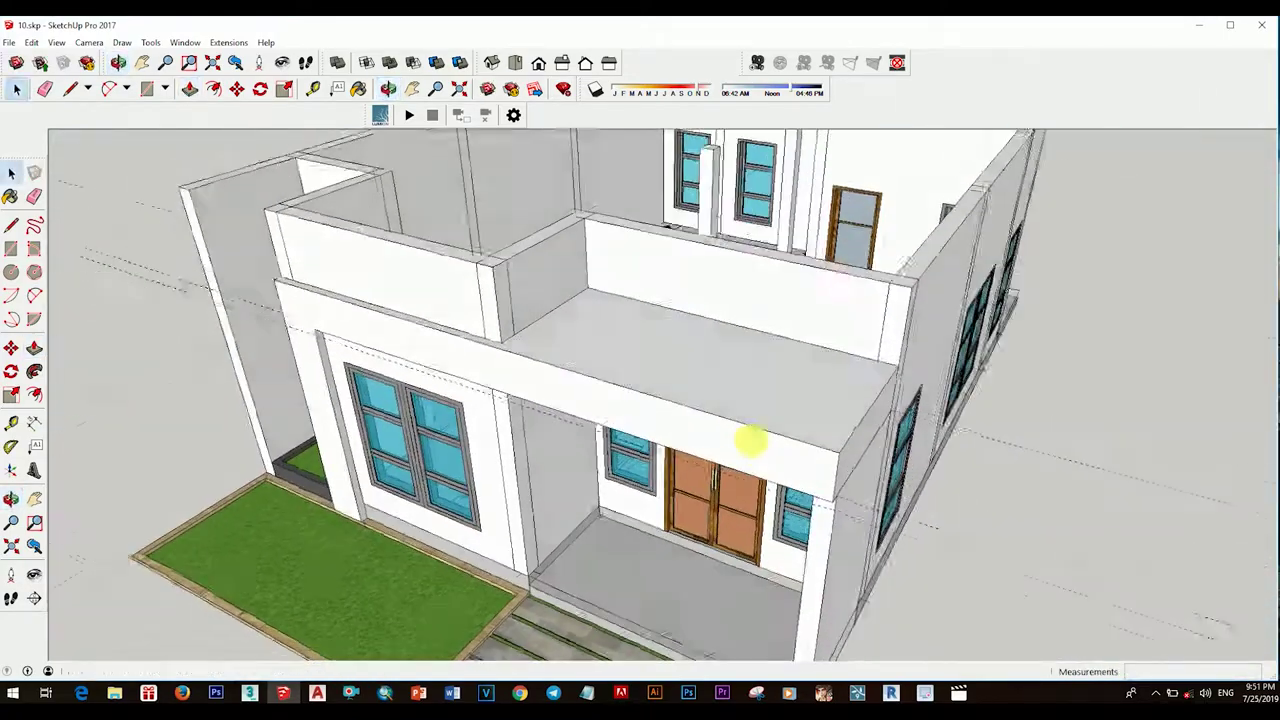
Step: Offset the porch roof slab's top outline by 107 mm
{"action": "key", "text": "f"}
{"action": "left_click", "coordinate": [755, 397]}
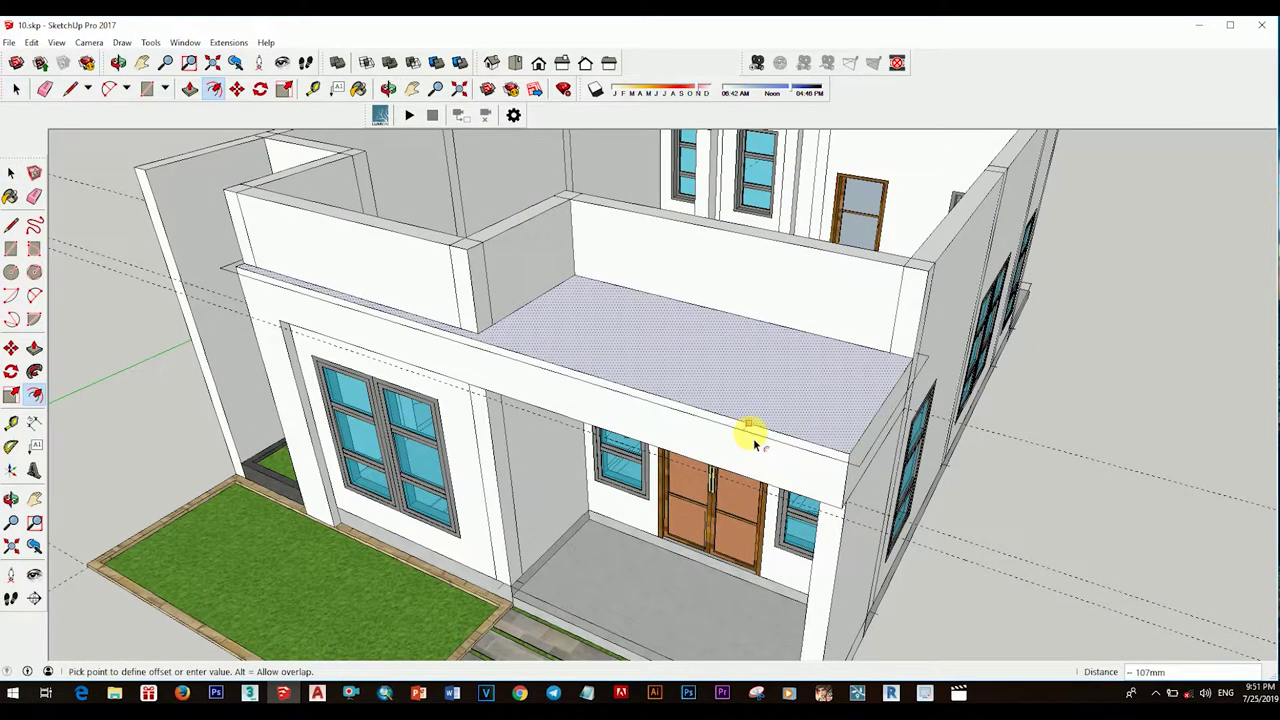
{"action": "type", "text": "1"}
{"action": "key", "text": "Return"}
{"action": "key", "text": "space"}
Step: Draw a line from the porch roof corner where the slab meets the wall
{"action": "key", "text": "l"}
{"action": "scroll", "coordinate": [826, 414], "scroll_direction": "up", "scroll_amount": 3}
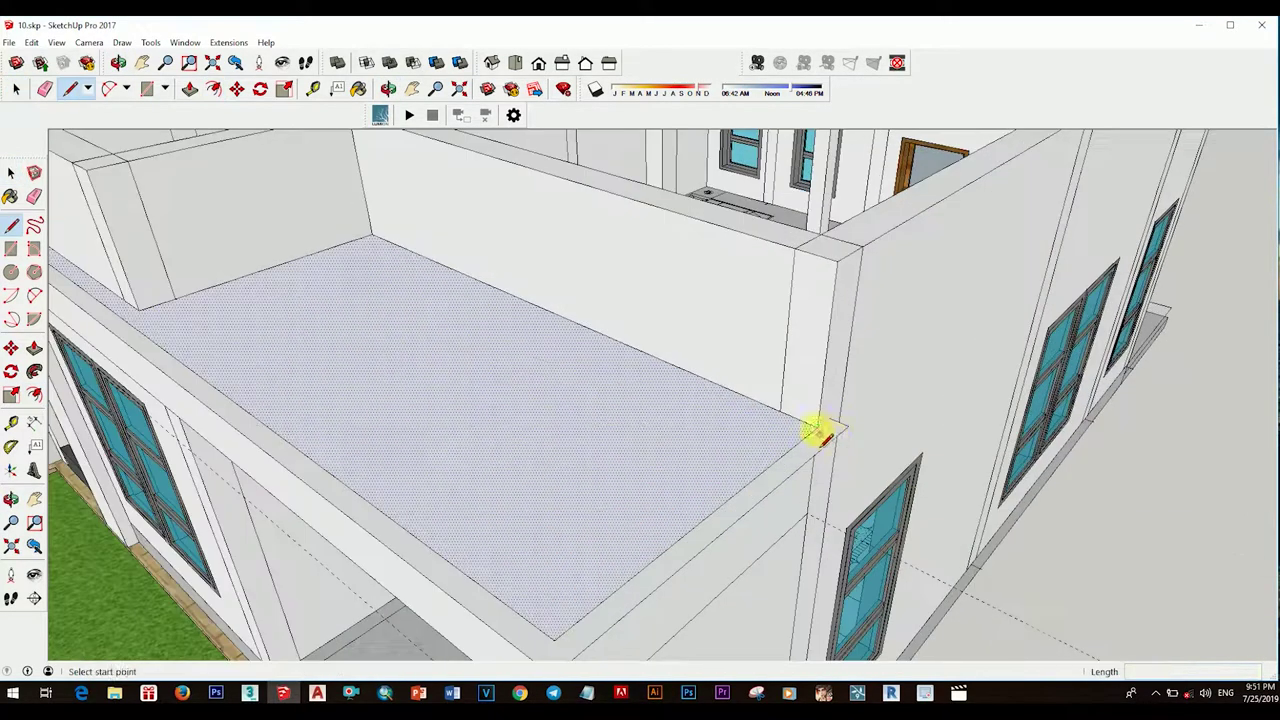
{"action": "middle_click_drag", "start_coordinate": [820, 429], "coordinate": [611, 406]}
{"action": "left_click", "coordinate": [742, 298]}
{"action": "key", "text": "space"}
{"action": "scroll", "coordinate": [742, 298], "scroll_direction": "down", "scroll_amount": 4}
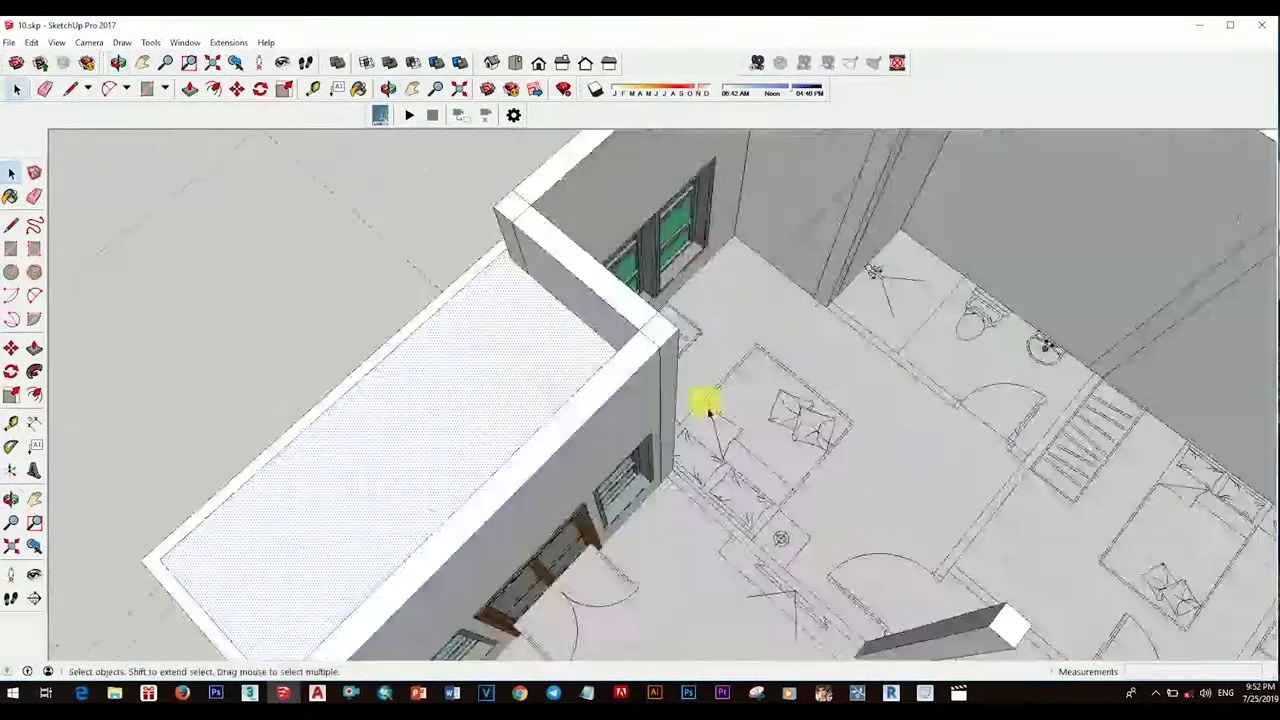
{"action": "middle_click_drag", "start_coordinate": [694, 394], "coordinate": [848, 443]}
{"action": "scroll", "coordinate": [800, 370], "scroll_direction": "up", "scroll_amount": 4}
{"action": "scroll", "coordinate": [800, 370], "scroll_direction": "up", "scroll_amount": 3}
{"action": "scroll", "coordinate": [834, 280], "scroll_direction": "down", "scroll_amount": 4}
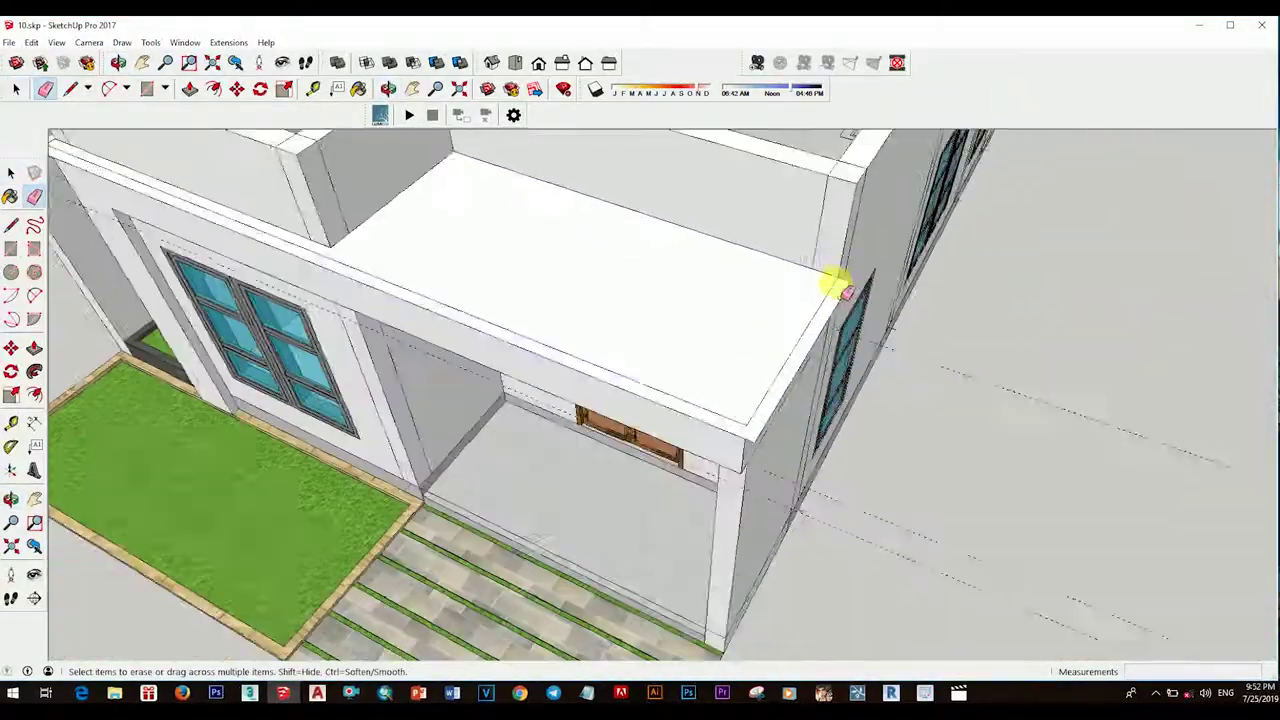
Step: Orbit around the house to the porch roof corner
{"action": "key", "text": "space"}
{"action": "middle_click_drag", "start_coordinate": [866, 410], "coordinate": [857, 334]}
{"action": "scroll", "coordinate": [830, 310], "scroll_direction": "down", "scroll_amount": 3}
{"action": "mouse_move", "coordinate": [806, 286]}
{"action": "middle_mouse_down"}
{"action": "mouse_move", "coordinate": [634, 206]}
{"action": "mouse_move", "coordinate": [760, 395]}
{"action": "mouse_move", "coordinate": [754, 477]}
{"action": "middle_mouse_up"}
{"action": "scroll", "coordinate": [760, 395], "scroll_direction": "up", "scroll_amount": 3}
{"action": "scroll", "coordinate": [737, 500], "scroll_direction": "up", "scroll_amount": 3}
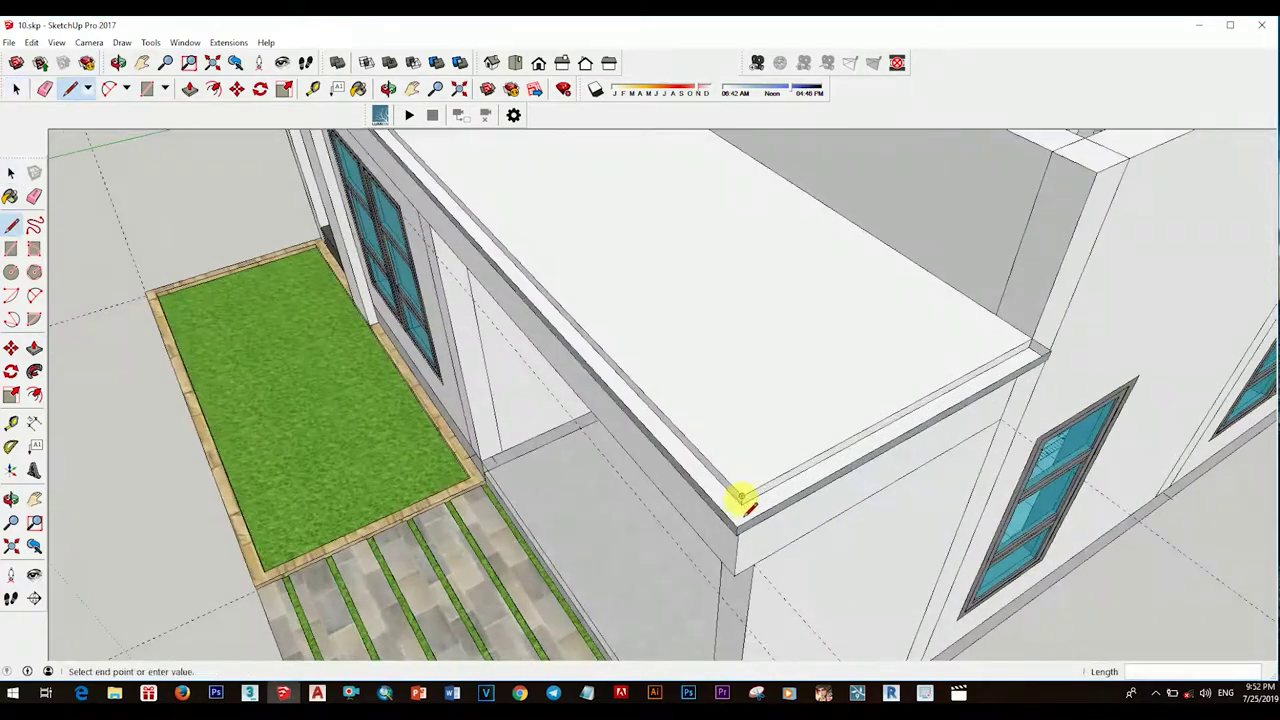
Step: Erase the stray edges left on the porch roof slab
{"action": "key", "text": "e"}
{"action": "middle_click_drag", "start_coordinate": [828, 202], "coordinate": [803, 506]}
{"action": "scroll", "coordinate": [651, 323], "scroll_direction": "down", "scroll_amount": 5}
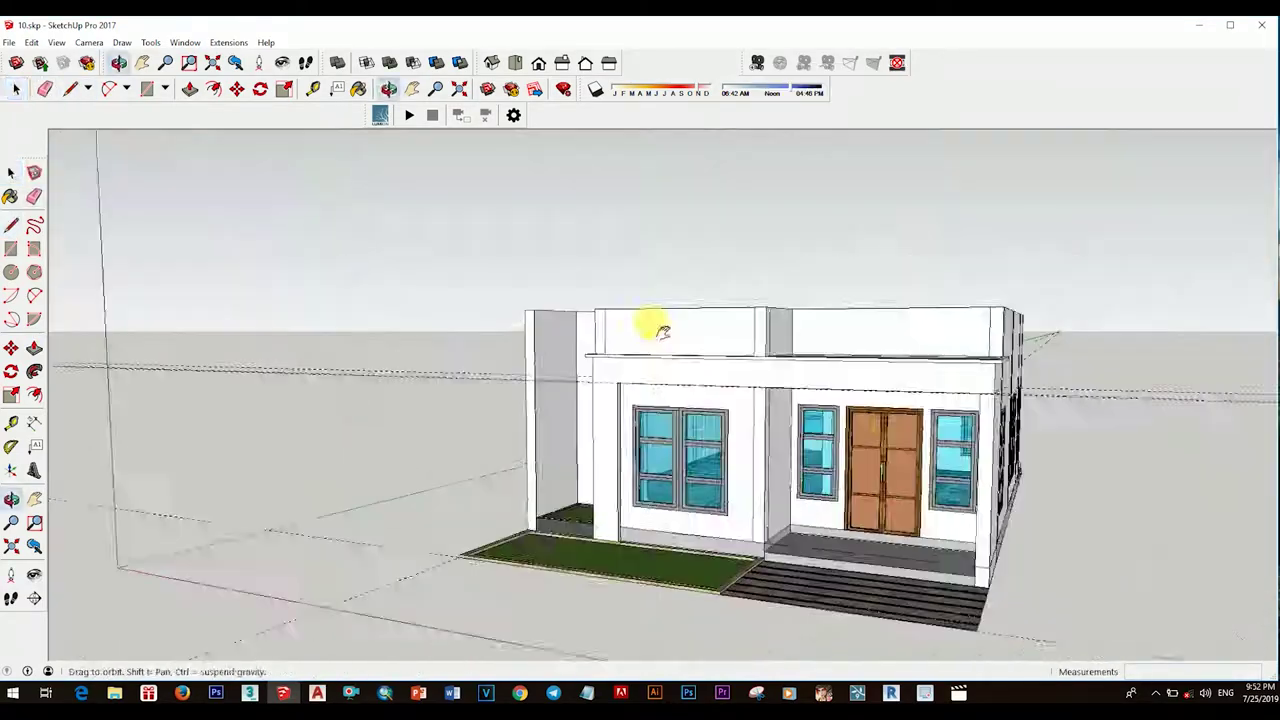
{"action": "middle_click_drag", "start_coordinate": [651, 323], "coordinate": [766, 477]}
{"action": "scroll", "coordinate": [766, 477], "scroll_direction": "up", "scroll_amount": 5}
{"action": "scroll", "coordinate": [810, 553], "scroll_direction": "up", "scroll_amount": 2}
{"action": "middle_click_drag", "start_coordinate": [810, 555], "coordinate": [652, 366]}
{"action": "scroll", "coordinate": [766, 429], "scroll_direction": "up", "scroll_amount": 3}
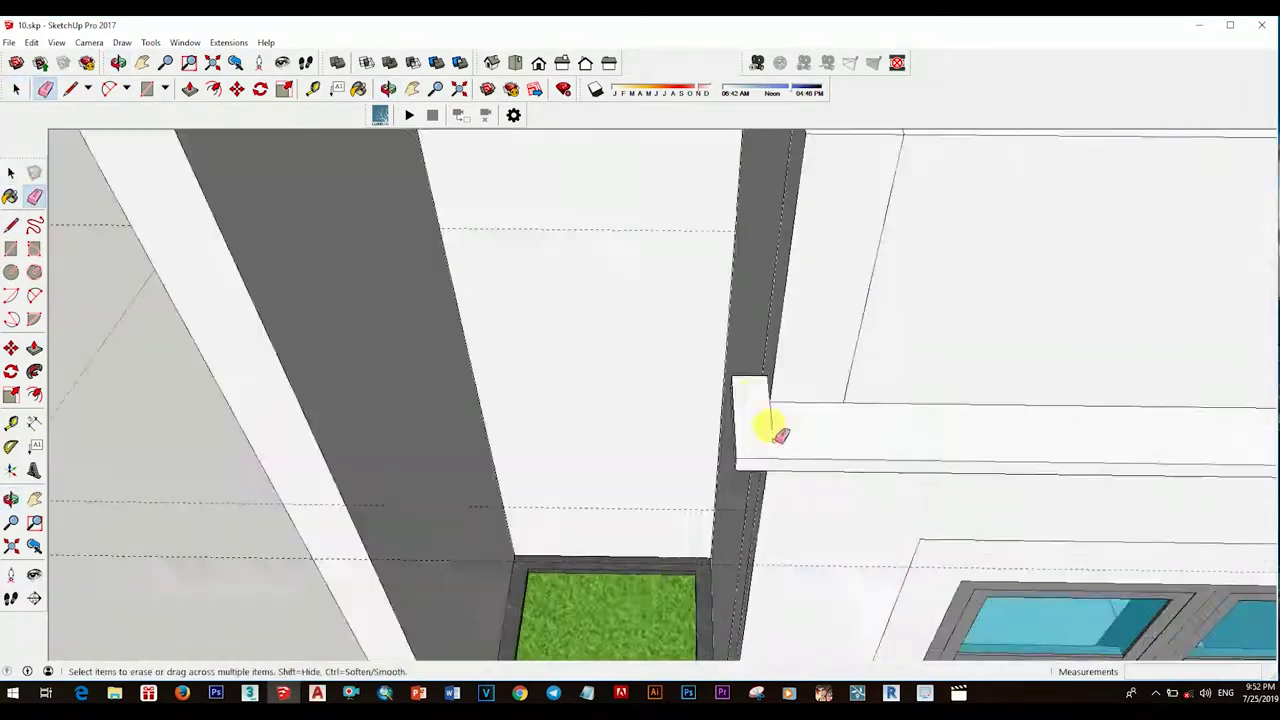
Step: Orbit beneath the house to a low front view of the thickened canopy edge
{"action": "key", "text": "space"}
{"action": "scroll", "coordinate": [834, 314], "scroll_direction": "down", "scroll_amount": 4}
{"action": "mouse_move", "coordinate": [834, 314]}
{"action": "middle_mouse_down"}
{"action": "mouse_move", "coordinate": [604, 186]}
{"action": "mouse_move", "coordinate": [903, 357]}
{"action": "mouse_move", "coordinate": [609, 294]}
{"action": "mouse_move", "coordinate": [654, 423]}
{"action": "mouse_move", "coordinate": [814, 478]}
{"action": "middle_mouse_up"}
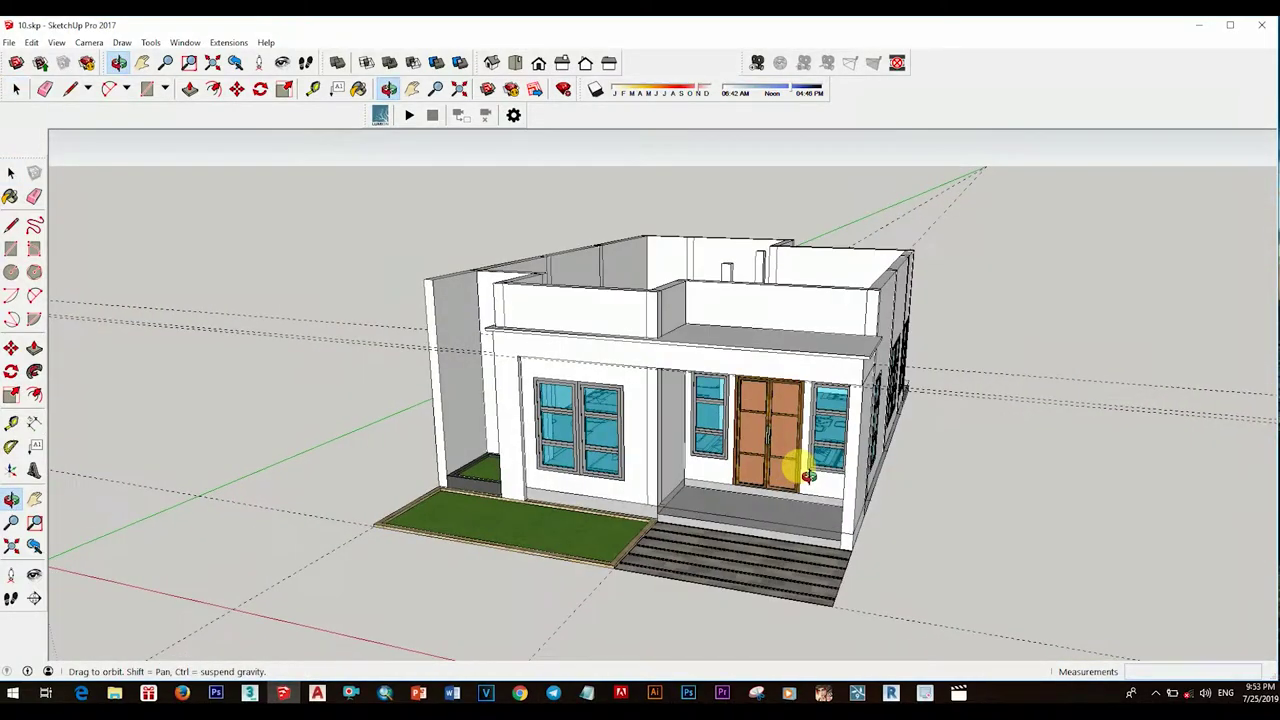
{"action": "mouse_move", "coordinate": [676, 437]}
{"action": "middle_mouse_down"}
{"action": "mouse_move", "coordinate": [777, 414]}
{"action": "mouse_move", "coordinate": [749, 466]}
{"action": "mouse_move", "coordinate": [767, 452]}
{"action": "middle_mouse_up"}
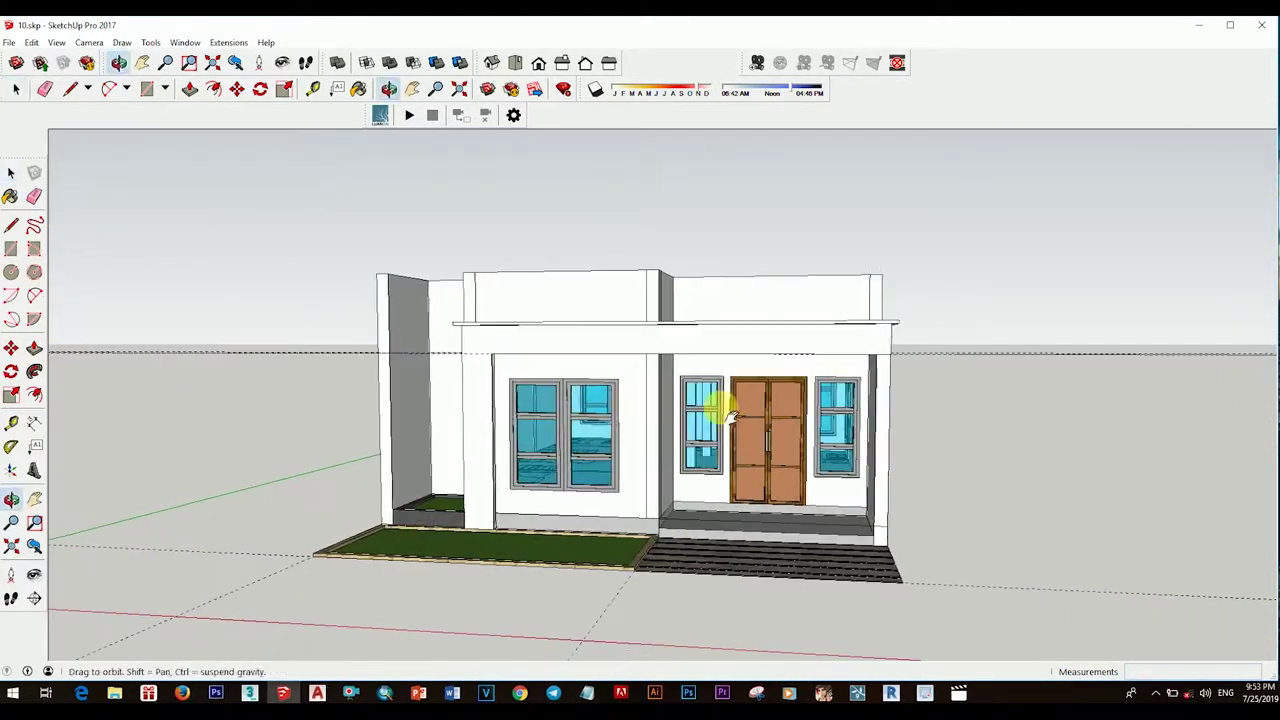
Step: Paint the front porch fascia with Stone Sandstone
{"action": "key", "text": "b"}
{"action": "left_click", "coordinate": [1130, 531]}
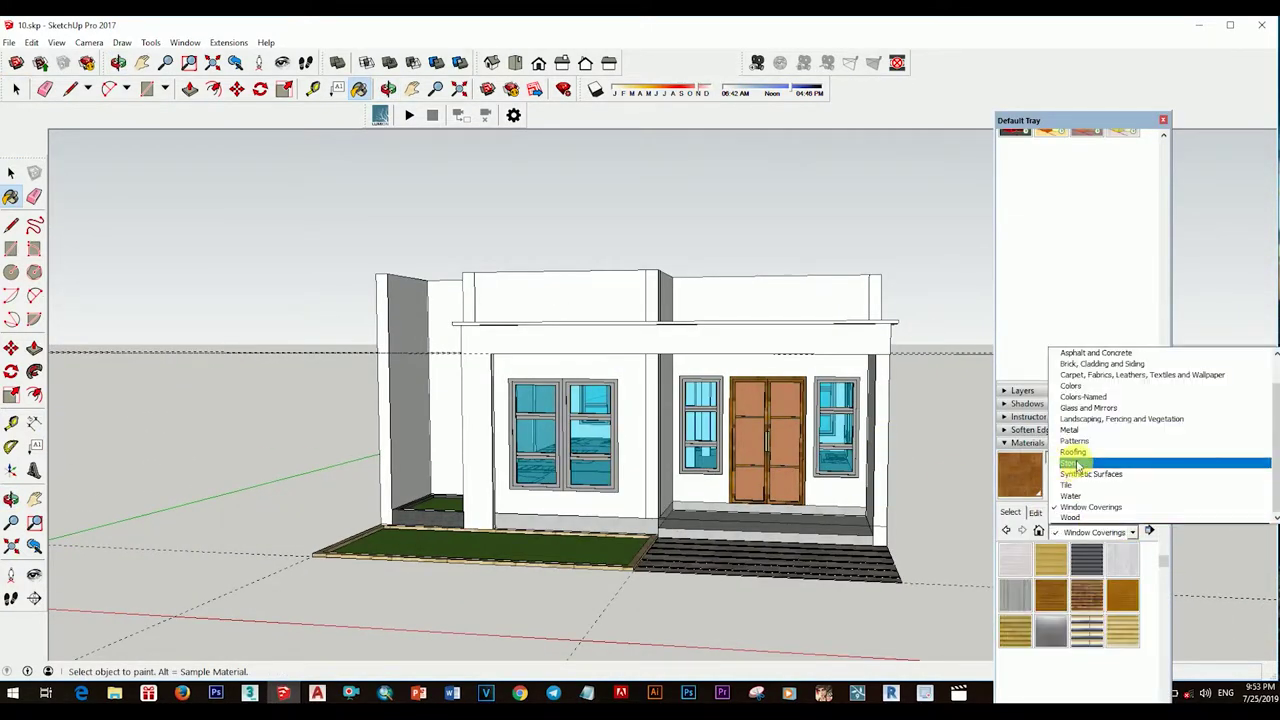
{"action": "mouse_move", "coordinate": [868, 537]}
{"action": "middle_mouse_down"}
{"action": "mouse_move", "coordinate": [777, 489]}
{"action": "mouse_move", "coordinate": [829, 471]}
{"action": "mouse_move", "coordinate": [709, 406]}
{"action": "mouse_move", "coordinate": [787, 436]}
{"action": "mouse_move", "coordinate": [777, 449]}
{"action": "middle_mouse_up"}
{"action": "left_click", "coordinate": [829, 471]}
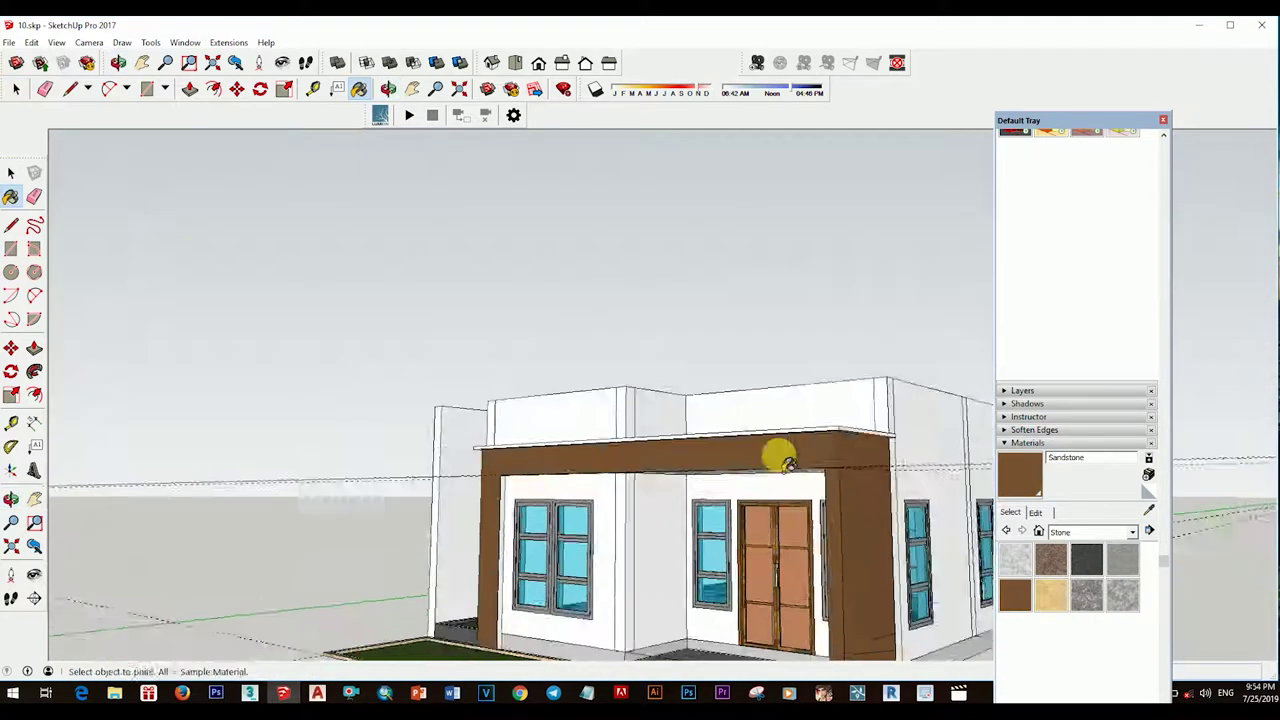
{"action": "key", "text": "space"}
{"action": "left_click", "coordinate": [783, 443]}
{"action": "left_click", "coordinate": [845, 283]}
{"action": "mouse_move", "coordinate": [845, 283]}
{"action": "middle_mouse_down"}
{"action": "mouse_move", "coordinate": [846, 409]}
{"action": "mouse_move", "coordinate": [829, 434]}
{"action": "mouse_move", "coordinate": [834, 400]}
{"action": "mouse_move", "coordinate": [848, 462]}
{"action": "mouse_move", "coordinate": [757, 371]}
{"action": "mouse_move", "coordinate": [845, 387]}
{"action": "middle_mouse_up"}
Step: Inside the house group, clad the wall behind the door in Stone Flagstone Ashlar
{"action": "double_click", "coordinate": [757, 371]}
{"action": "scroll", "coordinate": [830, 402], "scroll_direction": "up", "scroll_amount": 3}
{"action": "mouse_move", "coordinate": [891, 343]}
{"action": "middle_mouse_down"}
{"action": "mouse_move", "coordinate": [748, 366]}
{"action": "mouse_move", "coordinate": [1038, 450]}
{"action": "middle_mouse_up"}
{"action": "left_click", "coordinate": [1100, 531]}
{"action": "left_click", "coordinate": [1097, 364]}
{"action": "left_click", "coordinate": [676, 380]}
{"action": "key", "text": "space"}
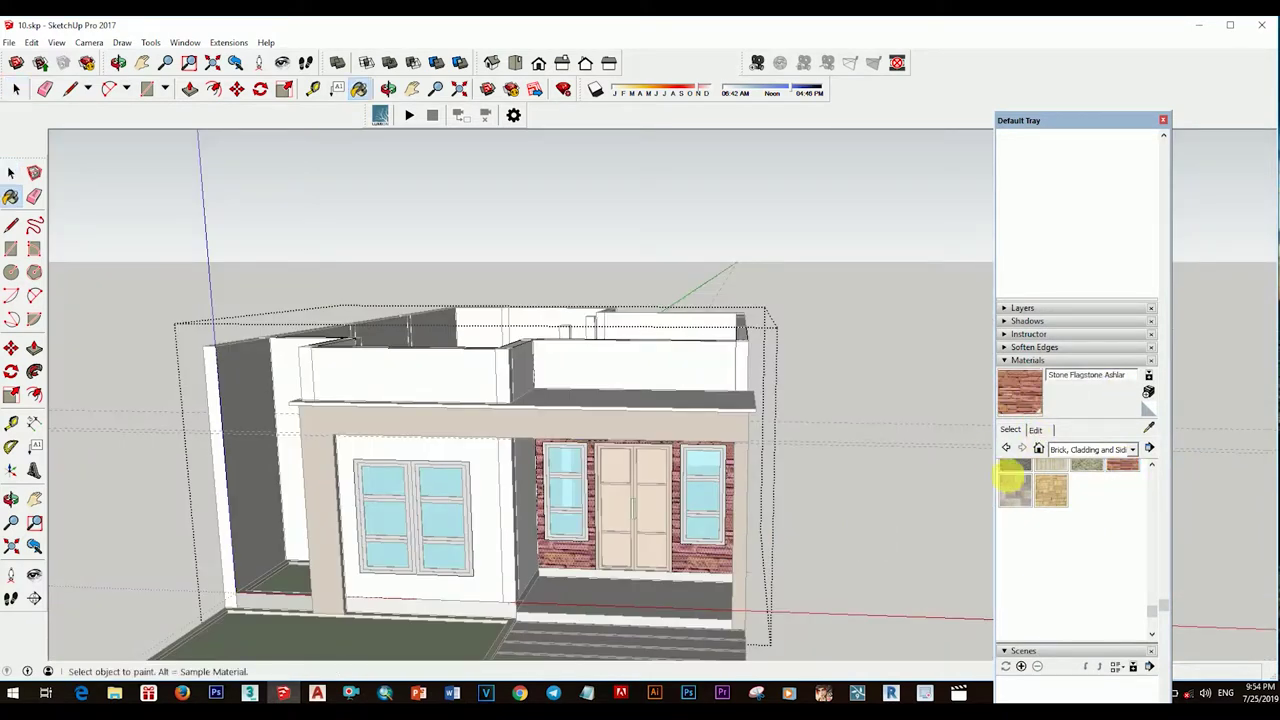
{"action": "key", "text": "space"}
Step: Paint the house's left side wall with Sandstone
{"action": "key", "text": "F3"}
{"action": "mouse_move", "coordinate": [663, 490]}
{"action": "middle_mouse_down"}
{"action": "mouse_move", "coordinate": [571, 543]}
{"action": "mouse_move", "coordinate": [615, 558]}
{"action": "middle_mouse_up"}
{"action": "mouse_move", "coordinate": [735, 524]}
{"action": "middle_mouse_down"}
{"action": "mouse_move", "coordinate": [600, 514]}
{"action": "mouse_move", "coordinate": [634, 503]}
{"action": "mouse_move", "coordinate": [664, 548]}
{"action": "middle_mouse_up"}
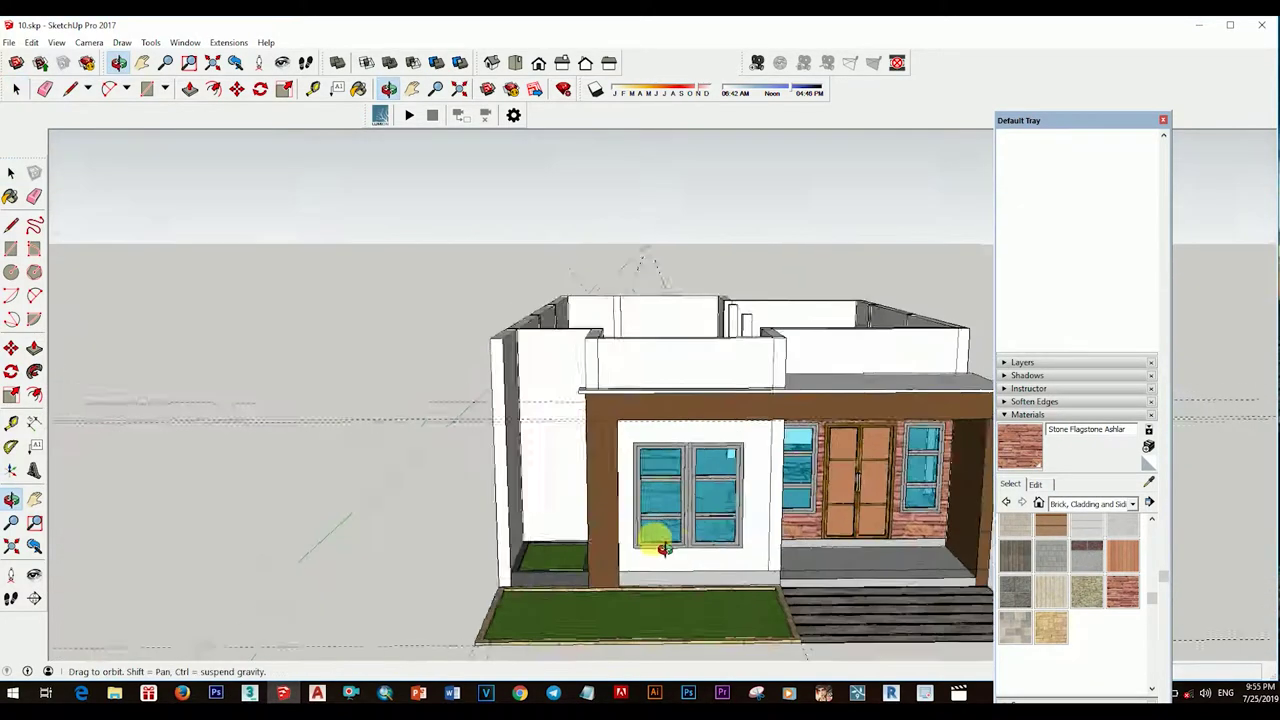
{"action": "scroll", "coordinate": [620, 510], "scroll_direction": "up", "scroll_amount": 3}
{"action": "left_click", "coordinate": [595, 495]}
{"action": "left_click", "coordinate": [571, 457]}
{"action": "mouse_move", "coordinate": [571, 457]}
{"action": "middle_mouse_down"}
{"action": "mouse_move", "coordinate": [666, 477]}
{"action": "mouse_move", "coordinate": [668, 410]}
{"action": "mouse_move", "coordinate": [519, 425]}
{"action": "mouse_move", "coordinate": [729, 451]}
{"action": "mouse_move", "coordinate": [571, 523]}
{"action": "middle_mouse_up"}
{"action": "key", "text": "space"}
Step: Review the clad front facade in straight-on front view and in perspective
{"action": "scroll", "coordinate": [551, 491], "scroll_direction": "up", "scroll_amount": 3}
{"action": "scroll", "coordinate": [680, 445], "scroll_direction": "up", "scroll_amount": 3}
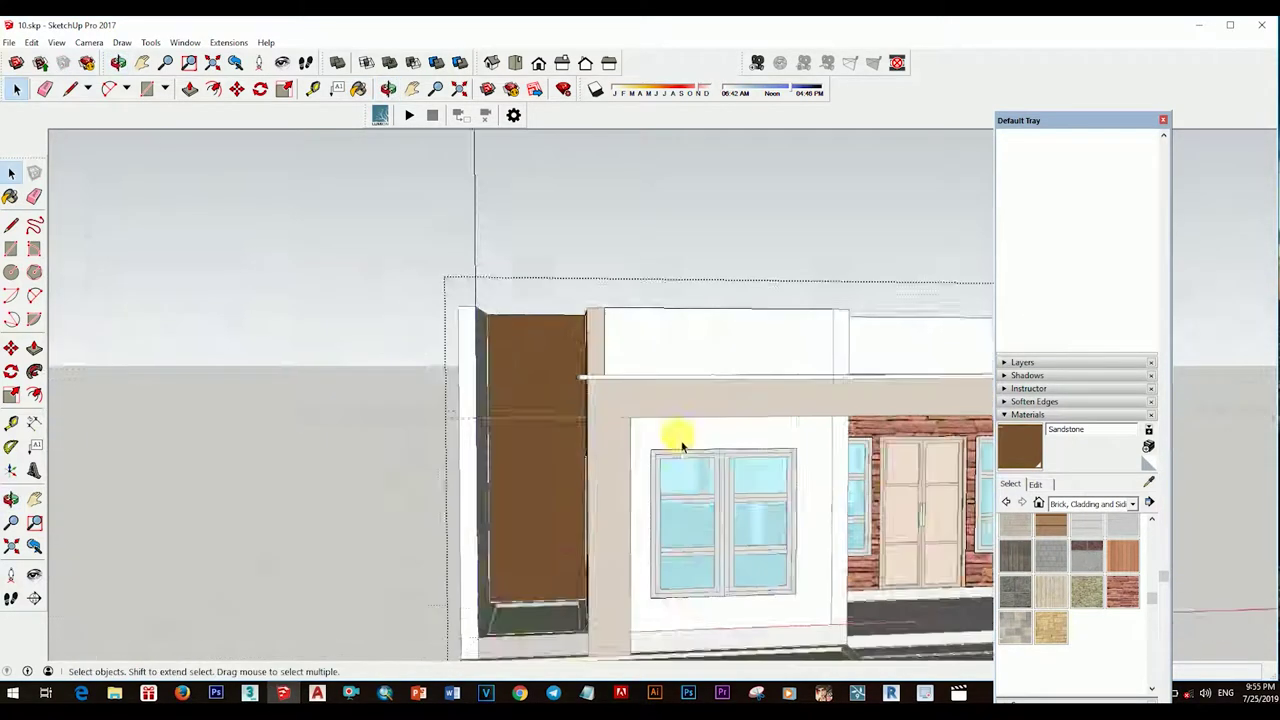
{"action": "key", "text": "F2"}
{"action": "key", "text": "l"}
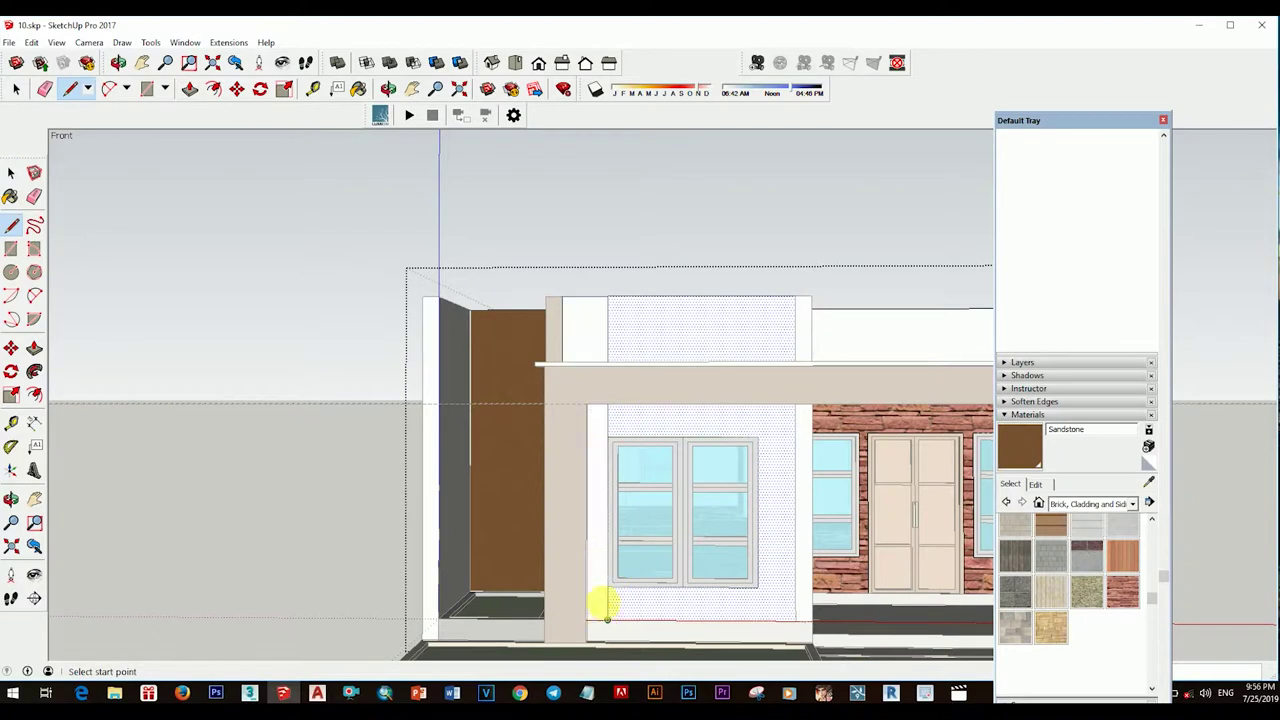
{"action": "key", "text": "space"}
{"action": "scroll", "coordinate": [466, 480], "scroll_direction": "down", "scroll_amount": 5}
{"action": "middle_click_drag", "start_coordinate": [466, 480], "coordinate": [740, 500]}
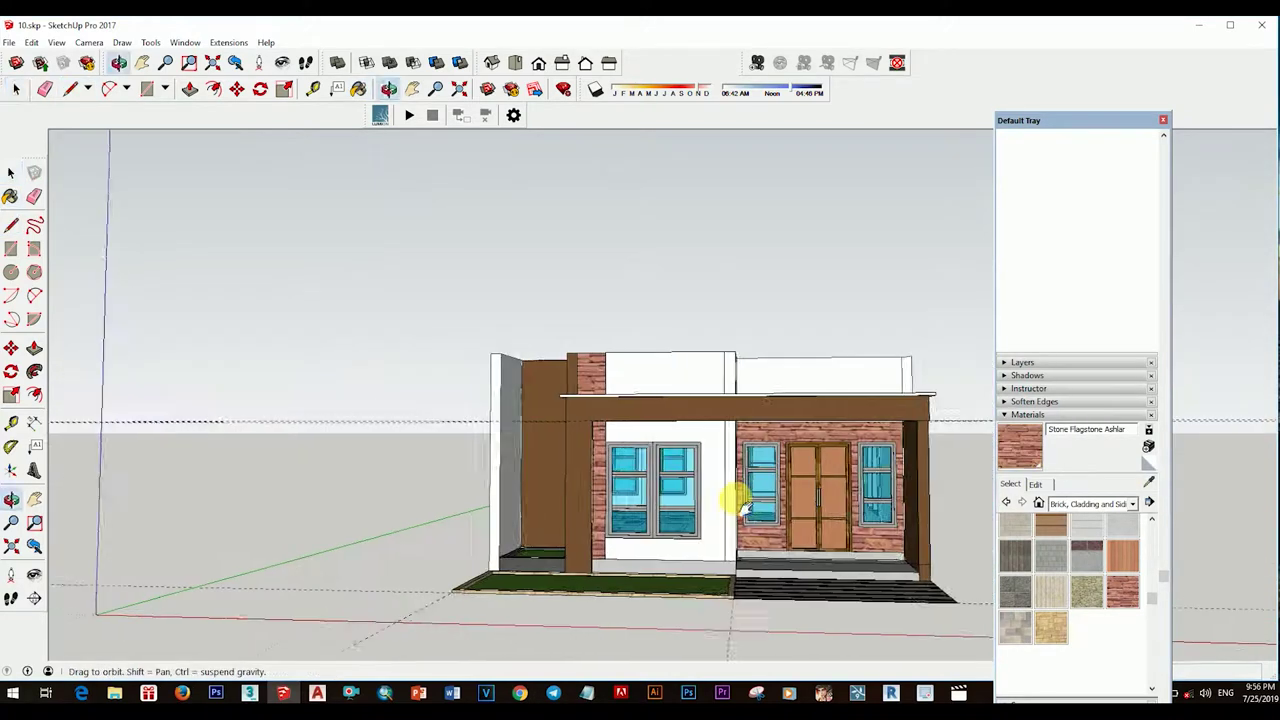
{"action": "scroll", "coordinate": [700, 490], "scroll_direction": "up", "scroll_amount": 2}
{"action": "scroll", "coordinate": [514, 449], "scroll_direction": "up", "scroll_amount": 2}
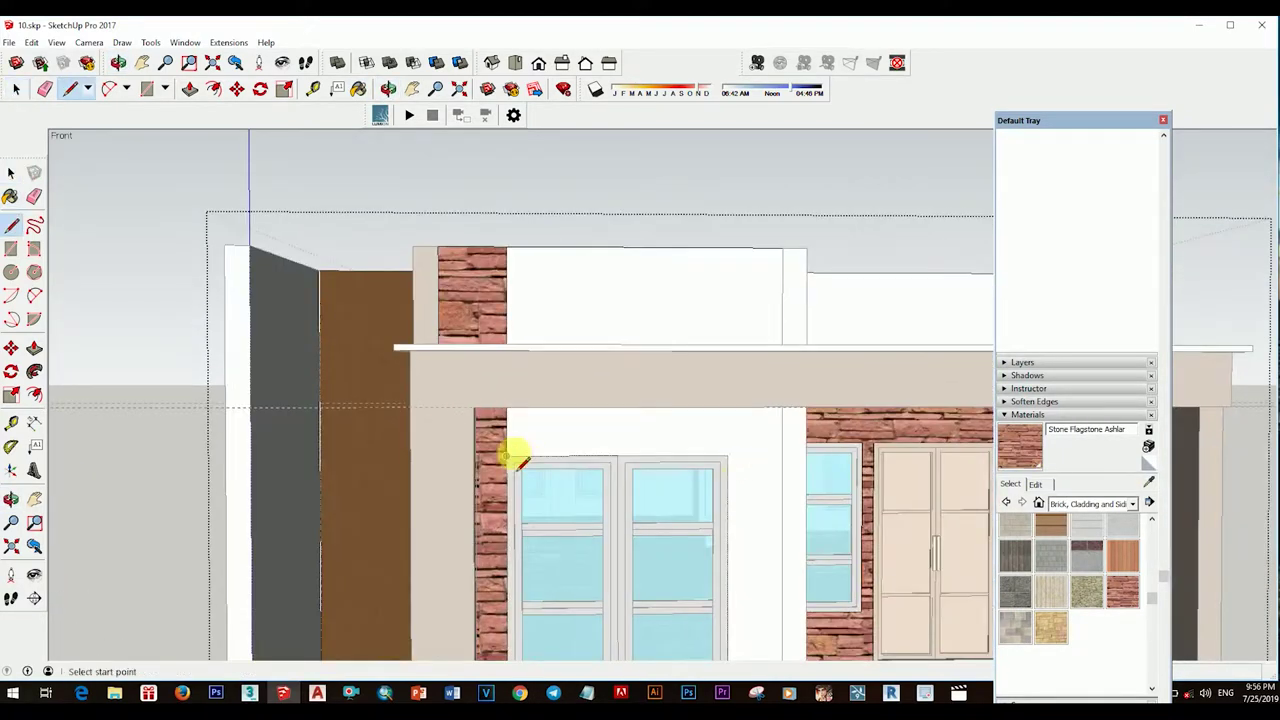
{"action": "scroll", "coordinate": [851, 449], "scroll_direction": "up", "scroll_amount": 1}
{"action": "scroll", "coordinate": [789, 490], "scroll_direction": "up", "scroll_amount": 1}
{"action": "key", "text": "F2"}
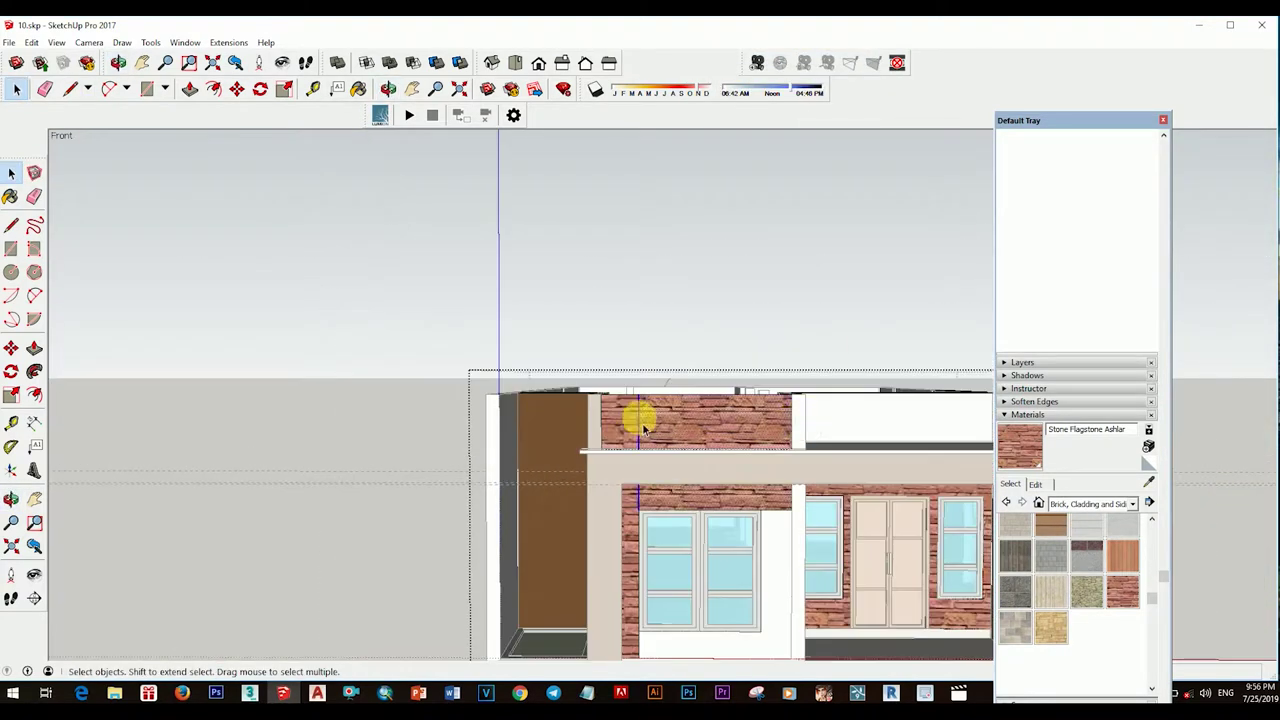
{"action": "mouse_move", "coordinate": [794, 354]}
{"action": "middle_mouse_down"}
{"action": "mouse_move", "coordinate": [489, 429]}
{"action": "mouse_move", "coordinate": [717, 534]}
{"action": "mouse_move", "coordinate": [709, 477]}
{"action": "mouse_move", "coordinate": [577, 514]}
{"action": "mouse_move", "coordinate": [597, 429]}
{"action": "mouse_move", "coordinate": [637, 480]}
{"action": "middle_mouse_up"}
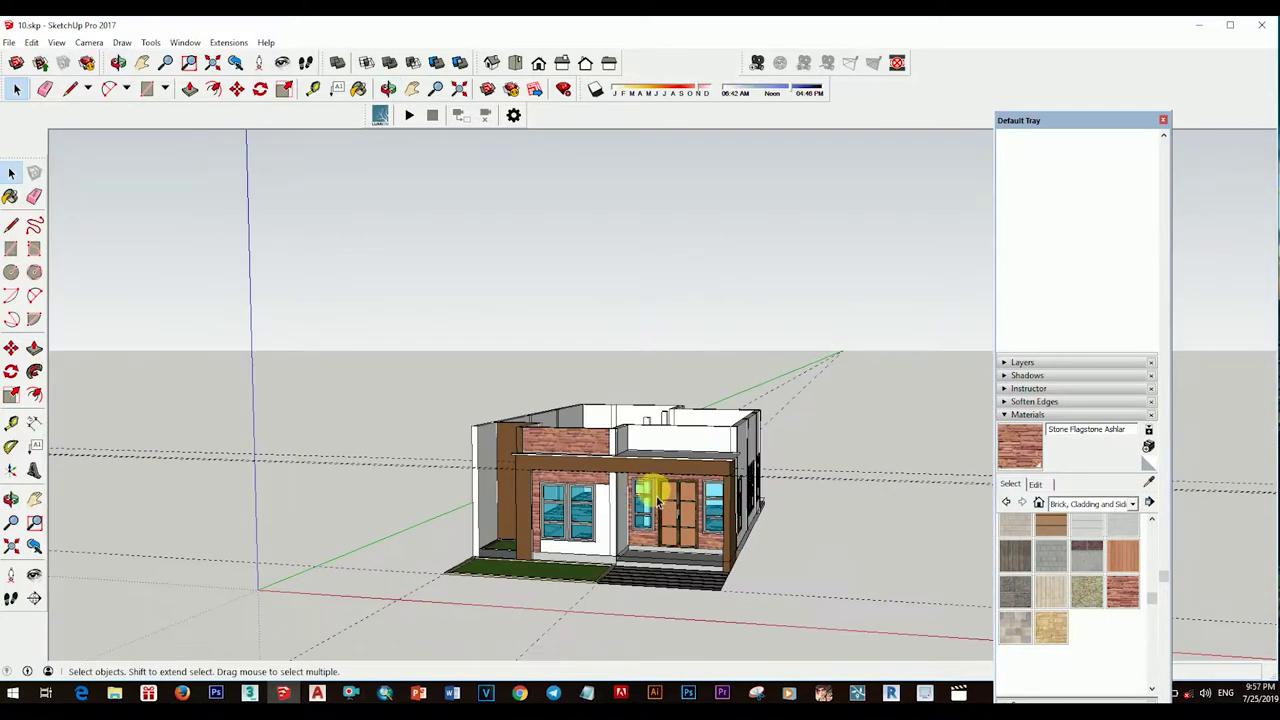
{"action": "scroll", "coordinate": [655, 500], "scroll_direction": "up", "scroll_amount": 5}
Step: Select the white ledge on the wall and make it a component
{"action": "middle_click_drag", "start_coordinate": [557, 594], "coordinate": [668, 600]}
{"action": "mouse_move", "coordinate": [805, 535]}
{"action": "middle_mouse_down"}
{"action": "mouse_move", "coordinate": [727, 457]}
{"action": "mouse_move", "coordinate": [748, 494]}
{"action": "mouse_move", "coordinate": [908, 597]}
{"action": "mouse_move", "coordinate": [814, 357]}
{"action": "mouse_move", "coordinate": [651, 446]}
{"action": "mouse_move", "coordinate": [700, 443]}
{"action": "mouse_move", "coordinate": [686, 371]}
{"action": "middle_mouse_up"}
{"action": "key", "text": "space"}
{"action": "left_click", "coordinate": [727, 457]}
{"action": "key", "text": "space"}
{"action": "scroll", "coordinate": [820, 360], "scroll_direction": "up", "scroll_amount": 3}
{"action": "key", "text": "space"}
{"action": "left_click", "coordinate": [686, 371]}
{"action": "key", "text": "g"}
{"action": "left_click", "coordinate": [676, 426]}
{"action": "mouse_move", "coordinate": [676, 426]}
{"action": "middle_mouse_down"}
{"action": "mouse_move", "coordinate": [771, 306]}
{"action": "mouse_move", "coordinate": [731, 266]}
{"action": "mouse_move", "coordinate": [766, 351]}
{"action": "mouse_move", "coordinate": [770, 430]}
{"action": "mouse_move", "coordinate": [745, 337]}
{"action": "middle_mouse_up"}
Step: Select the louvre slat component and switch the Materials browser to the Colors collection
{"action": "key", "text": "m"}
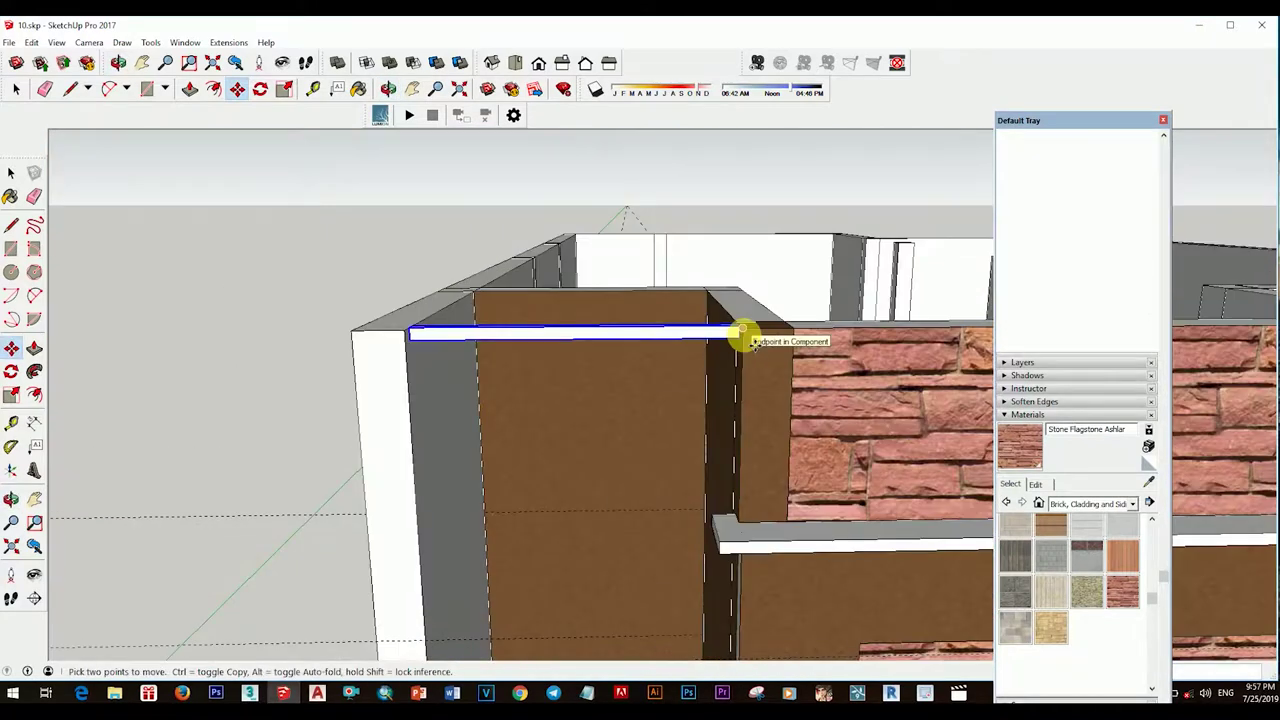
{"action": "middle_click_drag", "start_coordinate": [748, 538], "coordinate": [760, 476]}
{"action": "scroll", "coordinate": [755, 470], "scroll_direction": "down", "scroll_amount": 5}
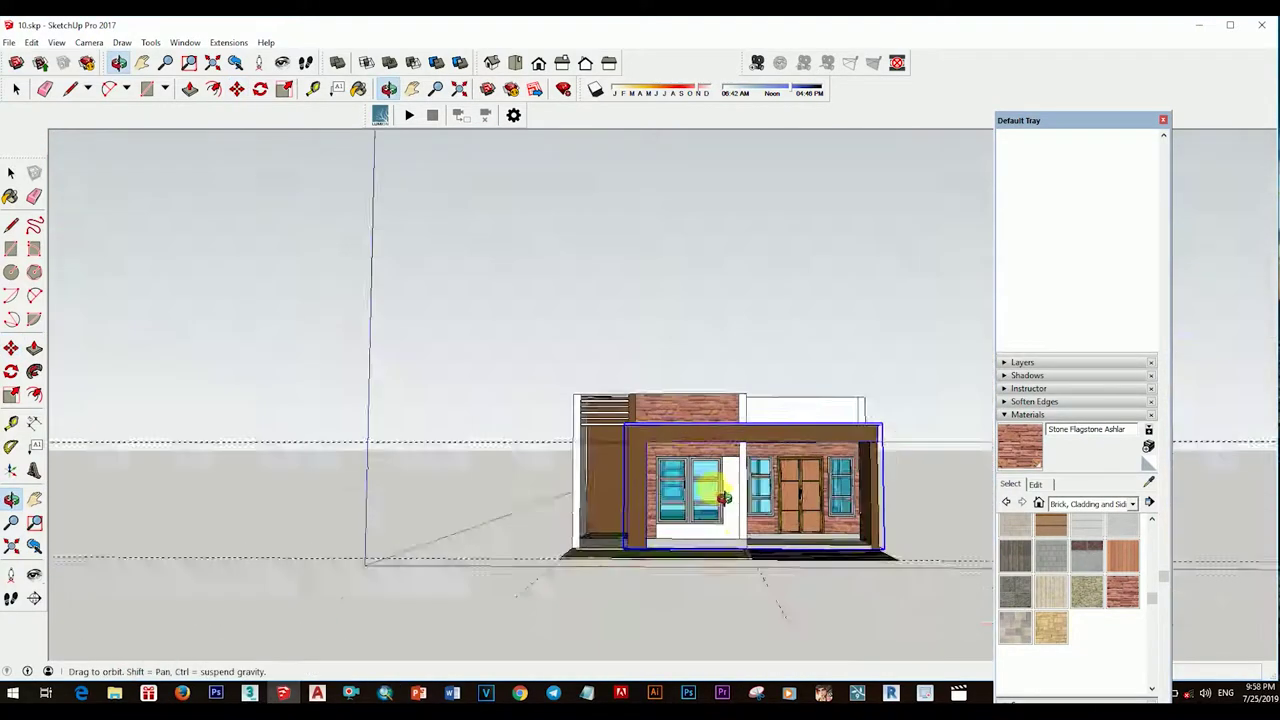
{"action": "key", "text": "q"}
{"action": "key", "text": "space"}
{"action": "scroll", "coordinate": [610, 440], "scroll_direction": "up", "scroll_amount": 5}
{"action": "left_click", "coordinate": [583, 463]}
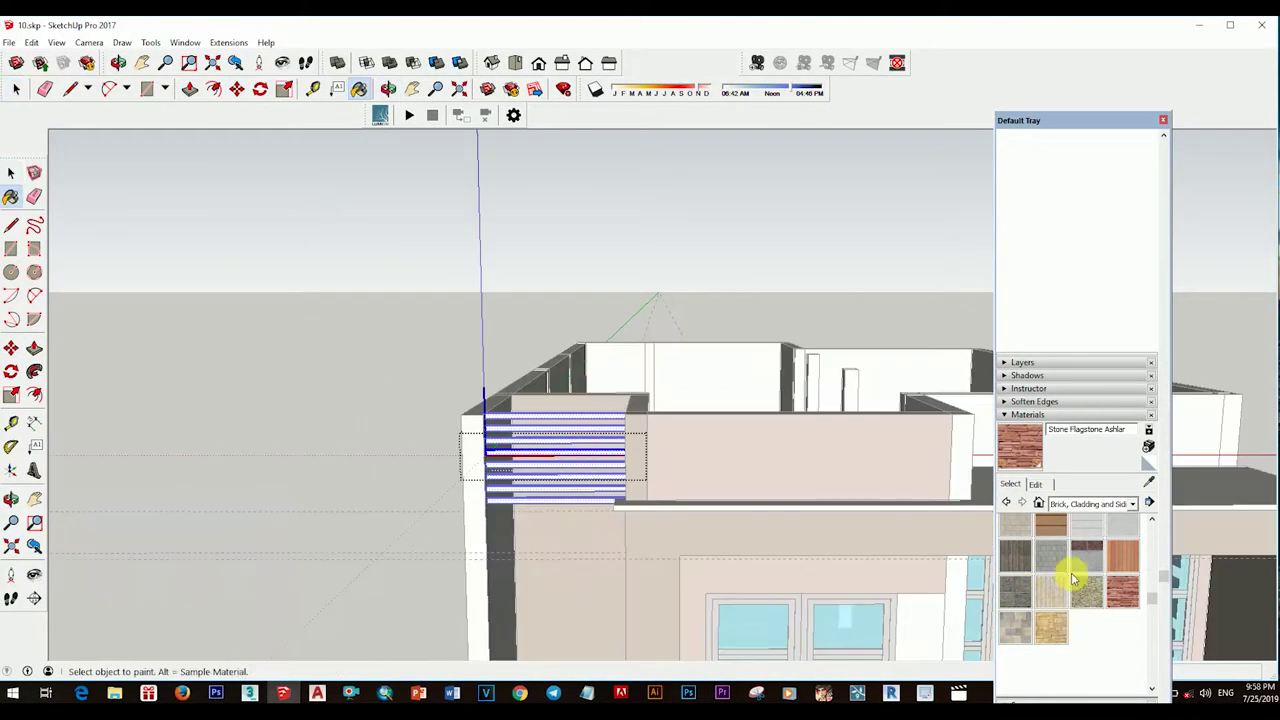
{"action": "left_click", "coordinate": [1132, 503]}
{"action": "left_click", "coordinate": [1105, 600]}
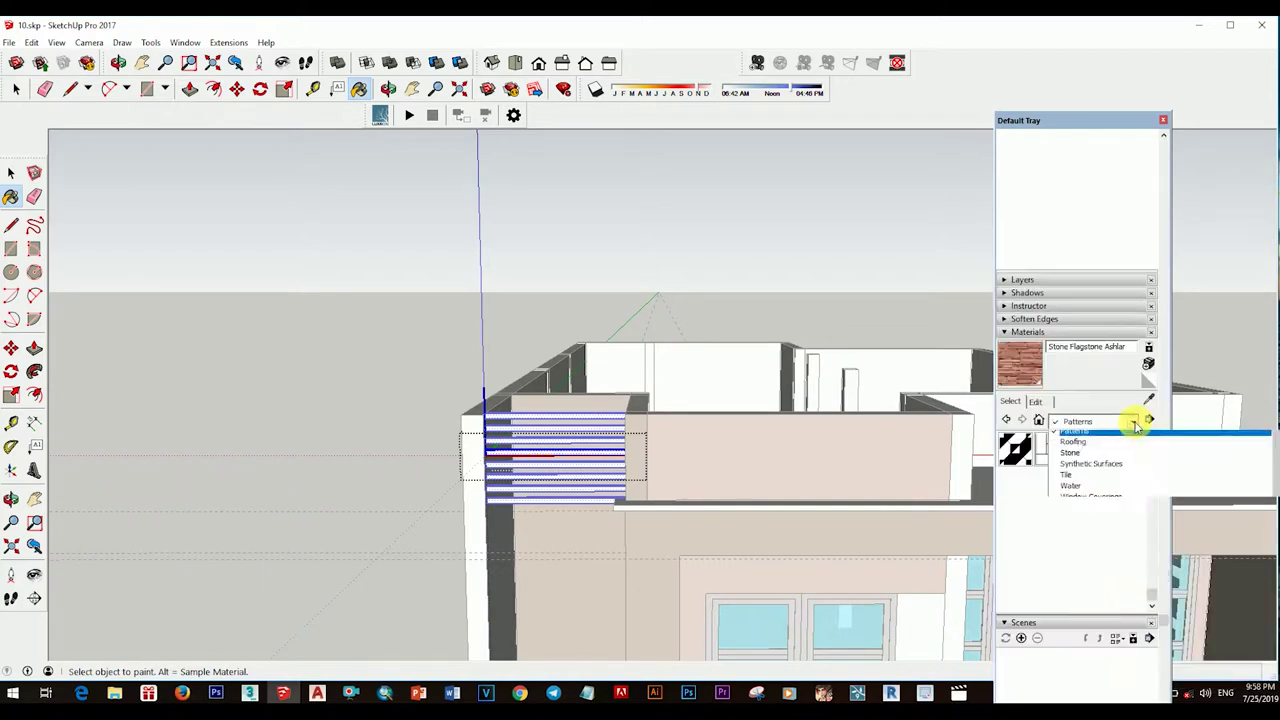
{"action": "left_click", "coordinate": [1086, 484]}
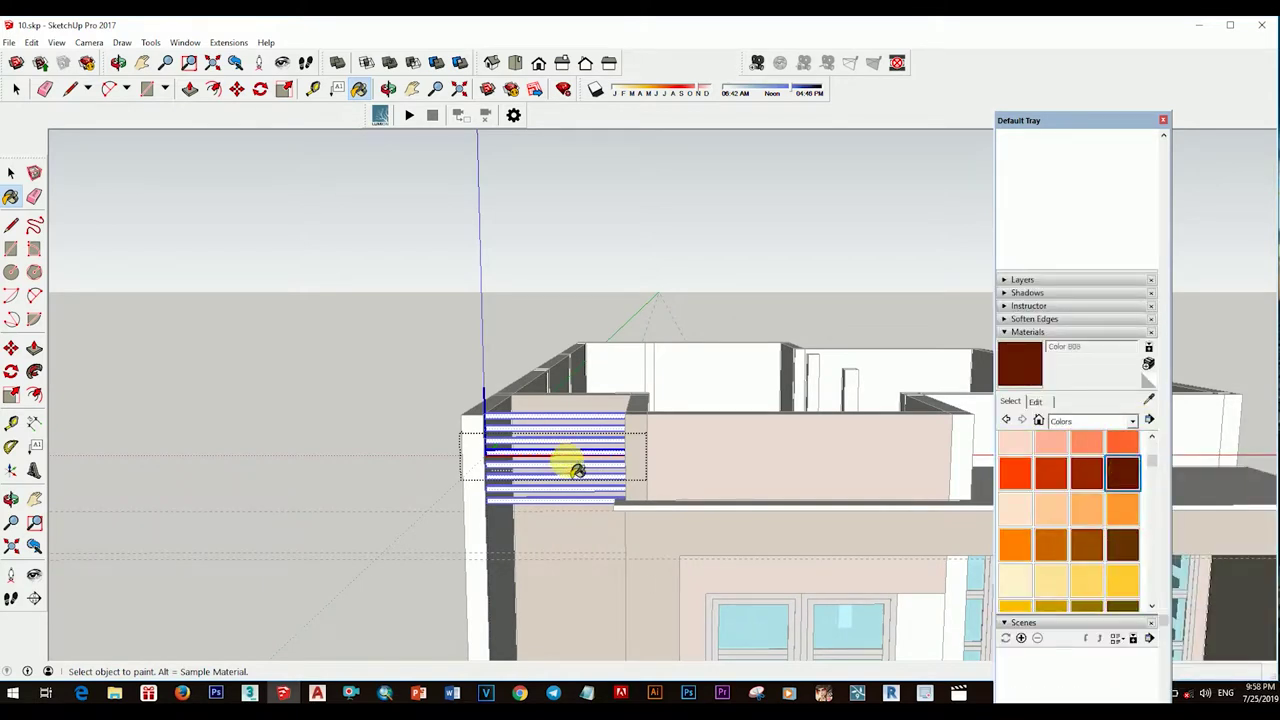
{"action": "scroll", "coordinate": [380, 369], "scroll_direction": "down", "scroll_amount": 5}
Step: Apply dark brown Color 808 to the slats, then select the front porch group
{"action": "middle_click_drag", "start_coordinate": [600, 500], "coordinate": [735, 597]}
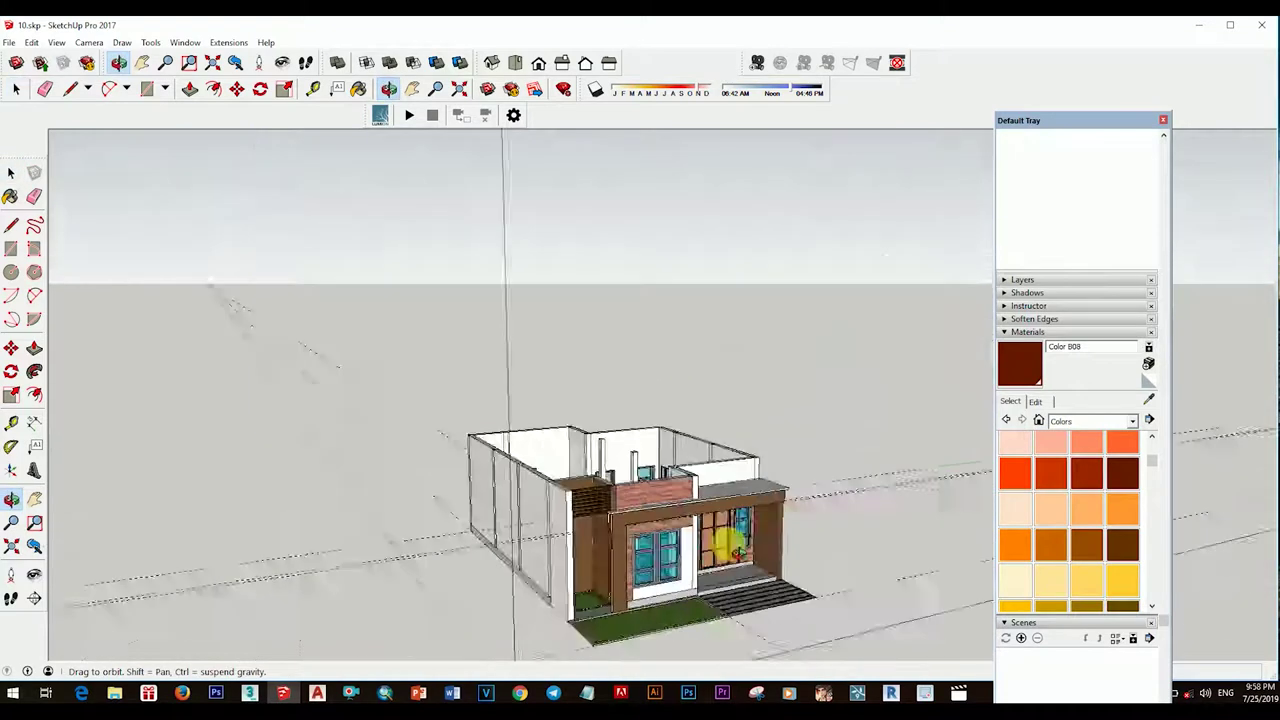
{"action": "left_click_drag", "start_coordinate": [735, 550], "coordinate": [626, 517]}
{"action": "left_click", "coordinate": [16, 90]}
{"action": "left_click", "coordinate": [89, 189]}
{"action": "middle_click_drag", "start_coordinate": [640, 500], "coordinate": [852, 462]}
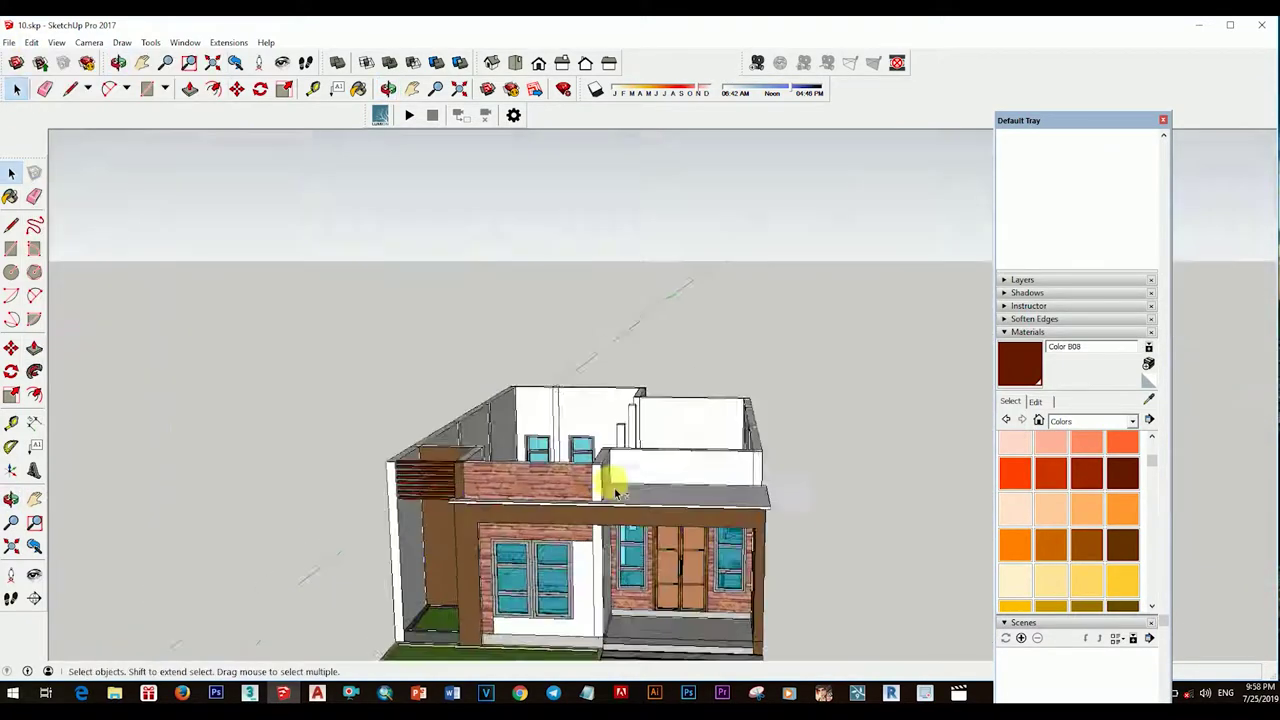
{"action": "mouse_move", "coordinate": [680, 520]}
{"action": "middle_mouse_down"}
{"action": "mouse_move", "coordinate": [640, 357]}
{"action": "mouse_move", "coordinate": [620, 531]}
{"action": "mouse_move", "coordinate": [666, 380]}
{"action": "mouse_move", "coordinate": [605, 355]}
{"action": "middle_mouse_up"}
Step: Inset a border strip around the flat roof face for the raised rim
{"action": "middle_click_drag", "start_coordinate": [593, 300], "coordinate": [553, 435]}
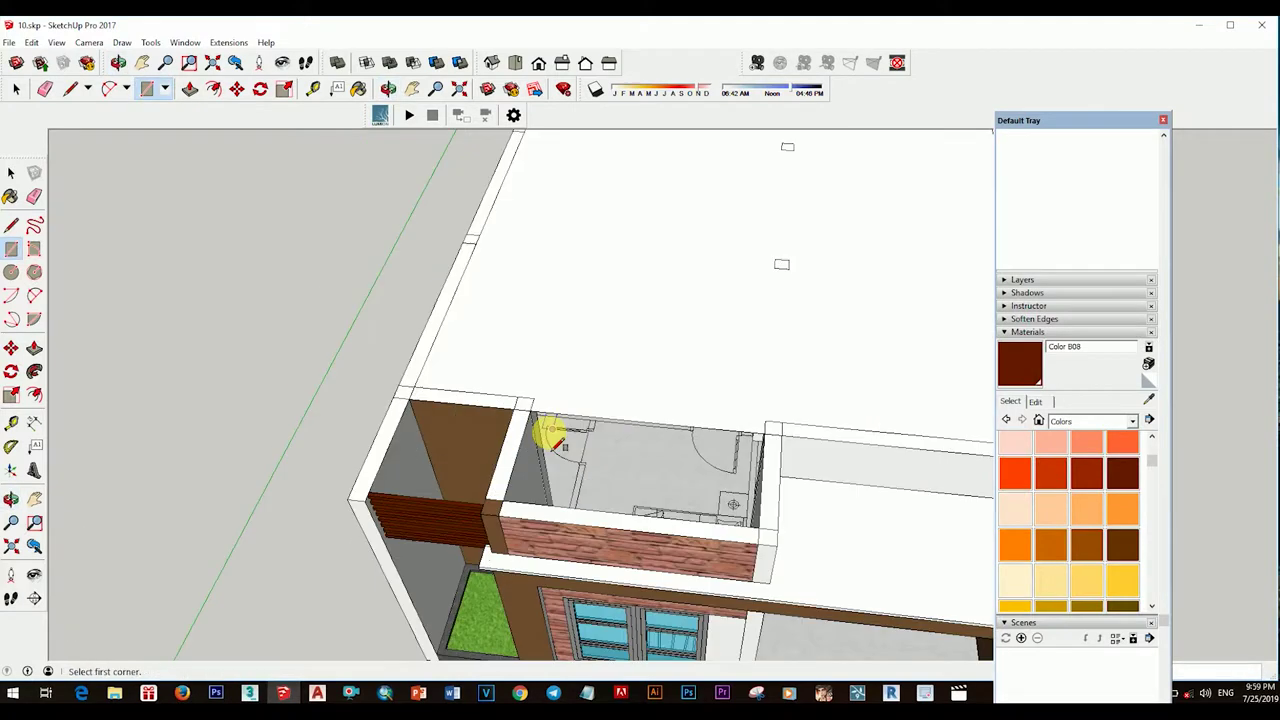
{"action": "mouse_move", "coordinate": [723, 59]}
{"action": "middle_mouse_down"}
{"action": "mouse_move", "coordinate": [683, 414]}
{"action": "mouse_move", "coordinate": [692, 388]}
{"action": "middle_mouse_up"}
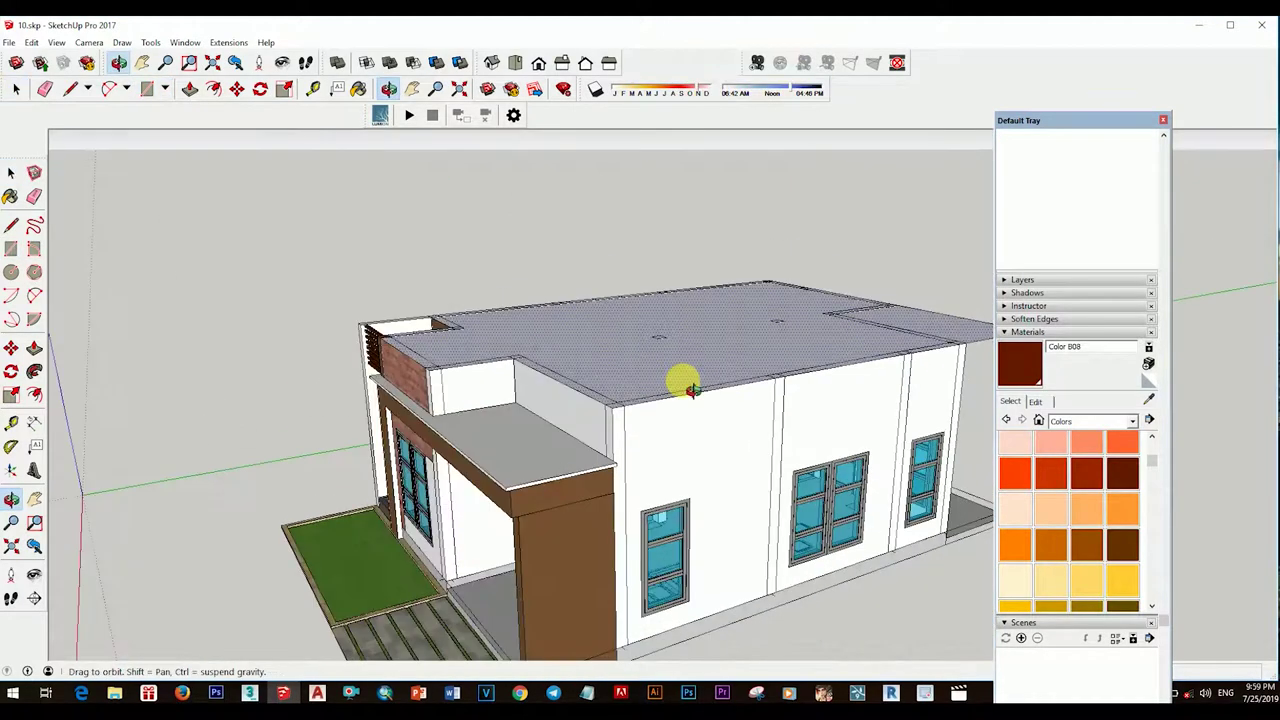
{"action": "mouse_move", "coordinate": [620, 357]}
{"action": "middle_mouse_down"}
{"action": "mouse_move", "coordinate": [640, 257]}
{"action": "mouse_move", "coordinate": [686, 331]}
{"action": "mouse_move", "coordinate": [614, 289]}
{"action": "mouse_move", "coordinate": [818, 277]}
{"action": "mouse_move", "coordinate": [637, 406]}
{"action": "mouse_move", "coordinate": [580, 277]}
{"action": "mouse_move", "coordinate": [800, 457]}
{"action": "mouse_move", "coordinate": [830, 458]}
{"action": "mouse_move", "coordinate": [623, 371]}
{"action": "middle_mouse_up"}
{"action": "key", "text": "space"}
{"action": "key", "text": "f"}
{"action": "left_click", "coordinate": [848, 466]}
{"action": "key", "text": "p"}
{"action": "mouse_move", "coordinate": [733, 484]}
{"action": "middle_mouse_down"}
{"action": "mouse_move", "coordinate": [746, 314]}
{"action": "mouse_move", "coordinate": [657, 243]}
{"action": "mouse_move", "coordinate": [543, 366]}
{"action": "mouse_move", "coordinate": [532, 228]}
{"action": "mouse_move", "coordinate": [749, 386]}
{"action": "mouse_move", "coordinate": [686, 580]}
{"action": "mouse_move", "coordinate": [537, 451]}
{"action": "mouse_move", "coordinate": [572, 428]}
{"action": "middle_mouse_up"}
Step: Erase the stray roof-corner edge, select the roof face and inspect the side-wall band
{"action": "key", "text": "e"}
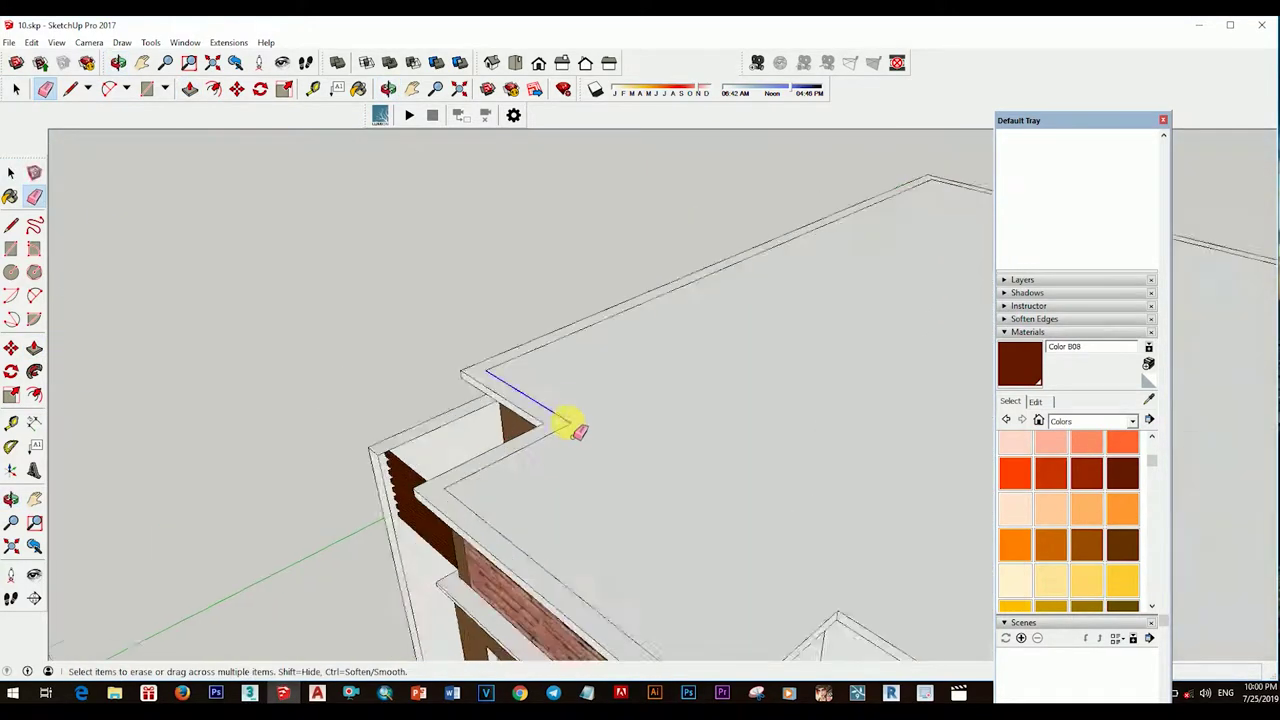
{"action": "key", "text": "space"}
{"action": "middle_click_drag", "start_coordinate": [640, 553], "coordinate": [826, 417]}
{"action": "scroll", "coordinate": [453, 455], "scroll_direction": "down", "scroll_amount": 5}
{"action": "left_click", "coordinate": [453, 455]}
{"action": "mouse_move", "coordinate": [572, 302]}
{"action": "middle_mouse_down"}
{"action": "mouse_move", "coordinate": [789, 366]}
{"action": "mouse_move", "coordinate": [289, 383]}
{"action": "mouse_move", "coordinate": [671, 313]}
{"action": "middle_mouse_up"}
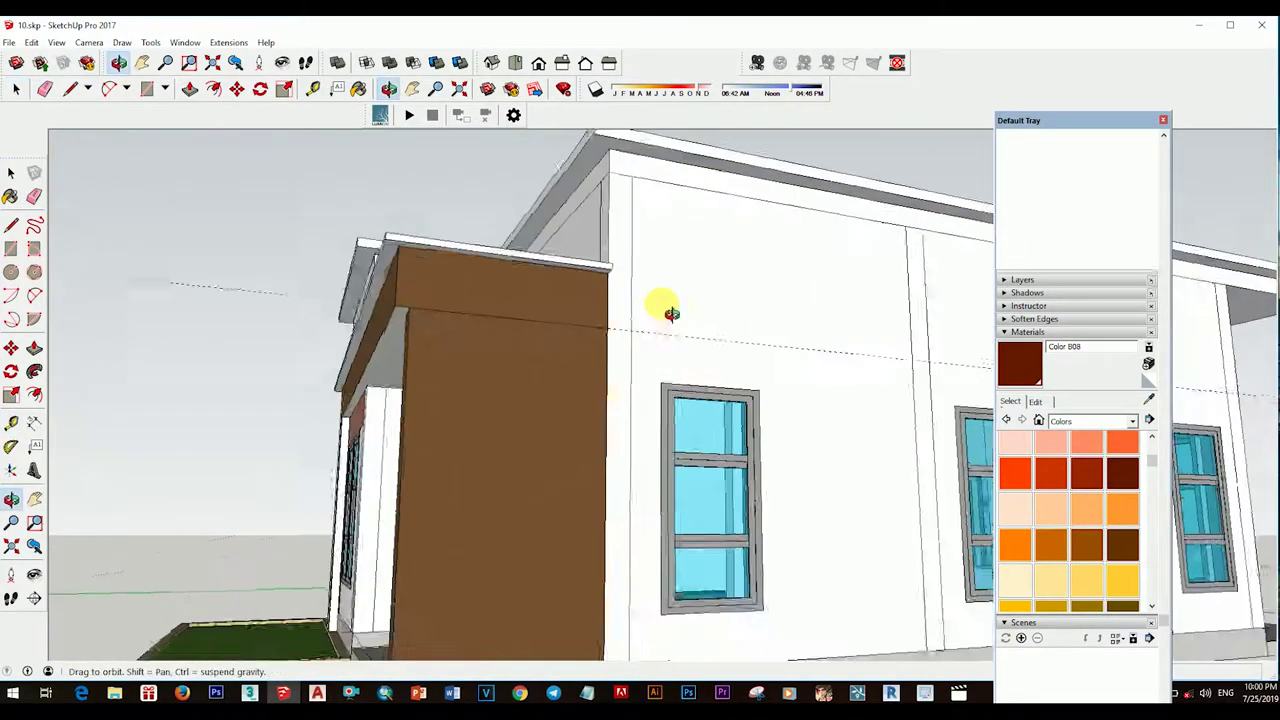
{"action": "scroll", "coordinate": [661, 318], "scroll_direction": "down", "scroll_amount": 3}
{"action": "scroll", "coordinate": [691, 383], "scroll_direction": "up", "scroll_amount": 5}
{"action": "mouse_move", "coordinate": [691, 383]}
{"action": "middle_mouse_down"}
{"action": "mouse_move", "coordinate": [534, 366]}
{"action": "mouse_move", "coordinate": [684, 438]}
{"action": "middle_mouse_up"}
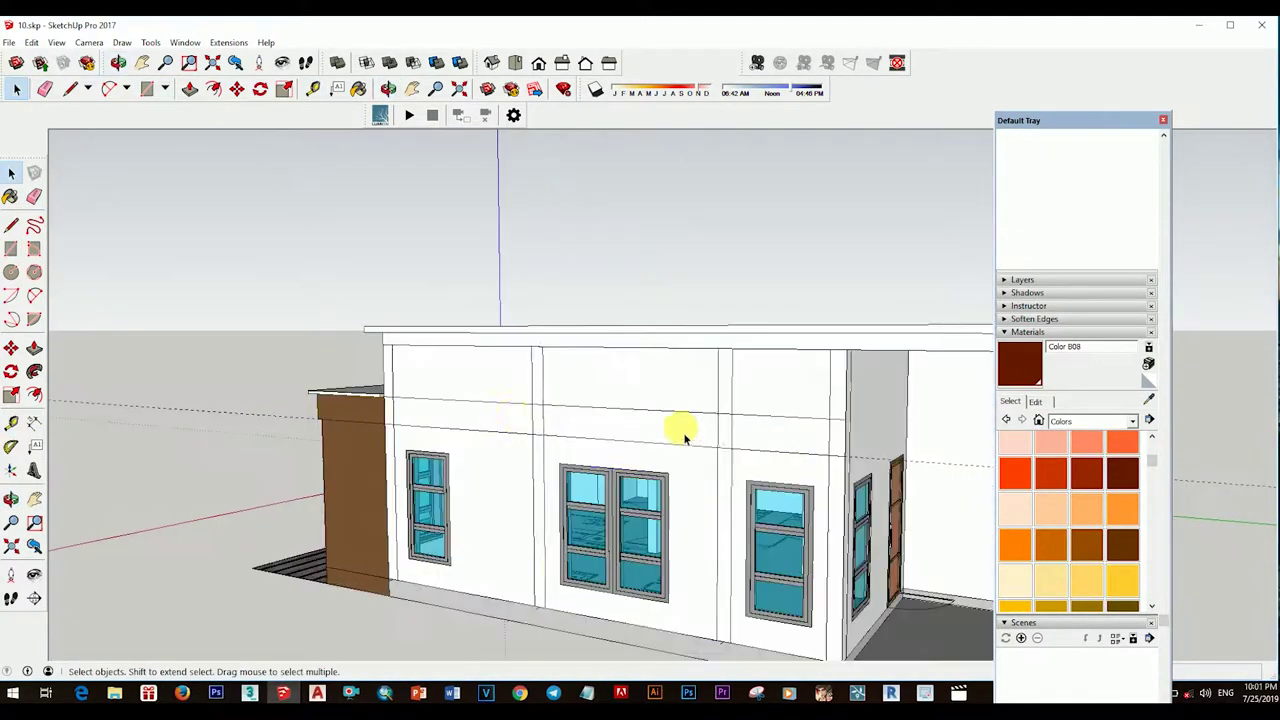
{"action": "middle_click_drag", "start_coordinate": [512, 432], "coordinate": [646, 471]}
Step: Orbit and zoom to a more frontal view of the cornice band
{"action": "scroll", "coordinate": [697, 491], "scroll_direction": "up", "scroll_amount": 3}
{"action": "key", "text": "space"}
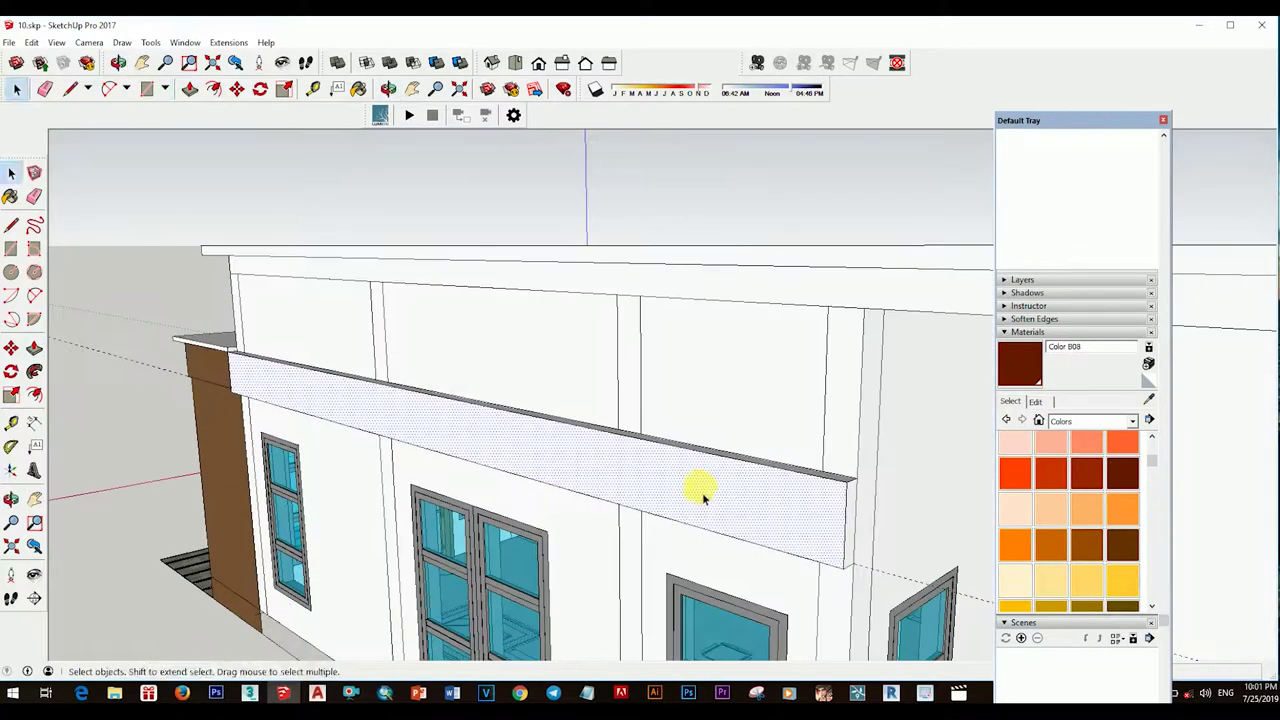
{"action": "key", "text": "f"}
{"action": "mouse_move", "coordinate": [737, 487]}
{"action": "middle_mouse_down"}
{"action": "mouse_move", "coordinate": [890, 463]}
{"action": "mouse_move", "coordinate": [817, 455]}
{"action": "middle_mouse_up"}
{"action": "key", "text": "space"}
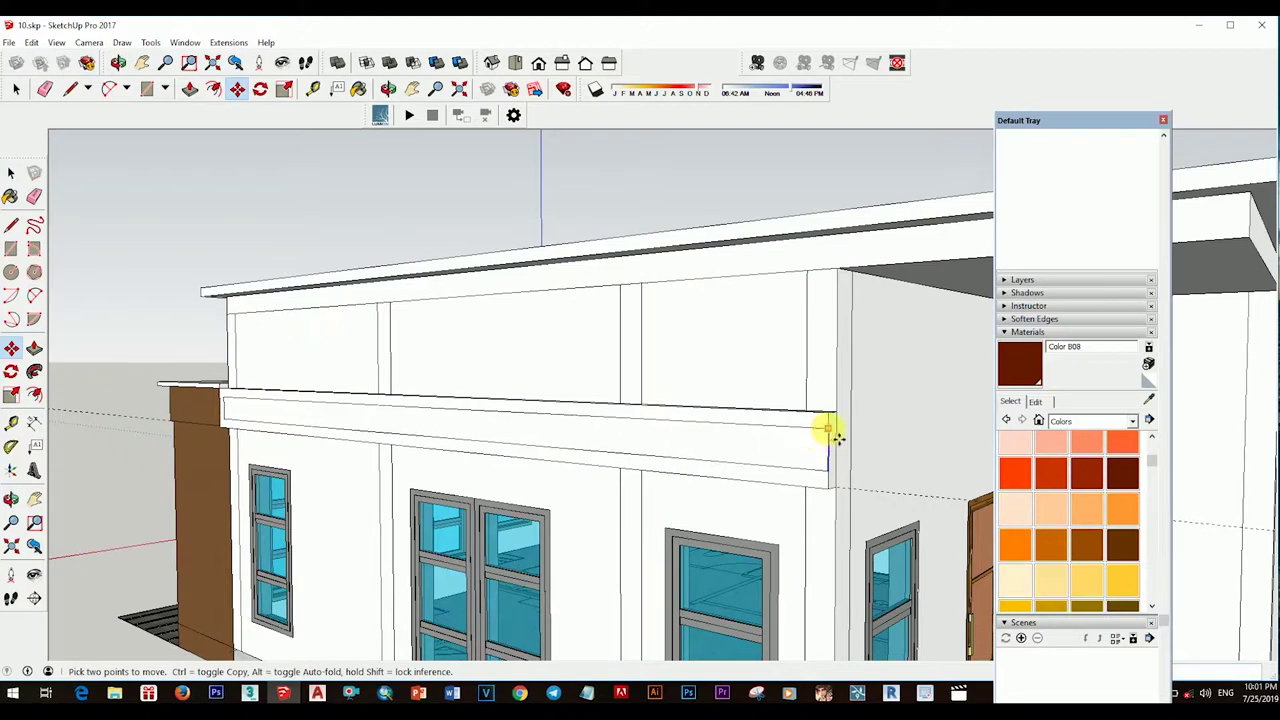
{"action": "key", "text": "space"}
{"action": "scroll", "coordinate": [757, 491], "scroll_direction": "up", "scroll_amount": 5}
{"action": "scroll", "coordinate": [720, 486], "scroll_direction": "down", "scroll_amount": 8}
{"action": "scroll", "coordinate": [616, 420], "scroll_direction": "up", "scroll_amount": 5}
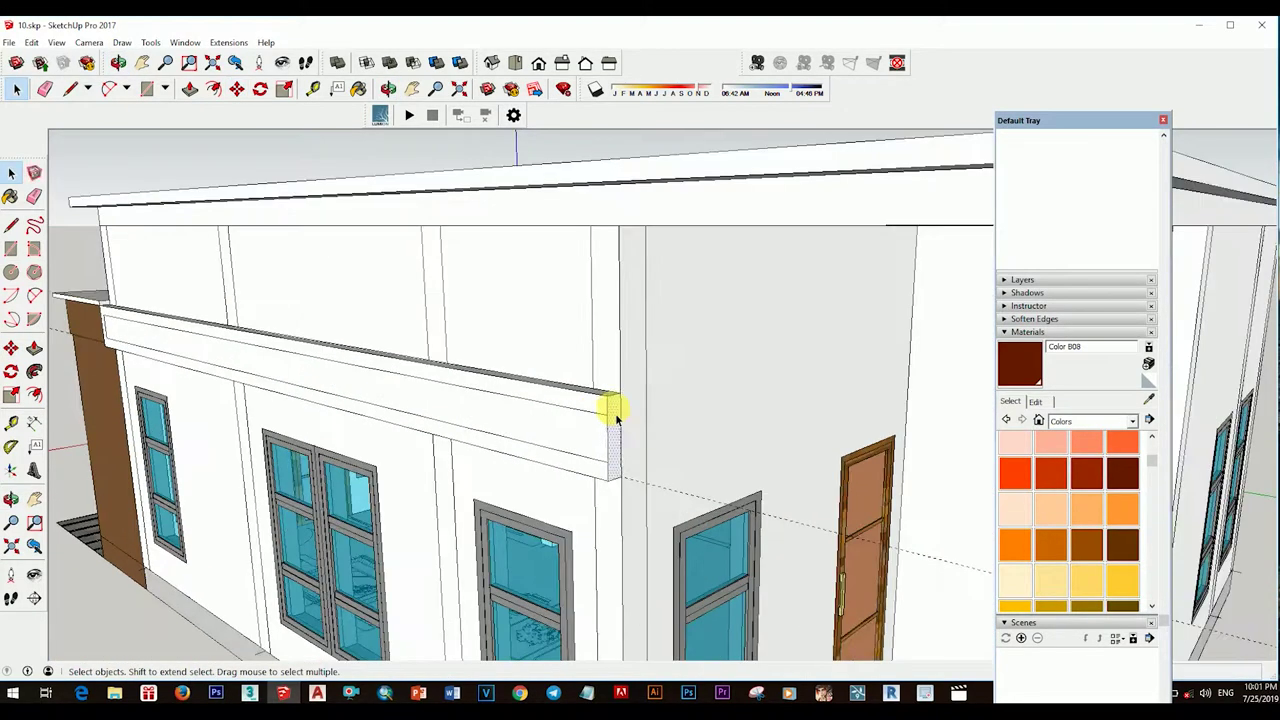
{"action": "key", "text": "space"}
{"action": "scroll", "coordinate": [580, 470], "scroll_direction": "down", "scroll_amount": 3}
{"action": "scroll", "coordinate": [612, 330], "scroll_direction": "up", "scroll_amount": 8}
{"action": "key", "text": "l"}
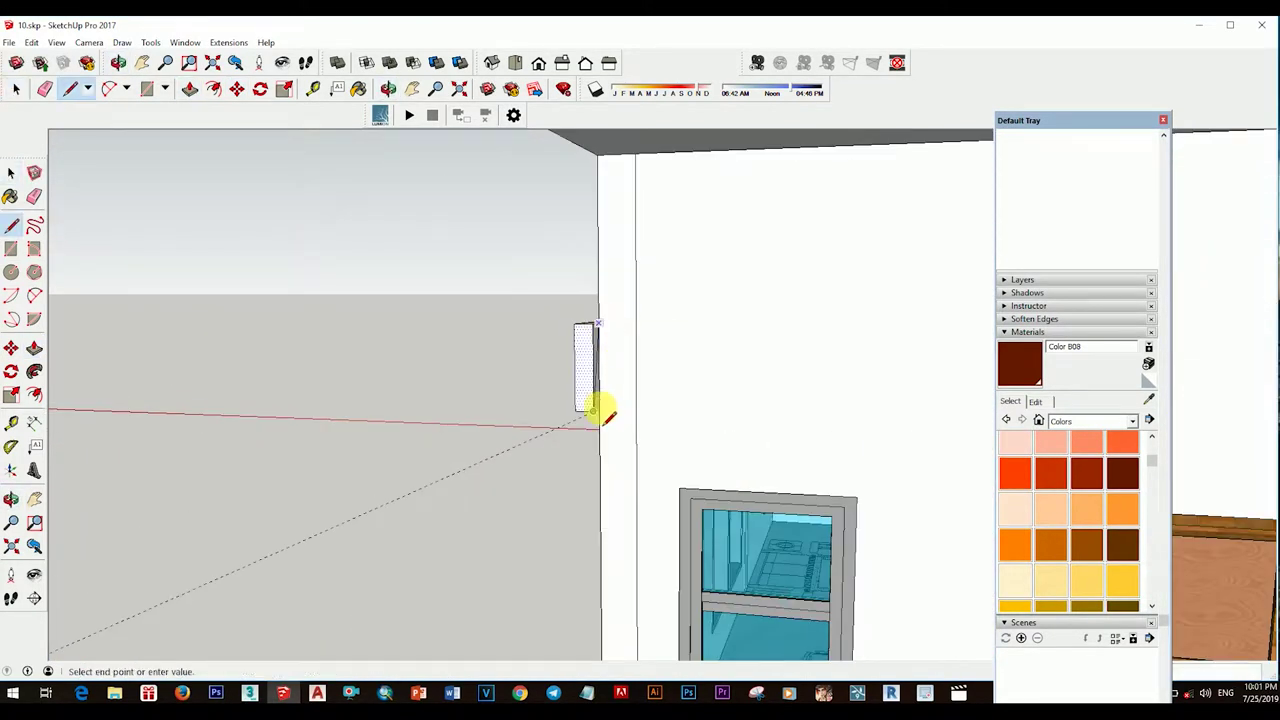
{"action": "scroll", "coordinate": [600, 390], "scroll_direction": "down", "scroll_amount": 8}
Step: Orbit around the house to the wall corner and door to see the cornice
{"action": "middle_click_drag", "start_coordinate": [851, 406], "coordinate": [760, 417]}
{"action": "key", "text": "space"}
{"action": "scroll", "coordinate": [743, 433], "scroll_direction": "up", "scroll_amount": 5}
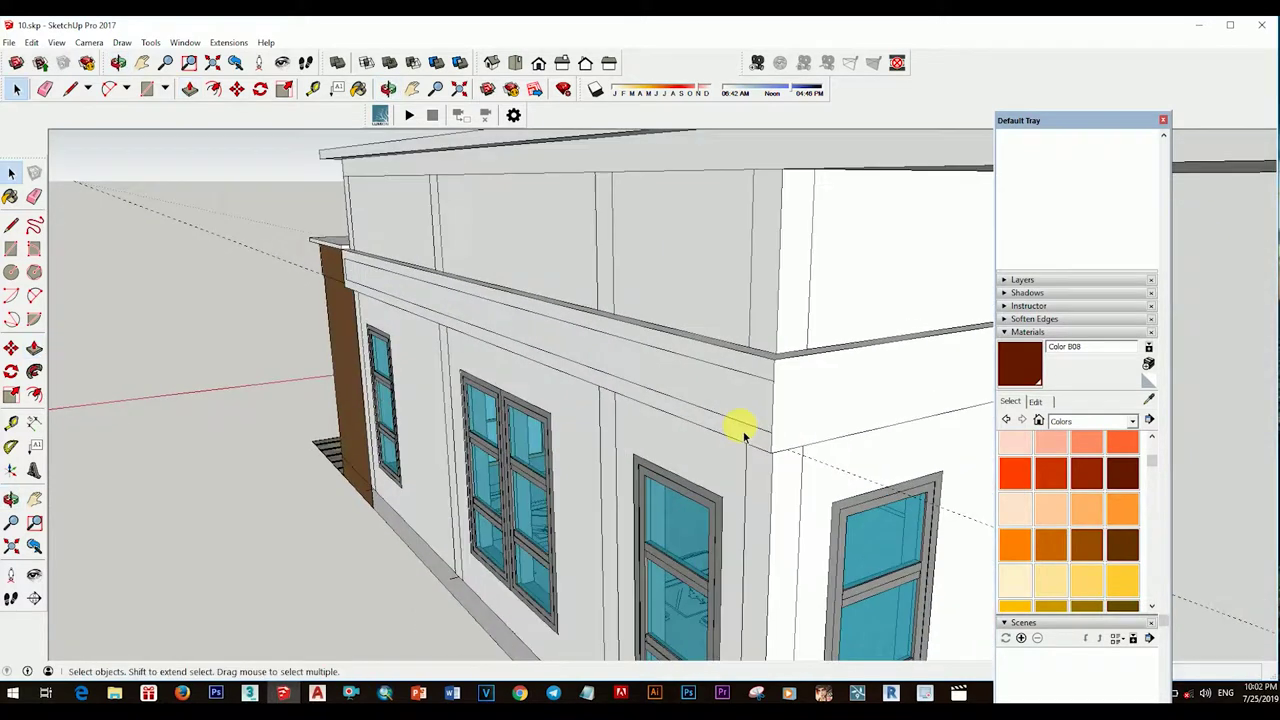
{"action": "scroll", "coordinate": [743, 433], "scroll_direction": "up", "scroll_amount": 3}
{"action": "scroll", "coordinate": [884, 456], "scroll_direction": "up", "scroll_amount": 2}
{"action": "key", "text": "l"}
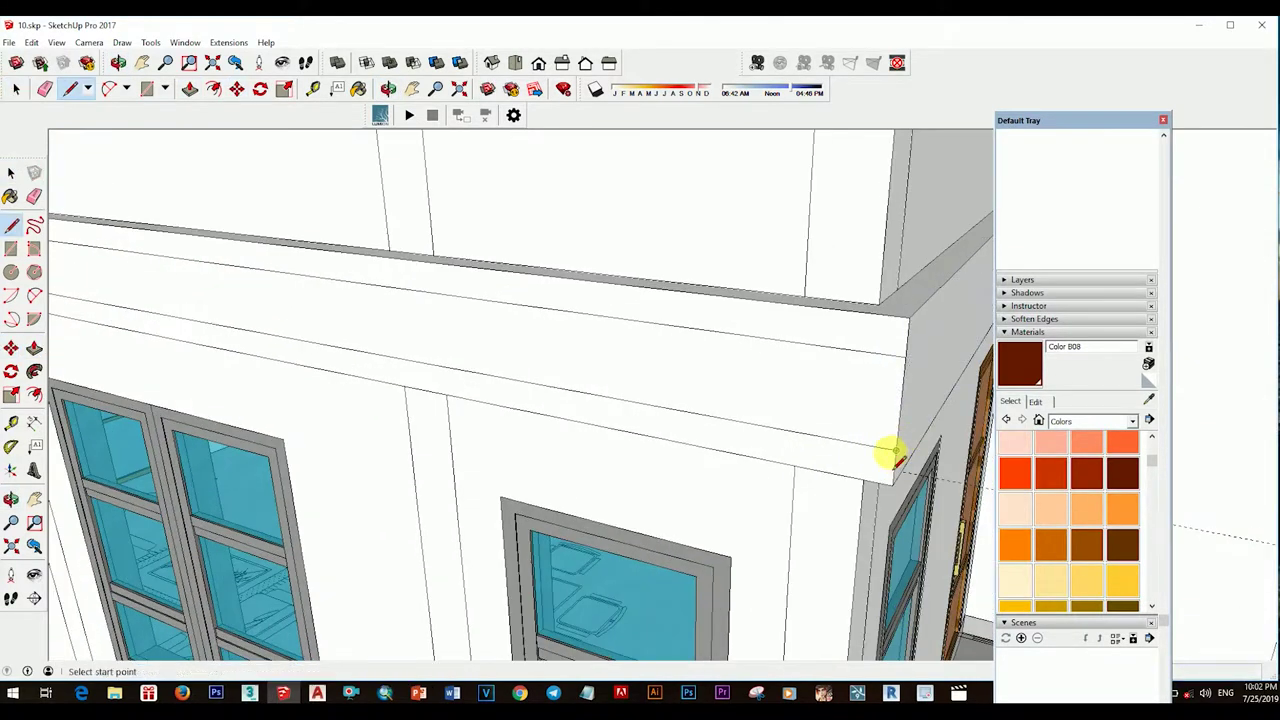
{"action": "mouse_move", "coordinate": [897, 398]}
{"action": "middle_mouse_down"}
{"action": "mouse_move", "coordinate": [829, 423]}
{"action": "mouse_move", "coordinate": [880, 323]}
{"action": "mouse_move", "coordinate": [849, 306]}
{"action": "mouse_move", "coordinate": [879, 416]}
{"action": "mouse_move", "coordinate": [650, 380]}
{"action": "mouse_move", "coordinate": [594, 391]}
{"action": "mouse_move", "coordinate": [641, 320]}
{"action": "mouse_move", "coordinate": [554, 404]}
{"action": "middle_mouse_up"}
{"action": "scroll", "coordinate": [666, 366], "scroll_direction": "down", "scroll_amount": 3}
{"action": "scroll", "coordinate": [620, 363], "scroll_direction": "up", "scroll_amount": 3}
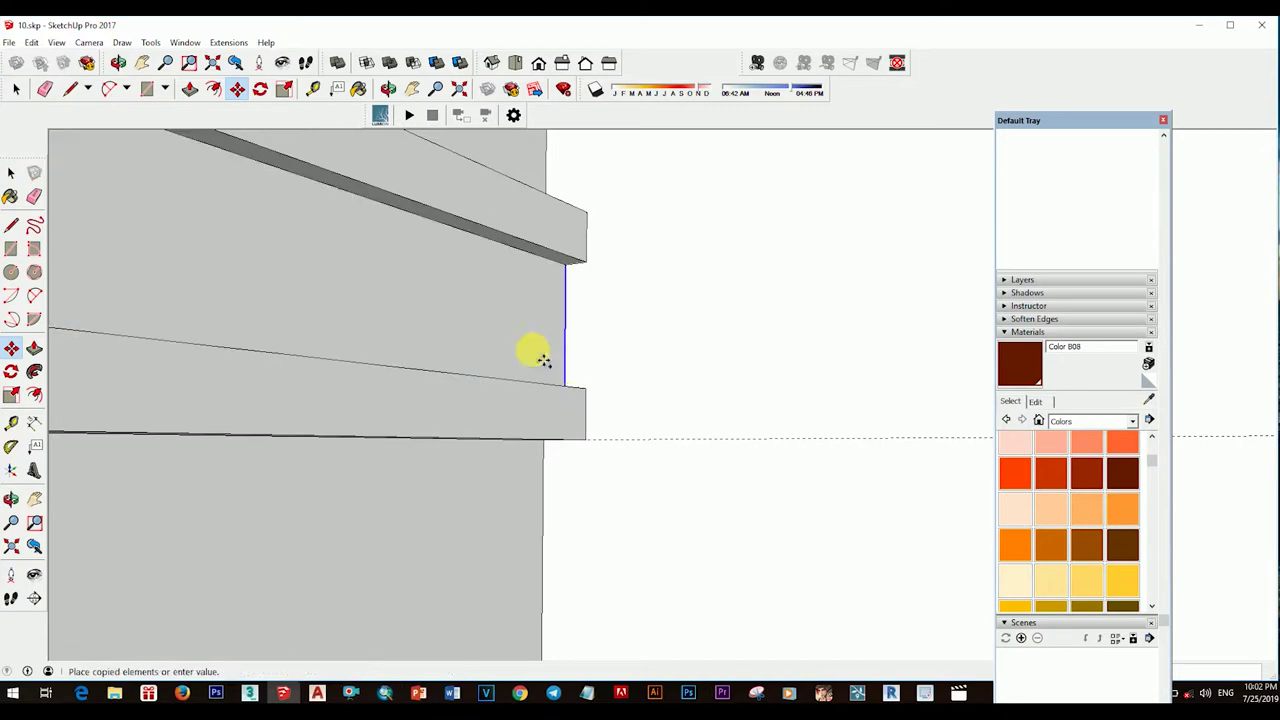
{"action": "scroll", "coordinate": [576, 385], "scroll_direction": "down", "scroll_amount": 2}
{"action": "mouse_move", "coordinate": [594, 400]}
{"action": "middle_mouse_down"}
{"action": "mouse_move", "coordinate": [577, 380]}
{"action": "mouse_move", "coordinate": [613, 463]}
{"action": "middle_mouse_up"}
{"action": "scroll", "coordinate": [441, 412], "scroll_direction": "up", "scroll_amount": 2}
Step: Zoom in on the cornice corner, trying the Push/Pull and Eraser tools
{"action": "key", "text": "p"}
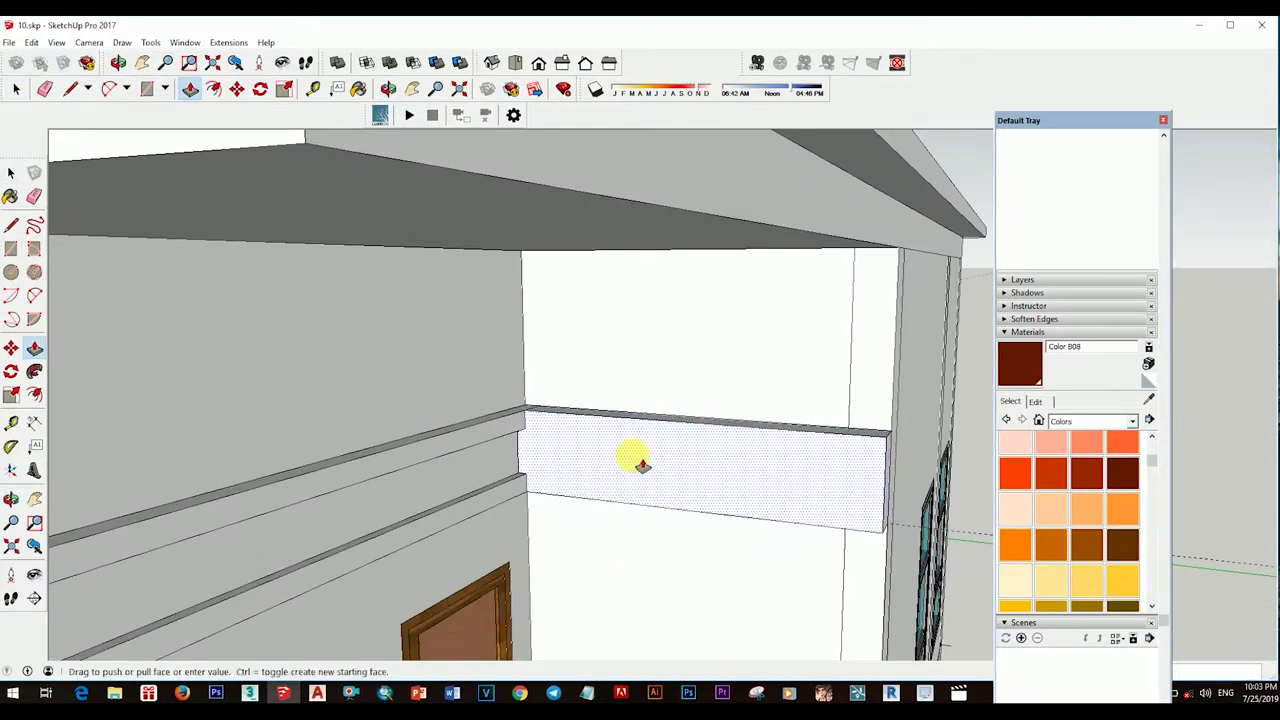
{"action": "key", "text": "space"}
{"action": "scroll", "coordinate": [493, 360], "scroll_direction": "up", "scroll_amount": 2}
{"action": "key", "text": "e"}
{"action": "scroll", "coordinate": [449, 363], "scroll_direction": "up", "scroll_amount": 2}
{"action": "scroll", "coordinate": [462, 409], "scroll_direction": "up", "scroll_amount": 2}
{"action": "key", "text": "space"}
{"action": "scroll", "coordinate": [470, 385], "scroll_direction": "down", "scroll_amount": 3}
{"action": "scroll", "coordinate": [605, 418], "scroll_direction": "down", "scroll_amount": 2}
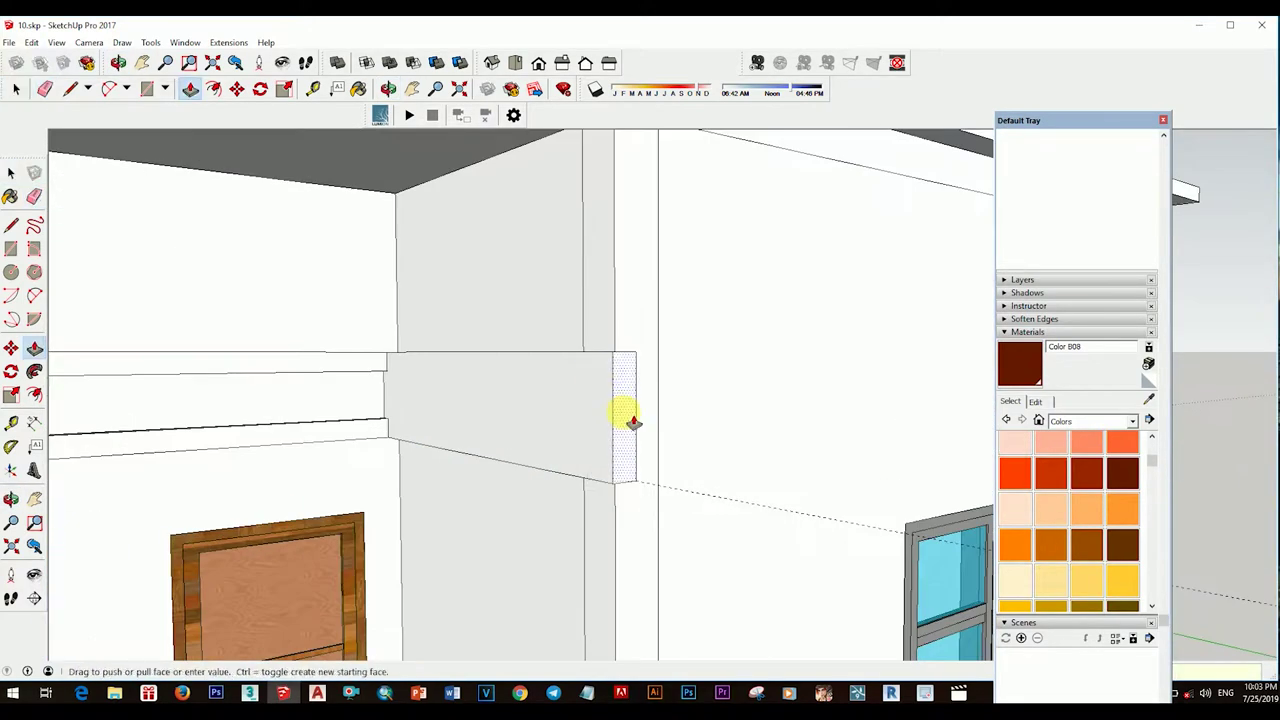
{"action": "scroll", "coordinate": [571, 475], "scroll_direction": "down", "scroll_amount": 2}
{"action": "key", "text": "space"}
{"action": "scroll", "coordinate": [700, 400], "scroll_direction": "down", "scroll_amount": 3}
Step: Draw a 450 mm line at the wall corner to extend the band outward
{"action": "key", "text": "l"}
{"action": "scroll", "coordinate": [340, 468], "scroll_direction": "up", "scroll_amount": 4}
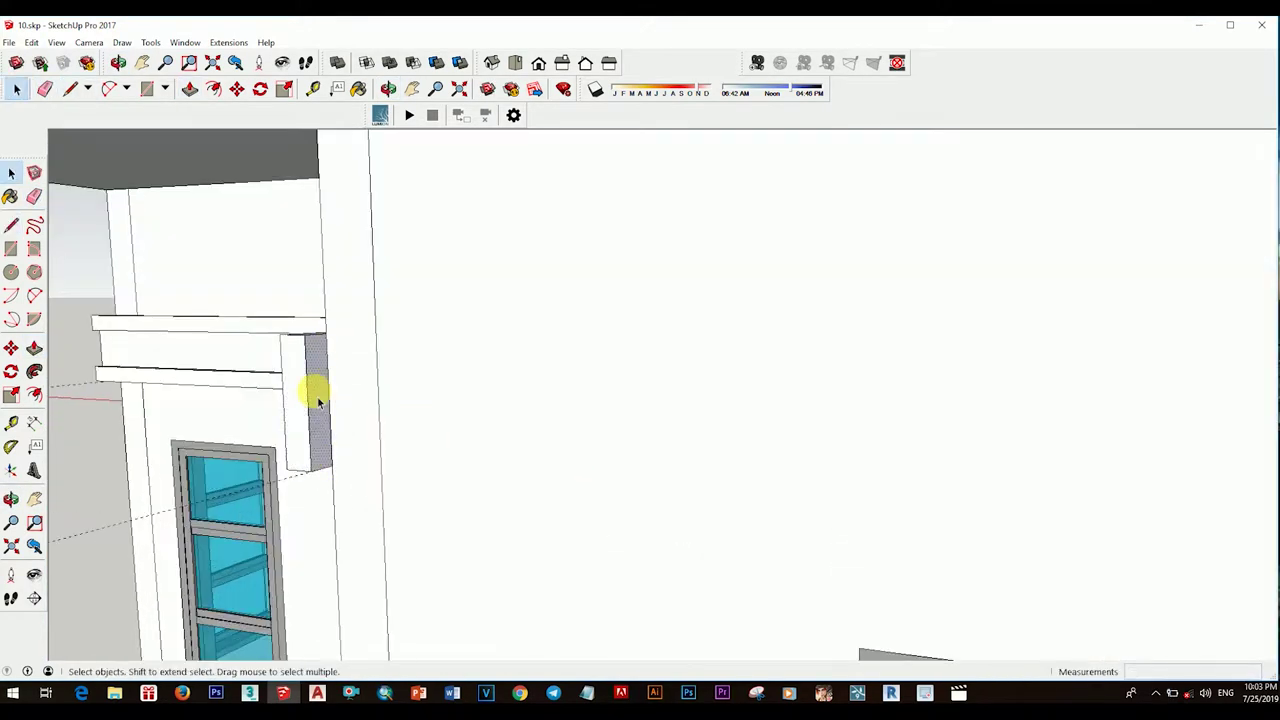
{"action": "scroll", "coordinate": [657, 420], "scroll_direction": "down", "scroll_amount": 3}
{"action": "scroll", "coordinate": [774, 523], "scroll_direction": "down", "scroll_amount": 3}
{"action": "mouse_move", "coordinate": [774, 523]}
{"action": "middle_mouse_down"}
{"action": "mouse_move", "coordinate": [591, 431]}
{"action": "mouse_move", "coordinate": [607, 428]}
{"action": "mouse_move", "coordinate": [529, 434]}
{"action": "mouse_move", "coordinate": [409, 486]}
{"action": "mouse_move", "coordinate": [477, 386]}
{"action": "middle_mouse_up"}
{"action": "scroll", "coordinate": [607, 428], "scroll_direction": "up", "scroll_amount": 5}
{"action": "scroll", "coordinate": [386, 414], "scroll_direction": "up", "scroll_amount": 3}
{"action": "left_click", "coordinate": [368, 444]}
{"action": "scroll", "coordinate": [550, 420], "scroll_direction": "down", "scroll_amount": 5}
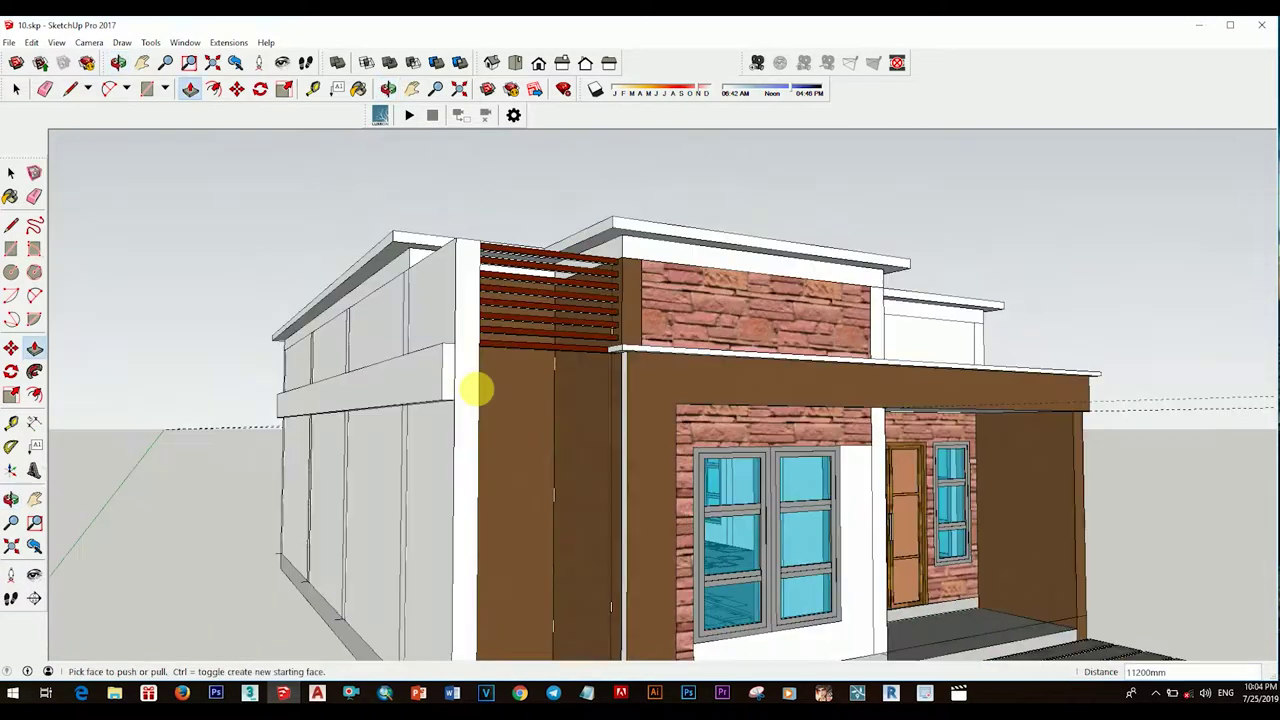
{"action": "scroll", "coordinate": [469, 378], "scroll_direction": "up", "scroll_amount": 3}
{"action": "left_click", "coordinate": [469, 378]}
{"action": "key", "text": "l"}
{"action": "scroll", "coordinate": [429, 409], "scroll_direction": "up", "scroll_amount": 5}
Step: Start a new line at the band corner and inspect the extruded block around the pillar
{"action": "left_click", "coordinate": [318, 446]}
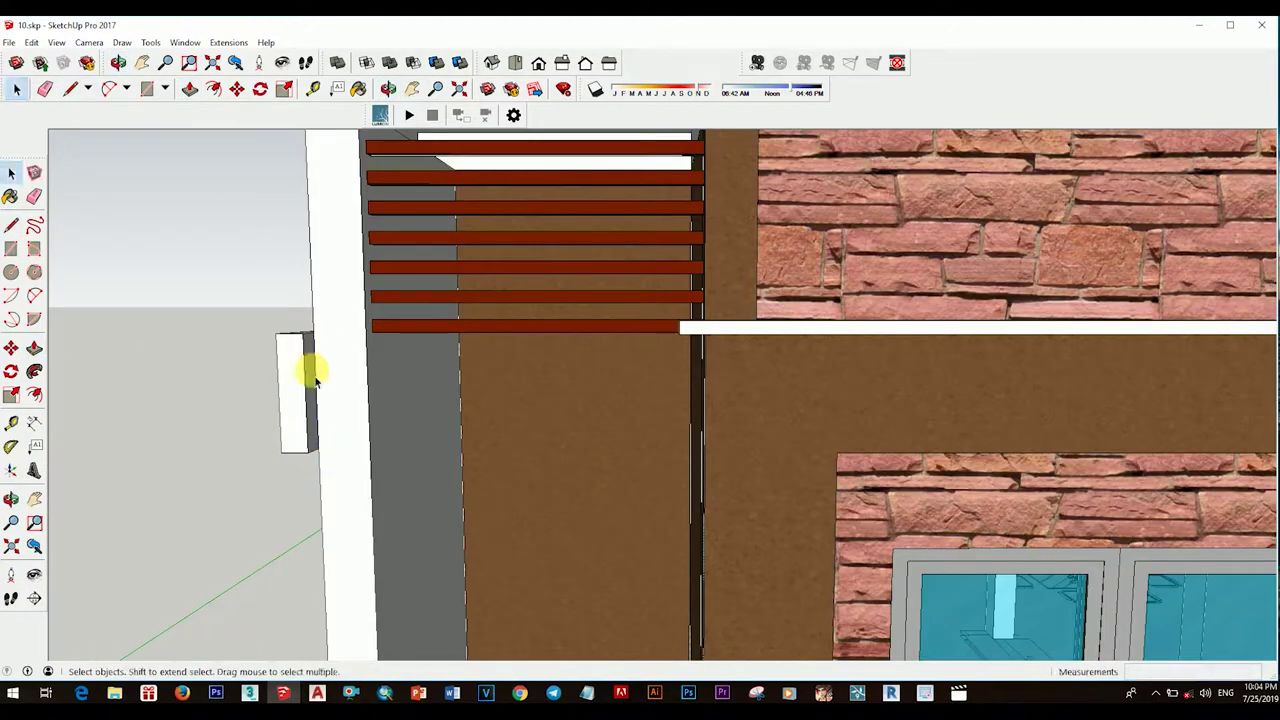
{"action": "scroll", "coordinate": [370, 325], "scroll_direction": "down", "scroll_amount": 3}
{"action": "mouse_move", "coordinate": [394, 400]}
{"action": "middle_mouse_down"}
{"action": "mouse_move", "coordinate": [314, 466]}
{"action": "mouse_move", "coordinate": [417, 343]}
{"action": "mouse_move", "coordinate": [447, 357]}
{"action": "mouse_move", "coordinate": [394, 451]}
{"action": "mouse_move", "coordinate": [406, 417]}
{"action": "middle_mouse_up"}
{"action": "key", "text": "space"}
{"action": "scroll", "coordinate": [420, 450], "scroll_direction": "up", "scroll_amount": 3}
{"action": "key", "text": "p"}
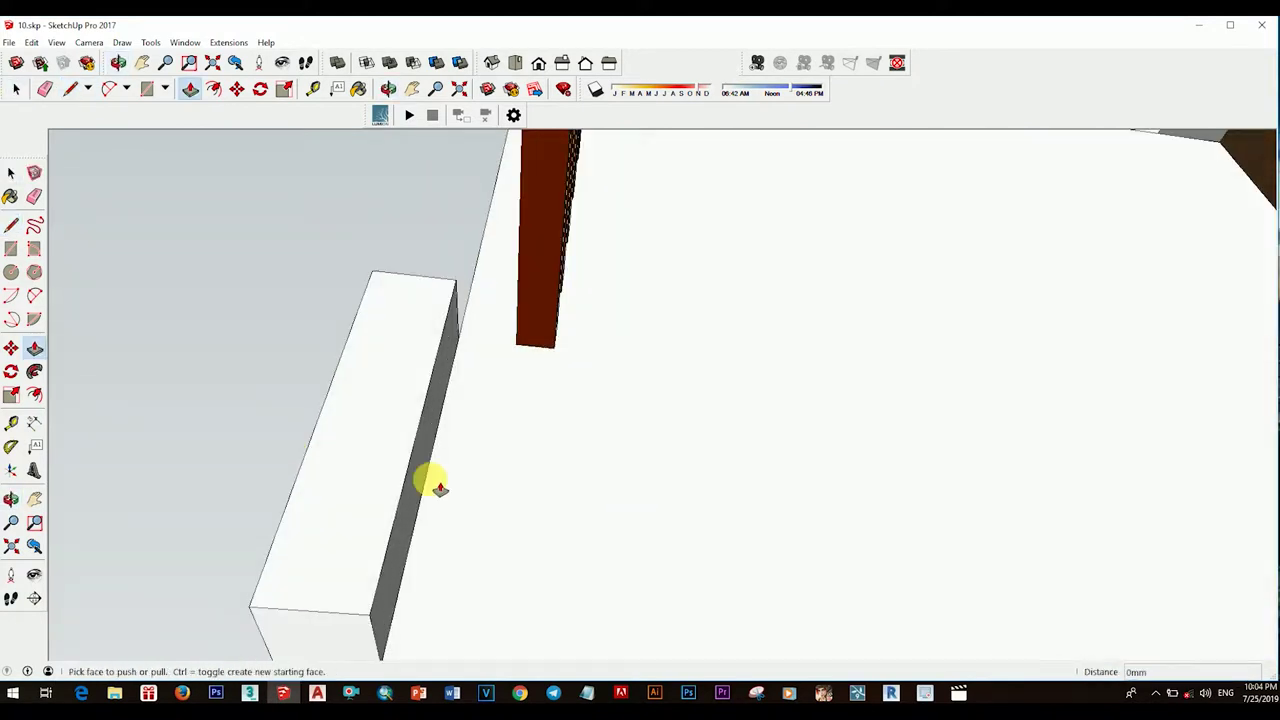
{"action": "middle_click_drag", "start_coordinate": [637, 522], "coordinate": [1146, 323]}
{"action": "key", "text": "space"}
{"action": "scroll", "coordinate": [857, 457], "scroll_direction": "down", "scroll_amount": 5}
{"action": "scroll", "coordinate": [689, 440], "scroll_direction": "down", "scroll_amount": 3}
Step: Select the cornice band face at the building corner
{"action": "middle_click_drag", "start_coordinate": [689, 440], "coordinate": [712, 449]}
{"action": "scroll", "coordinate": [712, 449], "scroll_direction": "up", "scroll_amount": 10}
{"action": "mouse_move", "coordinate": [651, 214]}
{"action": "middle_mouse_down"}
{"action": "mouse_move", "coordinate": [905, 353]}
{"action": "mouse_move", "coordinate": [837, 340]}
{"action": "middle_mouse_up"}
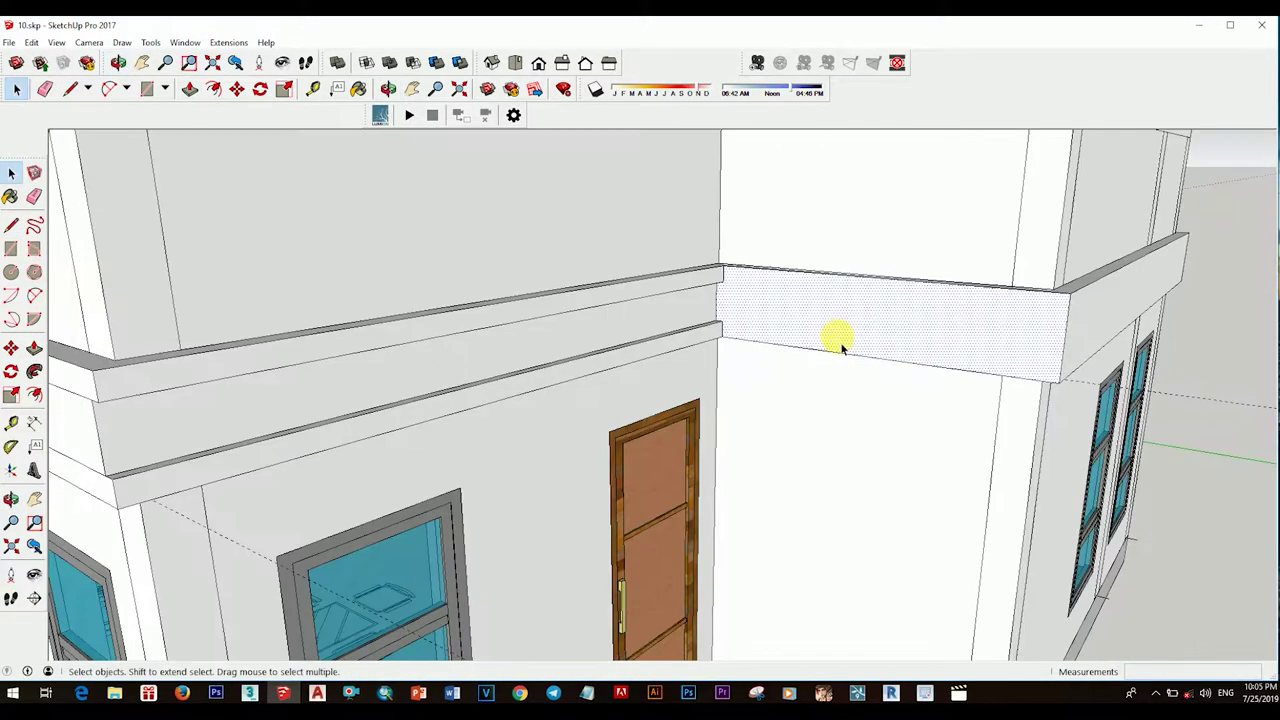
{"action": "left_click", "coordinate": [837, 340]}
{"action": "scroll", "coordinate": [752, 318], "scroll_direction": "up", "scroll_amount": 3}
{"action": "scroll", "coordinate": [752, 318], "scroll_direction": "up", "scroll_amount": 2}
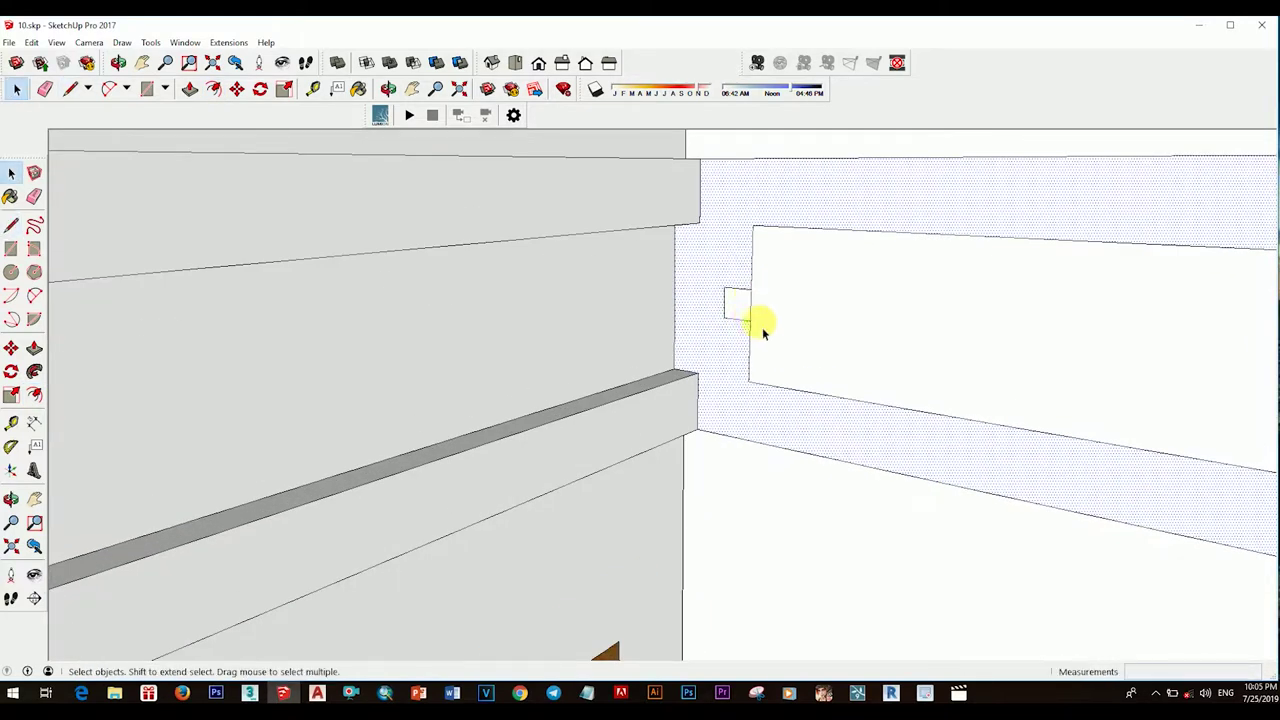
{"action": "scroll", "coordinate": [703, 388], "scroll_direction": "down", "scroll_amount": 5}
{"action": "scroll", "coordinate": [686, 357], "scroll_direction": "up", "scroll_amount": 3}
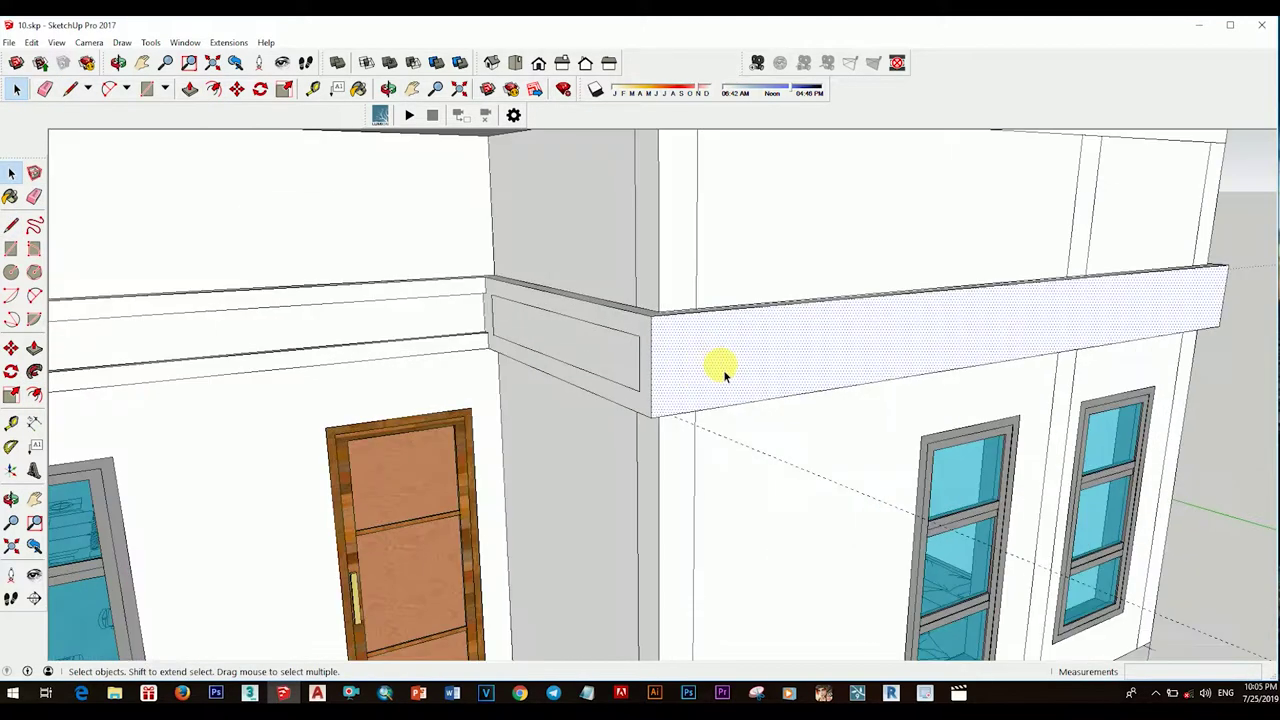
{"action": "key", "text": "space"}
{"action": "scroll", "coordinate": [700, 349], "scroll_direction": "down", "scroll_amount": 3}
{"action": "middle_click_drag", "start_coordinate": [700, 349], "coordinate": [870, 383]}
{"action": "scroll", "coordinate": [870, 383], "scroll_direction": "up", "scroll_amount": 3}
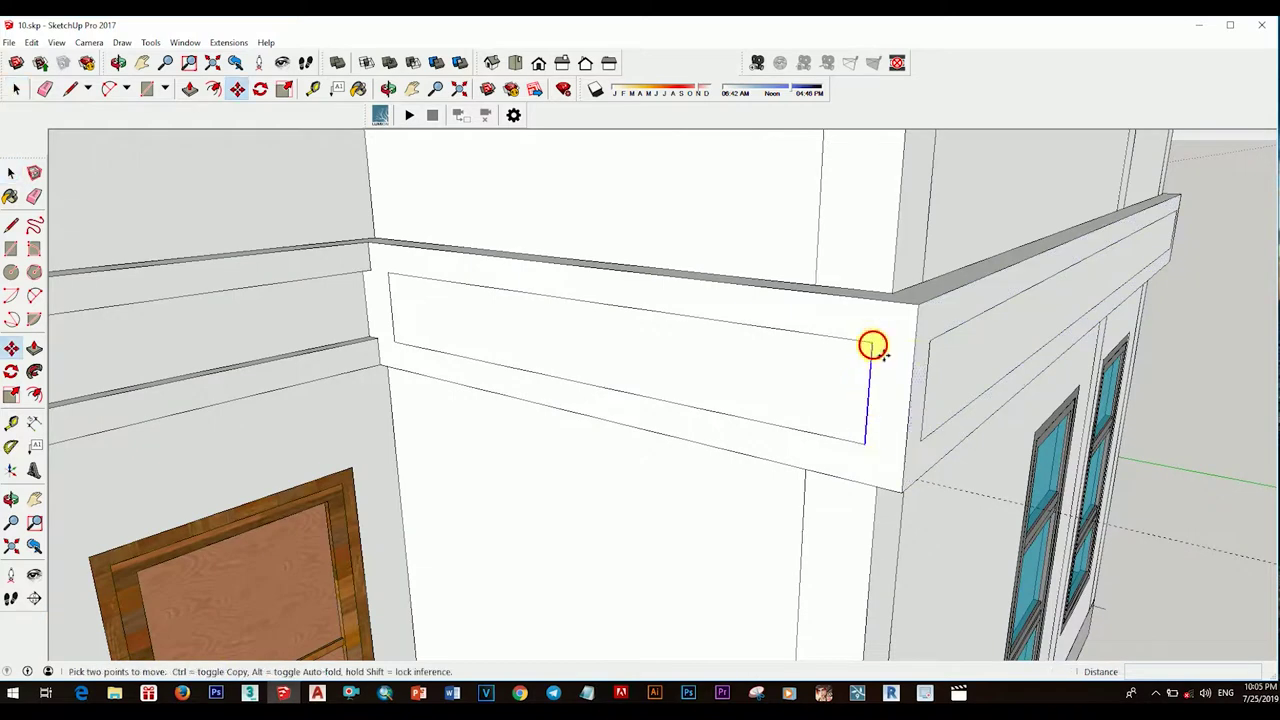
Step: Move the band edge from the band corner onto the side face
{"action": "left_click", "coordinate": [872, 345]}
{"action": "scroll", "coordinate": [921, 356], "scroll_direction": "up", "scroll_amount": 2}
{"action": "scroll", "coordinate": [919, 357], "scroll_direction": "down", "scroll_amount": 2}
{"action": "scroll", "coordinate": [914, 352], "scroll_direction": "up", "scroll_amount": 3}
{"action": "left_click", "coordinate": [914, 357]}
{"action": "key", "text": "space"}
{"action": "mouse_move", "coordinate": [914, 357]}
{"action": "middle_mouse_down"}
{"action": "mouse_move", "coordinate": [877, 420]}
{"action": "mouse_move", "coordinate": [729, 363]}
{"action": "mouse_move", "coordinate": [707, 369]}
{"action": "middle_mouse_up"}
{"action": "scroll", "coordinate": [877, 420], "scroll_direction": "up", "scroll_amount": 2}
{"action": "scroll", "coordinate": [893, 452], "scroll_direction": "down", "scroll_amount": 3}
{"action": "scroll", "coordinate": [729, 363], "scroll_direction": "up", "scroll_amount": 3}
{"action": "middle_click_drag", "start_coordinate": [788, 395], "coordinate": [861, 412]}
Step: Select the ledge face at the building corner beside the column
{"action": "key", "text": "p"}
{"action": "mouse_move", "coordinate": [942, 432]}
{"action": "middle_mouse_down"}
{"action": "mouse_move", "coordinate": [863, 423]}
{"action": "mouse_move", "coordinate": [957, 449]}
{"action": "mouse_move", "coordinate": [870, 455]}
{"action": "middle_mouse_up"}
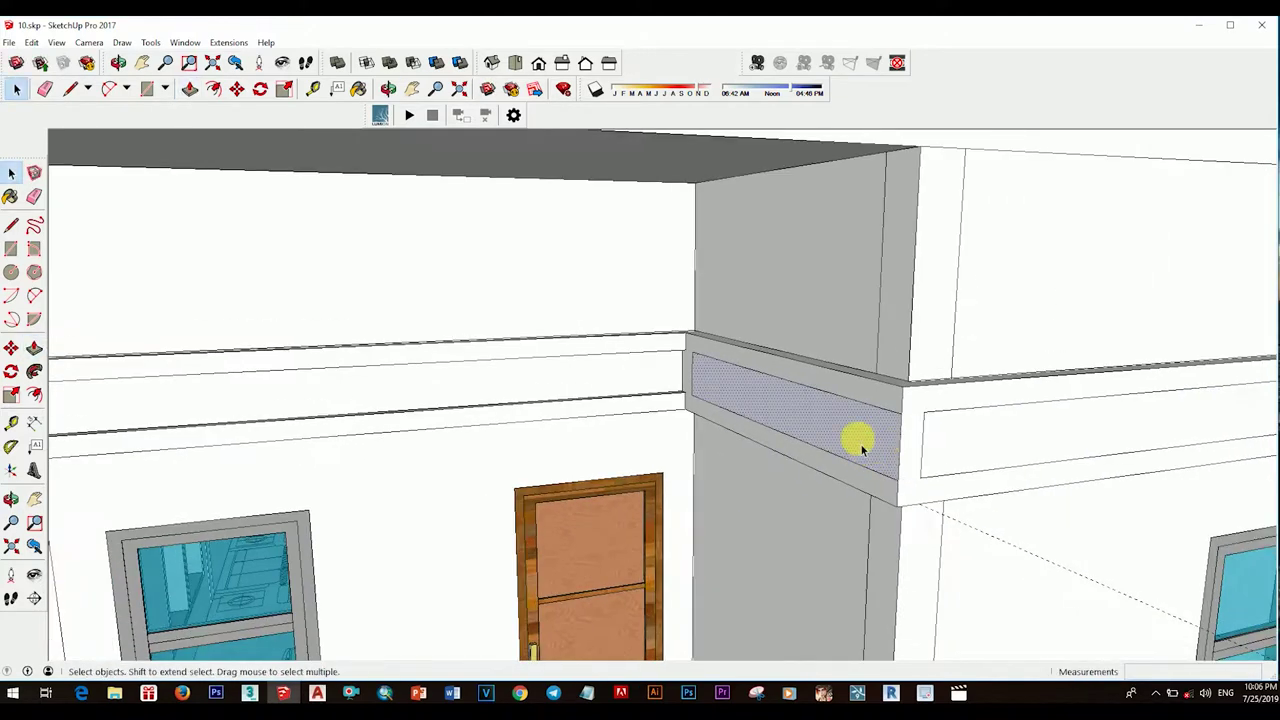
{"action": "scroll", "coordinate": [686, 363], "scroll_direction": "up", "scroll_amount": 3}
{"action": "key", "text": "e"}
{"action": "mouse_move", "coordinate": [686, 363]}
{"action": "middle_mouse_down"}
{"action": "mouse_move", "coordinate": [751, 414]}
{"action": "mouse_move", "coordinate": [1049, 443]}
{"action": "mouse_move", "coordinate": [849, 406]}
{"action": "mouse_move", "coordinate": [620, 540]}
{"action": "mouse_move", "coordinate": [531, 563]}
{"action": "mouse_move", "coordinate": [591, 574]}
{"action": "mouse_move", "coordinate": [783, 480]}
{"action": "mouse_move", "coordinate": [677, 258]}
{"action": "mouse_move", "coordinate": [974, 509]}
{"action": "mouse_move", "coordinate": [894, 429]}
{"action": "mouse_move", "coordinate": [857, 434]}
{"action": "mouse_move", "coordinate": [890, 455]}
{"action": "mouse_move", "coordinate": [866, 514]}
{"action": "mouse_move", "coordinate": [890, 533]}
{"action": "middle_mouse_up"}
{"action": "key", "text": "space"}
{"action": "scroll", "coordinate": [700, 547], "scroll_direction": "up", "scroll_amount": 2}
{"action": "left_click", "coordinate": [600, 530]}
Step: Check from several angles that the ledge wraps around the pillar
{"action": "key", "text": "e"}
{"action": "mouse_move", "coordinate": [897, 174]}
{"action": "middle_mouse_down"}
{"action": "mouse_move", "coordinate": [866, 449]}
{"action": "mouse_move", "coordinate": [903, 477]}
{"action": "mouse_move", "coordinate": [907, 357]}
{"action": "middle_mouse_up"}
{"action": "middle_click_drag", "start_coordinate": [950, 285], "coordinate": [980, 366]}
{"action": "scroll", "coordinate": [980, 366], "scroll_direction": "down", "scroll_amount": 5}
{"action": "key", "text": "space"}
{"action": "middle_click_drag", "start_coordinate": [949, 471], "coordinate": [980, 491]}
{"action": "scroll", "coordinate": [908, 286], "scroll_direction": "up", "scroll_amount": 5}
{"action": "mouse_move", "coordinate": [908, 286]}
{"action": "middle_mouse_down"}
{"action": "mouse_move", "coordinate": [908, 366]}
{"action": "mouse_move", "coordinate": [1100, 337]}
{"action": "mouse_move", "coordinate": [937, 380]}
{"action": "mouse_move", "coordinate": [829, 551]}
{"action": "mouse_move", "coordinate": [857, 529]}
{"action": "middle_mouse_up"}
Step: Orbit to new angles on the ledge end, preparing a Move
{"action": "key", "text": "m"}
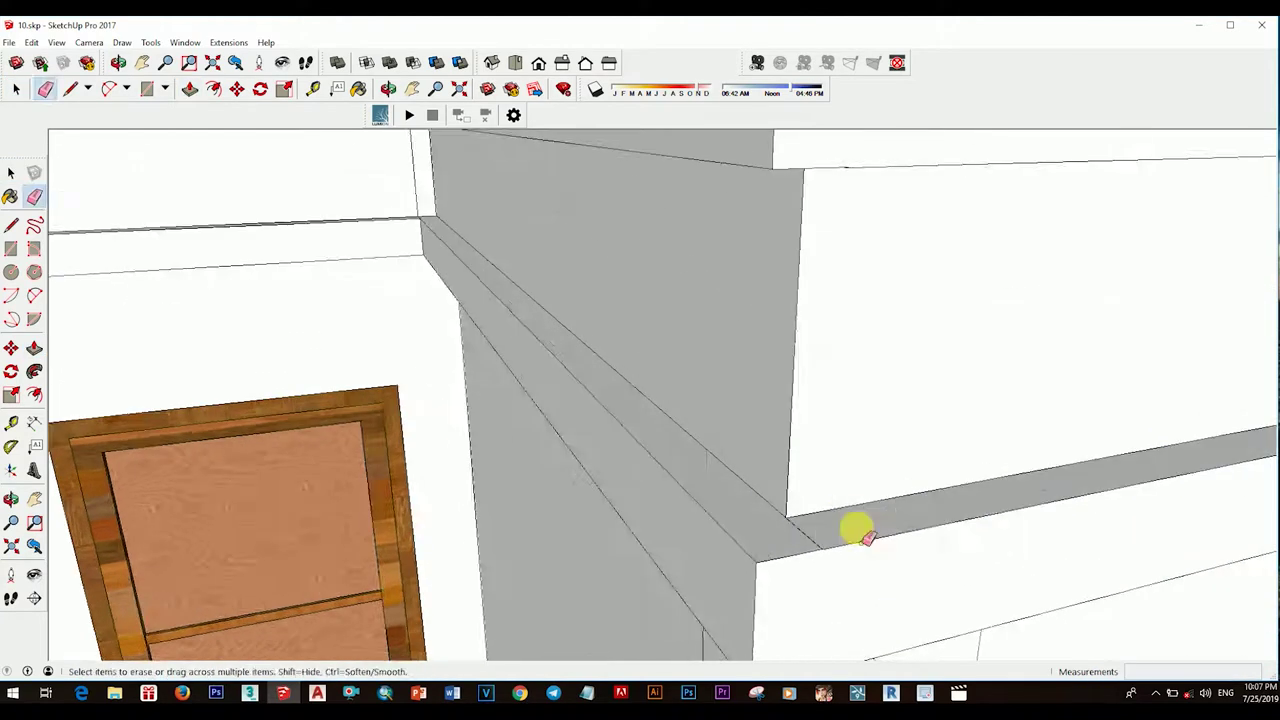
{"action": "key", "text": "space"}
{"action": "scroll", "coordinate": [846, 506], "scroll_direction": "down", "scroll_amount": 5}
{"action": "scroll", "coordinate": [846, 506], "scroll_direction": "up", "scroll_amount": 5}
{"action": "key", "text": "space"}
{"action": "middle_click_drag", "start_coordinate": [948, 455], "coordinate": [950, 325]}
{"action": "key", "text": "m"}
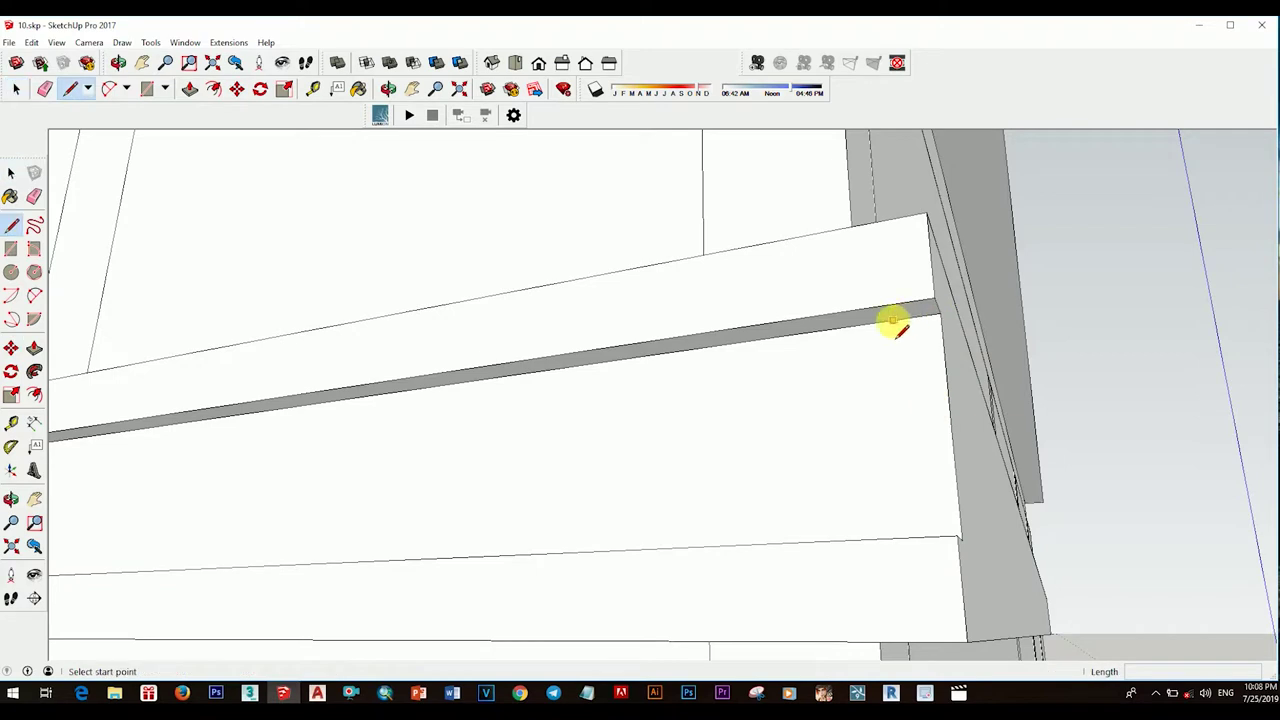
{"action": "key", "text": "space"}
{"action": "mouse_move", "coordinate": [917, 372]}
{"action": "middle_mouse_down"}
{"action": "mouse_move", "coordinate": [914, 489]}
{"action": "mouse_move", "coordinate": [814, 429]}
{"action": "mouse_move", "coordinate": [834, 449]}
{"action": "mouse_move", "coordinate": [868, 437]}
{"action": "mouse_move", "coordinate": [775, 338]}
{"action": "middle_mouse_up"}
{"action": "key", "text": "m"}
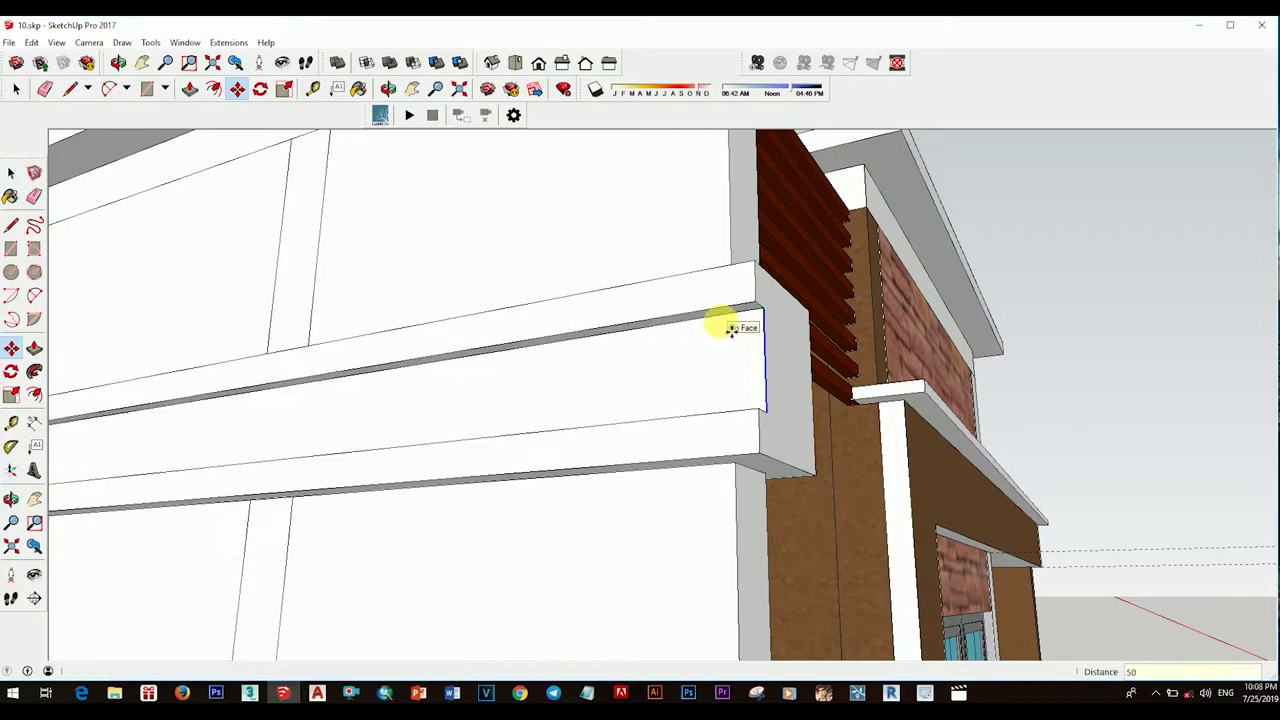
{"action": "scroll", "coordinate": [731, 331], "scroll_direction": "up", "scroll_amount": 2}
Step: Draw the diagonal edge across the ledge end face
{"action": "key", "text": "l"}
{"action": "left_click", "coordinate": [746, 392]}
{"action": "mouse_move", "coordinate": [746, 392]}
{"action": "middle_mouse_down"}
{"action": "mouse_move", "coordinate": [783, 509]}
{"action": "mouse_move", "coordinate": [626, 451]}
{"action": "mouse_move", "coordinate": [637, 288]}
{"action": "middle_mouse_up"}
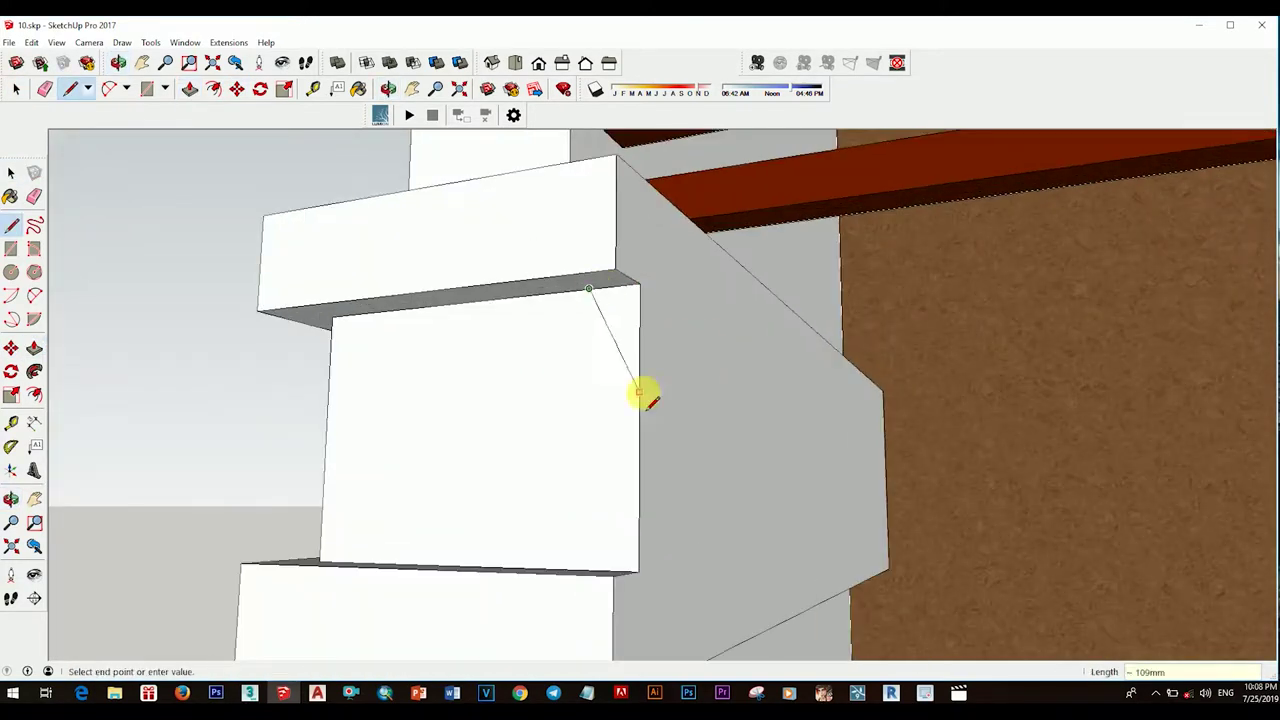
{"action": "key", "text": "space"}
{"action": "middle_click_drag", "start_coordinate": [640, 393], "coordinate": [690, 487]}
{"action": "left_click", "coordinate": [690, 487]}
{"action": "key", "text": "space"}
{"action": "scroll", "coordinate": [871, 329], "scroll_direction": "down", "scroll_amount": 5}
Step: From a three-quarter view, paint the cornice band with olive Color E08 as a trial
{"action": "scroll", "coordinate": [837, 357], "scroll_direction": "down", "scroll_amount": 3}
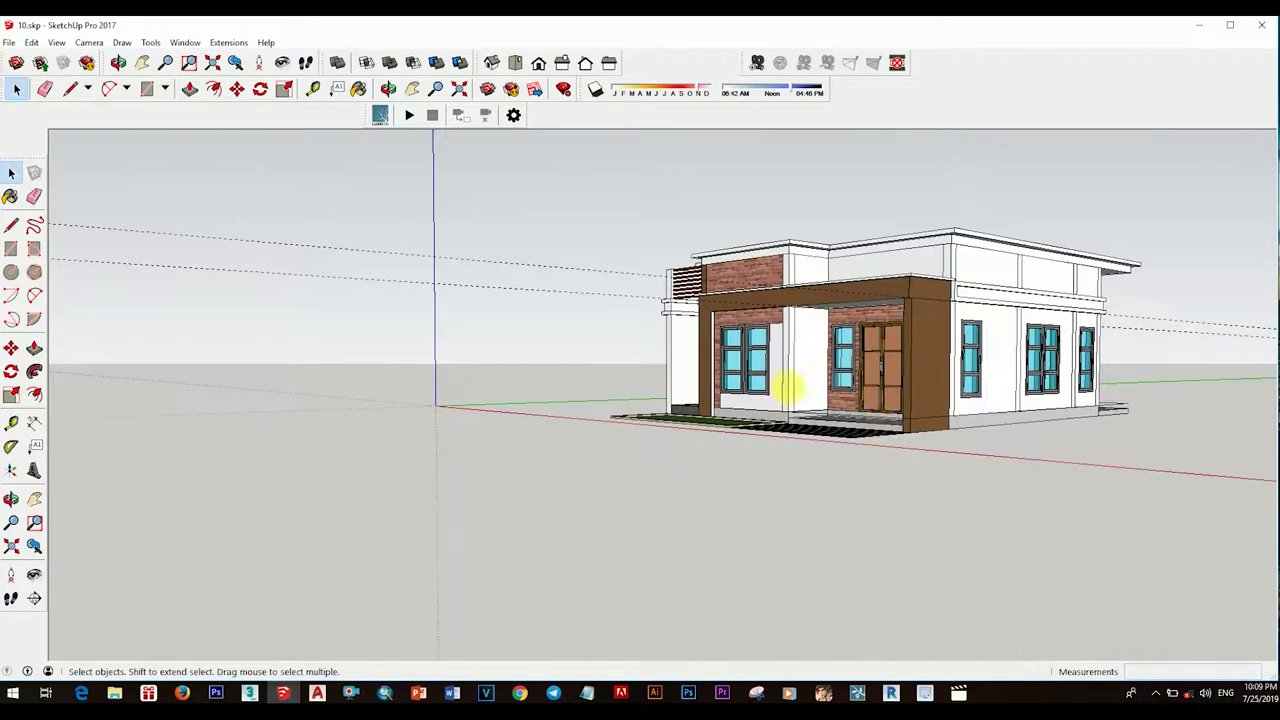
{"action": "scroll", "coordinate": [837, 337], "scroll_direction": "down", "scroll_amount": 2}
{"action": "scroll", "coordinate": [808, 412], "scroll_direction": "down", "scroll_amount": 2}
{"action": "middle_click_drag", "start_coordinate": [808, 412], "coordinate": [806, 500]}
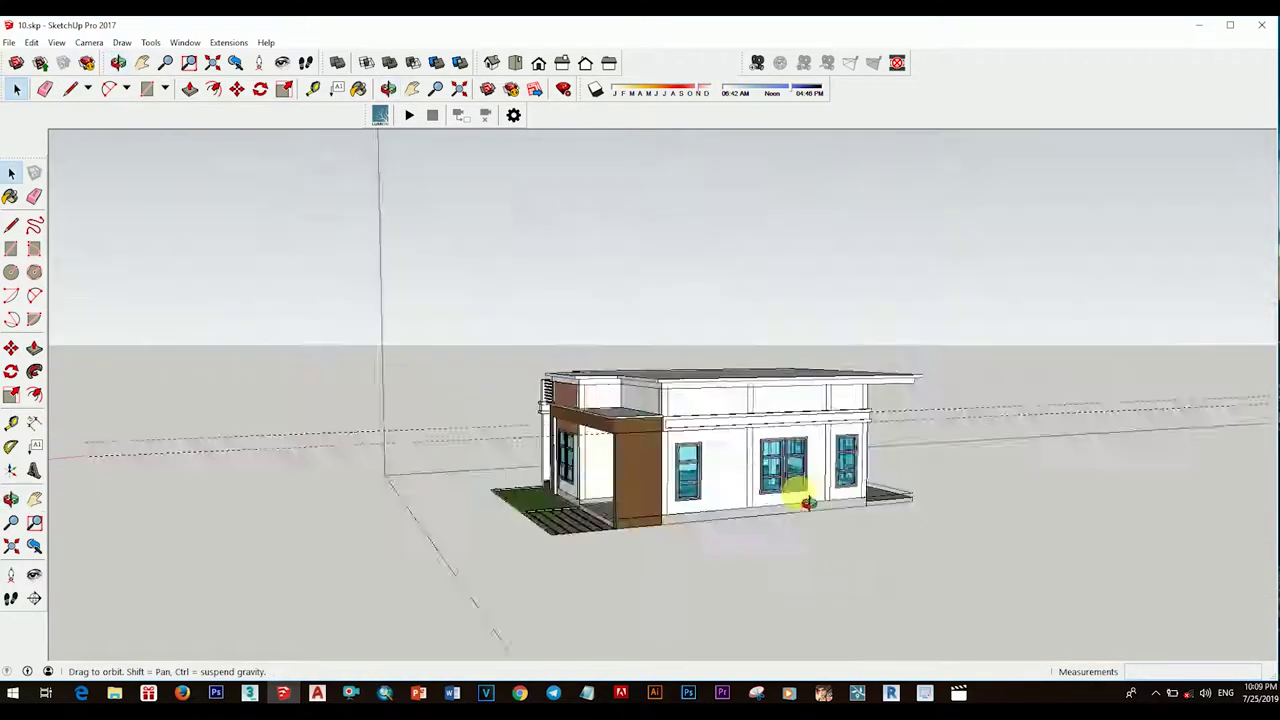
{"action": "scroll", "coordinate": [806, 500], "scroll_direction": "up", "scroll_amount": 5}
{"action": "key", "text": "b"}
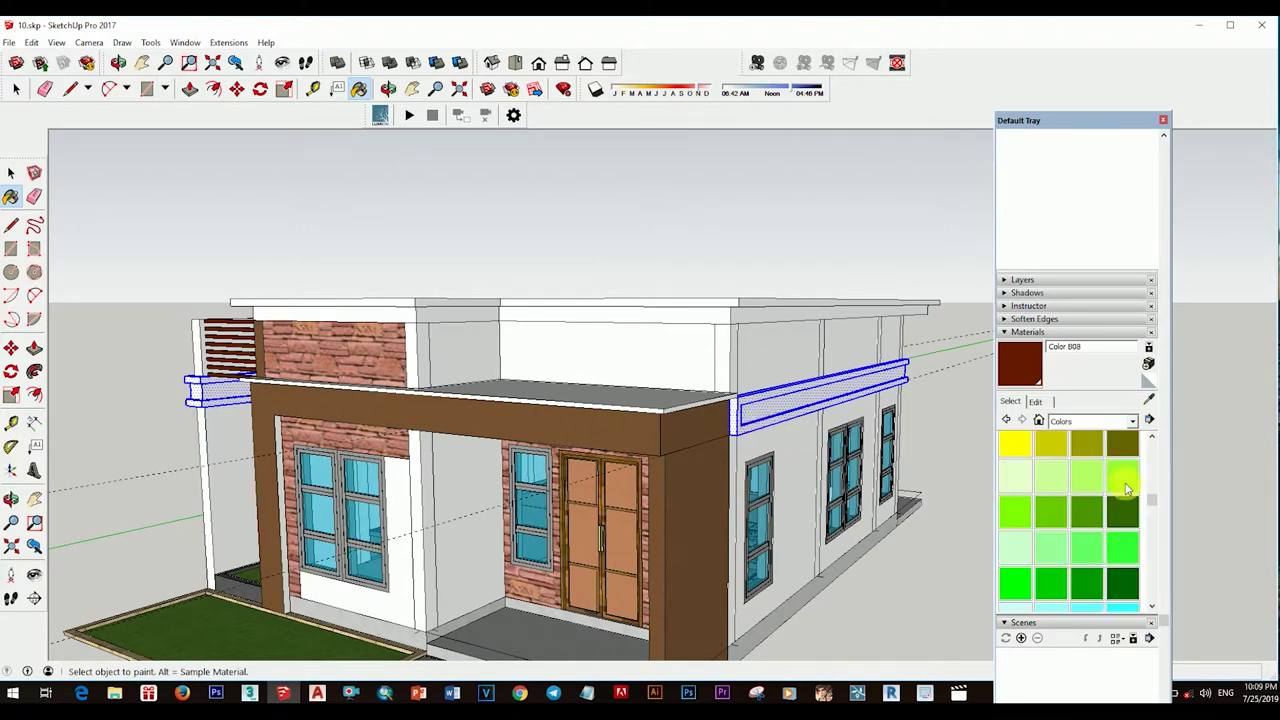
{"action": "left_click", "coordinate": [880, 425]}
{"action": "middle_click_drag", "start_coordinate": [880, 425], "coordinate": [700, 430]}
{"action": "scroll", "coordinate": [1125, 550], "scroll_direction": "down", "scroll_amount": 3}
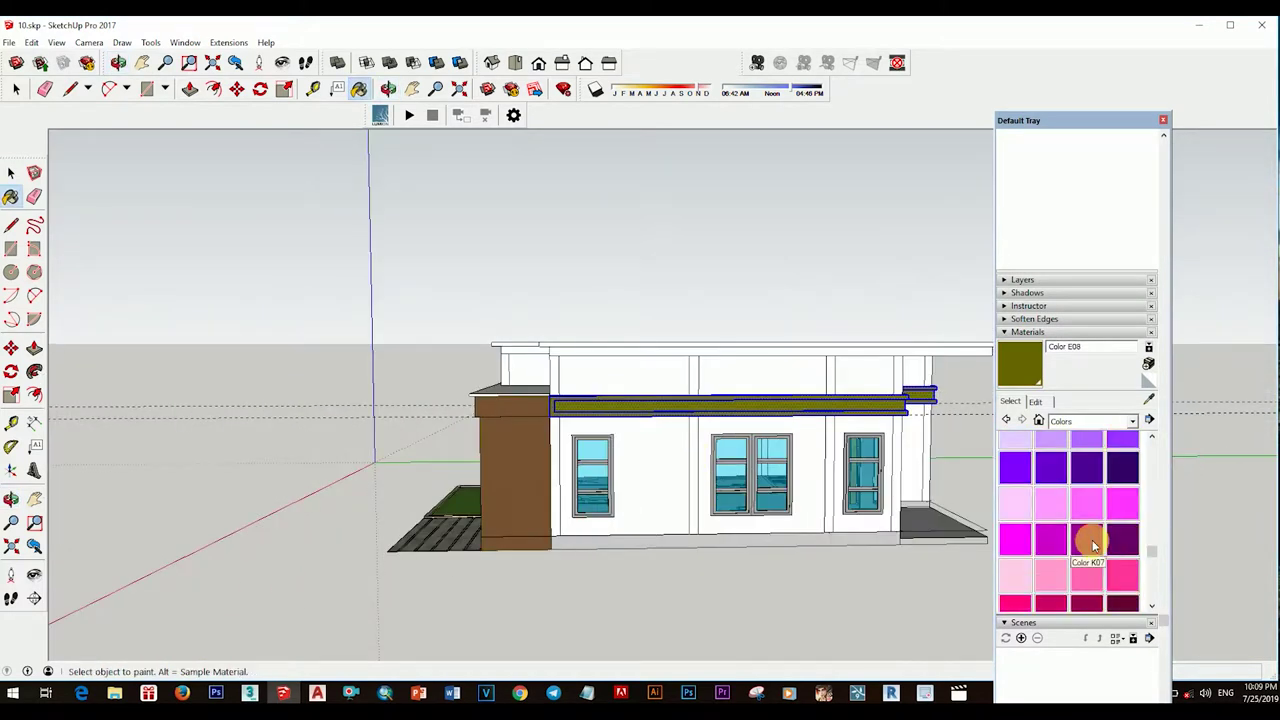
{"action": "scroll", "coordinate": [812, 435], "scroll_direction": "down", "scroll_amount": 3}
{"action": "key", "text": "space"}
{"action": "scroll", "coordinate": [1122, 542], "scroll_direction": "down", "scroll_amount": 2}
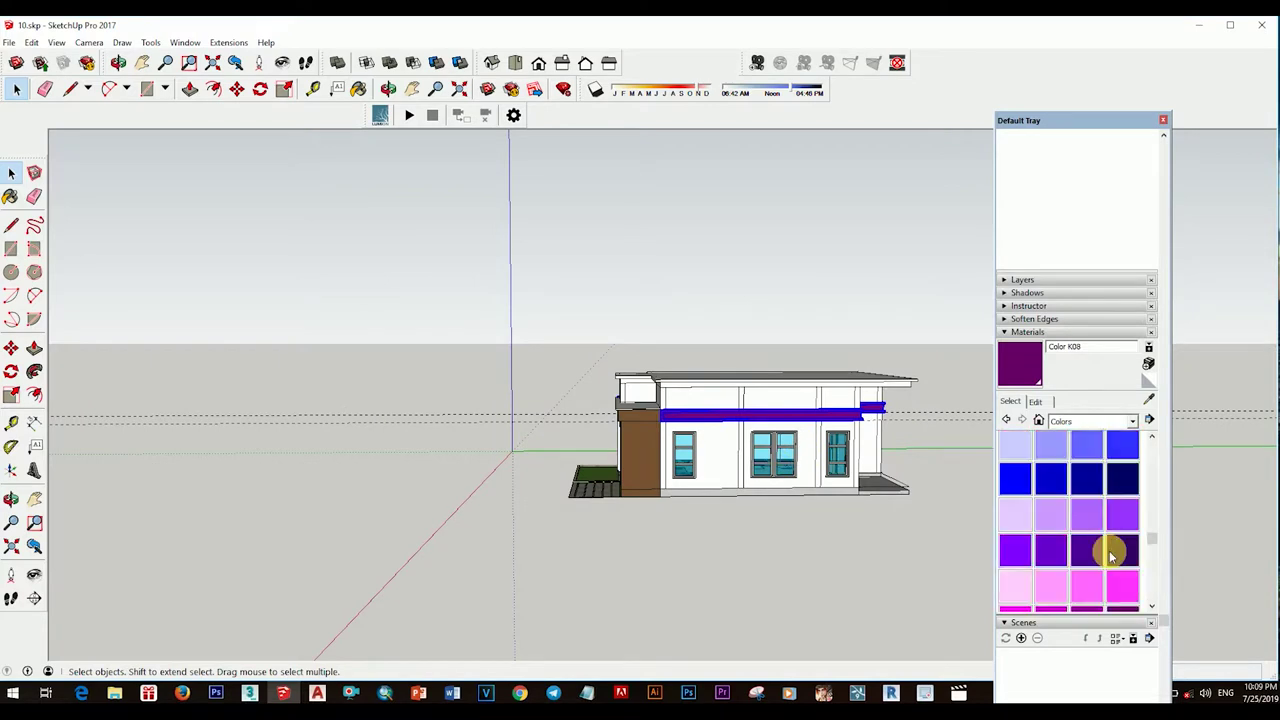
Step: Orbit around the side and front to inspect the band at the wall corner
{"action": "scroll", "coordinate": [1112, 560], "scroll_direction": "up", "scroll_amount": 5}
{"action": "mouse_move", "coordinate": [935, 437]}
{"action": "middle_mouse_down"}
{"action": "mouse_move", "coordinate": [857, 391]}
{"action": "mouse_move", "coordinate": [663, 409]}
{"action": "mouse_move", "coordinate": [694, 437]}
{"action": "middle_mouse_up"}
{"action": "scroll", "coordinate": [750, 408], "scroll_direction": "up", "scroll_amount": 4}
{"action": "scroll", "coordinate": [606, 400], "scroll_direction": "up", "scroll_amount": 4}
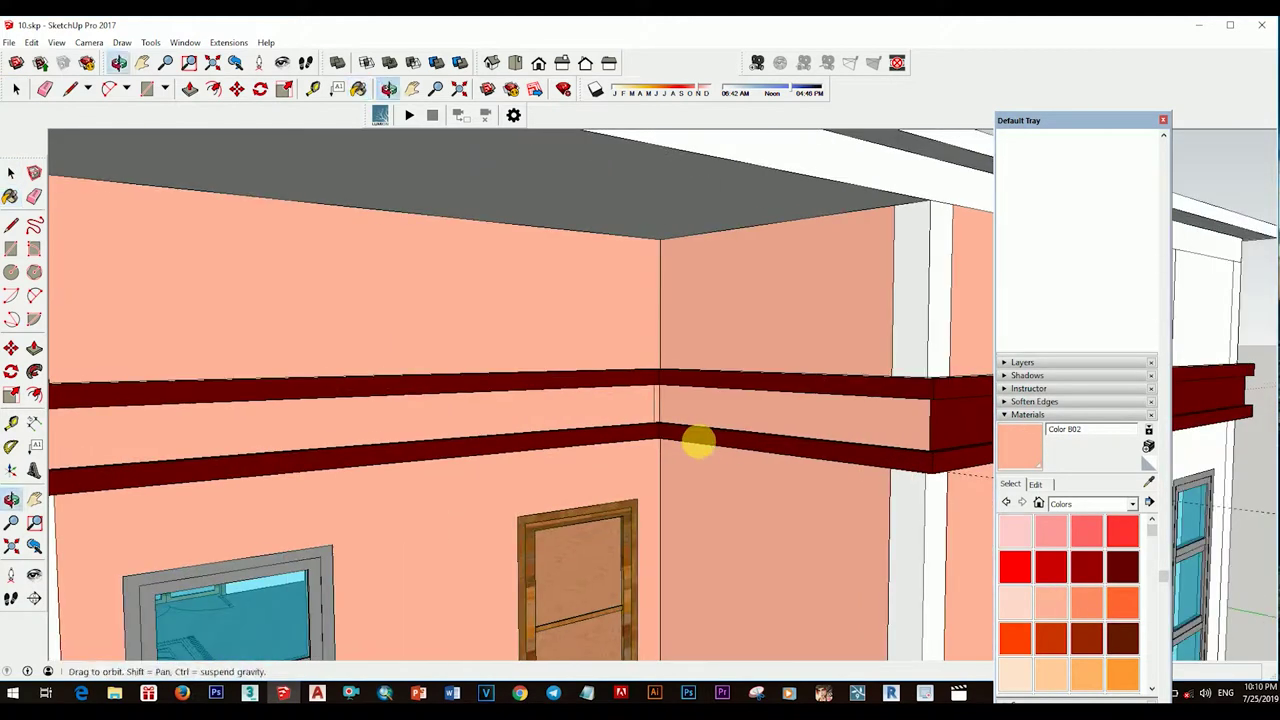
{"action": "scroll", "coordinate": [745, 425], "scroll_direction": "up", "scroll_amount": 2}
{"action": "scroll", "coordinate": [738, 425], "scroll_direction": "down", "scroll_amount": 3}
{"action": "middle_click_drag", "start_coordinate": [640, 477], "coordinate": [434, 449]}
{"action": "key", "text": "space"}
{"action": "scroll", "coordinate": [434, 449], "scroll_direction": "down", "scroll_amount": 5}
{"action": "scroll", "coordinate": [535, 445], "scroll_direction": "up", "scroll_amount": 5}
{"action": "scroll", "coordinate": [535, 445], "scroll_direction": "up", "scroll_amount": 5}
{"action": "mouse_move", "coordinate": [751, 528]}
{"action": "middle_mouse_down"}
{"action": "mouse_move", "coordinate": [591, 337]}
{"action": "mouse_move", "coordinate": [600, 434]}
{"action": "middle_mouse_up"}
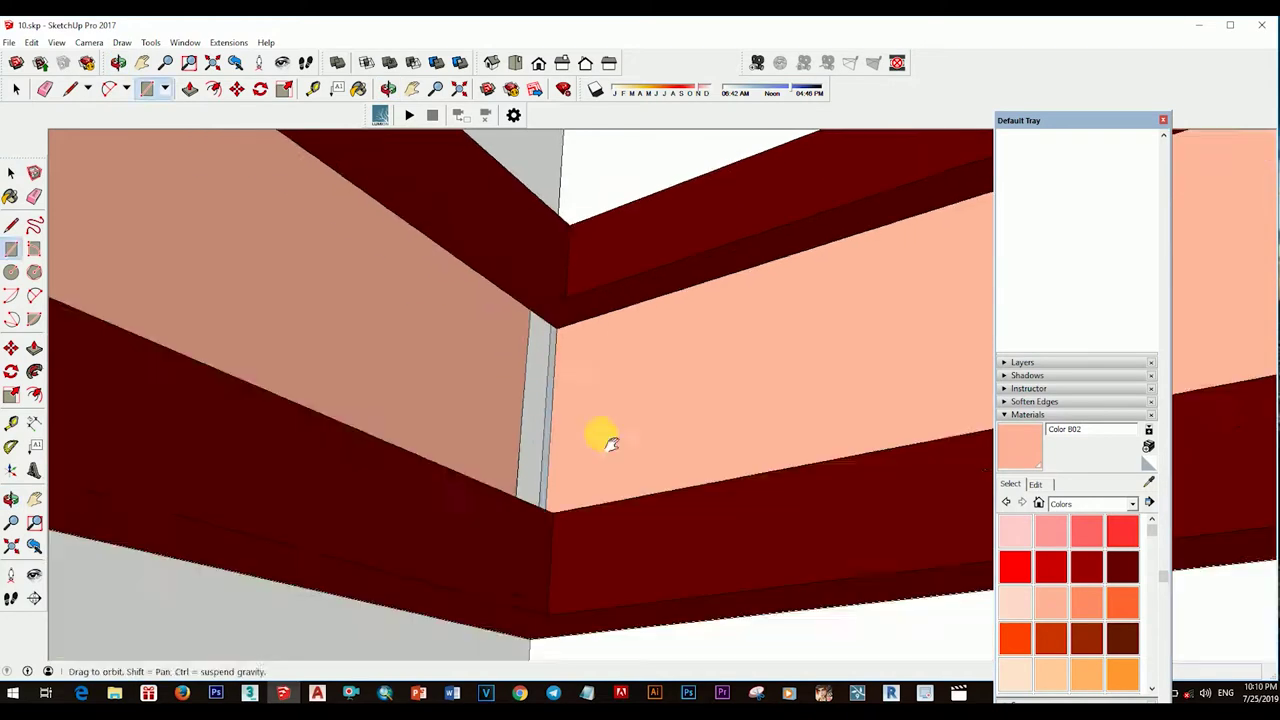
{"action": "scroll", "coordinate": [567, 533], "scroll_direction": "up", "scroll_amount": 3}
Step: Open the red band face's context options to adjust its dark red and salmon colouring
{"action": "key", "text": "r"}
{"action": "key", "text": "space"}
{"action": "right_click", "coordinate": [555, 460]}
{"action": "scroll", "coordinate": [600, 449], "scroll_direction": "down", "scroll_amount": 5}
{"action": "scroll", "coordinate": [600, 449], "scroll_direction": "down", "scroll_amount": 3}
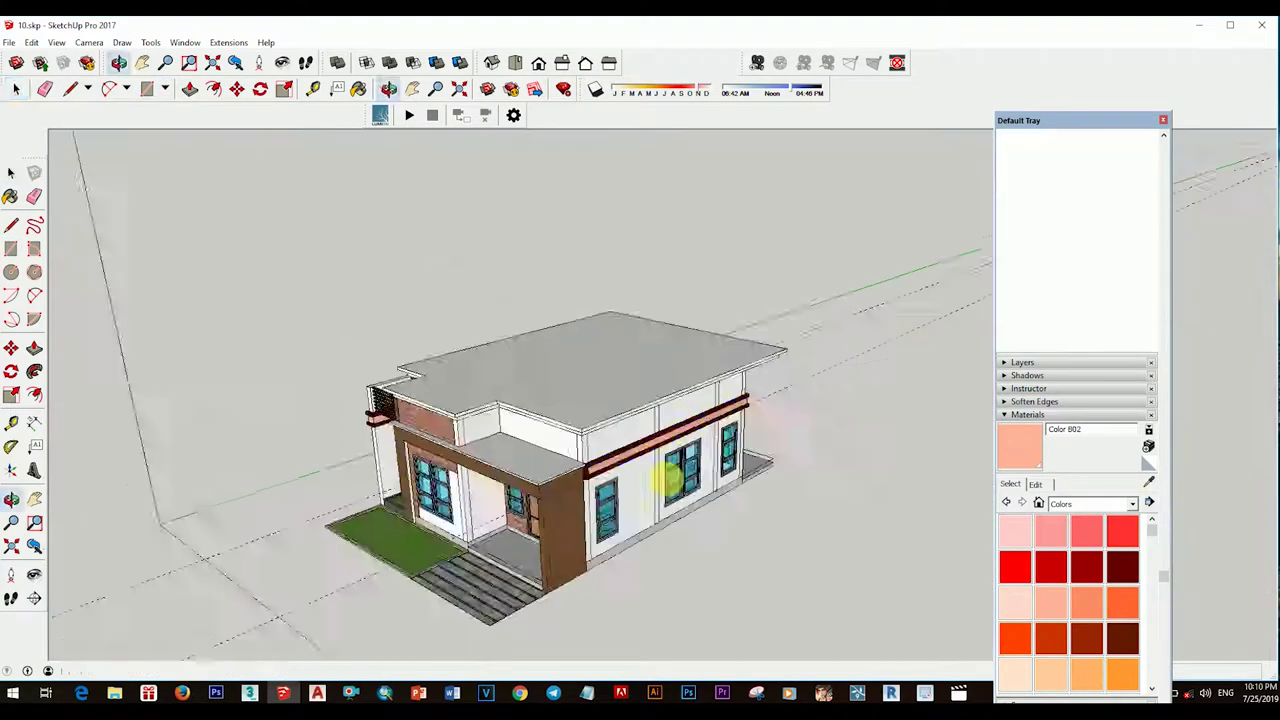
{"action": "scroll", "coordinate": [615, 470], "scroll_direction": "up", "scroll_amount": 5}
{"action": "right_click", "coordinate": [615, 470]}
{"action": "scroll", "coordinate": [823, 386], "scroll_direction": "down", "scroll_amount": 5}
{"action": "mouse_move", "coordinate": [823, 386]}
{"action": "middle_mouse_down"}
{"action": "mouse_move", "coordinate": [409, 434]}
{"action": "mouse_move", "coordinate": [895, 478]}
{"action": "middle_mouse_up"}
Step: Paint the side wall faces with pale Color M01
{"action": "key", "text": "space"}
{"action": "scroll", "coordinate": [677, 366], "scroll_direction": "down", "scroll_amount": 3}
{"action": "scroll", "coordinate": [865, 357], "scroll_direction": "up", "scroll_amount": 2}
{"action": "mouse_move", "coordinate": [703, 422]}
{"action": "middle_mouse_down"}
{"action": "mouse_move", "coordinate": [563, 366]}
{"action": "mouse_move", "coordinate": [580, 471]}
{"action": "mouse_move", "coordinate": [571, 391]}
{"action": "mouse_move", "coordinate": [720, 387]}
{"action": "middle_mouse_up"}
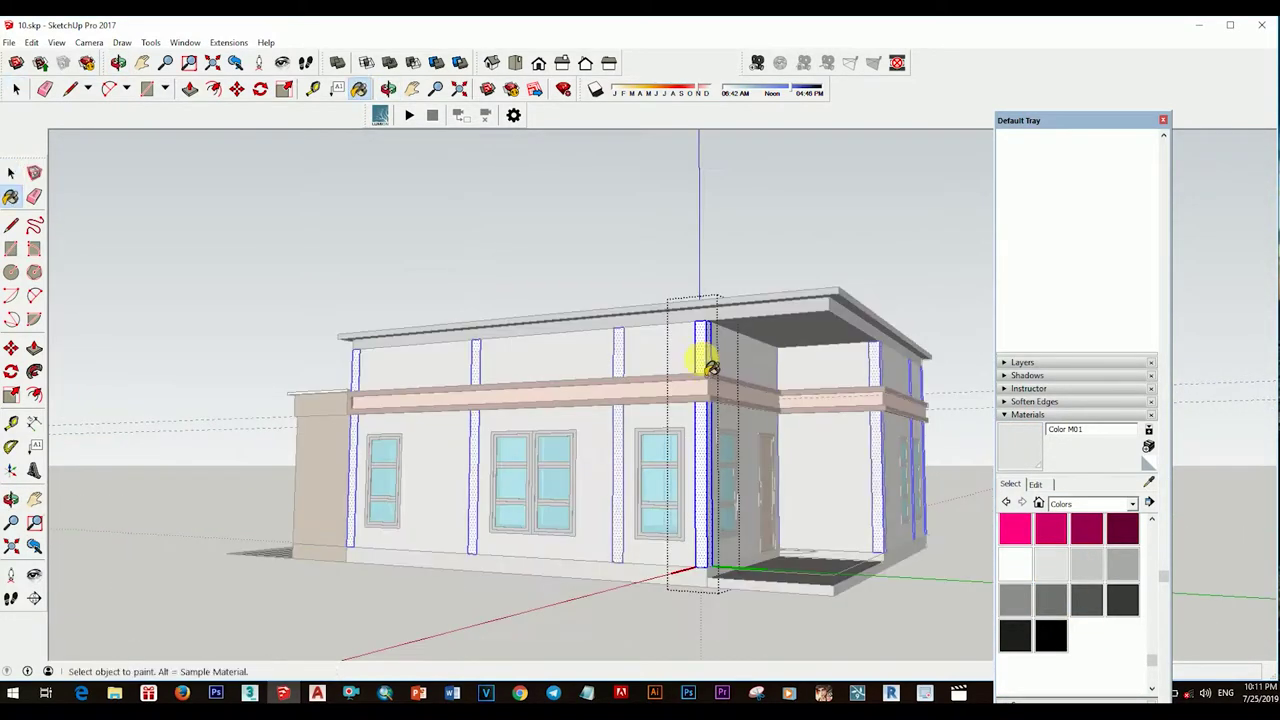
{"action": "key", "text": "b"}
{"action": "mouse_move", "coordinate": [876, 548]}
{"action": "middle_mouse_down"}
{"action": "mouse_move", "coordinate": [691, 491]}
{"action": "mouse_move", "coordinate": [623, 538]}
{"action": "middle_mouse_up"}
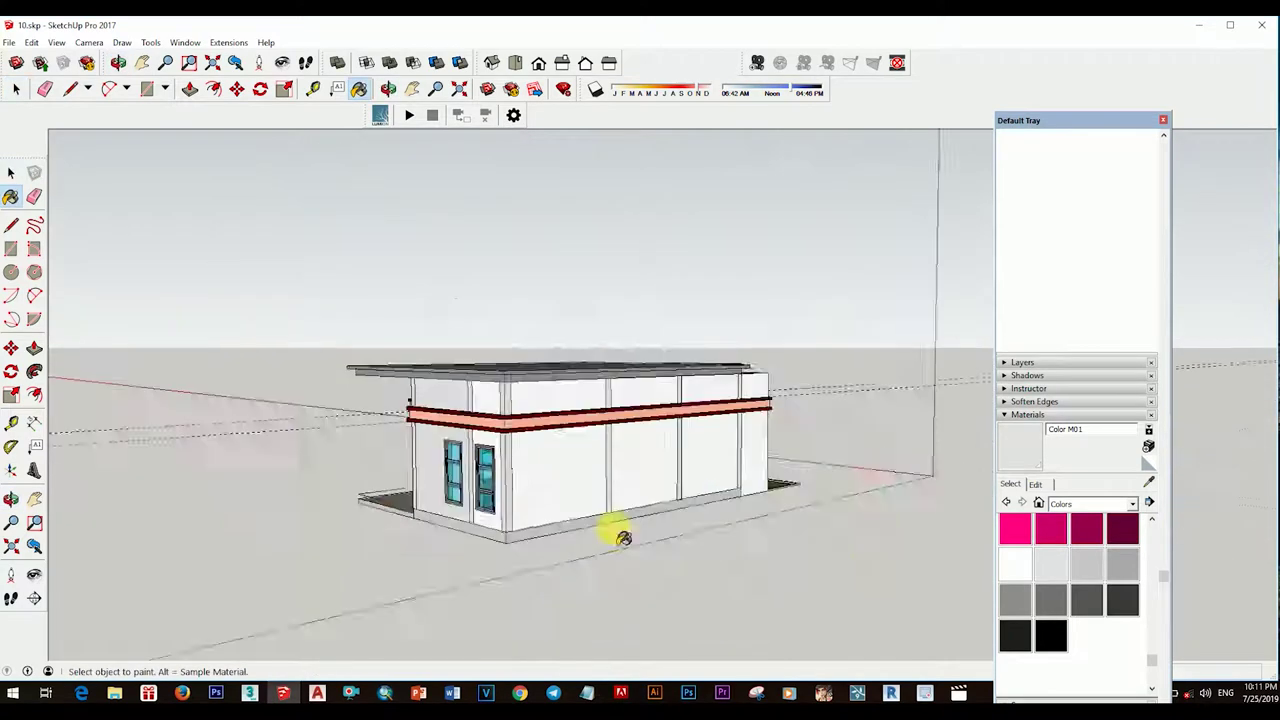
{"action": "scroll", "coordinate": [663, 463], "scroll_direction": "up", "scroll_amount": 5}
{"action": "key", "text": "space"}
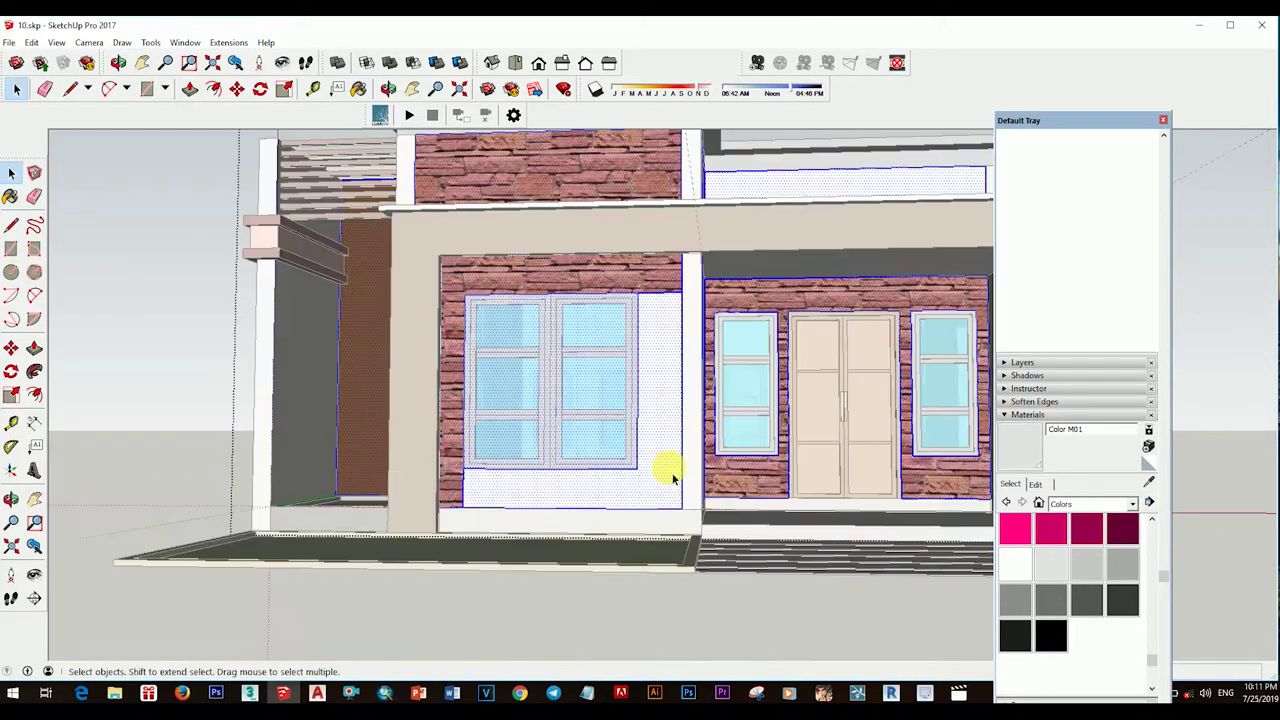
Step: Orbit around to the front elevation to check the M01 walls and pilasters
{"action": "scroll", "coordinate": [688, 507], "scroll_direction": "down", "scroll_amount": 5}
{"action": "key", "text": "space"}
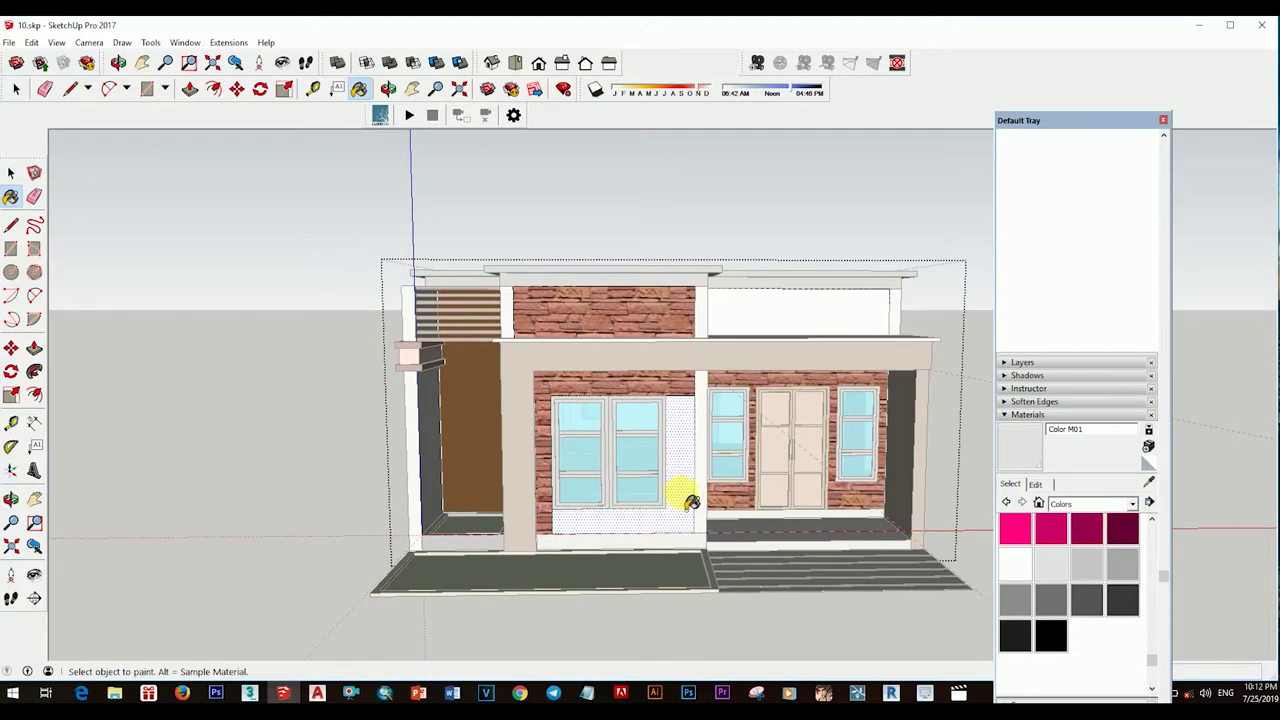
{"action": "middle_click_drag", "start_coordinate": [727, 492], "coordinate": [686, 509]}
{"action": "scroll", "coordinate": [908, 508], "scroll_direction": "down", "scroll_amount": 5}
{"action": "scroll", "coordinate": [871, 500], "scroll_direction": "up", "scroll_amount": 10}
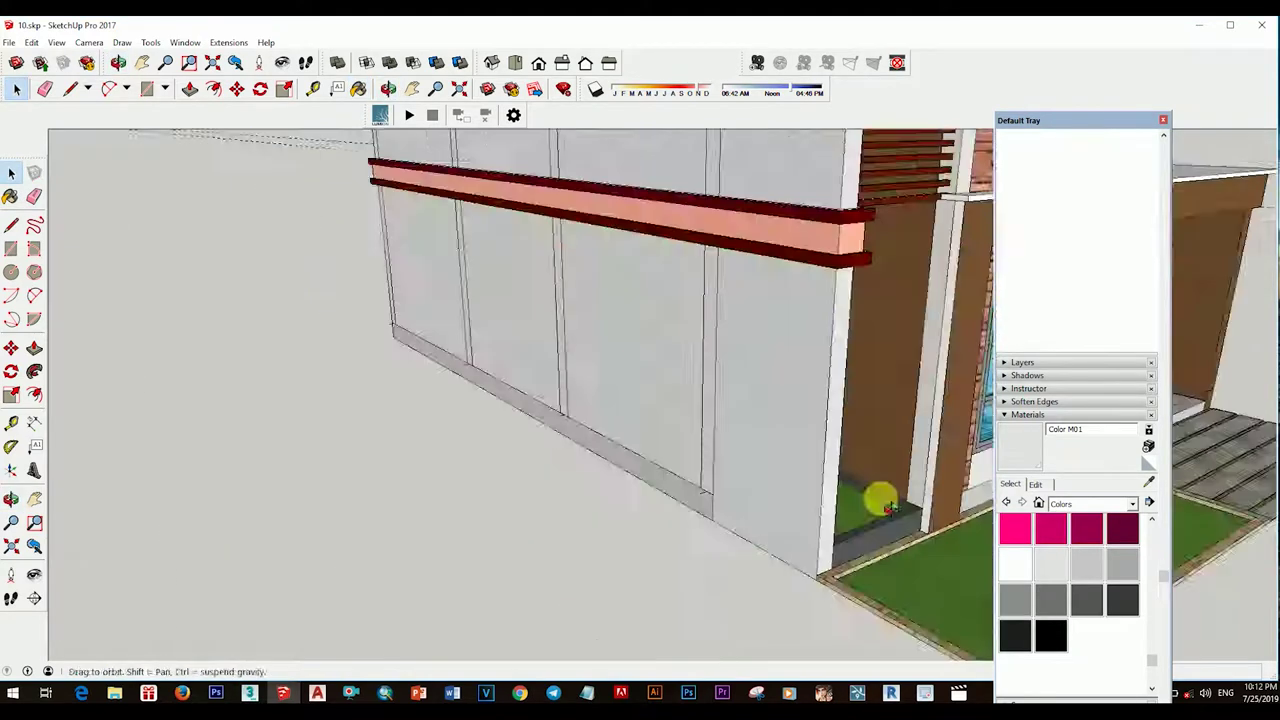
{"action": "scroll", "coordinate": [790, 455], "scroll_direction": "up", "scroll_amount": 3}
{"action": "scroll", "coordinate": [509, 491], "scroll_direction": "down", "scroll_amount": 3}
{"action": "scroll", "coordinate": [714, 509], "scroll_direction": "down", "scroll_amount": 5}
{"action": "middle_click_drag", "start_coordinate": [714, 509], "coordinate": [720, 380]}
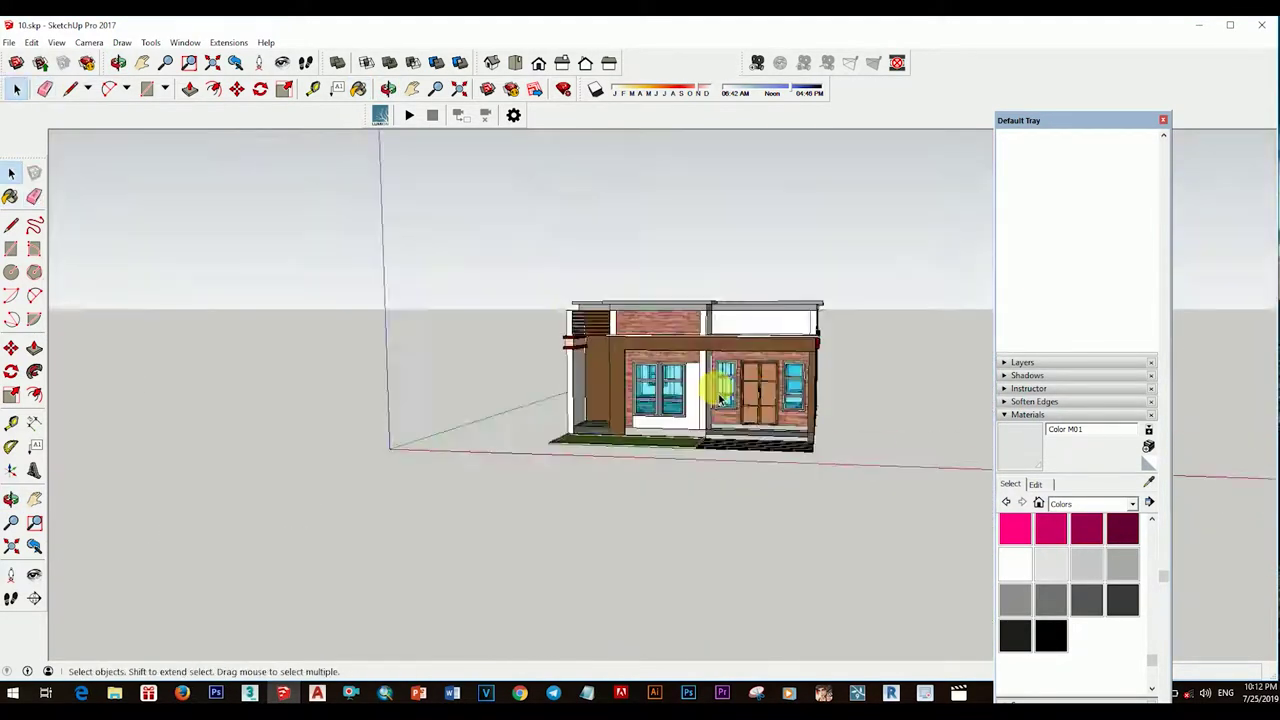
{"action": "scroll", "coordinate": [735, 420], "scroll_direction": "up", "scroll_amount": 3}
{"action": "scroll", "coordinate": [735, 420], "scroll_direction": "up", "scroll_amount": 5}
{"action": "scroll", "coordinate": [714, 334], "scroll_direction": "down", "scroll_amount": 1}
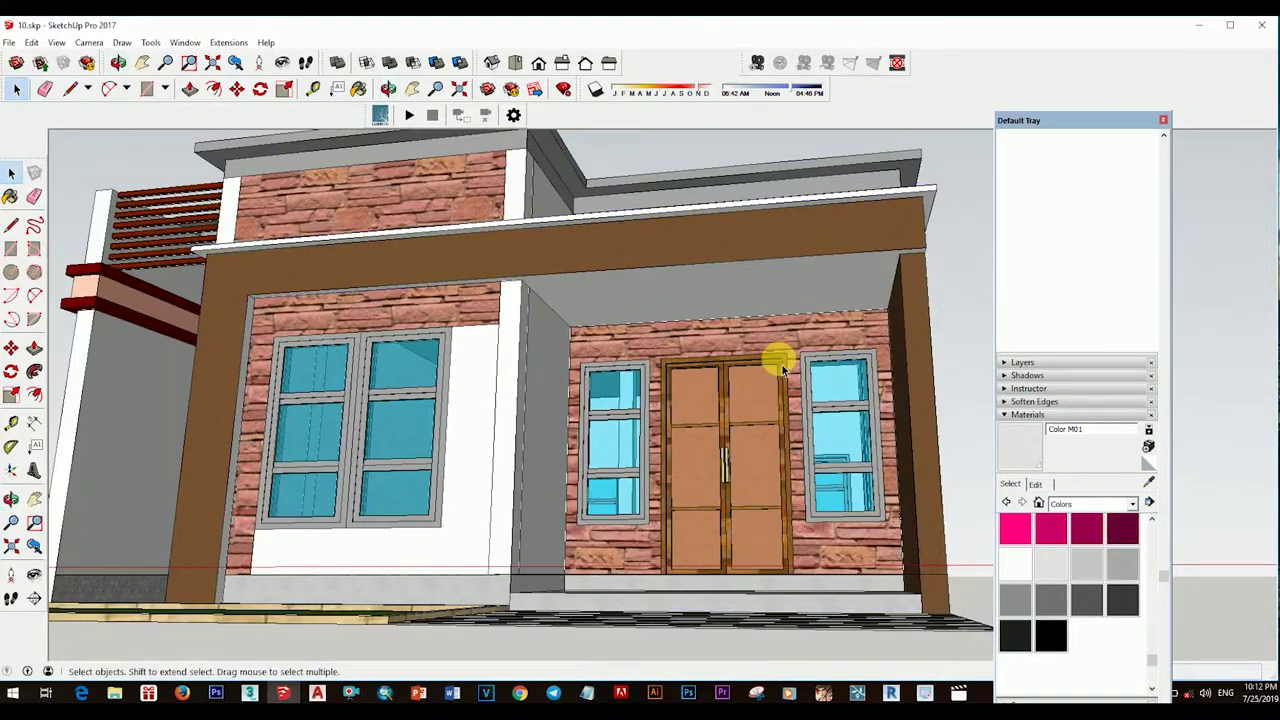
Step: Draw a round light disc on the porch ceiling and copy it with Move
{"action": "scroll", "coordinate": [623, 292], "scroll_direction": "up", "scroll_amount": 2}
{"action": "key", "text": "c"}
{"action": "left_click", "coordinate": [657, 298]}
{"action": "scroll", "coordinate": [603, 300], "scroll_direction": "down", "scroll_amount": 2}
{"action": "middle_click_drag", "start_coordinate": [603, 263], "coordinate": [570, 280]}
{"action": "key", "text": "m"}
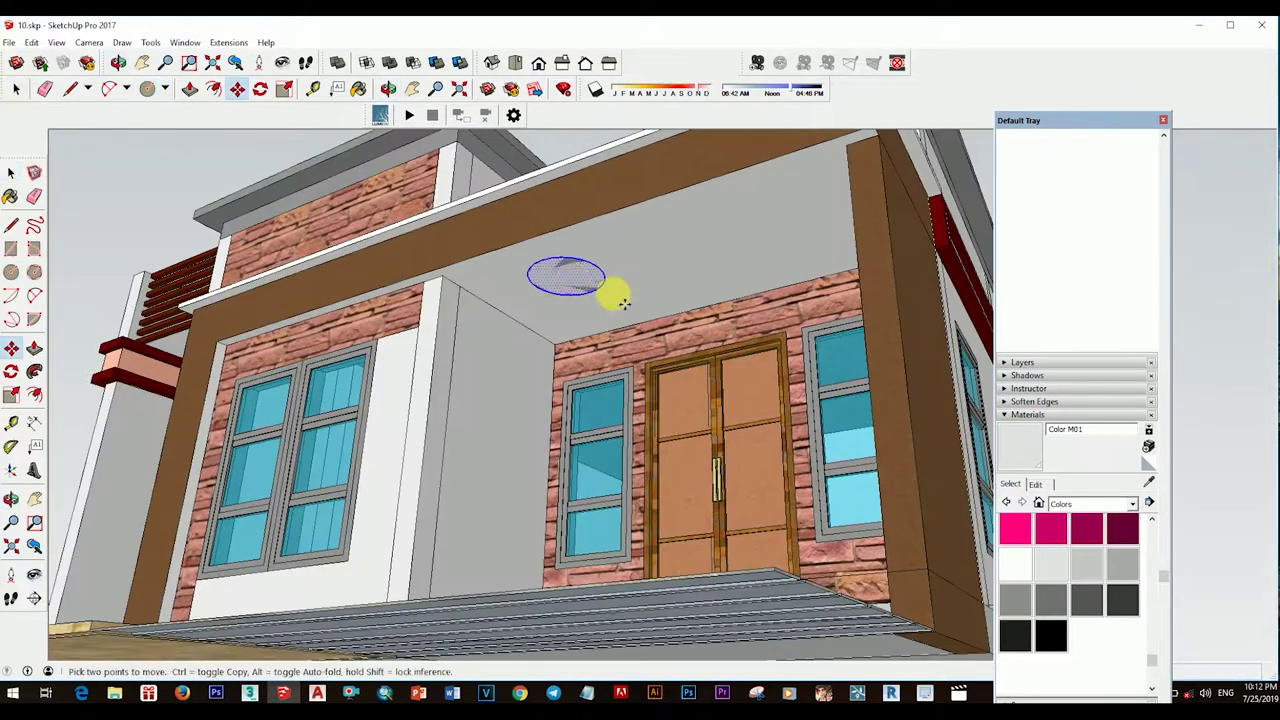
{"action": "scroll", "coordinate": [570, 285], "scroll_direction": "up", "scroll_amount": 3}
{"action": "scroll", "coordinate": [601, 298], "scroll_direction": "down", "scroll_amount": 1}
{"action": "scroll", "coordinate": [601, 298], "scroll_direction": "up", "scroll_amount": 2}
Step: Push/Pull the light discs into the porch ceiling
{"action": "key", "text": "p"}
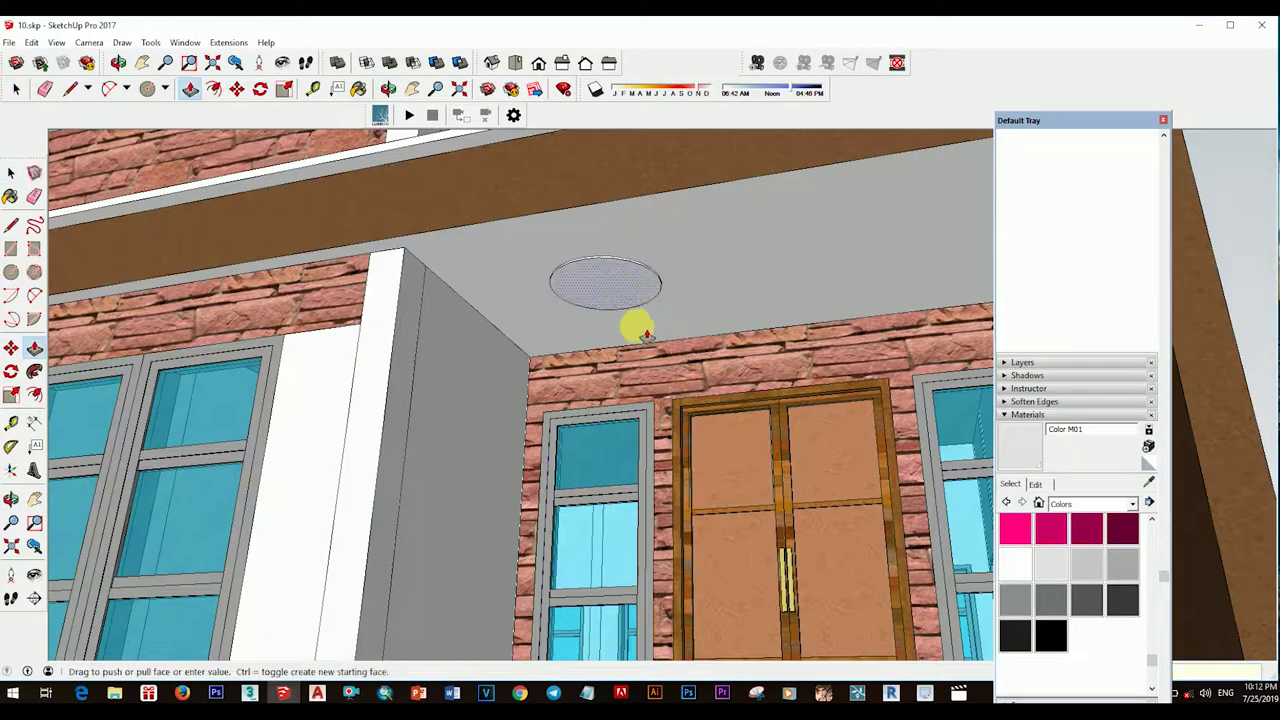
{"action": "scroll", "coordinate": [640, 330], "scroll_direction": "down", "scroll_amount": 2}
{"action": "scroll", "coordinate": [663, 294], "scroll_direction": "down", "scroll_amount": 2}
{"action": "scroll", "coordinate": [709, 309], "scroll_direction": "down", "scroll_amount": 5}
{"action": "middle_click_drag", "start_coordinate": [478, 322], "coordinate": [660, 412]}
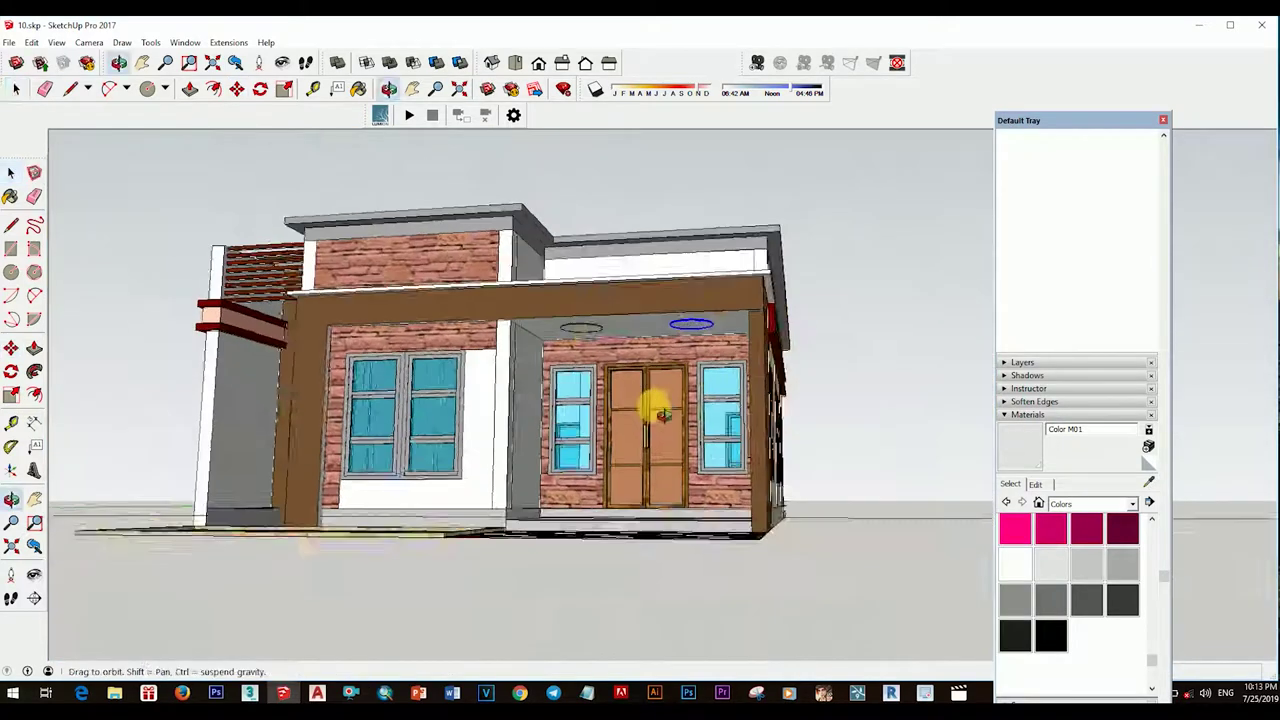
{"action": "scroll", "coordinate": [663, 413], "scroll_direction": "up", "scroll_amount": 3}
{"action": "key", "text": "space"}
{"action": "scroll", "coordinate": [1105, 572], "scroll_direction": "down", "scroll_amount": 3}
Step: Apply light green Color F03 and group the two ceiling lights
{"action": "left_click", "coordinate": [1068, 568]}
{"action": "scroll", "coordinate": [734, 366], "scroll_direction": "down", "scroll_amount": 3}
{"action": "right_click", "coordinate": [894, 234]}
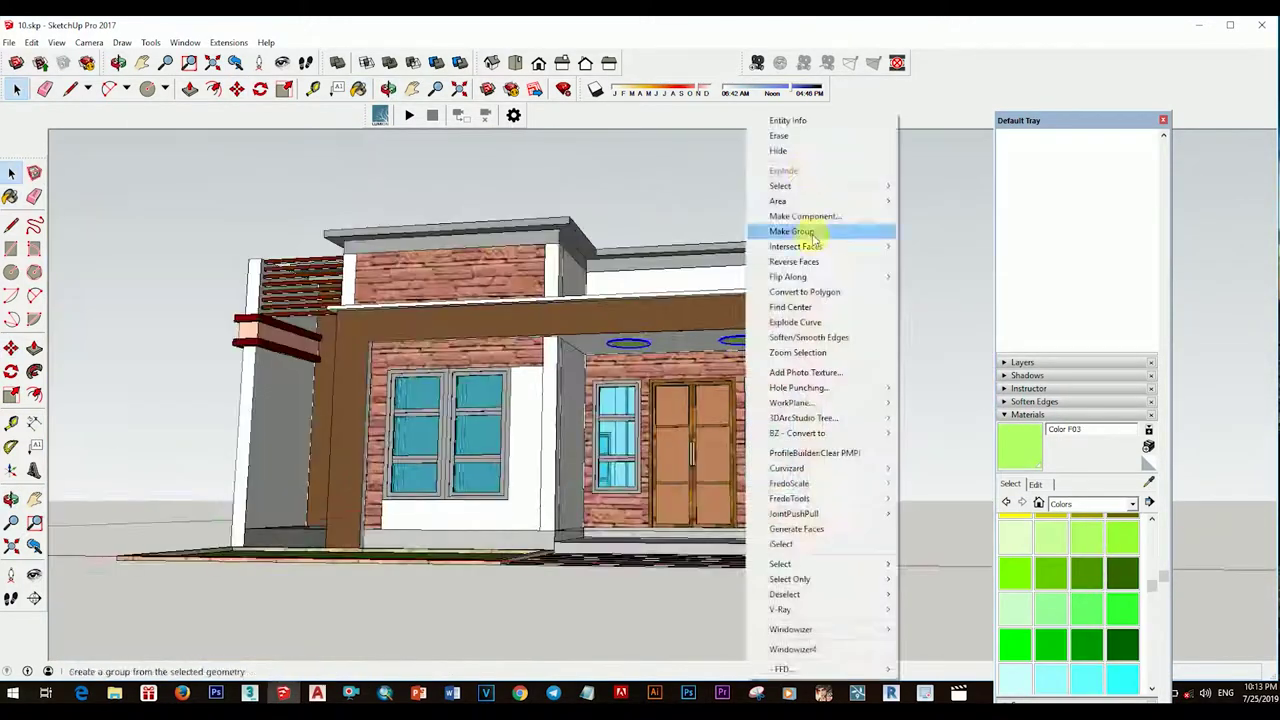
{"action": "middle_click_drag", "start_coordinate": [894, 234], "coordinate": [786, 523]}
{"action": "scroll", "coordinate": [707, 505], "scroll_direction": "up", "scroll_amount": 2}
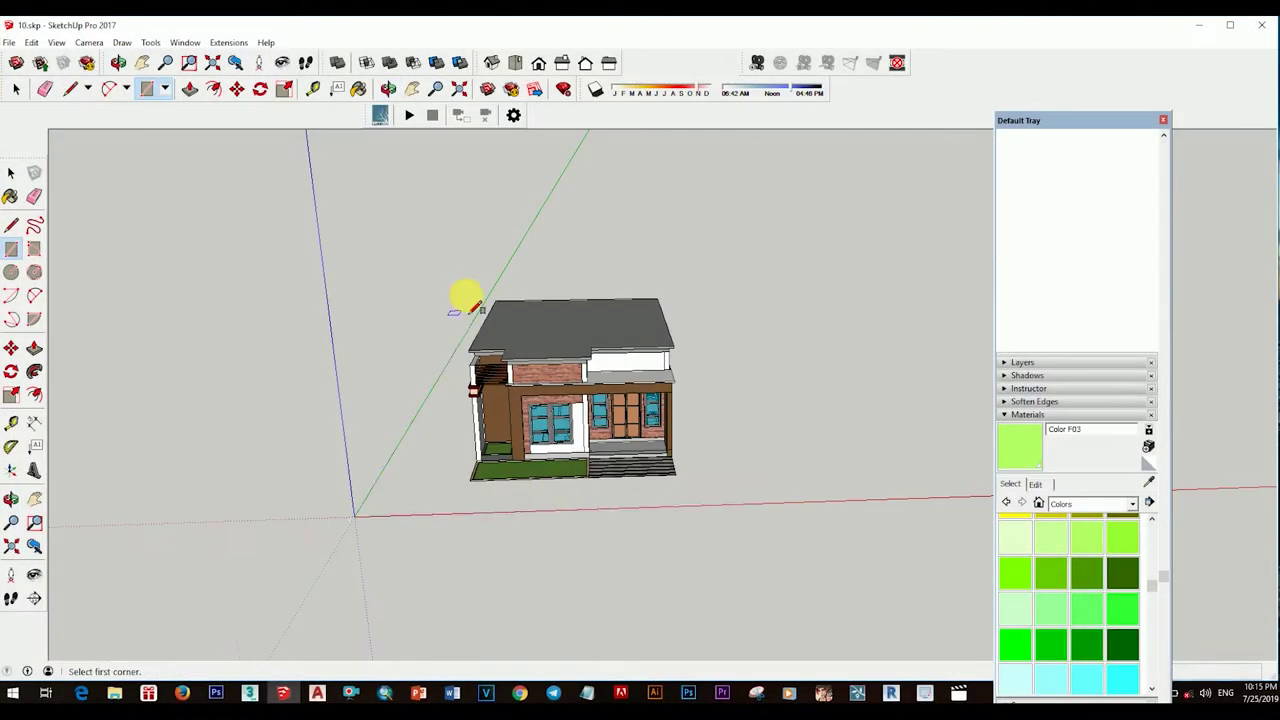
Step: Draw the ground rectangle around the house and view the whole plot
{"action": "left_click", "coordinate": [745, 515]}
{"action": "middle_click_drag", "start_coordinate": [745, 515], "coordinate": [509, 571]}
{"action": "scroll", "coordinate": [640, 486], "scroll_direction": "up", "scroll_amount": 3}
{"action": "key", "text": "space"}
{"action": "key", "text": "m"}
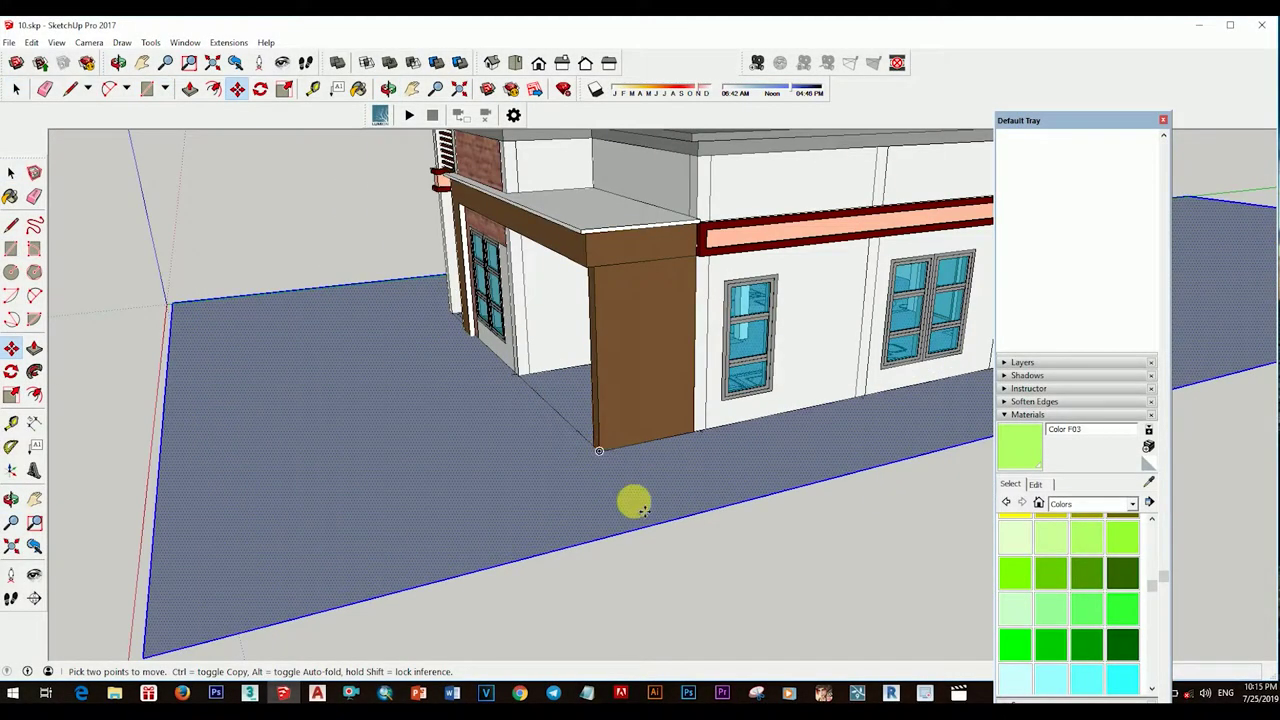
{"action": "scroll", "coordinate": [605, 485], "scroll_direction": "up", "scroll_amount": 3}
{"action": "scroll", "coordinate": [600, 470], "scroll_direction": "up", "scroll_amount": 3}
{"action": "scroll", "coordinate": [591, 457], "scroll_direction": "up", "scroll_amount": 2}
{"action": "key", "text": "space"}
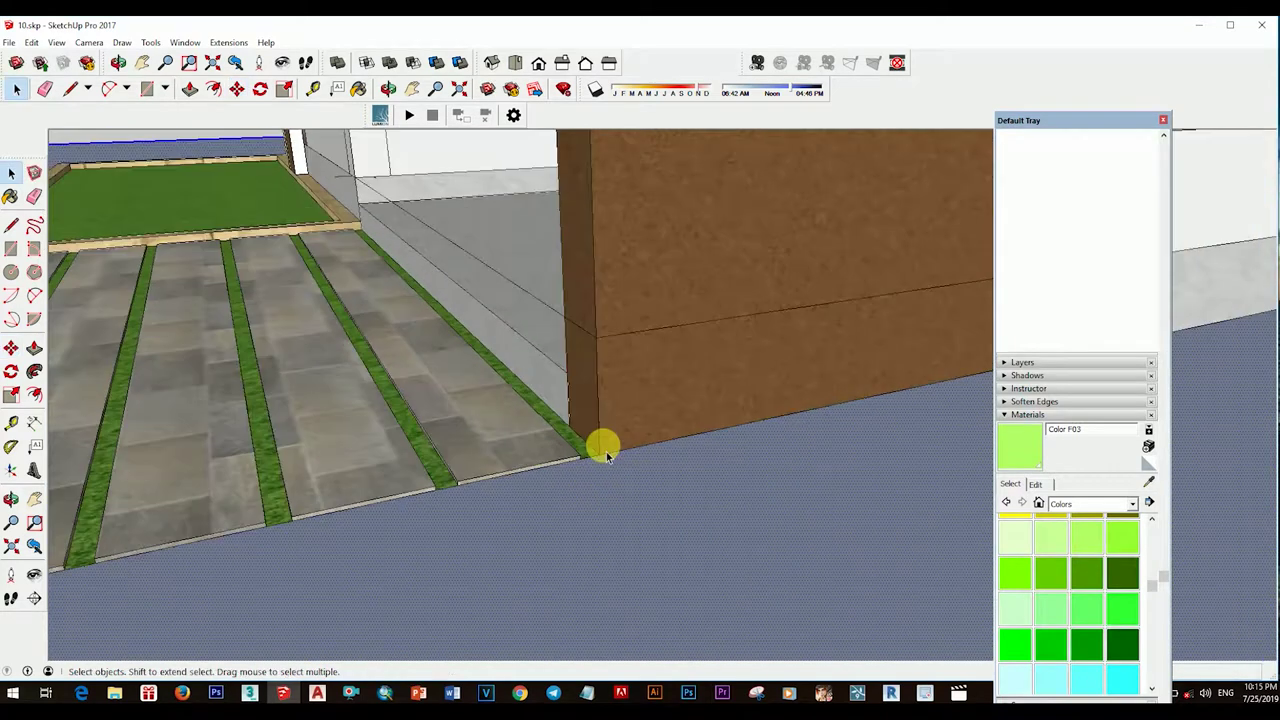
{"action": "scroll", "coordinate": [606, 443], "scroll_direction": "down", "scroll_amount": 8}
{"action": "scroll", "coordinate": [660, 455], "scroll_direction": "down", "scroll_amount": 3}
{"action": "left_click_drag", "start_coordinate": [689, 243], "coordinate": [789, 506]}
{"action": "mouse_move", "coordinate": [789, 506]}
{"action": "middle_mouse_down"}
{"action": "mouse_move", "coordinate": [409, 414]}
{"action": "mouse_move", "coordinate": [457, 463]}
{"action": "mouse_move", "coordinate": [793, 425]}
{"action": "mouse_move", "coordinate": [528, 480]}
{"action": "mouse_move", "coordinate": [664, 488]}
{"action": "middle_mouse_up"}
Step: Align the ground rectangle with the house using Move
{"action": "key", "text": "space"}
{"action": "scroll", "coordinate": [771, 517], "scroll_direction": "up", "scroll_amount": 3}
{"action": "key", "text": "m"}
{"action": "scroll", "coordinate": [486, 506], "scroll_direction": "up", "scroll_amount": 3}
{"action": "scroll", "coordinate": [664, 489], "scroll_direction": "down", "scroll_amount": 5}
{"action": "key", "text": "space"}
{"action": "key", "text": "m"}
{"action": "scroll", "coordinate": [820, 569], "scroll_direction": "up", "scroll_amount": 3}
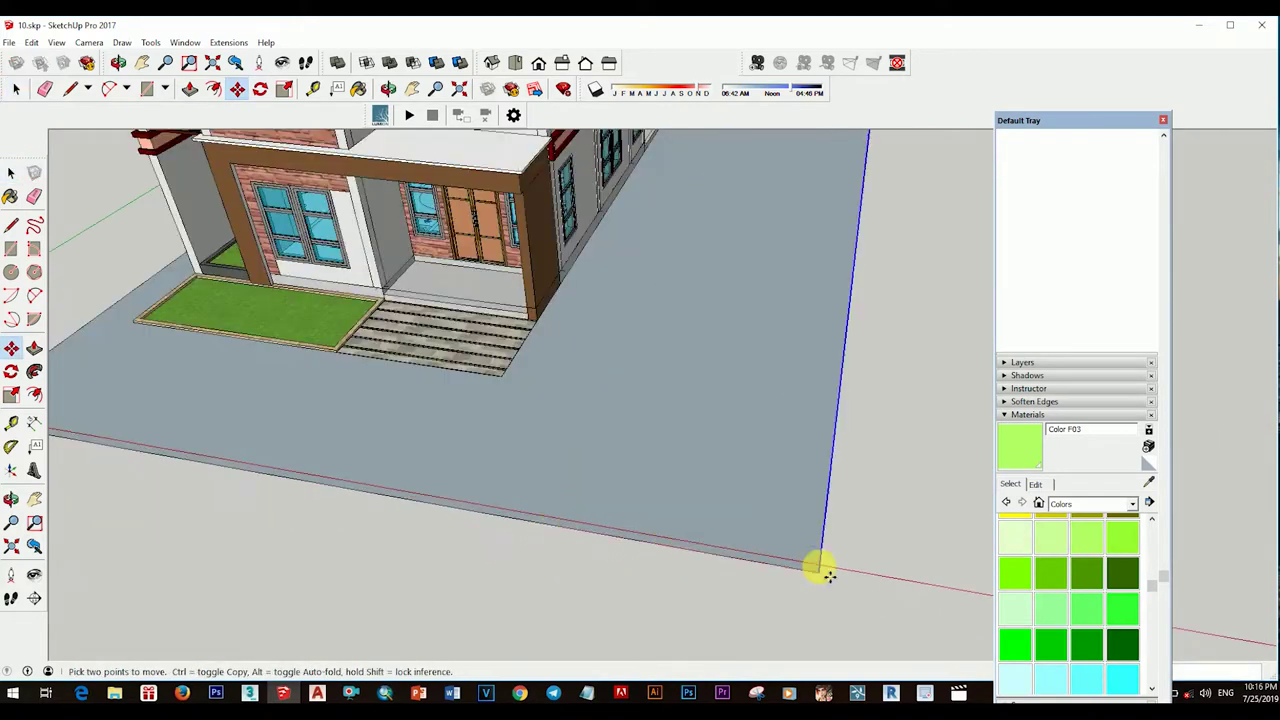
{"action": "key", "text": "space"}
{"action": "scroll", "coordinate": [695, 530], "scroll_direction": "down", "scroll_amount": 3}
{"action": "middle_click_drag", "start_coordinate": [695, 530], "coordinate": [737, 491]}
{"action": "scroll", "coordinate": [763, 514], "scroll_direction": "up", "scroll_amount": 3}
{"action": "scroll", "coordinate": [837, 517], "scroll_direction": "up", "scroll_amount": 3}
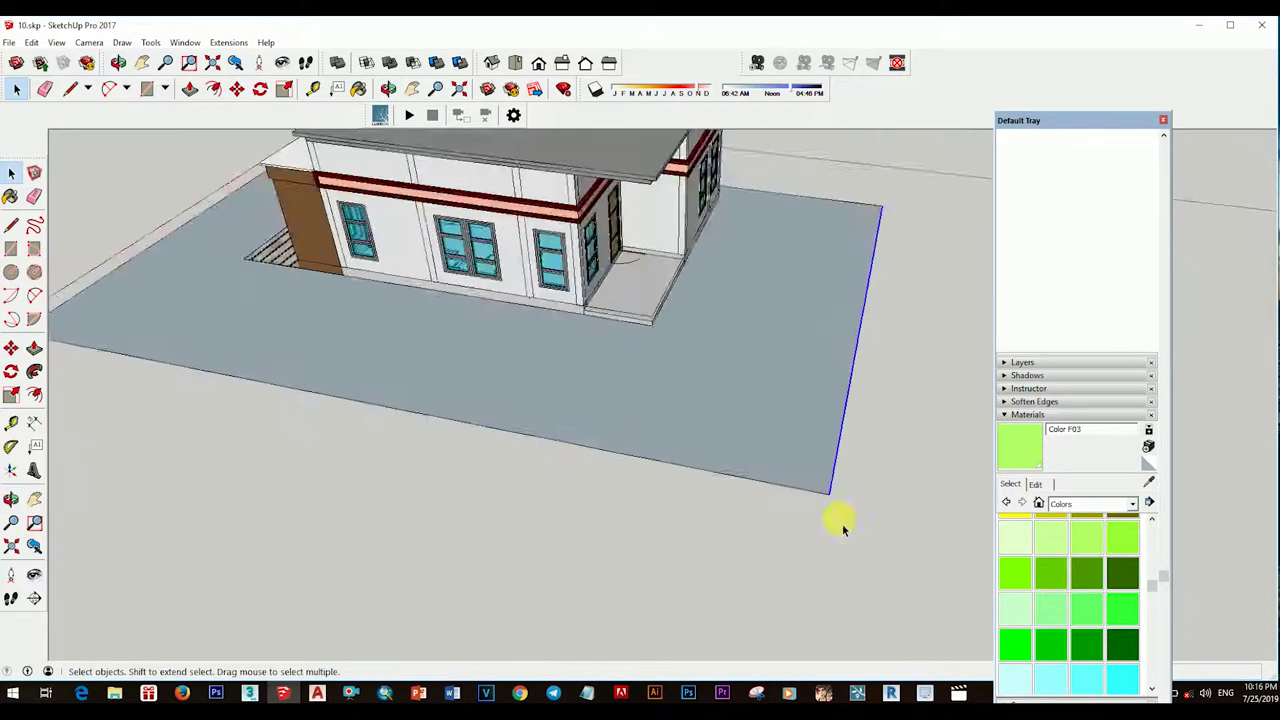
Step: Fine-tune the plot's front corner position with Move
{"action": "key", "text": "m"}
{"action": "scroll", "coordinate": [647, 457], "scroll_direction": "up", "scroll_amount": 2}
{"action": "middle_click_drag", "start_coordinate": [647, 457], "coordinate": [732, 467]}
{"action": "scroll", "coordinate": [731, 465], "scroll_direction": "down", "scroll_amount": 5}
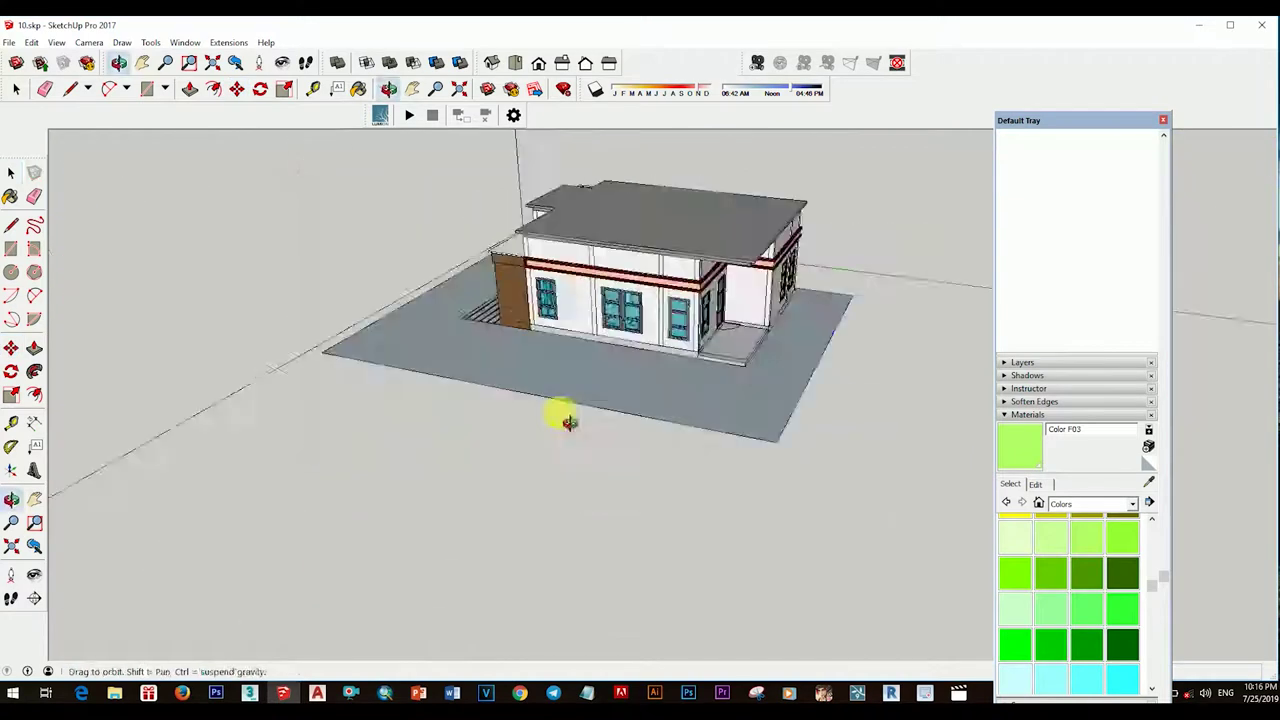
{"action": "key", "text": "space"}
{"action": "scroll", "coordinate": [737, 503], "scroll_direction": "up", "scroll_amount": 4}
{"action": "key", "text": "m"}
{"action": "scroll", "coordinate": [729, 523], "scroll_direction": "down", "scroll_amount": 3}
{"action": "key", "text": "space"}
{"action": "scroll", "coordinate": [660, 436], "scroll_direction": "up", "scroll_amount": 4}
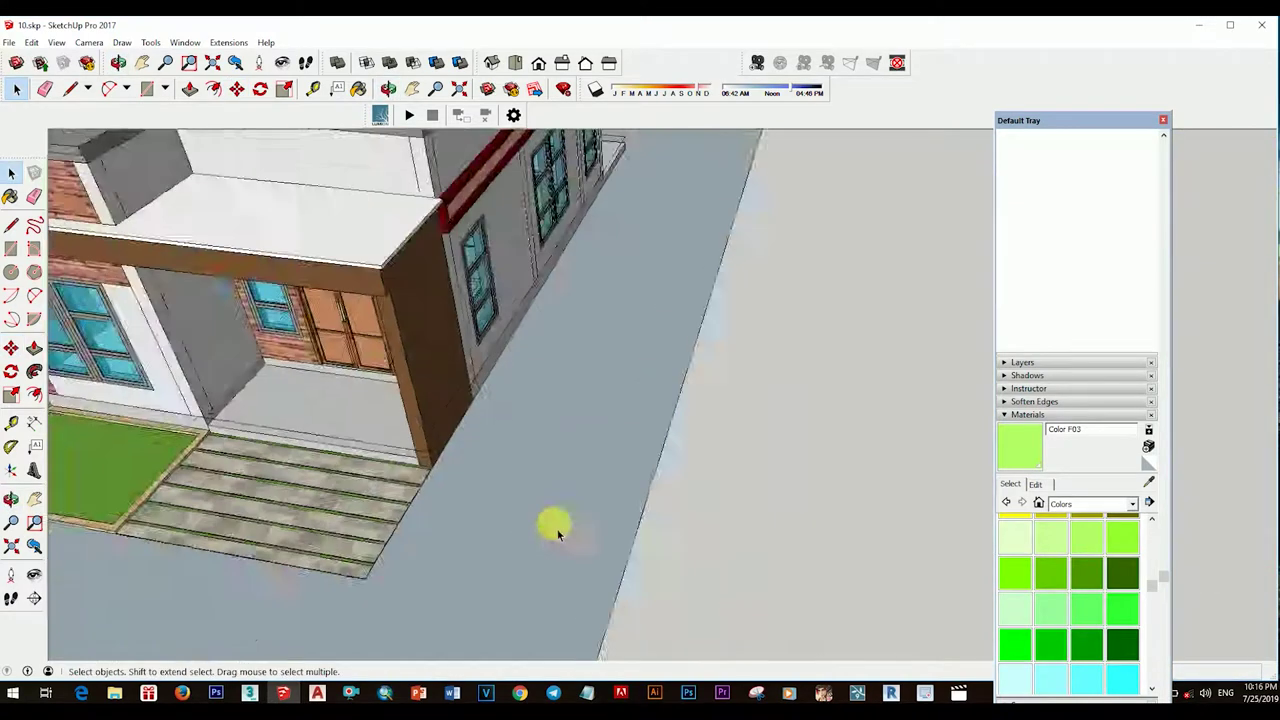
{"action": "scroll", "coordinate": [551, 523], "scroll_direction": "up", "scroll_amount": 1}
Step: Draw a line from the porch's front corner to the plot edge
{"action": "key", "text": "l"}
{"action": "left_click", "coordinate": [402, 434]}
{"action": "mouse_move", "coordinate": [763, 485]}
{"action": "middle_mouse_down"}
{"action": "mouse_move", "coordinate": [677, 446]}
{"action": "mouse_move", "coordinate": [534, 457]}
{"action": "mouse_move", "coordinate": [590, 478]}
{"action": "middle_mouse_up"}
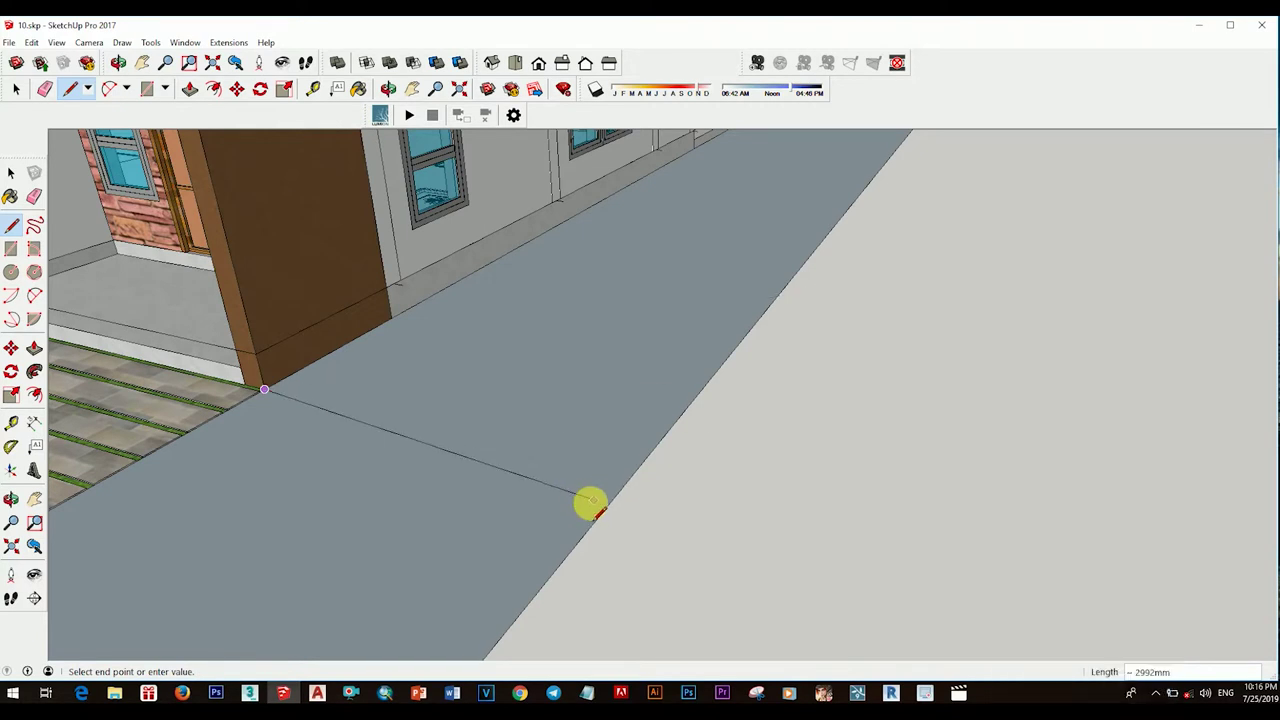
{"action": "key", "text": "space"}
{"action": "scroll", "coordinate": [569, 471], "scroll_direction": "down", "scroll_amount": 5}
{"action": "mouse_move", "coordinate": [569, 471]}
{"action": "middle_mouse_down"}
{"action": "mouse_move", "coordinate": [617, 491]}
{"action": "mouse_move", "coordinate": [569, 529]}
{"action": "mouse_move", "coordinate": [697, 449]}
{"action": "mouse_move", "coordinate": [829, 529]}
{"action": "middle_mouse_up"}
Step: Push/Pull the ground plot up into a thick slab and orbit toward the front
{"action": "key", "text": "p"}
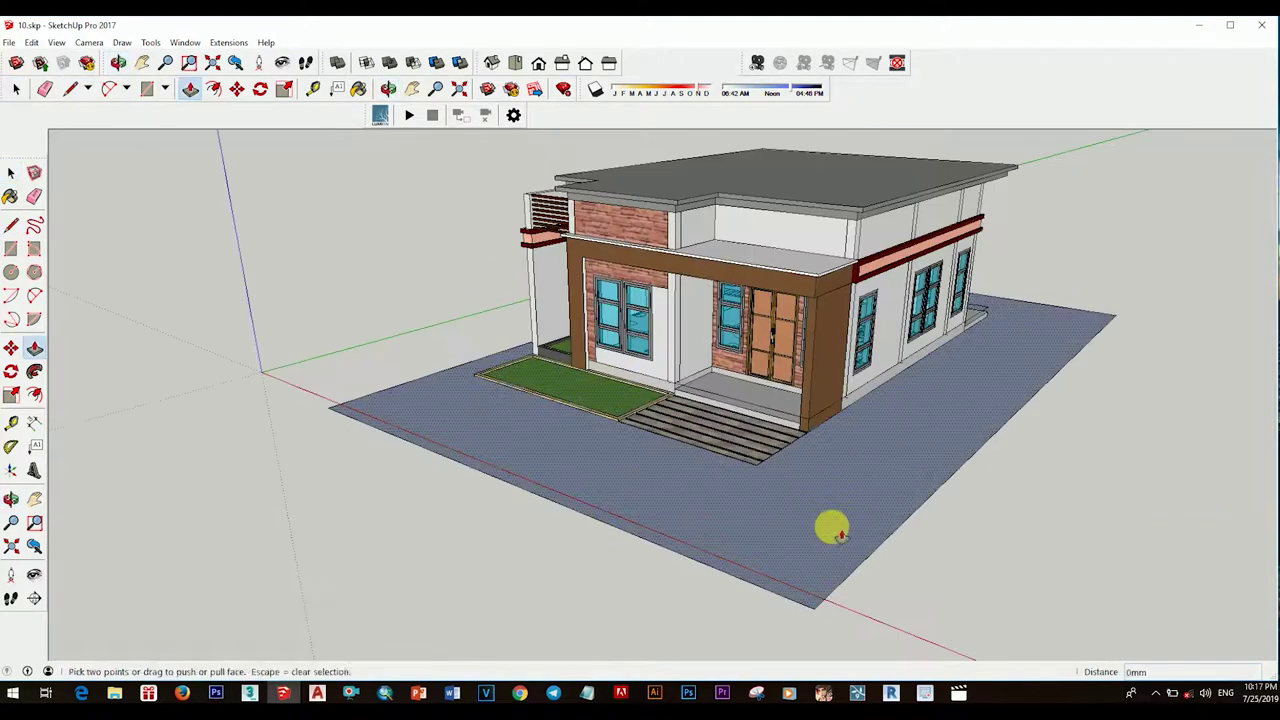
{"action": "left_click_drag", "start_coordinate": [829, 529], "coordinate": [849, 571]}
{"action": "mouse_move", "coordinate": [849, 571]}
{"action": "middle_mouse_down"}
{"action": "mouse_move", "coordinate": [697, 584]}
{"action": "mouse_move", "coordinate": [854, 486]}
{"action": "middle_mouse_up"}
{"action": "key", "text": "space"}
{"action": "left_click", "coordinate": [854, 486]}
{"action": "scroll", "coordinate": [643, 457], "scroll_direction": "down", "scroll_amount": 3}
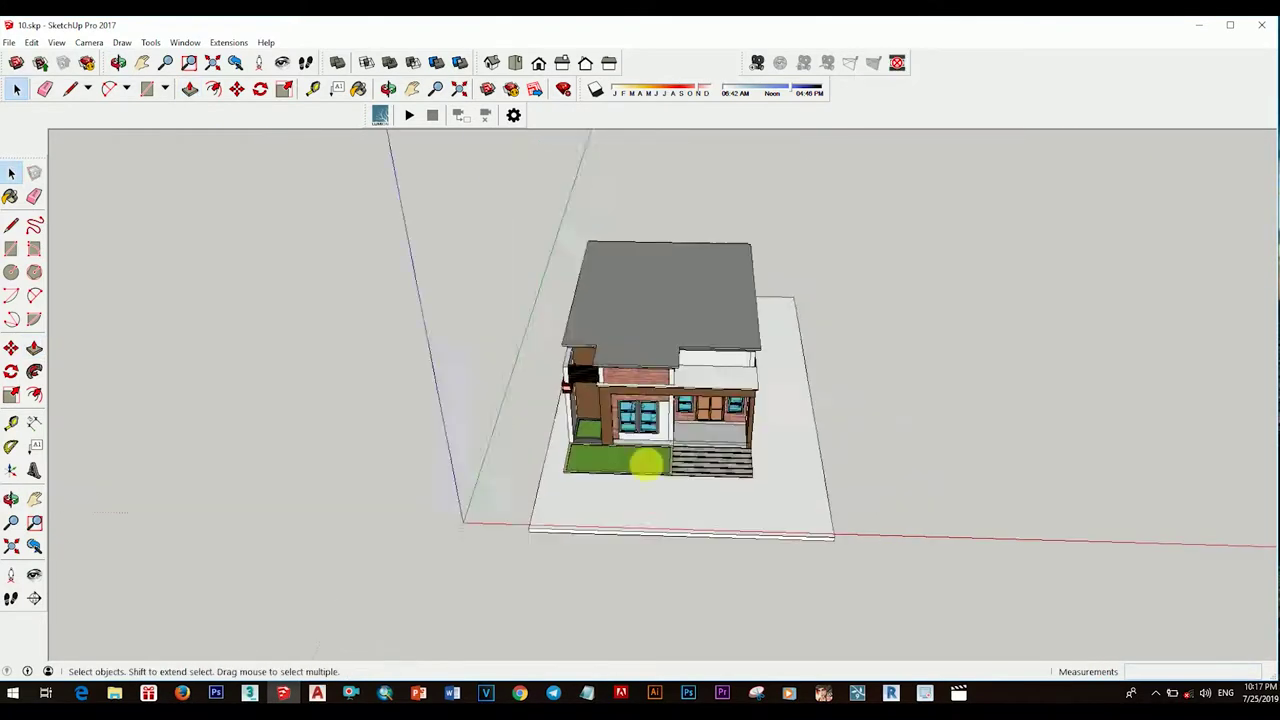
{"action": "key", "text": "o"}
{"action": "mouse_move", "coordinate": [777, 506]}
{"action": "left_mouse_down"}
{"action": "mouse_move", "coordinate": [563, 448]}
{"action": "mouse_move", "coordinate": [857, 508]}
{"action": "left_mouse_up"}
Step: Offset the plot's top-face edge inward to form a border strip
{"action": "key", "text": "space"}
{"action": "left_click", "coordinate": [857, 508]}
{"action": "key", "text": "f"}
{"action": "left_click", "coordinate": [885, 506]}
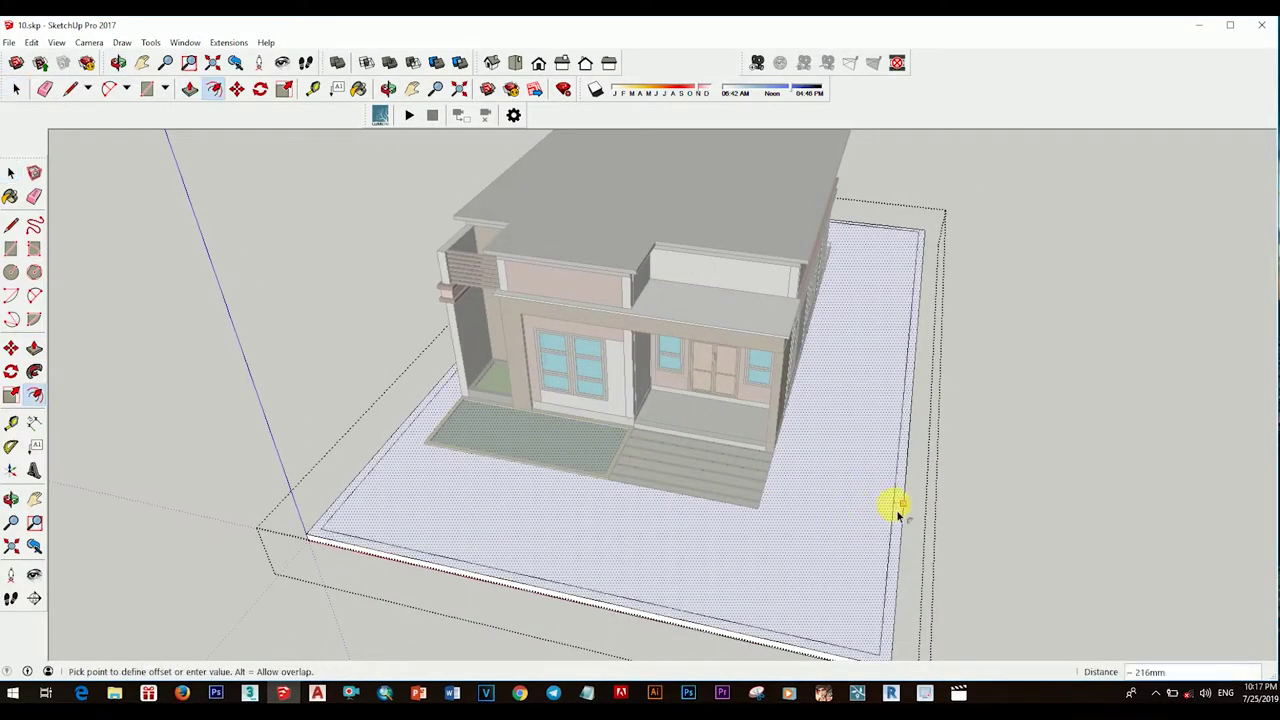
{"action": "scroll", "coordinate": [860, 522], "scroll_direction": "down", "scroll_amount": 2}
{"action": "middle_click_drag", "start_coordinate": [837, 528], "coordinate": [886, 571]}
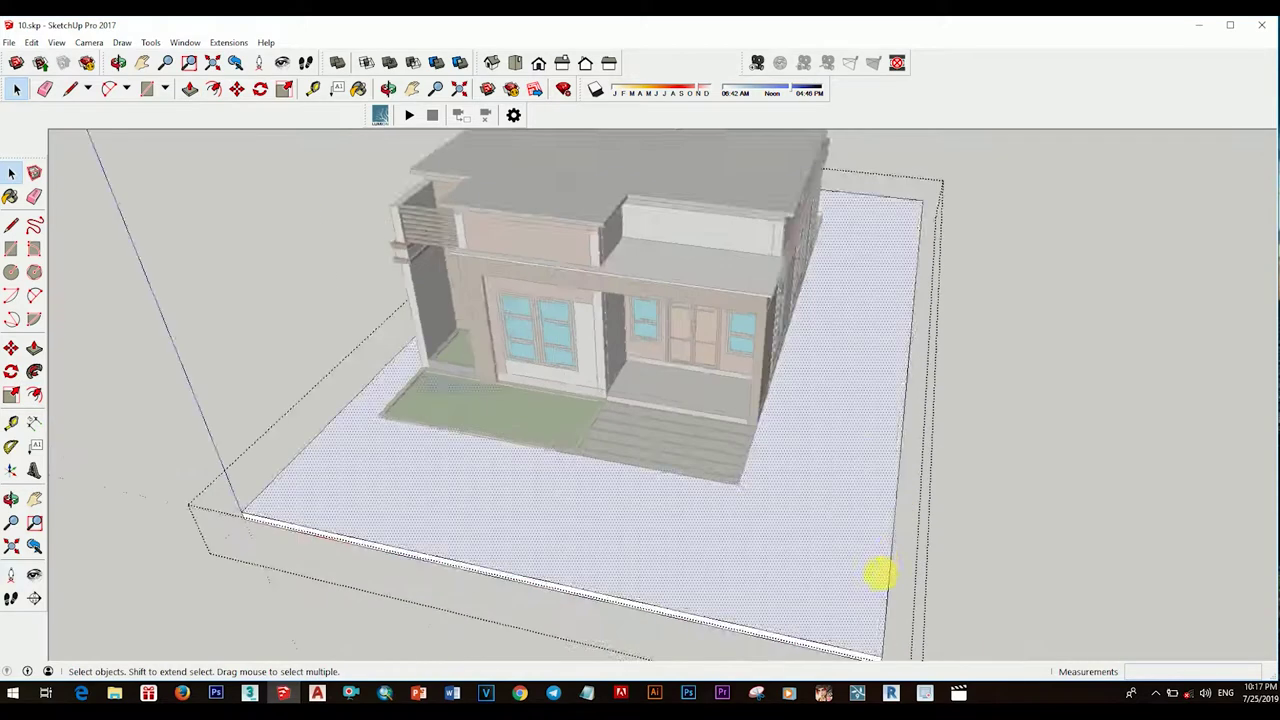
{"action": "scroll", "coordinate": [884, 564], "scroll_direction": "up", "scroll_amount": 4}
{"action": "left_click", "coordinate": [884, 563]}
Step: Pull the border strip up into a low boundary wall
{"action": "key", "text": "space"}
{"action": "middle_click_drag", "start_coordinate": [1011, 506], "coordinate": [829, 583]}
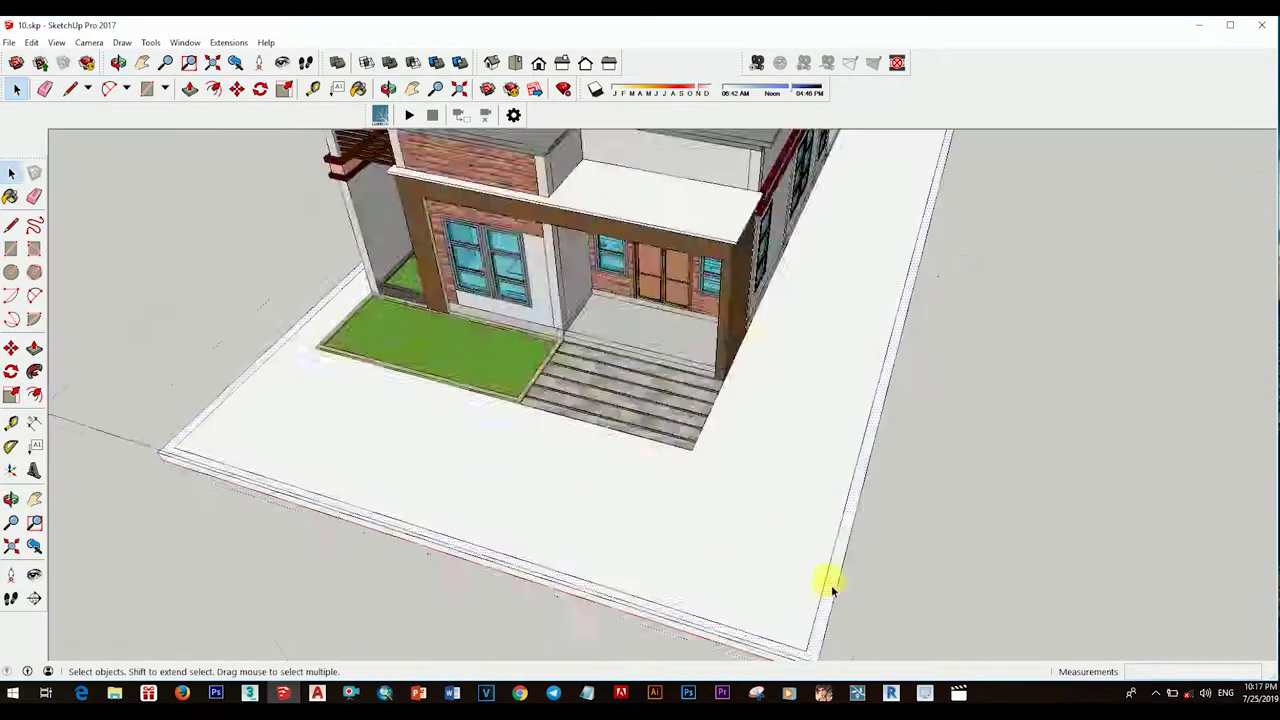
{"action": "key", "text": "p"}
{"action": "left_click", "coordinate": [843, 551]}
{"action": "key", "text": "Return"}
Step: Draw a vertical line splitting the wall face to mark a front opening
{"action": "scroll", "coordinate": [843, 537], "scroll_direction": "down", "scroll_amount": 3}
{"action": "mouse_move", "coordinate": [843, 537]}
{"action": "middle_mouse_down"}
{"action": "mouse_move", "coordinate": [663, 600]}
{"action": "mouse_move", "coordinate": [612, 458]}
{"action": "middle_mouse_up"}
{"action": "scroll", "coordinate": [663, 600], "scroll_direction": "up", "scroll_amount": 5}
{"action": "key", "text": "space"}
{"action": "left_click", "coordinate": [612, 458]}
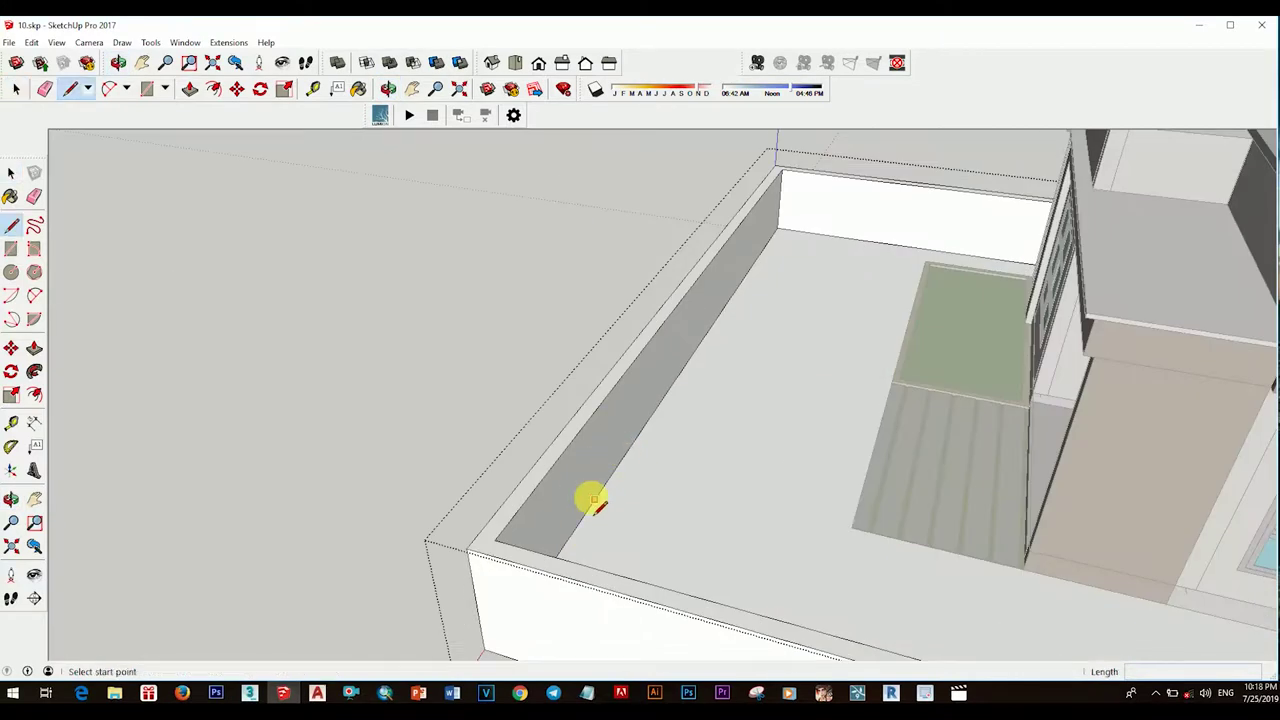
{"action": "left_click", "coordinate": [717, 258]}
{"action": "scroll", "coordinate": [717, 258], "scroll_direction": "up", "scroll_amount": 2}
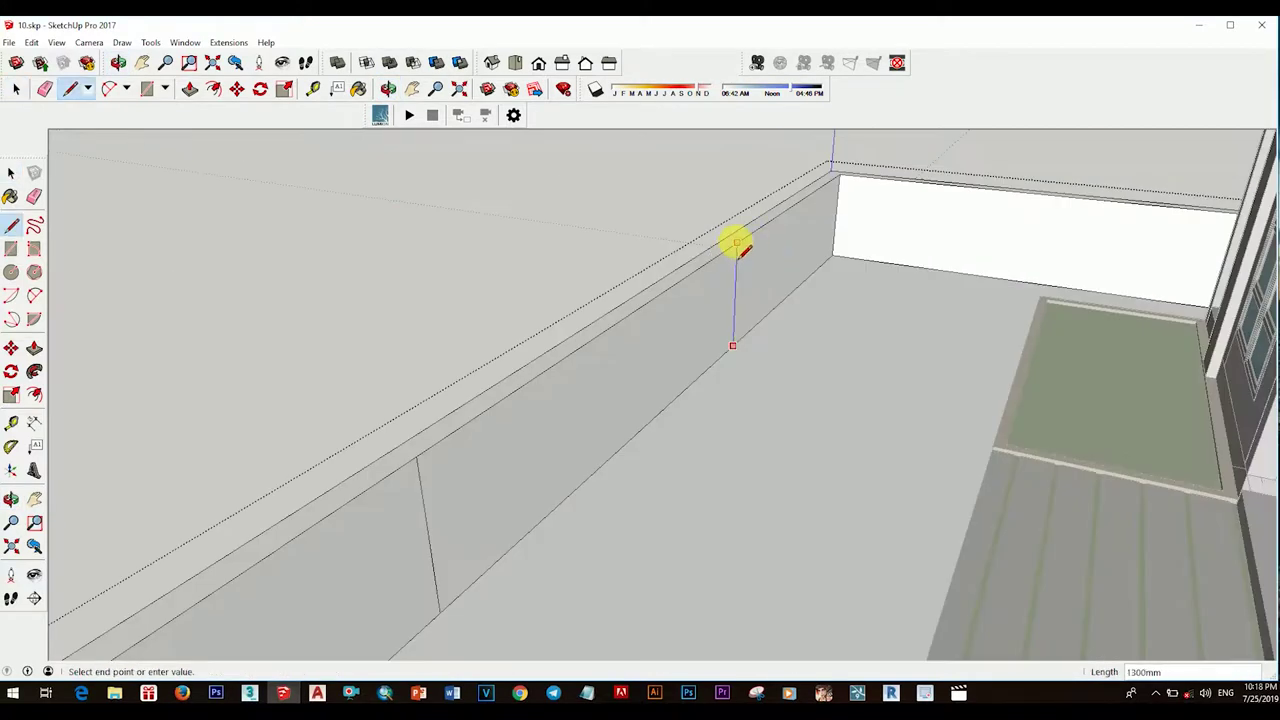
{"action": "key", "text": "p"}
{"action": "key", "text": "space"}
{"action": "scroll", "coordinate": [671, 349], "scroll_direction": "down", "scroll_amount": 5}
{"action": "mouse_move", "coordinate": [380, 420]}
{"action": "middle_mouse_down"}
{"action": "mouse_move", "coordinate": [880, 418]}
{"action": "mouse_move", "coordinate": [806, 277]}
{"action": "middle_mouse_up"}
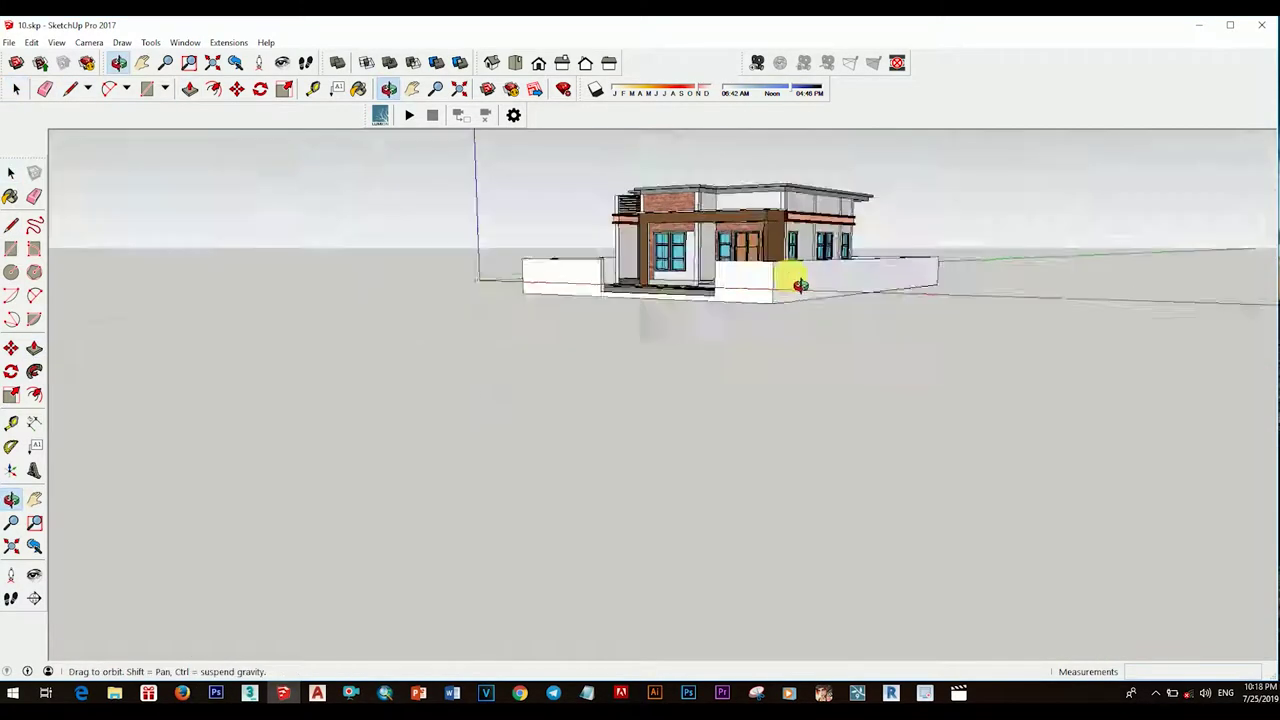
Step: Paint the yard floor with Stone Masonry Multi from the Brick and Cladding library
{"action": "scroll", "coordinate": [737, 430], "scroll_direction": "up", "scroll_amount": 3}
{"action": "middle_click_drag", "start_coordinate": [737, 430], "coordinate": [682, 432]}
{"action": "scroll", "coordinate": [713, 446], "scroll_direction": "up", "scroll_amount": 2}
{"action": "left_click", "coordinate": [713, 446]}
{"action": "key", "text": "b"}
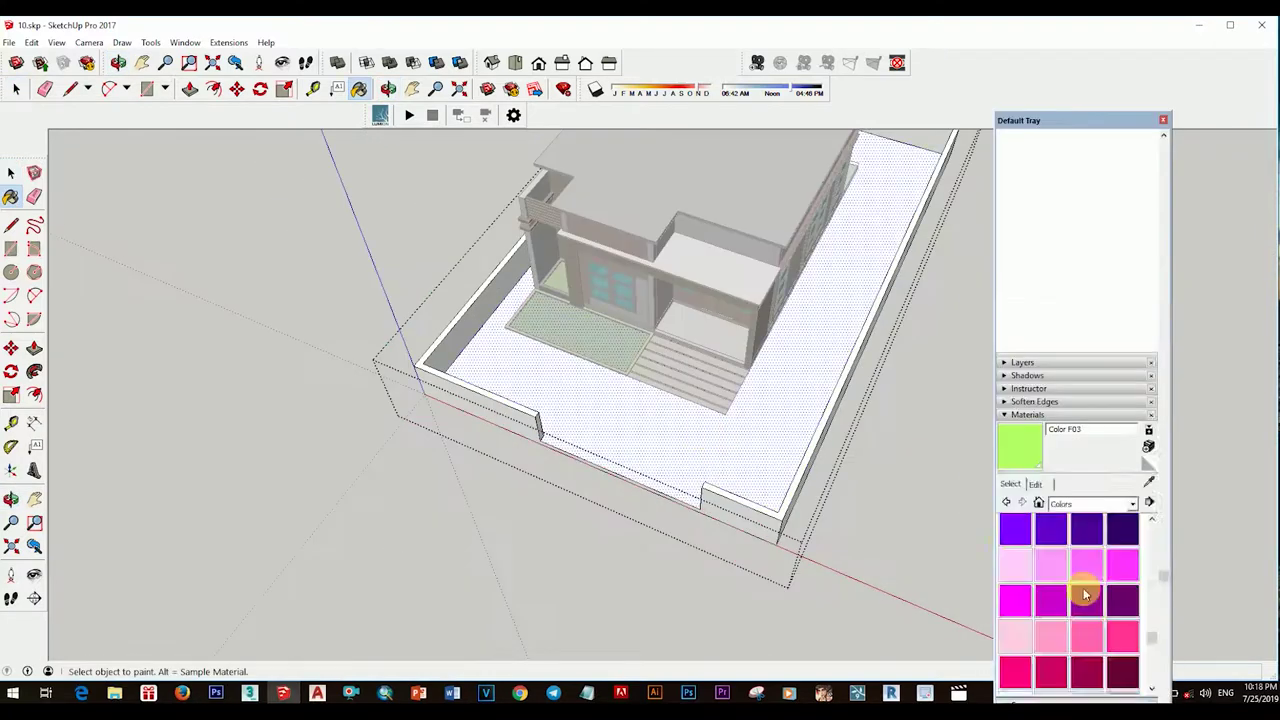
{"action": "left_click", "coordinate": [1133, 338]}
{"action": "left_click", "coordinate": [1090, 362]}
{"action": "scroll", "coordinate": [1103, 457], "scroll_direction": "down", "scroll_amount": 3}
{"action": "left_click", "coordinate": [1015, 462]}
{"action": "left_click", "coordinate": [900, 518]}
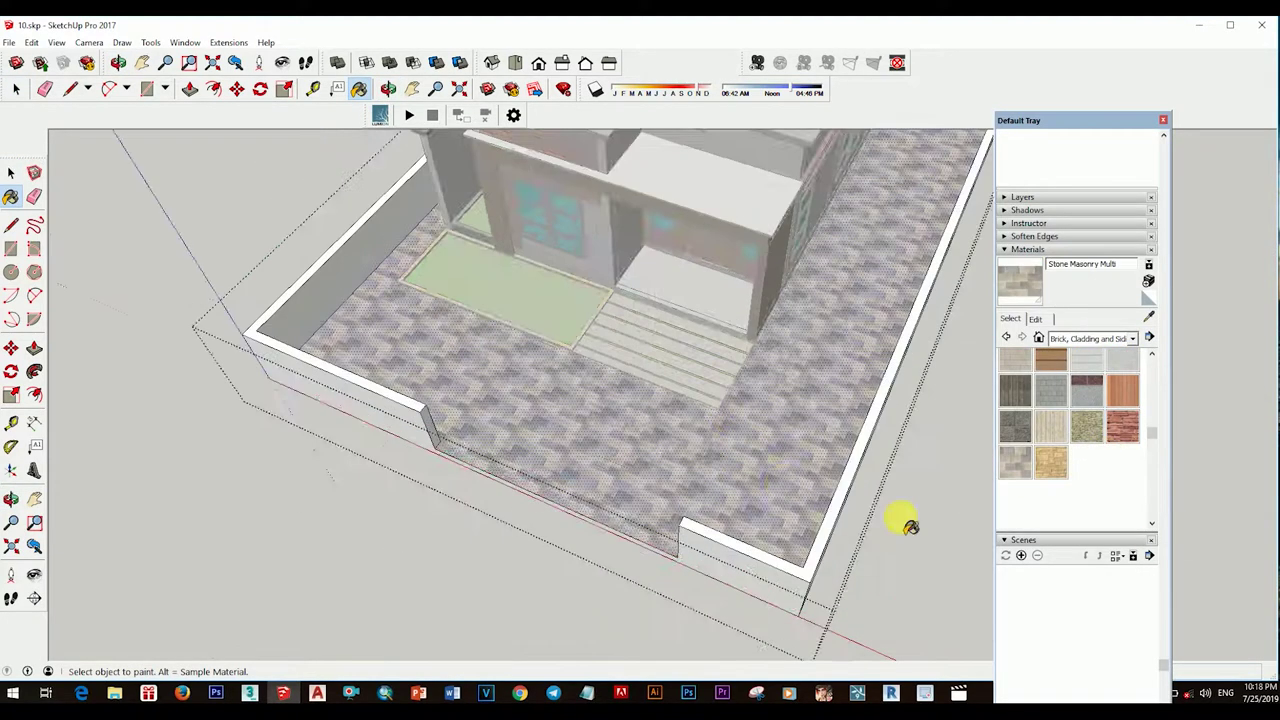
Step: Repaint the yard floor with Concrete Block Layers instead
{"action": "scroll", "coordinate": [900, 518], "scroll_direction": "up", "scroll_amount": 3}
{"action": "middle_click_drag", "start_coordinate": [900, 518], "coordinate": [614, 294]}
{"action": "key", "text": "space"}
{"action": "mouse_move", "coordinate": [677, 400]}
{"action": "middle_mouse_down"}
{"action": "mouse_move", "coordinate": [770, 415]}
{"action": "mouse_move", "coordinate": [563, 443]}
{"action": "middle_mouse_up"}
{"action": "key", "text": "b"}
{"action": "left_click", "coordinate": [780, 414]}
{"action": "scroll", "coordinate": [563, 443], "scroll_direction": "down", "scroll_amount": 3}
{"action": "middle_click_drag", "start_coordinate": [866, 283], "coordinate": [813, 390]}
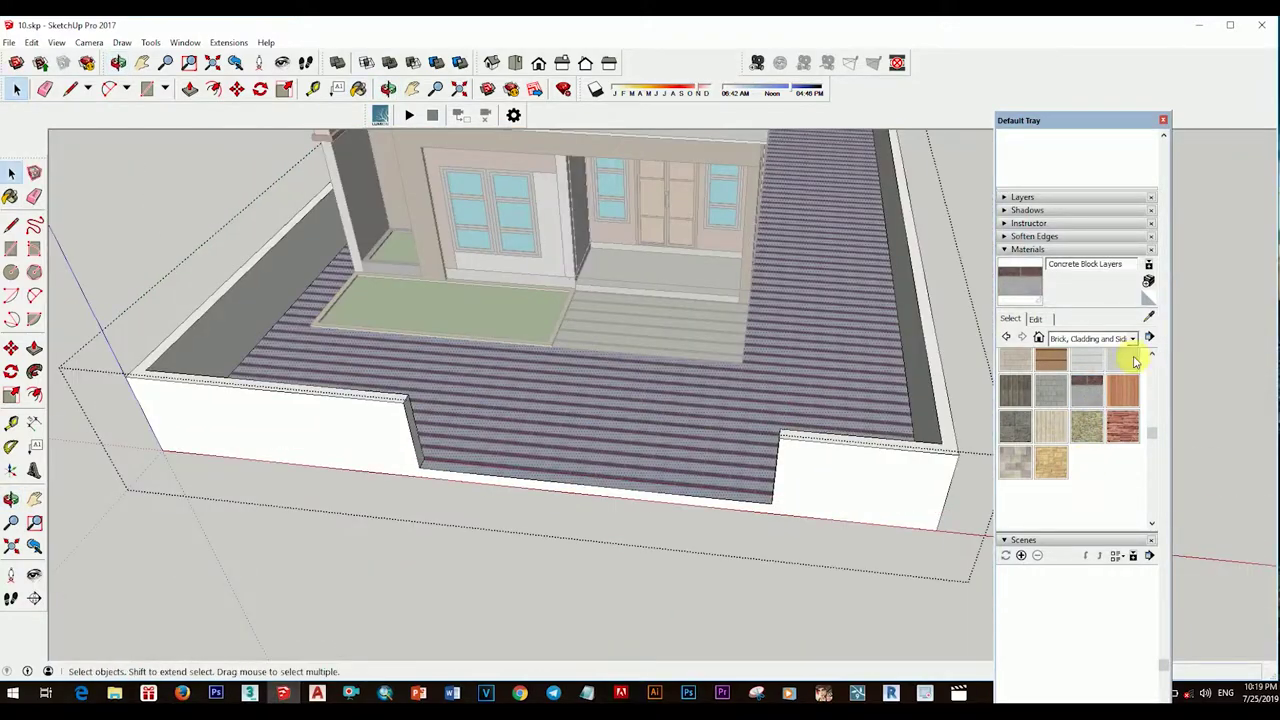
Step: Switch to the Asphalt and Concrete library and pave the yard with Concrete Aggregate Smoke
{"action": "left_click", "coordinate": [1133, 421]}
{"action": "left_click", "coordinate": [1090, 437]}
{"action": "mouse_move", "coordinate": [880, 520]}
{"action": "middle_mouse_down"}
{"action": "mouse_move", "coordinate": [808, 546]}
{"action": "mouse_move", "coordinate": [614, 480]}
{"action": "mouse_move", "coordinate": [786, 414]}
{"action": "mouse_move", "coordinate": [866, 480]}
{"action": "middle_mouse_up"}
{"action": "scroll", "coordinate": [734, 420], "scroll_direction": "up", "scroll_amount": 3}
{"action": "scroll", "coordinate": [737, 443], "scroll_direction": "up", "scroll_amount": 2}
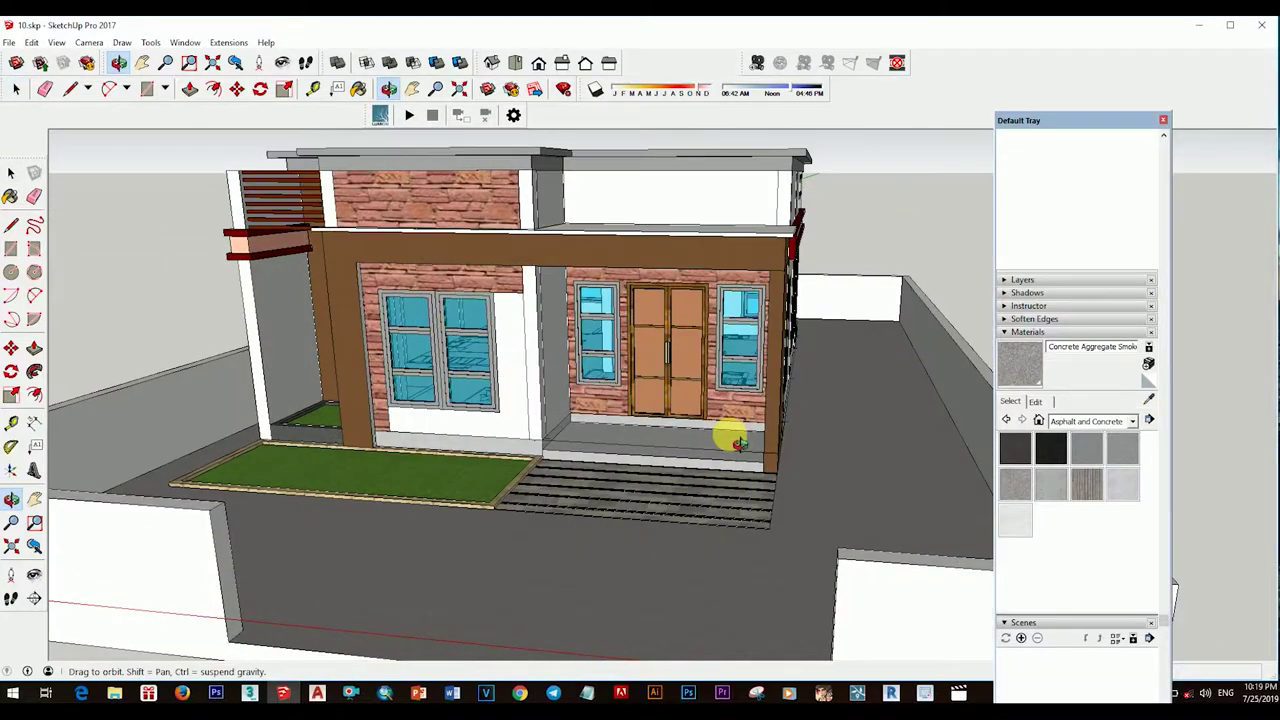
{"action": "scroll", "coordinate": [737, 443], "scroll_direction": "down", "scroll_amount": 3}
{"action": "mouse_move", "coordinate": [731, 443]}
{"action": "middle_mouse_down"}
{"action": "mouse_move", "coordinate": [680, 531]}
{"action": "mouse_move", "coordinate": [692, 470]}
{"action": "mouse_move", "coordinate": [731, 451]}
{"action": "middle_mouse_up"}
{"action": "scroll", "coordinate": [731, 451], "scroll_direction": "up", "scroll_amount": 2}
{"action": "left_click", "coordinate": [731, 451]}
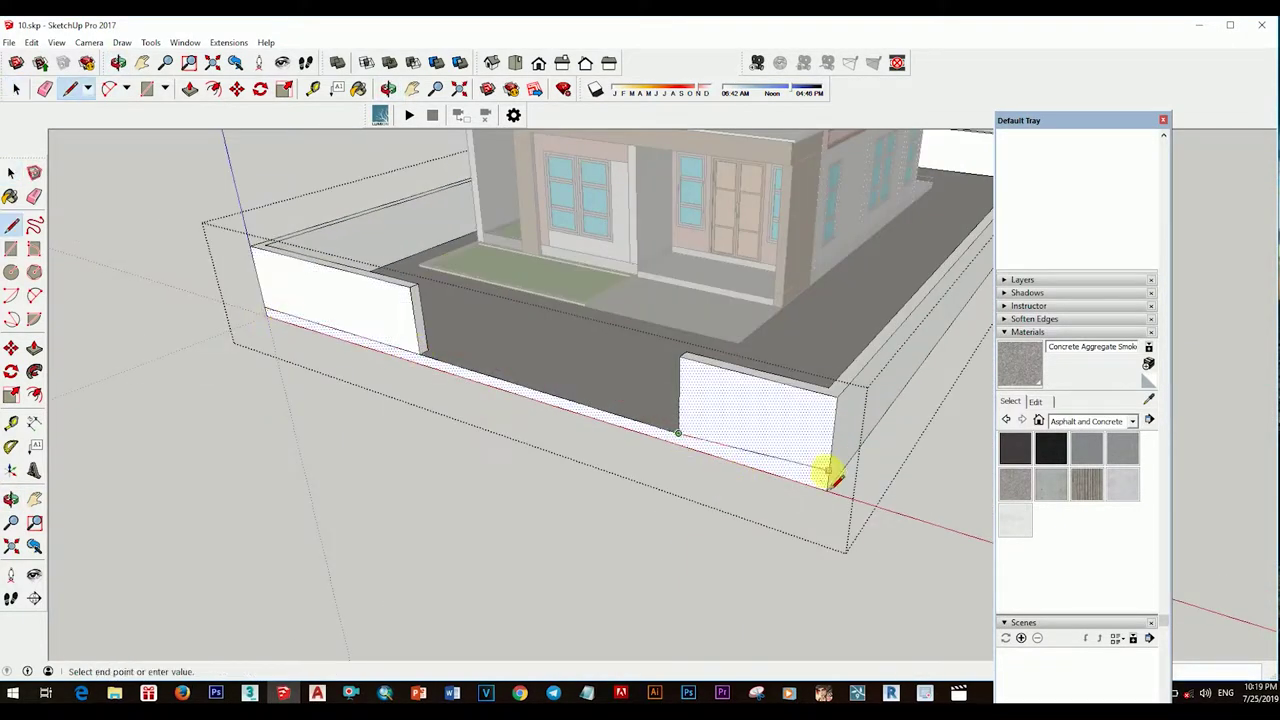
Step: Draw a line along the front wall base and pull the strip out into a sidewalk slab
{"action": "left_click", "coordinate": [832, 479]}
{"action": "key", "text": "p"}
{"action": "left_click_drag", "start_coordinate": [789, 477], "coordinate": [714, 549]}
{"action": "scroll", "coordinate": [700, 540], "scroll_direction": "up", "scroll_amount": 2}
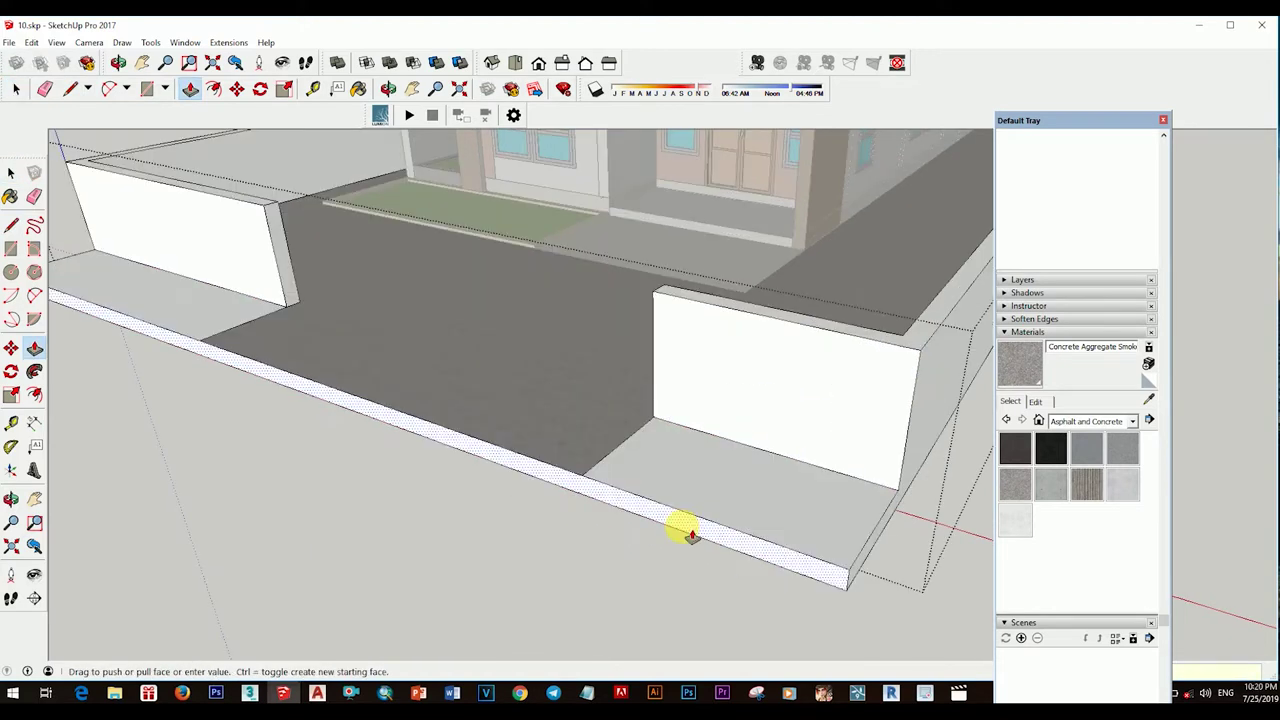
{"action": "scroll", "coordinate": [692, 535], "scroll_direction": "down", "scroll_amount": 3}
{"action": "mouse_move", "coordinate": [743, 509]}
{"action": "middle_mouse_down"}
{"action": "mouse_move", "coordinate": [443, 577]}
{"action": "mouse_move", "coordinate": [629, 523]}
{"action": "mouse_move", "coordinate": [470, 540]}
{"action": "mouse_move", "coordinate": [722, 497]}
{"action": "mouse_move", "coordinate": [734, 511]}
{"action": "middle_mouse_up"}
{"action": "scroll", "coordinate": [470, 540], "scroll_direction": "up", "scroll_amount": 3}
{"action": "left_click", "coordinate": [722, 497]}
{"action": "scroll", "coordinate": [706, 540], "scroll_direction": "down", "scroll_amount": 3}
{"action": "scroll", "coordinate": [734, 511], "scroll_direction": "up", "scroll_amount": 3}
Step: Hide the extra curb strip beside the front slab
{"action": "key", "text": "space"}
{"action": "scroll", "coordinate": [706, 414], "scroll_direction": "up", "scroll_amount": 2}
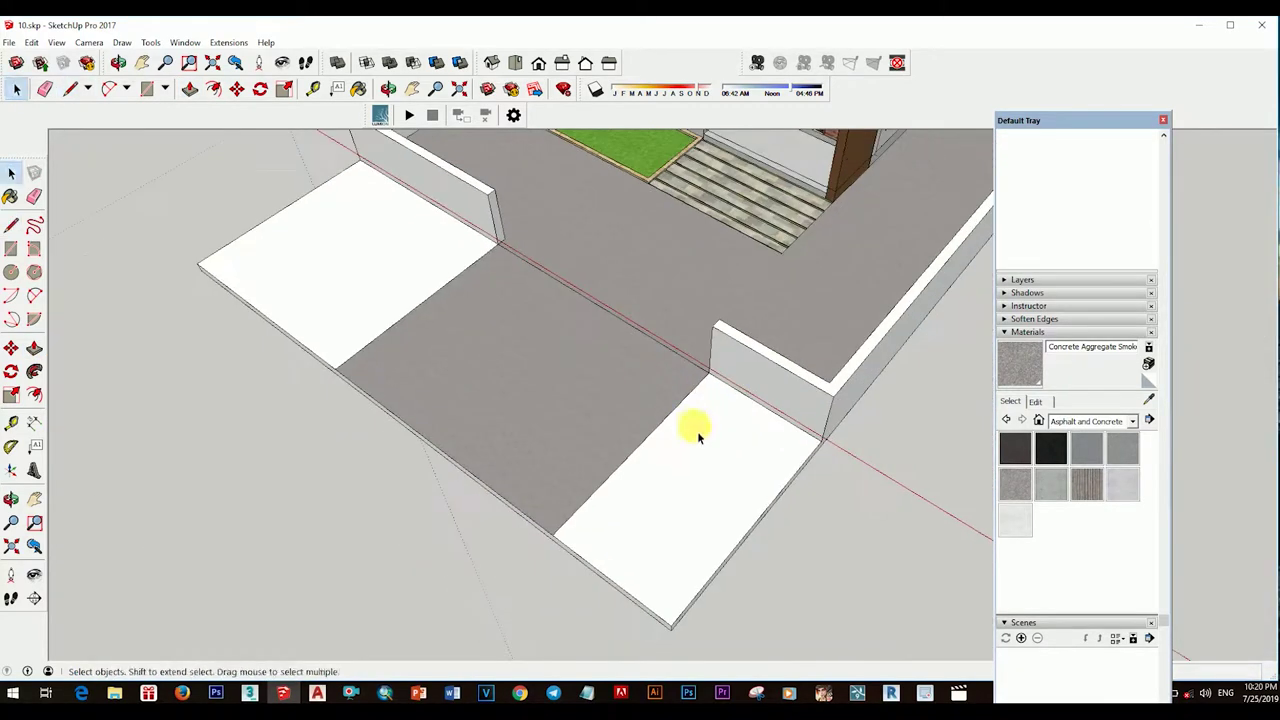
{"action": "key", "text": "space"}
{"action": "scroll", "coordinate": [610, 410], "scroll_direction": "down", "scroll_amount": 3}
{"action": "scroll", "coordinate": [738, 477], "scroll_direction": "up", "scroll_amount": 4}
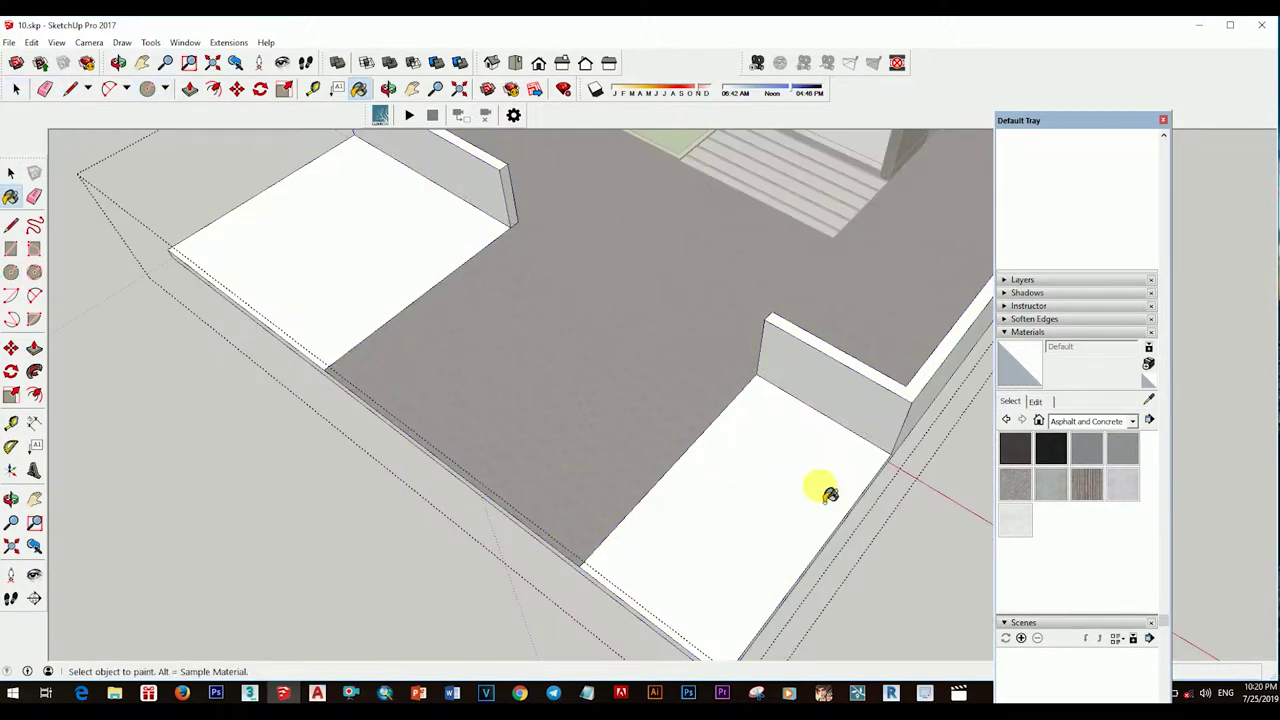
{"action": "scroll", "coordinate": [640, 420], "scroll_direction": "down", "scroll_amount": 3}
{"action": "mouse_move", "coordinate": [657, 414]}
{"action": "middle_mouse_down"}
{"action": "mouse_move", "coordinate": [443, 300]}
{"action": "mouse_move", "coordinate": [586, 414]}
{"action": "mouse_move", "coordinate": [697, 440]}
{"action": "middle_mouse_up"}
{"action": "key", "text": "space"}
{"action": "scroll", "coordinate": [614, 437], "scroll_direction": "down", "scroll_amount": 3}
{"action": "scroll", "coordinate": [466, 371], "scroll_direction": "up", "scroll_amount": 3}
{"action": "left_click", "coordinate": [671, 434]}
{"action": "right_click", "coordinate": [600, 390]}
{"action": "left_click", "coordinate": [632, 35]}
Step: Switch the materials library to Landscaping, Fencing
{"action": "scroll", "coordinate": [586, 409], "scroll_direction": "down", "scroll_amount": 3}
{"action": "middle_click_drag", "start_coordinate": [586, 409], "coordinate": [751, 443]}
{"action": "scroll", "coordinate": [770, 460], "scroll_direction": "up", "scroll_amount": 2}
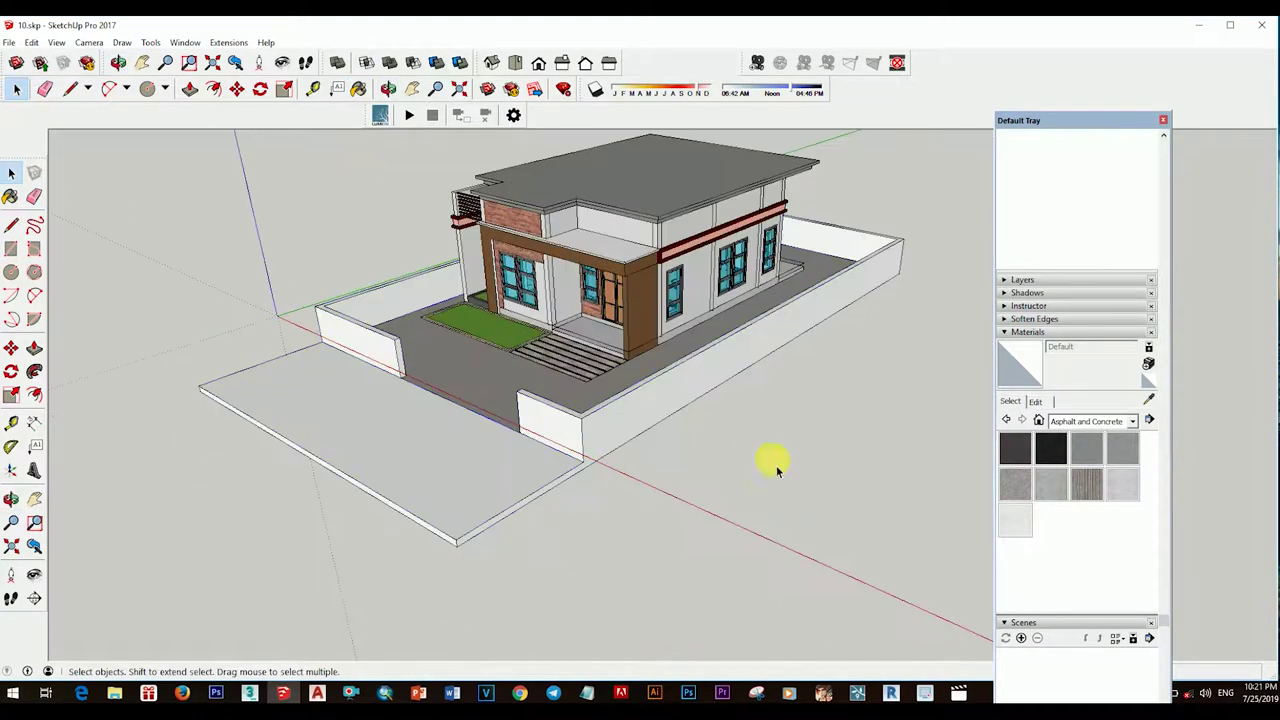
{"action": "left_click", "coordinate": [1132, 421]}
{"action": "left_click", "coordinate": [1095, 497]}
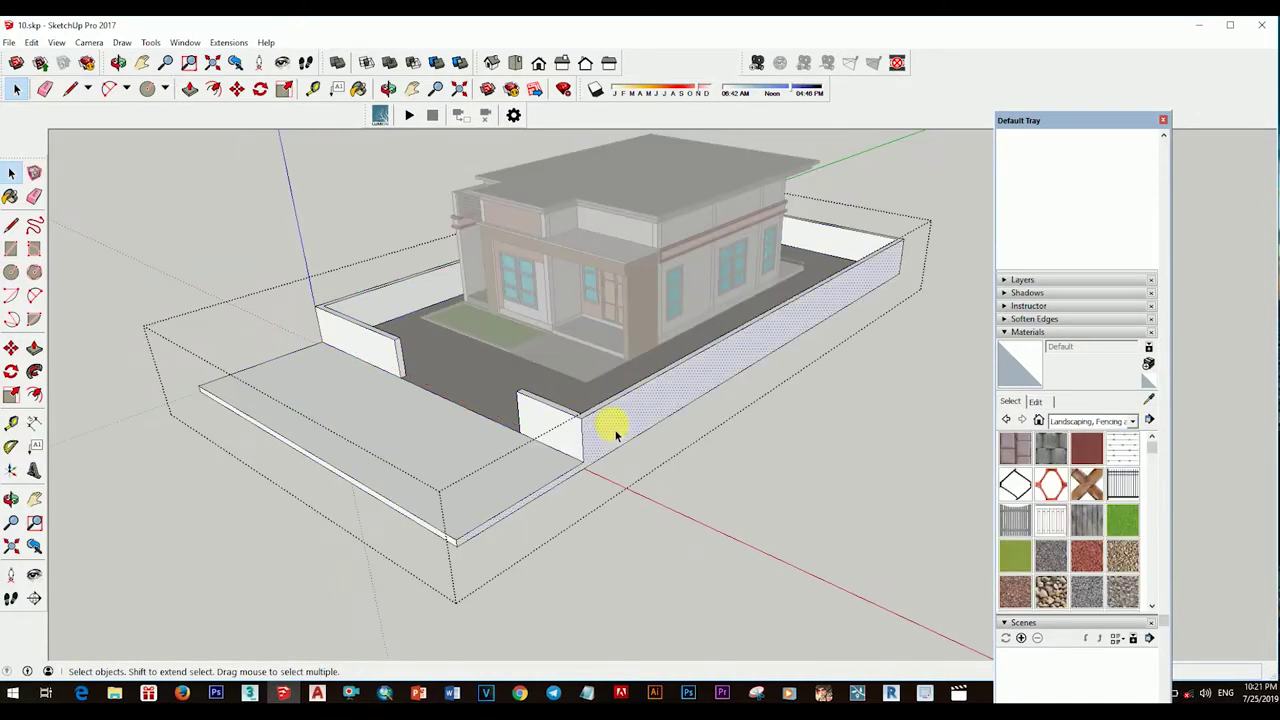
Step: Paint a boundary wall with the Fencing Picket Concave material
{"action": "scroll", "coordinate": [608, 420], "scroll_direction": "up", "scroll_amount": 3}
{"action": "key", "text": "l"}
{"action": "scroll", "coordinate": [572, 470], "scroll_direction": "down", "scroll_amount": 2}
{"action": "scroll", "coordinate": [657, 429], "scroll_direction": "up", "scroll_amount": 2}
{"action": "scroll", "coordinate": [671, 491], "scroll_direction": "down", "scroll_amount": 5}
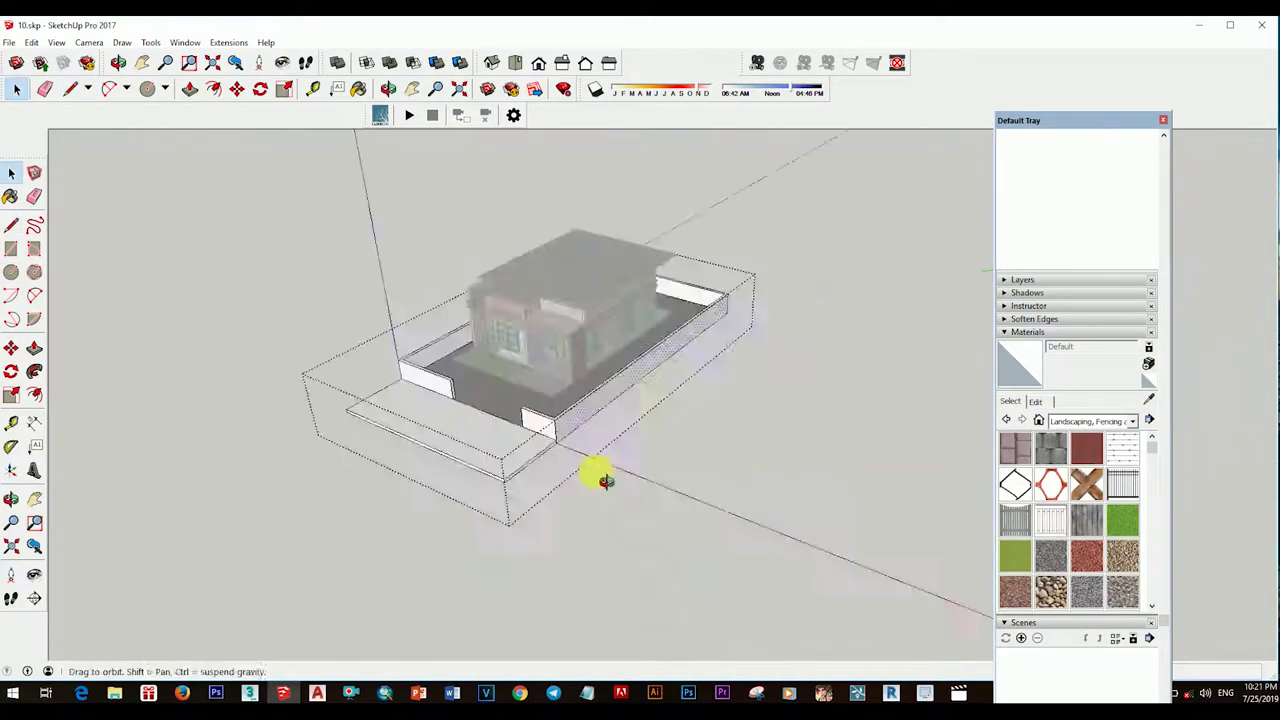
{"action": "middle_click_drag", "start_coordinate": [600, 471], "coordinate": [766, 472]}
{"action": "key", "text": "b"}
{"action": "scroll", "coordinate": [766, 473], "scroll_direction": "up", "scroll_amount": 3}
{"action": "mouse_move", "coordinate": [700, 440]}
{"action": "middle_mouse_down"}
{"action": "mouse_move", "coordinate": [643, 401]}
{"action": "mouse_move", "coordinate": [466, 366]}
{"action": "middle_mouse_up"}
{"action": "scroll", "coordinate": [614, 404], "scroll_direction": "up", "scroll_amount": 3}
{"action": "left_click", "coordinate": [1015, 519]}
{"action": "left_click", "coordinate": [609, 403]}
Step: Try Wood Fence with Lattice, then paint the left wall with plain Wood Fence
{"action": "key", "text": "space"}
{"action": "scroll", "coordinate": [1105, 543], "scroll_direction": "down", "scroll_amount": 3}
{"action": "scroll", "coordinate": [1105, 543], "scroll_direction": "down", "scroll_amount": 3}
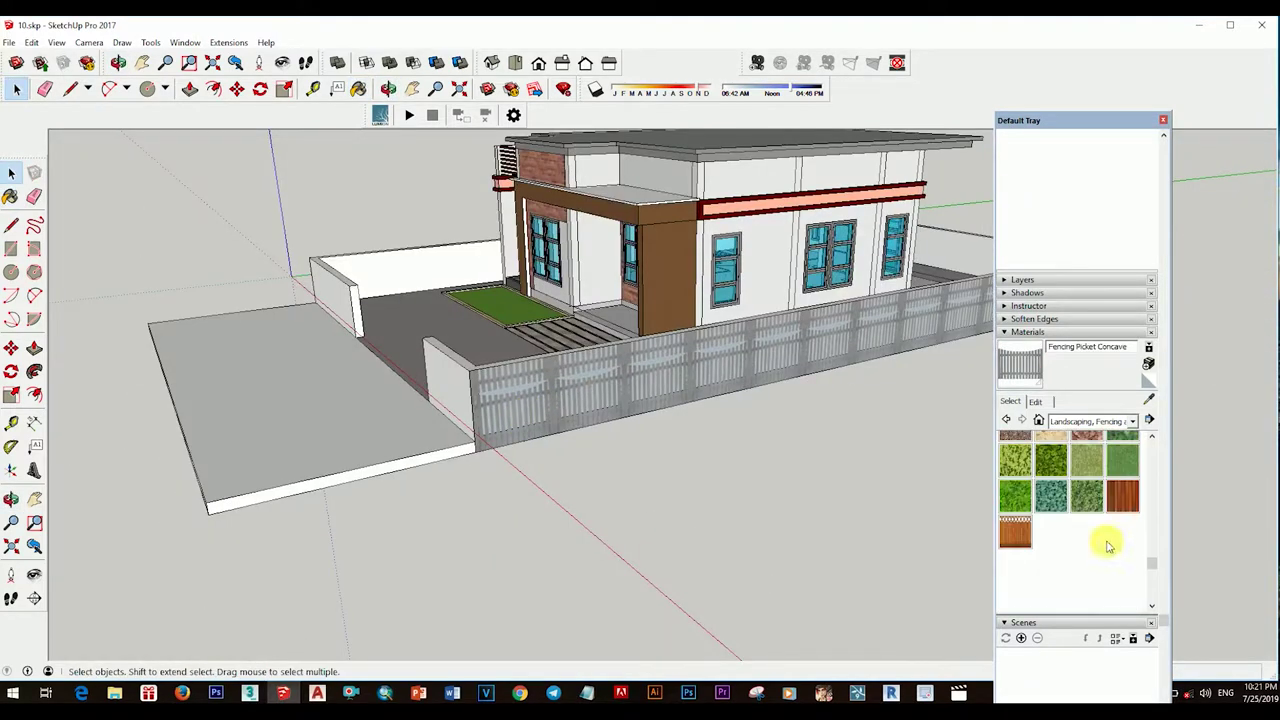
{"action": "left_click", "coordinate": [1122, 497]}
{"action": "left_click", "coordinate": [634, 408]}
{"action": "mouse_move", "coordinate": [634, 408]}
{"action": "middle_mouse_down"}
{"action": "mouse_move", "coordinate": [852, 487]}
{"action": "mouse_move", "coordinate": [646, 457]}
{"action": "mouse_move", "coordinate": [766, 480]}
{"action": "mouse_move", "coordinate": [717, 420]}
{"action": "mouse_move", "coordinate": [480, 440]}
{"action": "mouse_move", "coordinate": [563, 457]}
{"action": "mouse_move", "coordinate": [400, 357]}
{"action": "mouse_move", "coordinate": [877, 291]}
{"action": "mouse_move", "coordinate": [519, 458]}
{"action": "mouse_move", "coordinate": [677, 457]}
{"action": "mouse_move", "coordinate": [737, 437]}
{"action": "mouse_move", "coordinate": [689, 486]}
{"action": "mouse_move", "coordinate": [658, 464]}
{"action": "mouse_move", "coordinate": [731, 471]}
{"action": "mouse_move", "coordinate": [631, 517]}
{"action": "middle_mouse_up"}
{"action": "left_click", "coordinate": [646, 457], "text": "alt"}
{"action": "left_click", "coordinate": [480, 440]}
Step: Select the white strip beside the right fence, briefly trying Rectangle and Offset
{"action": "key", "text": "space"}
{"action": "scroll", "coordinate": [666, 486], "scroll_direction": "up", "scroll_amount": 5}
{"action": "scroll", "coordinate": [1080, 549], "scroll_direction": "up", "scroll_amount": 5}
{"action": "mouse_move", "coordinate": [700, 480]}
{"action": "middle_mouse_down"}
{"action": "mouse_move", "coordinate": [754, 463]}
{"action": "mouse_move", "coordinate": [720, 450]}
{"action": "middle_mouse_up"}
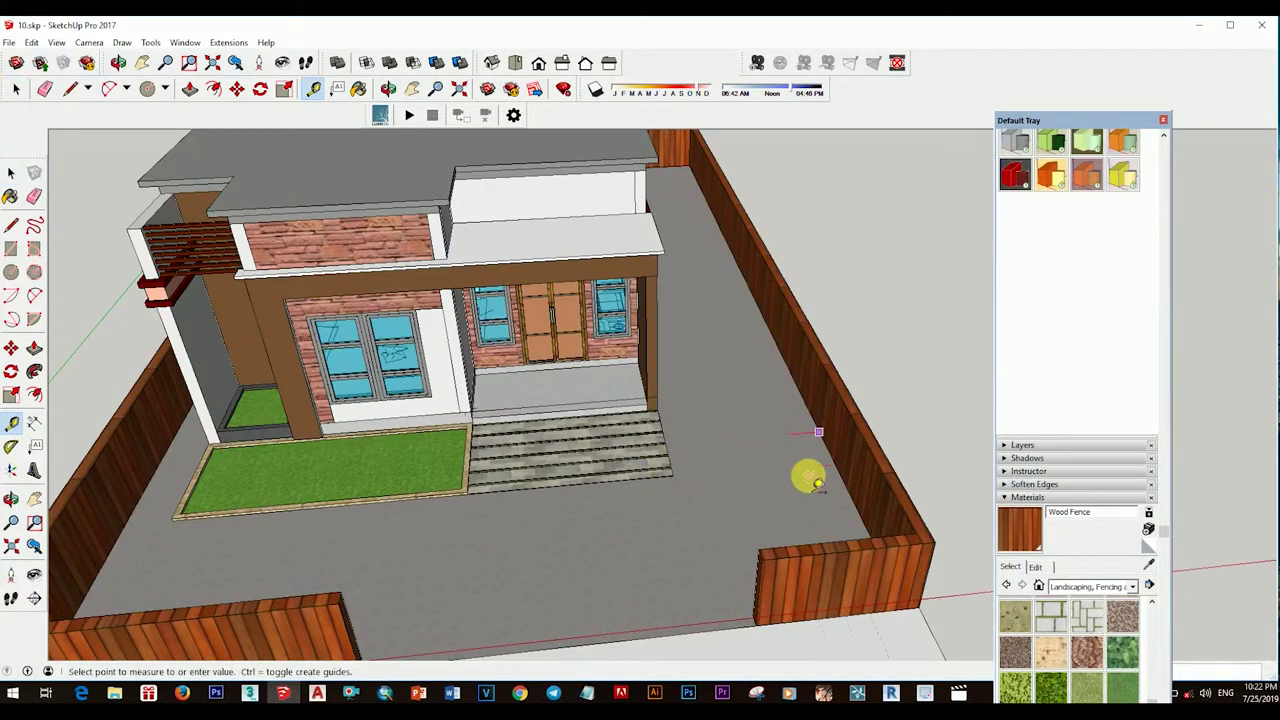
{"action": "key", "text": "r"}
{"action": "mouse_move", "coordinate": [770, 425]}
{"action": "middle_mouse_down"}
{"action": "mouse_move", "coordinate": [745, 405]}
{"action": "mouse_move", "coordinate": [723, 434]}
{"action": "mouse_move", "coordinate": [569, 444]}
{"action": "mouse_move", "coordinate": [630, 560]}
{"action": "mouse_move", "coordinate": [651, 528]}
{"action": "mouse_move", "coordinate": [707, 530]}
{"action": "mouse_move", "coordinate": [551, 517]}
{"action": "mouse_move", "coordinate": [700, 530]}
{"action": "middle_mouse_up"}
{"action": "scroll", "coordinate": [720, 440], "scroll_direction": "up", "scroll_amount": 5}
{"action": "key", "text": "space"}
{"action": "left_click", "coordinate": [630, 560]}
{"action": "key", "text": "f"}
{"action": "key", "text": "space"}
{"action": "scroll", "coordinate": [686, 549], "scroll_direction": "down", "scroll_amount": 5}
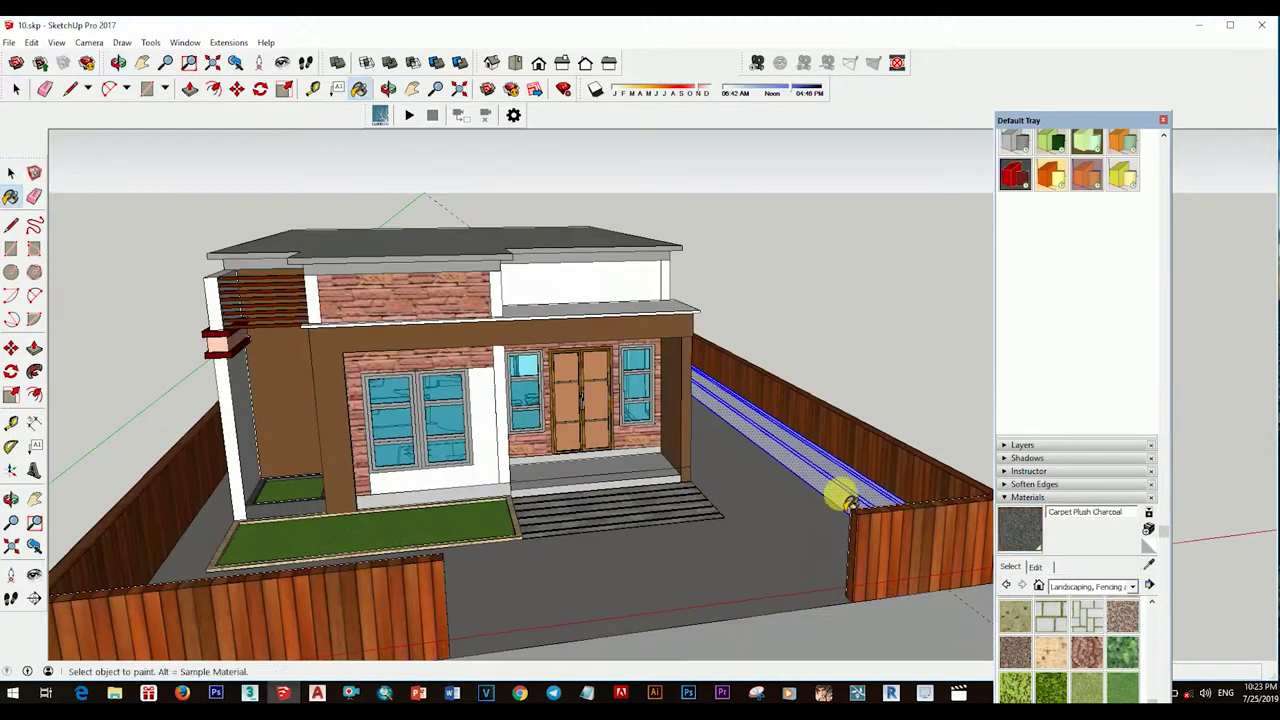
Step: Paint the front steps and yard floor with Pavers Stone Walk
{"action": "scroll", "coordinate": [608, 537], "scroll_direction": "up", "scroll_amount": 5}
{"action": "key", "text": "space"}
{"action": "left_click", "coordinate": [608, 537]}
{"action": "left_click", "coordinate": [1015, 615]}
{"action": "left_click", "coordinate": [723, 534]}
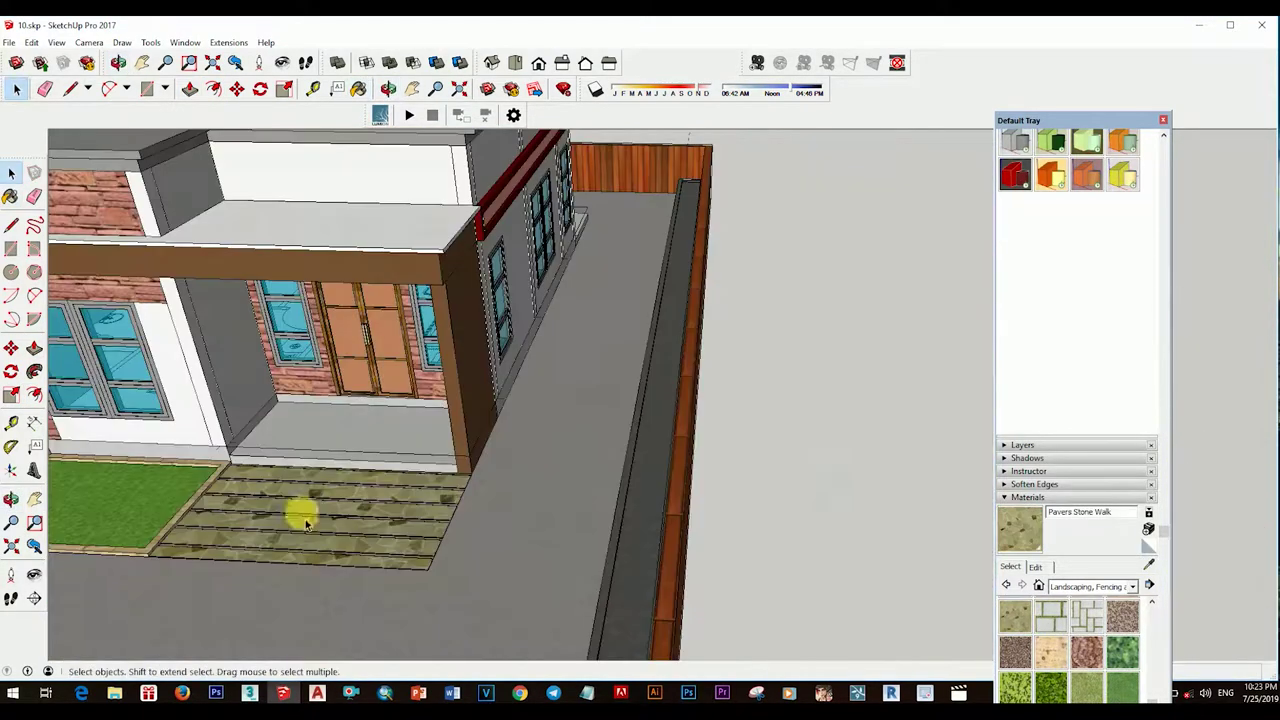
Step: Select the dark channel along the side fence and paint it Grass Dark Green
{"action": "middle_click_drag", "start_coordinate": [307, 524], "coordinate": [574, 549]}
{"action": "scroll", "coordinate": [594, 480], "scroll_direction": "down", "scroll_amount": 5}
{"action": "middle_click_drag", "start_coordinate": [594, 480], "coordinate": [372, 441]}
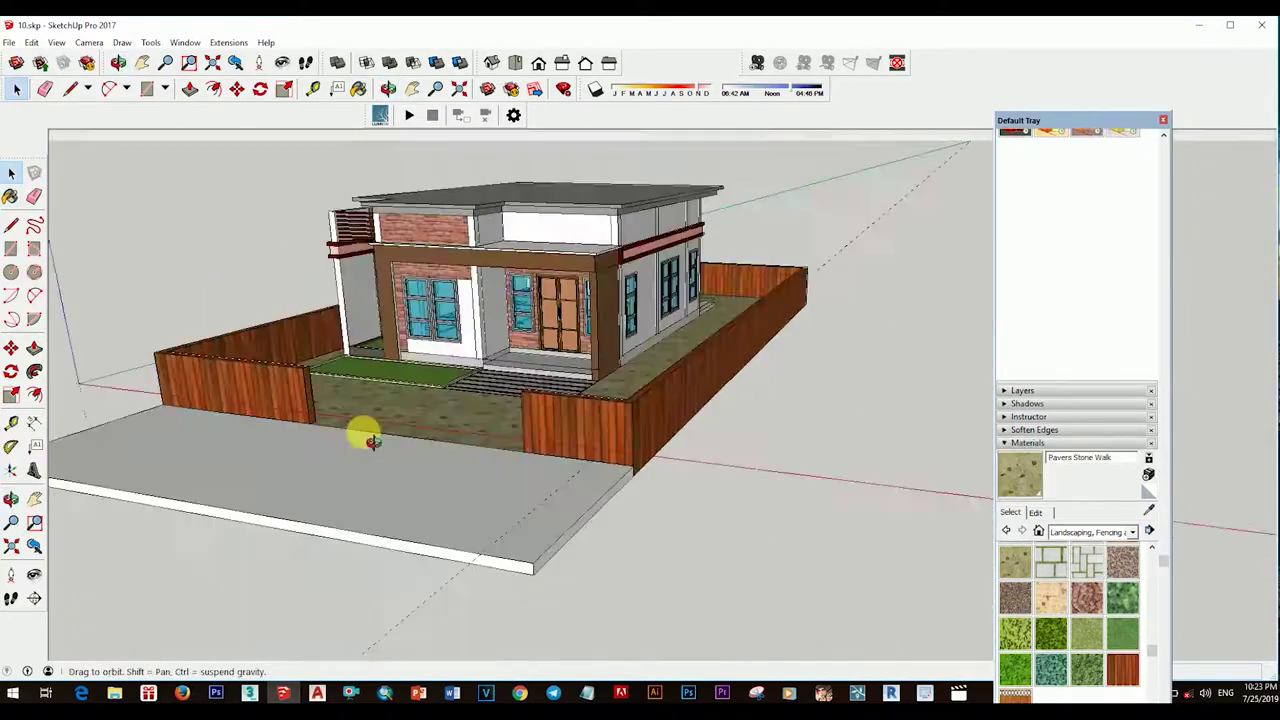
{"action": "scroll", "coordinate": [714, 514], "scroll_direction": "up", "scroll_amount": 5}
{"action": "scroll", "coordinate": [423, 480], "scroll_direction": "down", "scroll_amount": 5}
{"action": "scroll", "coordinate": [780, 605], "scroll_direction": "up", "scroll_amount": 5}
{"action": "left_click", "coordinate": [714, 500]}
{"action": "mouse_move", "coordinate": [780, 605]}
{"action": "middle_mouse_down"}
{"action": "mouse_move", "coordinate": [714, 500]}
{"action": "mouse_move", "coordinate": [814, 320]}
{"action": "middle_mouse_up"}
{"action": "left_click", "coordinate": [1122, 632]}
{"action": "scroll", "coordinate": [700, 500], "scroll_direction": "down", "scroll_amount": 3}
{"action": "left_click", "coordinate": [686, 500]}
{"action": "right_click", "coordinate": [814, 320]}
Step: View the grass strip from above and start a Move copy, then cancel it
{"action": "mouse_move", "coordinate": [886, 194]}
{"action": "middle_mouse_down"}
{"action": "mouse_move", "coordinate": [699, 500]}
{"action": "mouse_move", "coordinate": [875, 491]}
{"action": "middle_mouse_up"}
{"action": "scroll", "coordinate": [963, 514], "scroll_direction": "down", "scroll_amount": 3}
{"action": "middle_click_drag", "start_coordinate": [963, 514], "coordinate": [826, 409]}
{"action": "key", "text": "m"}
{"action": "key", "text": "ctrl"}
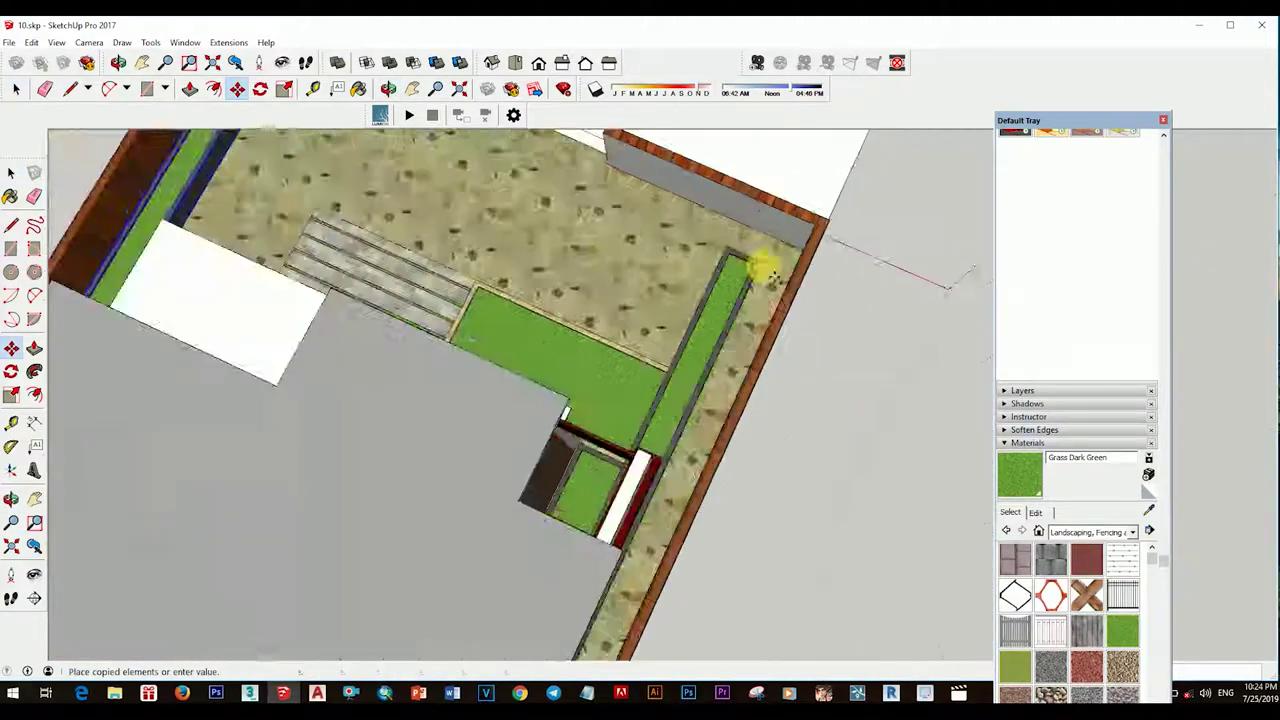
{"action": "scroll", "coordinate": [800, 282], "scroll_direction": "up", "scroll_amount": 2}
{"action": "key", "text": "space"}
Step: Select the planter along the fence and start moving it, then cancel
{"action": "scroll", "coordinate": [743, 343], "scroll_direction": "down", "scroll_amount": 5}
{"action": "middle_click_drag", "start_coordinate": [743, 343], "coordinate": [768, 217]}
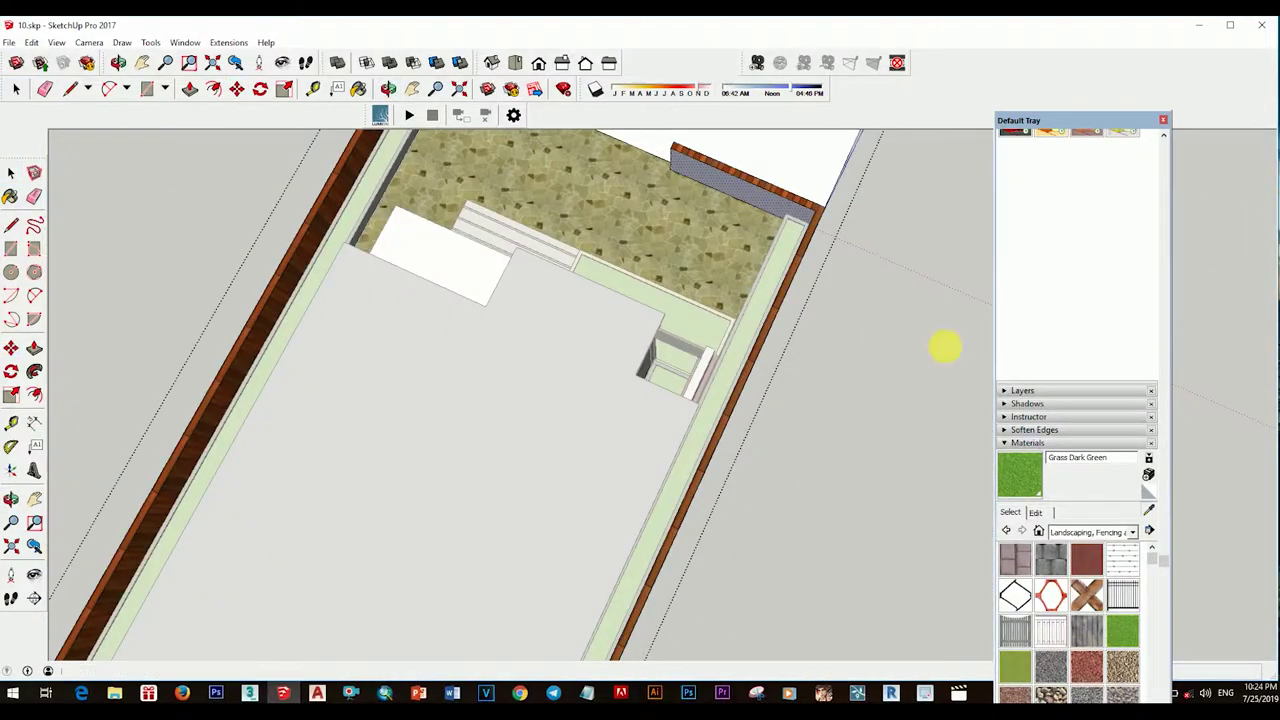
{"action": "scroll", "coordinate": [729, 294], "scroll_direction": "down", "scroll_amount": 5}
{"action": "scroll", "coordinate": [449, 334], "scroll_direction": "up", "scroll_amount": 5}
{"action": "middle_click_drag", "start_coordinate": [449, 334], "coordinate": [551, 251]}
{"action": "scroll", "coordinate": [551, 251], "scroll_direction": "up", "scroll_amount": 3}
{"action": "left_click", "coordinate": [541, 270]}
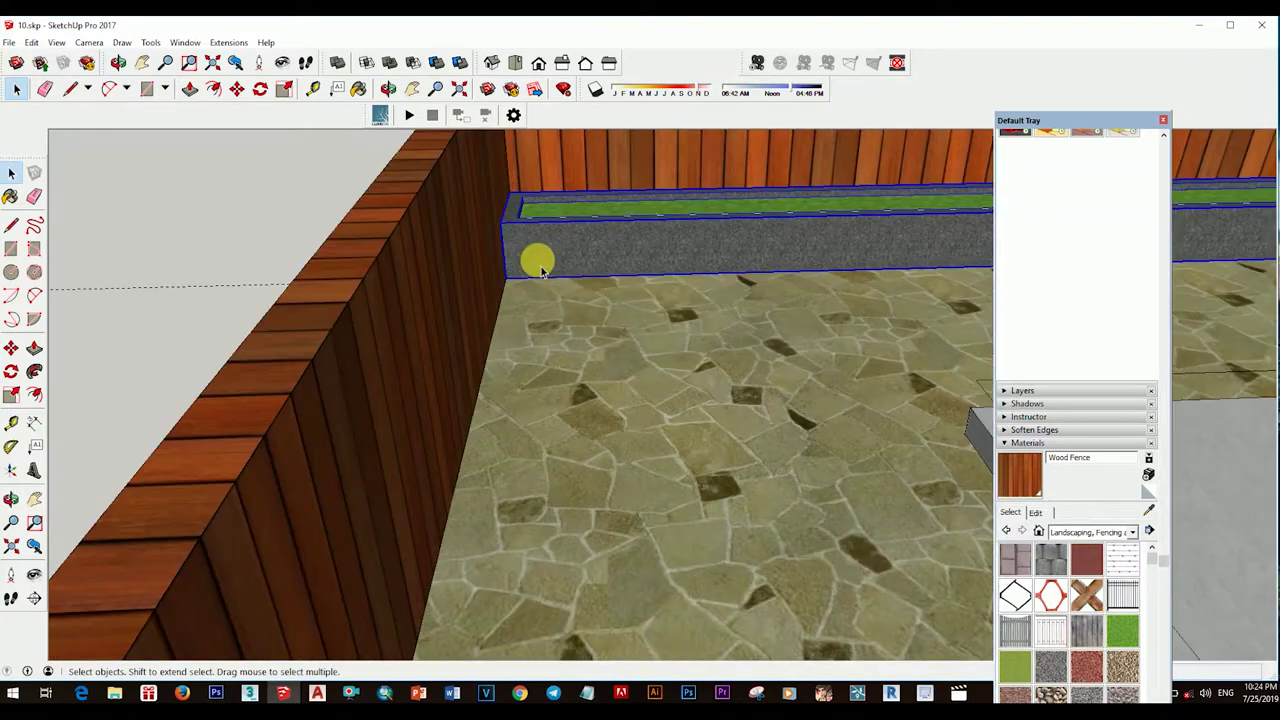
{"action": "key", "text": "m"}
{"action": "mouse_move", "coordinate": [614, 279]}
{"action": "middle_mouse_down"}
{"action": "mouse_move", "coordinate": [577, 383]}
{"action": "mouse_move", "coordinate": [606, 529]}
{"action": "middle_mouse_up"}
{"action": "key", "text": "space"}
{"action": "scroll", "coordinate": [606, 409], "scroll_direction": "up", "scroll_amount": 2}
Step: Try the Line, Offset and Push/Pull tools on the planter without changing it
{"action": "key", "text": "l"}
{"action": "key", "text": "space"}
{"action": "mouse_move", "coordinate": [556, 344]}
{"action": "middle_mouse_down"}
{"action": "mouse_move", "coordinate": [608, 423]}
{"action": "mouse_move", "coordinate": [1158, 612]}
{"action": "middle_mouse_up"}
{"action": "key", "text": "f"}
{"action": "key", "text": "p"}
{"action": "key", "text": "space"}
Step: Paint the planter walls Grass Dark Green and view the whole house
{"action": "left_click", "coordinate": [1126, 634]}
{"action": "left_click", "coordinate": [605, 430]}
{"action": "key", "text": "space"}
{"action": "mouse_move", "coordinate": [580, 449]}
{"action": "middle_mouse_down"}
{"action": "mouse_move", "coordinate": [855, 515]}
{"action": "mouse_move", "coordinate": [440, 495]}
{"action": "middle_mouse_up"}
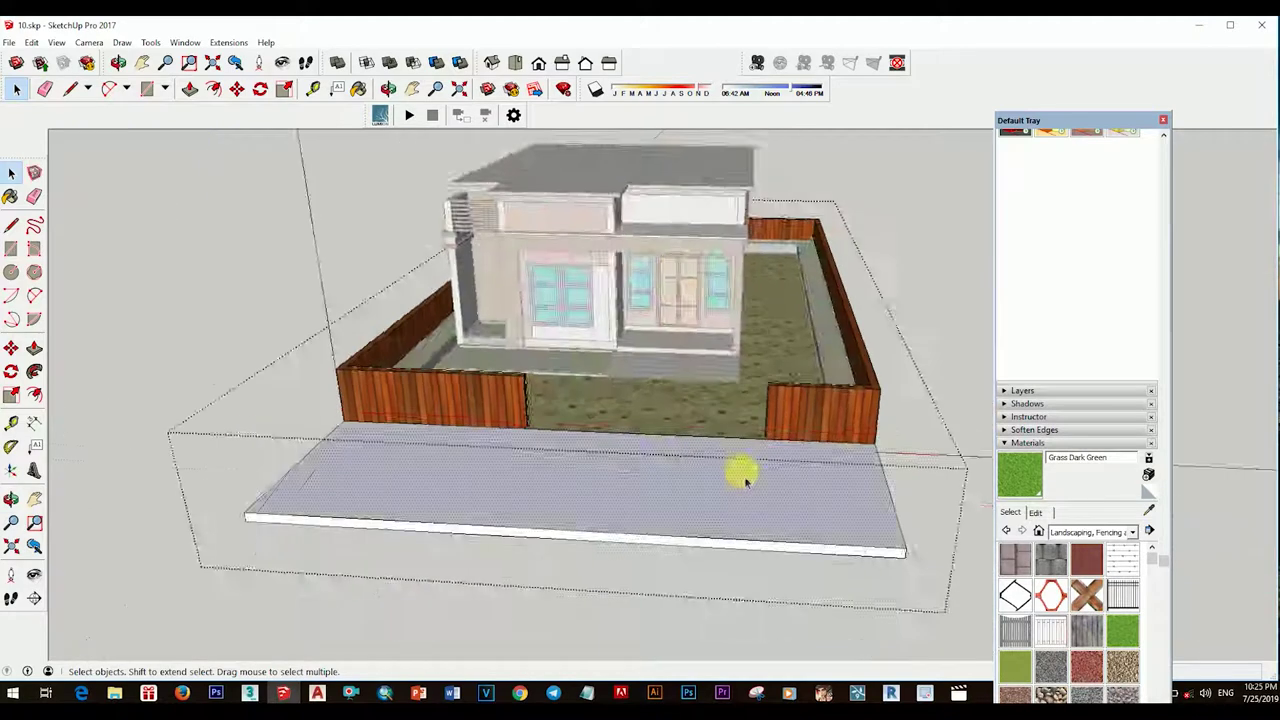
Step: Orbit to the front fence and select the strip along its base
{"action": "scroll", "coordinate": [440, 495], "scroll_direction": "up", "scroll_amount": 3}
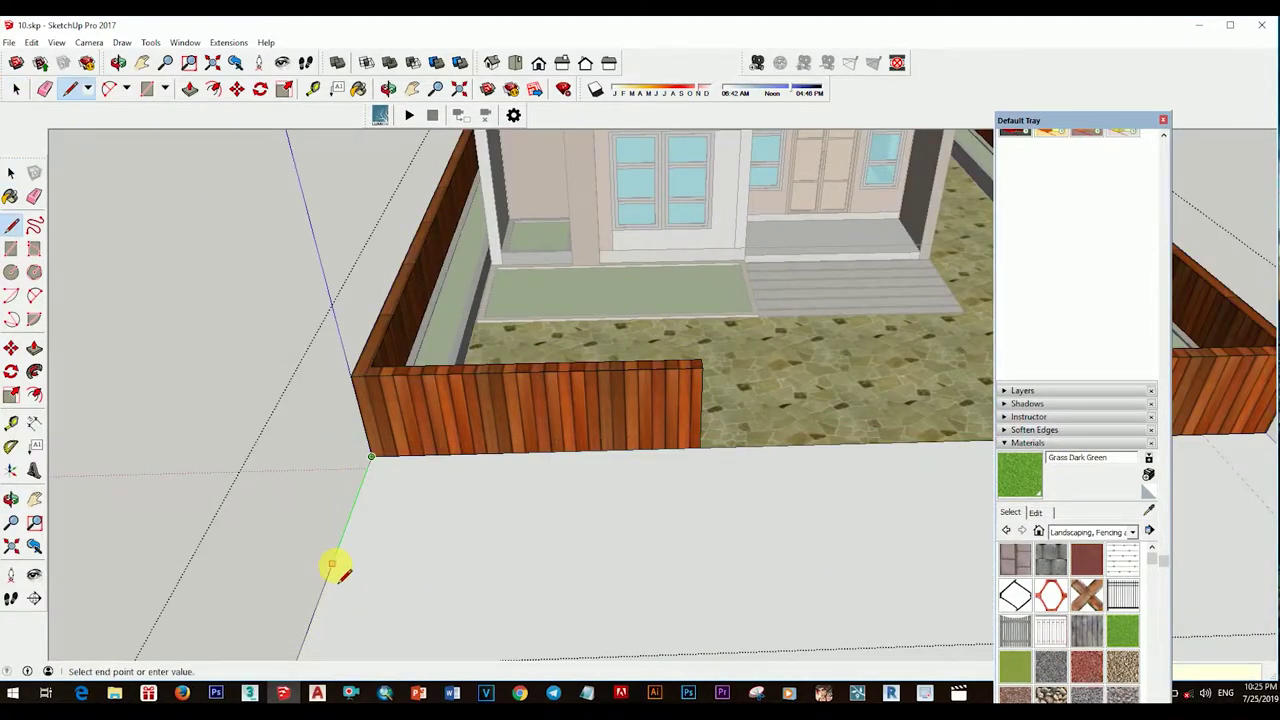
{"action": "scroll", "coordinate": [335, 568], "scroll_direction": "down", "scroll_amount": 5}
{"action": "key", "text": "space"}
{"action": "mouse_move", "coordinate": [855, 477]}
{"action": "middle_mouse_down"}
{"action": "mouse_move", "coordinate": [557, 523]}
{"action": "mouse_move", "coordinate": [457, 486]}
{"action": "middle_mouse_up"}
{"action": "scroll", "coordinate": [543, 451], "scroll_direction": "up", "scroll_amount": 3}
{"action": "scroll", "coordinate": [605, 487], "scroll_direction": "up", "scroll_amount": 3}
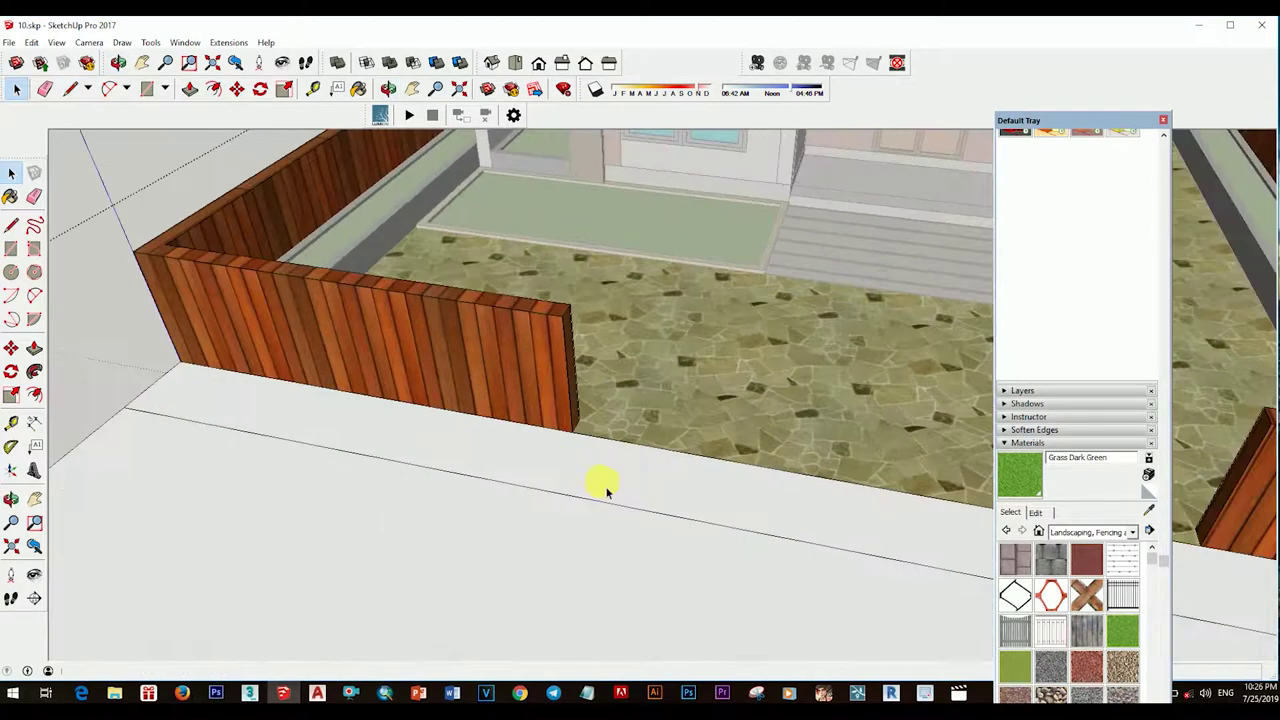
{"action": "middle_click_drag", "start_coordinate": [550, 490], "coordinate": [785, 492]}
{"action": "mouse_move", "coordinate": [703, 527]}
{"action": "middle_mouse_down"}
{"action": "mouse_move", "coordinate": [757, 349]}
{"action": "mouse_move", "coordinate": [640, 460]}
{"action": "middle_mouse_up"}
{"action": "key", "text": "space"}
{"action": "left_click", "coordinate": [637, 462]}
Step: Paint both front fence base strips Grass Dark Green
{"action": "key", "text": "p"}
{"action": "scroll", "coordinate": [637, 450], "scroll_direction": "down", "scroll_amount": 5}
{"action": "middle_click_drag", "start_coordinate": [909, 403], "coordinate": [729, 514]}
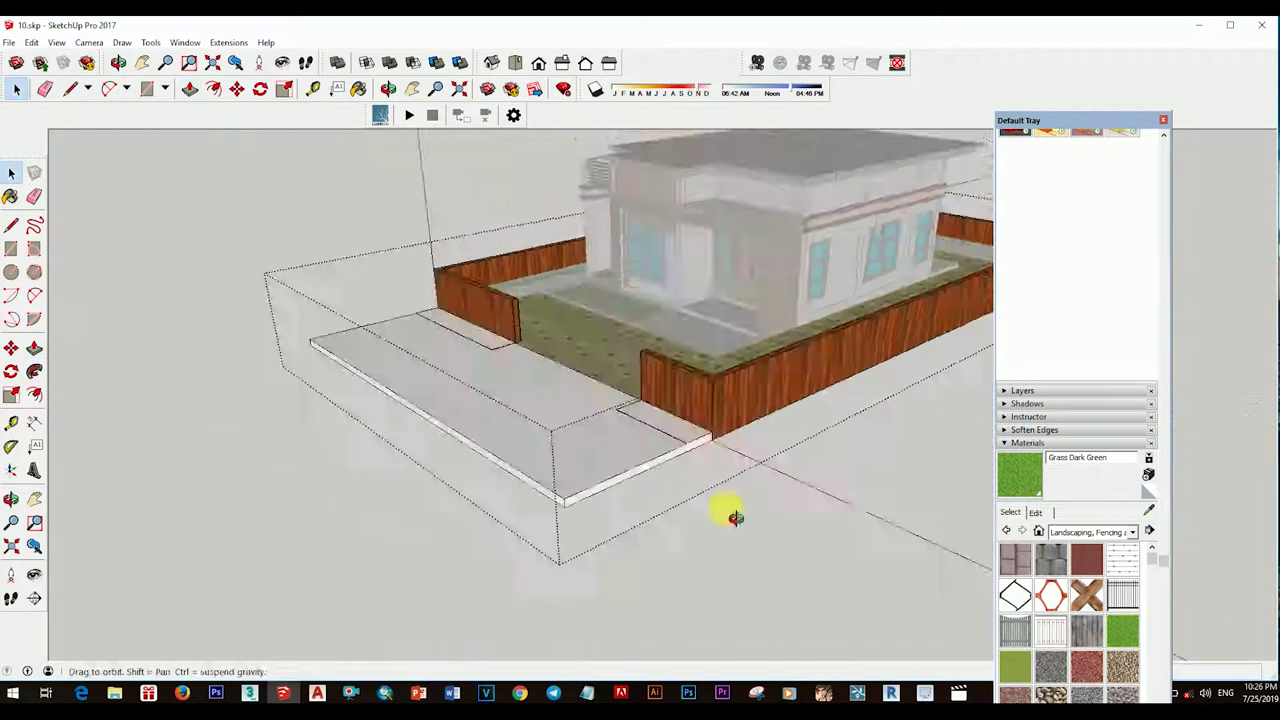
{"action": "left_click", "coordinate": [1035, 495]}
{"action": "scroll", "coordinate": [724, 459], "scroll_direction": "up", "scroll_amount": 5}
{"action": "left_click", "coordinate": [724, 459]}
{"action": "scroll", "coordinate": [724, 459], "scroll_direction": "down", "scroll_amount": 5}
{"action": "key", "text": "space"}
Step: Select the sidewalk slab and open it for editing
{"action": "left_click", "coordinate": [686, 460]}
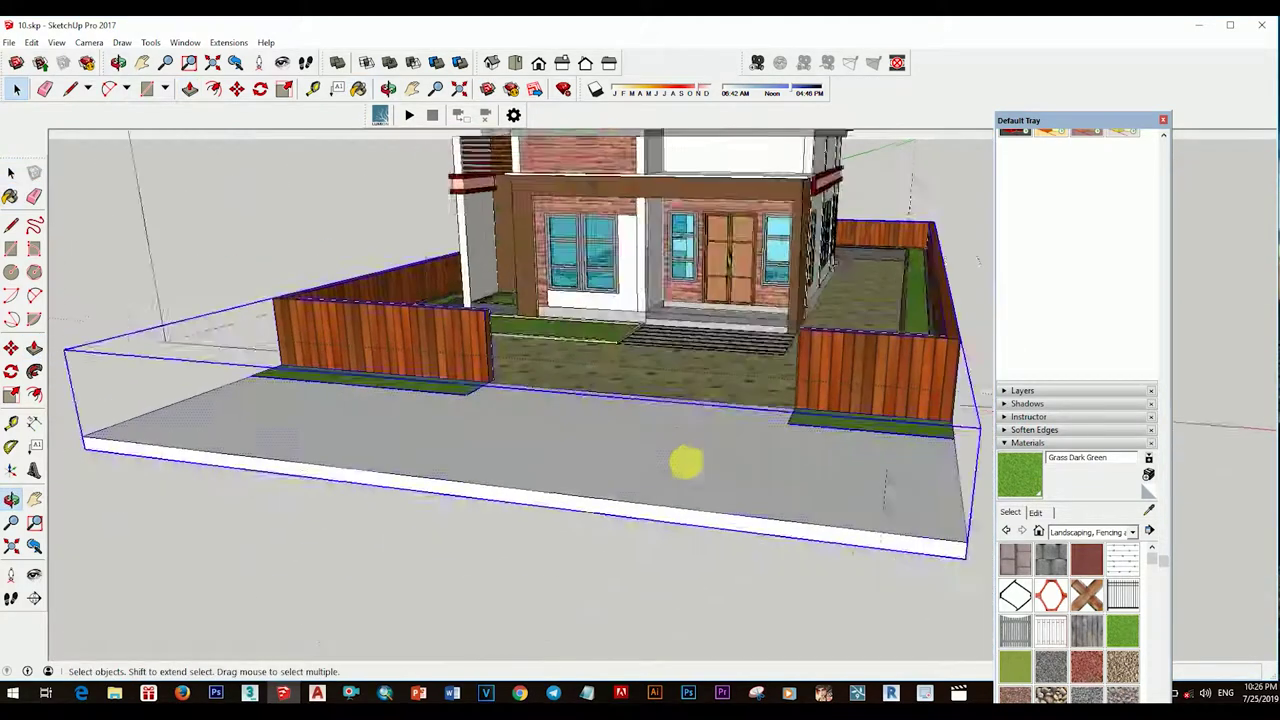
{"action": "double_click", "coordinate": [686, 470]}
{"action": "key", "text": "p"}
{"action": "mouse_move", "coordinate": [760, 525]}
{"action": "middle_mouse_down"}
{"action": "mouse_move", "coordinate": [786, 429]}
{"action": "mouse_move", "coordinate": [560, 409]}
{"action": "mouse_move", "coordinate": [666, 449]}
{"action": "middle_mouse_up"}
{"action": "scroll", "coordinate": [560, 409], "scroll_direction": "up", "scroll_amount": 3}
{"action": "scroll", "coordinate": [727, 432], "scroll_direction": "up", "scroll_amount": 3}
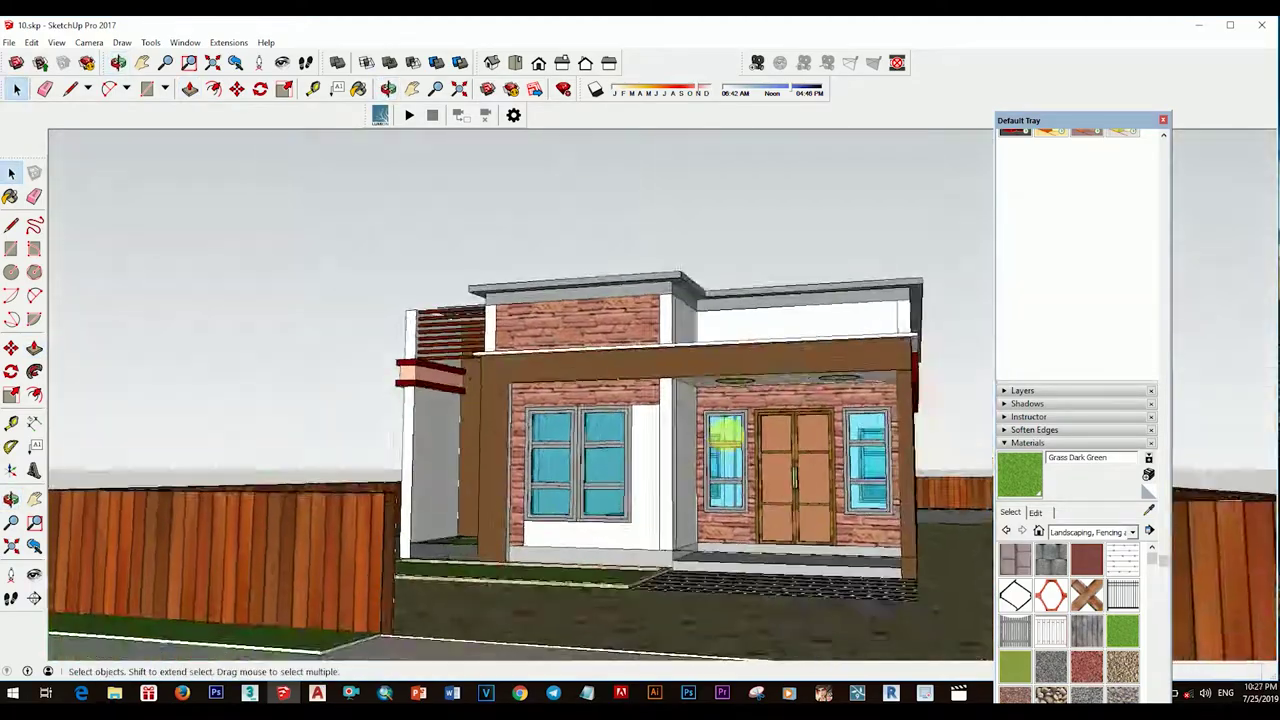